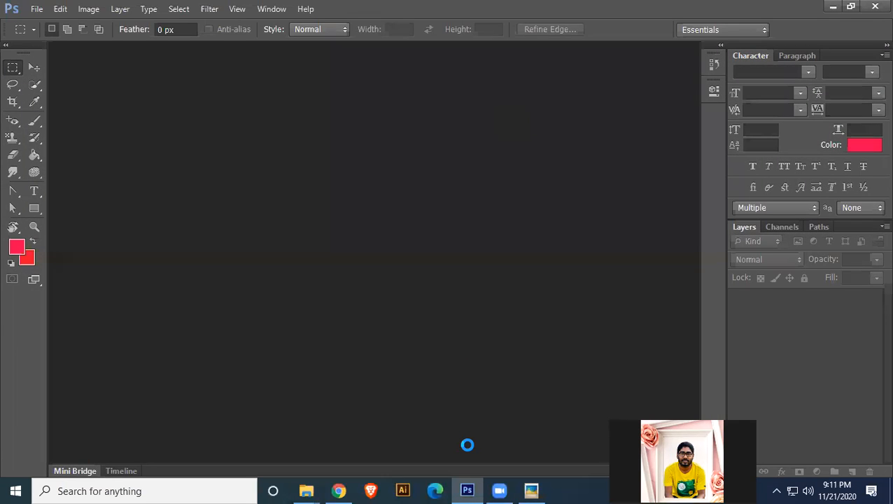
Review the Class 01 and Class 02 topic lists in the Class-01--02.jpg image and close the viewer
{"action": "left_click", "coordinate": [531, 490]}
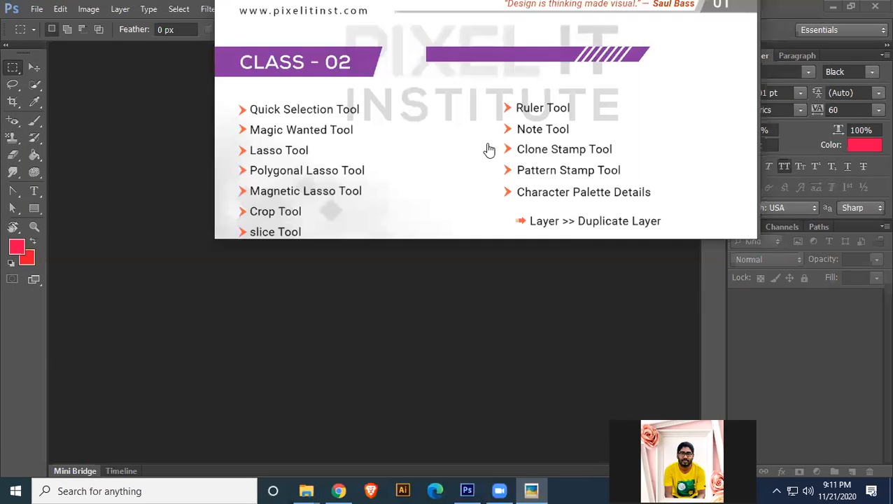
{"action": "left_click_drag", "start_coordinate": [488, 143], "coordinate": [509, 49]}
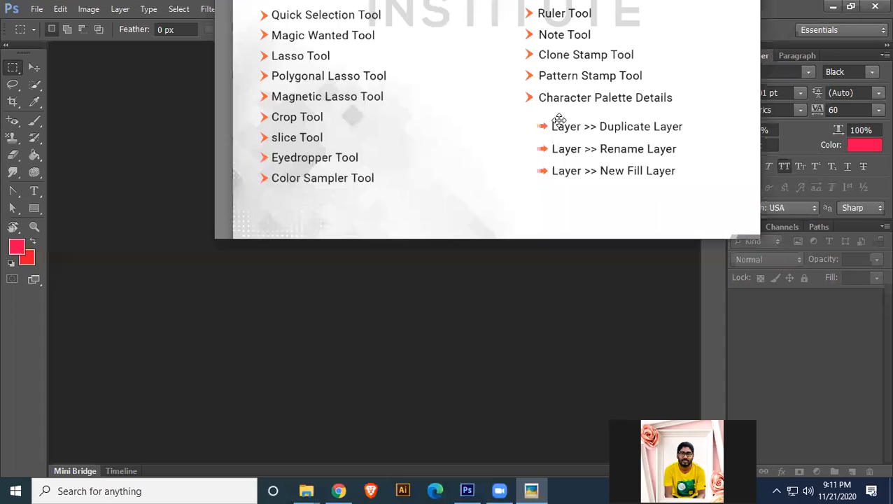
{"action": "left_click_drag", "start_coordinate": [558, 119], "coordinate": [512, 112]}
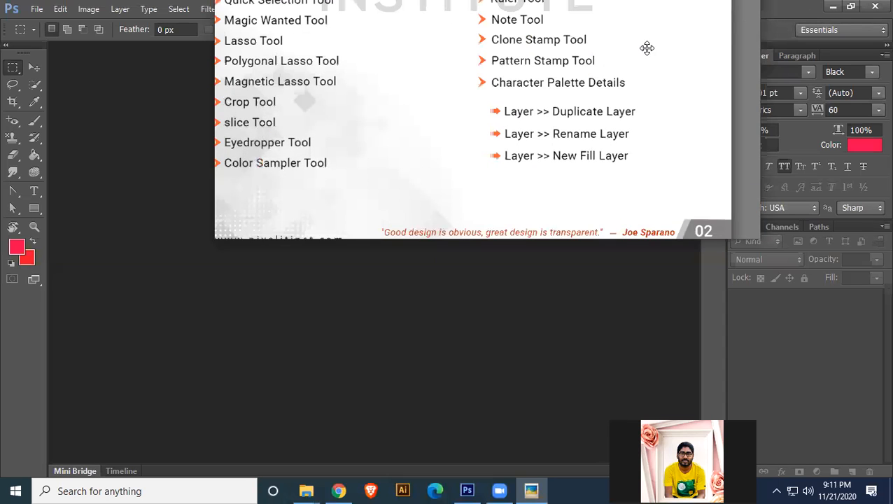
{"action": "left_click_drag", "start_coordinate": [646, 47], "coordinate": [616, 288]}
{"action": "left_click_drag", "start_coordinate": [724, 57], "coordinate": [719, 100]}
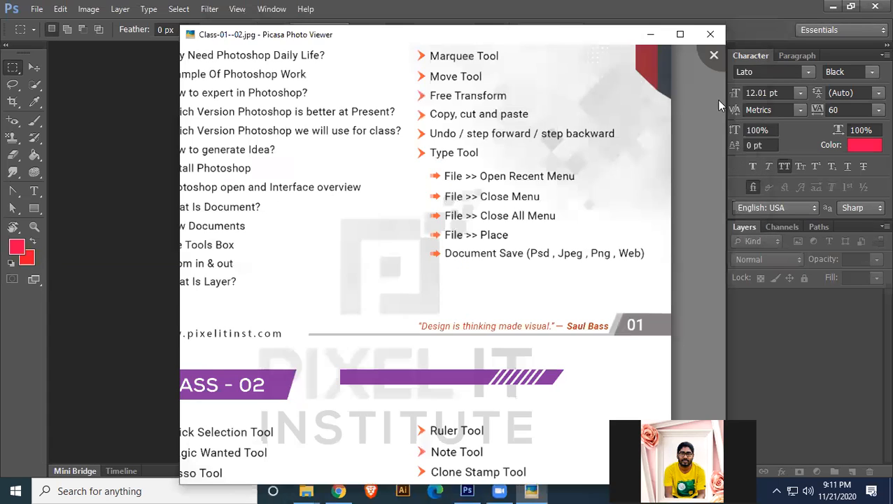
{"action": "left_click", "coordinate": [709, 34]}
Open Photoshop Module.pdf from the Class - 02 folder, examine its Class 02 tool list, and return to Photoshop
{"action": "left_click", "coordinate": [832, 6]}
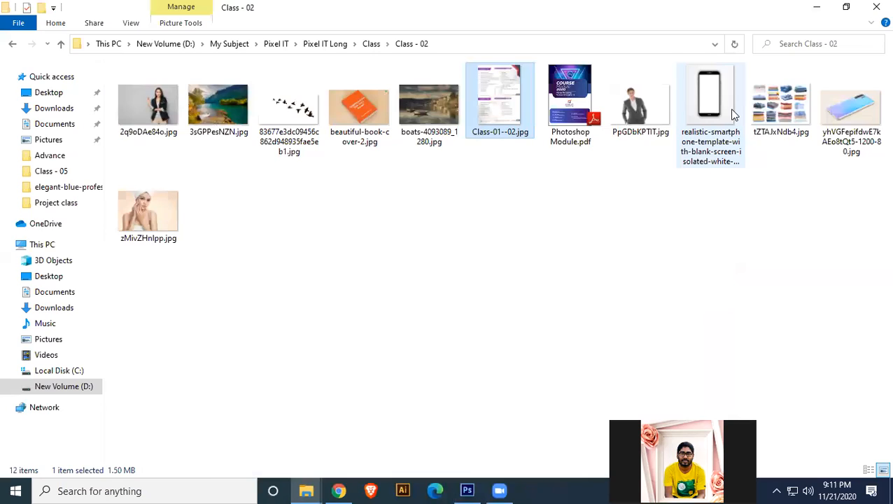
{"action": "double_click", "coordinate": [571, 112]}
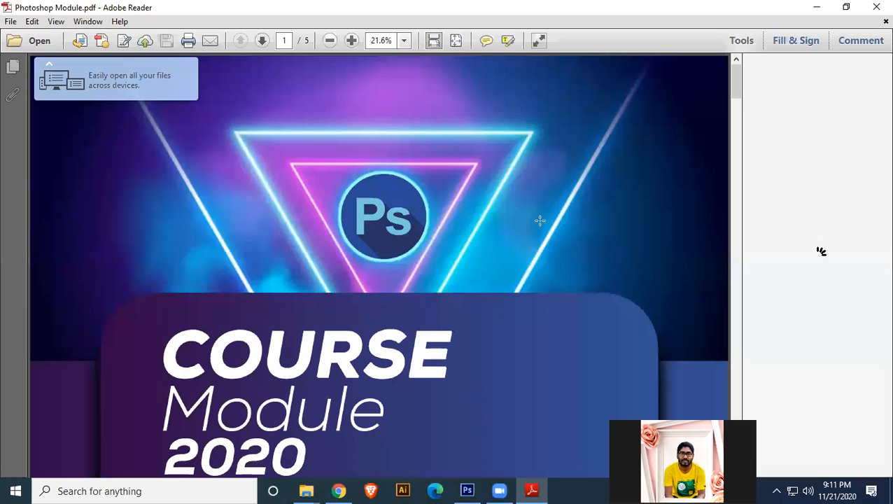
{"action": "scroll", "coordinate": [539, 221], "scroll_direction": "down", "scroll_amount": 10}
{"action": "scroll", "coordinate": [544, 250], "scroll_direction": "down", "scroll_amount": 10}
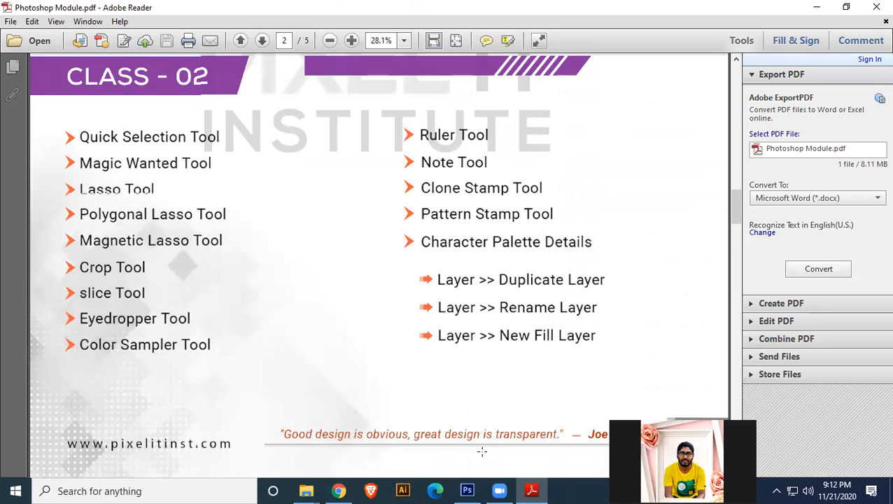
{"action": "key", "text": "alt+Tab"}
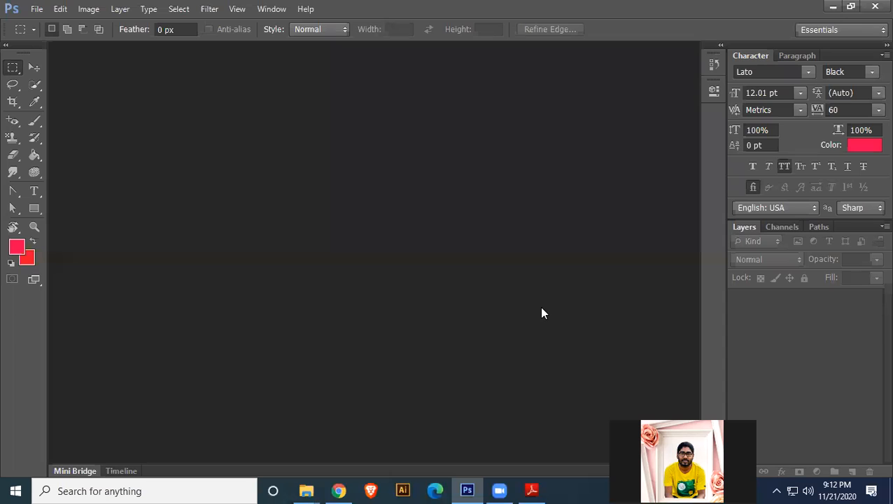
Create a new document 15 inches wide and 10 inches high at 300 pixels/inch in CMYK Color with a white background
{"action": "left_click", "coordinate": [37, 8]}
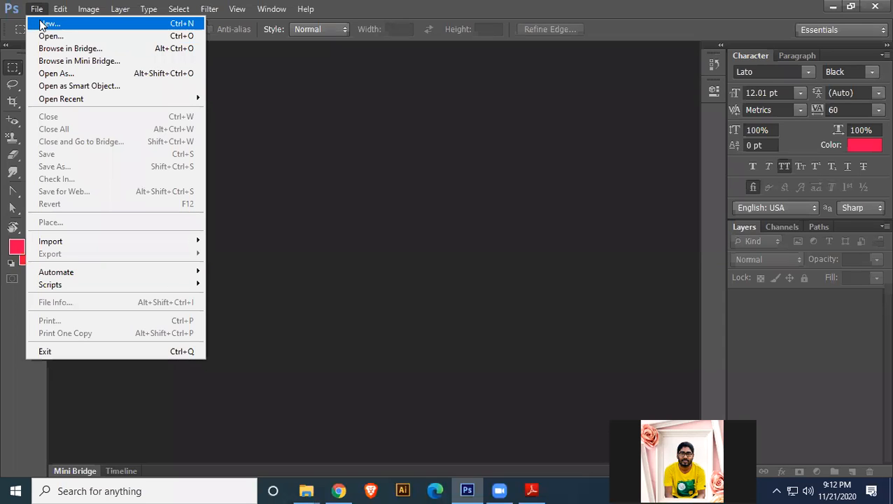
{"action": "left_click", "coordinate": [42, 25]}
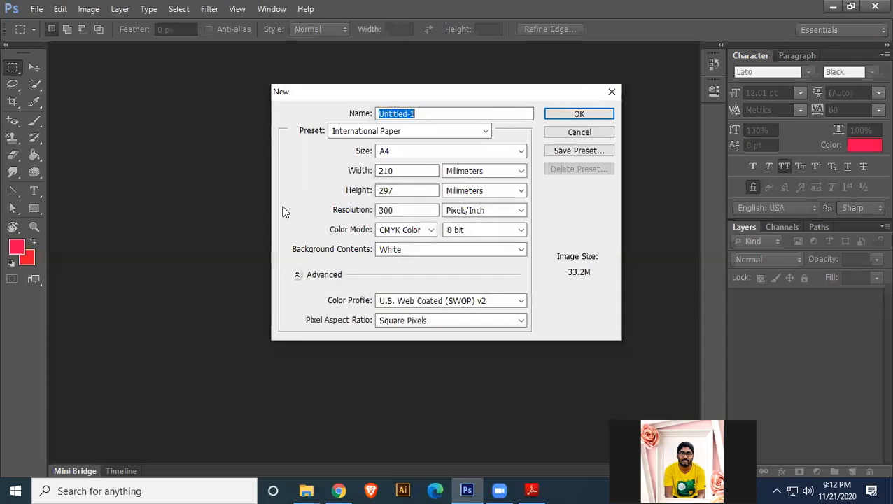
{"action": "left_click", "coordinate": [493, 171]}
{"action": "left_click", "coordinate": [481, 191]}
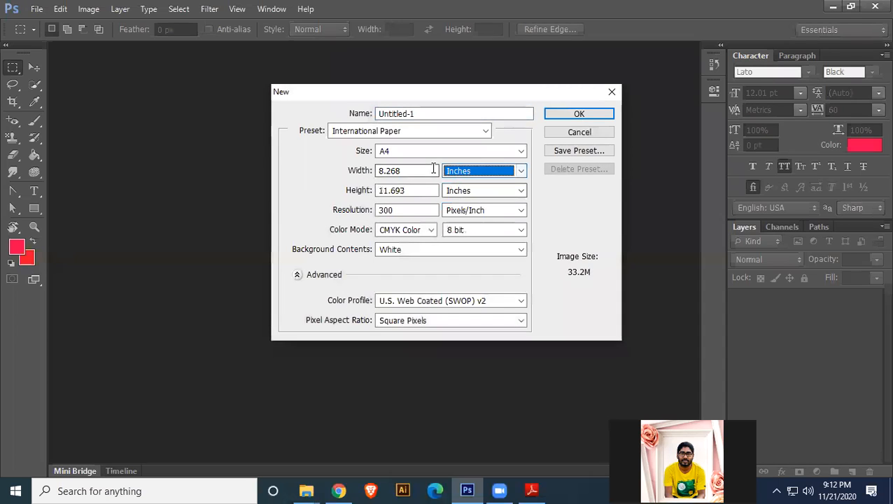
{"action": "left_click_drag", "start_coordinate": [413, 171], "coordinate": [333, 172]}
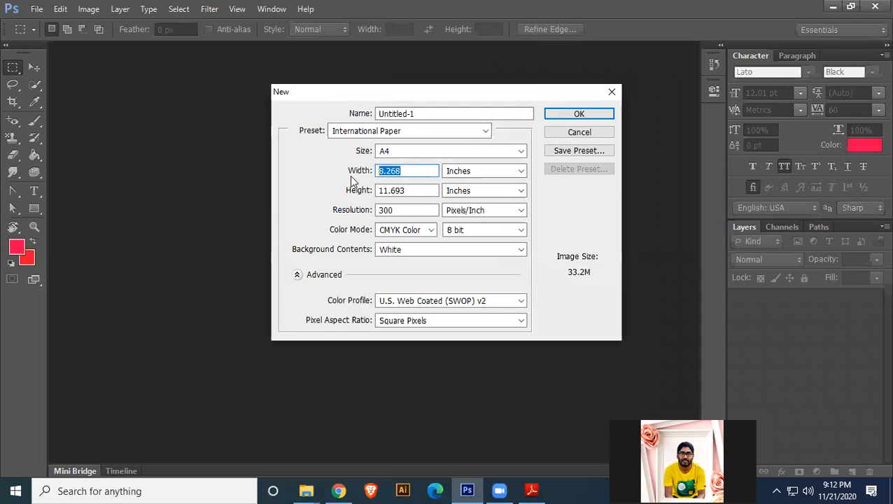
{"action": "type", "text": "15"}
{"action": "left_click_drag", "start_coordinate": [406, 190], "coordinate": [360, 190]}
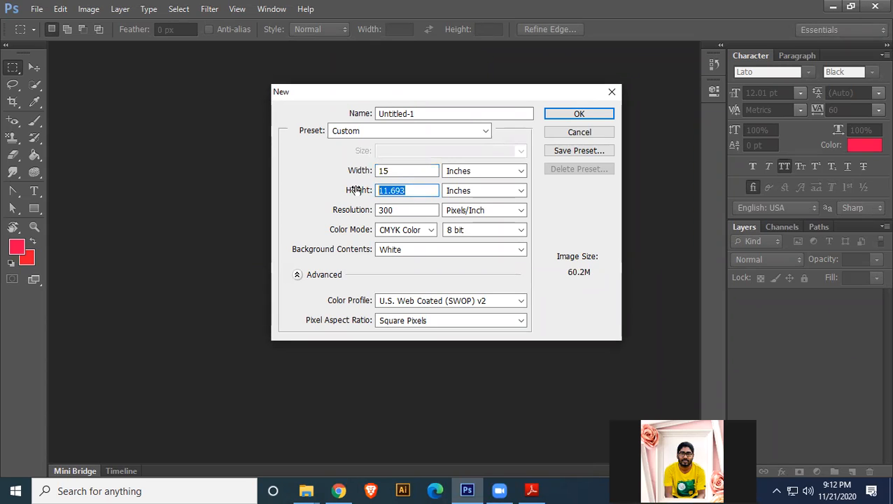
{"action": "type", "text": "10"}
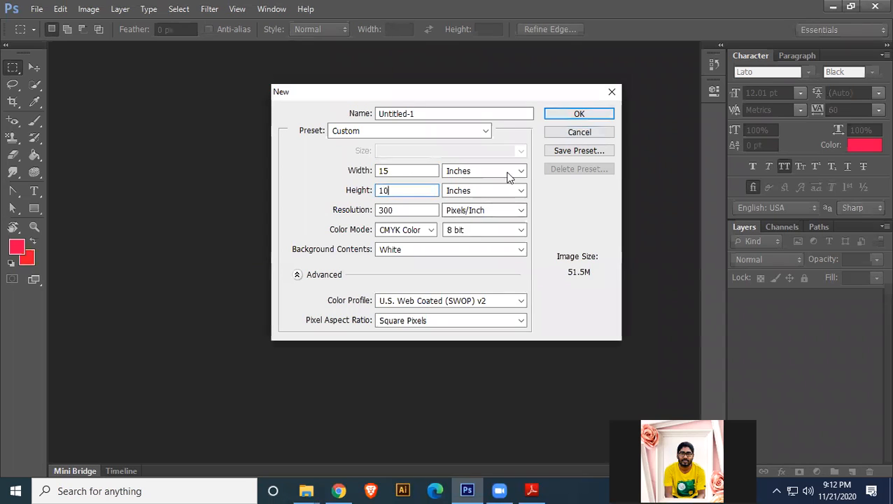
{"action": "left_click", "coordinate": [591, 116]}
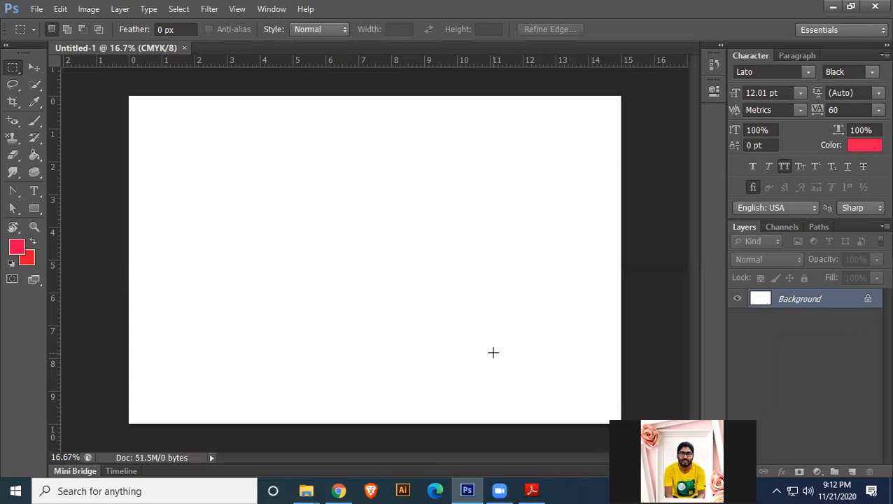
{"action": "left_click", "coordinate": [531, 490]}
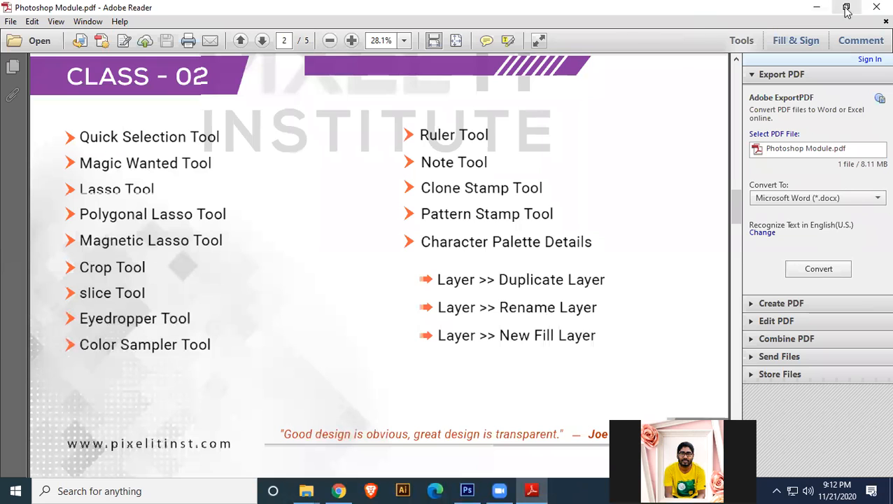
{"action": "left_click", "coordinate": [815, 7]}
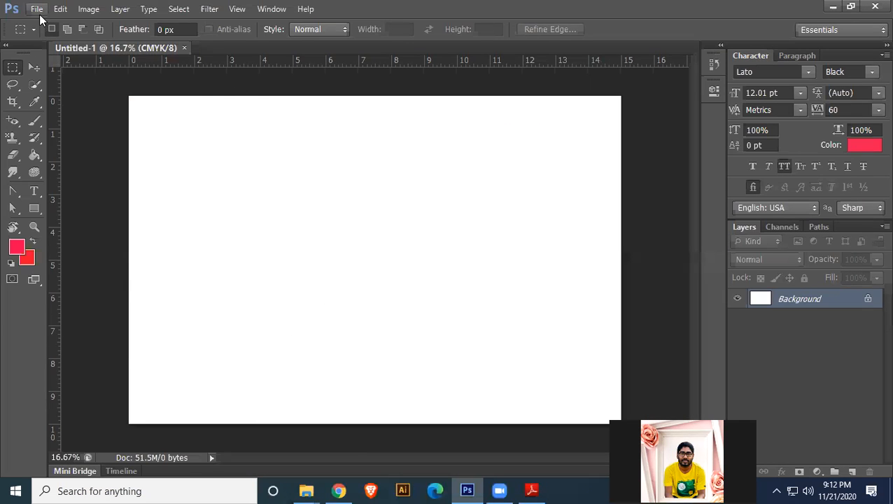
Open the photo 2q9oDAe84o.jpg from the Class - 02 folder under My Subject on New Volume (D:)
{"action": "left_click", "coordinate": [36, 10]}
{"action": "left_click", "coordinate": [40, 35]}
{"action": "left_click", "coordinate": [498, 91]}
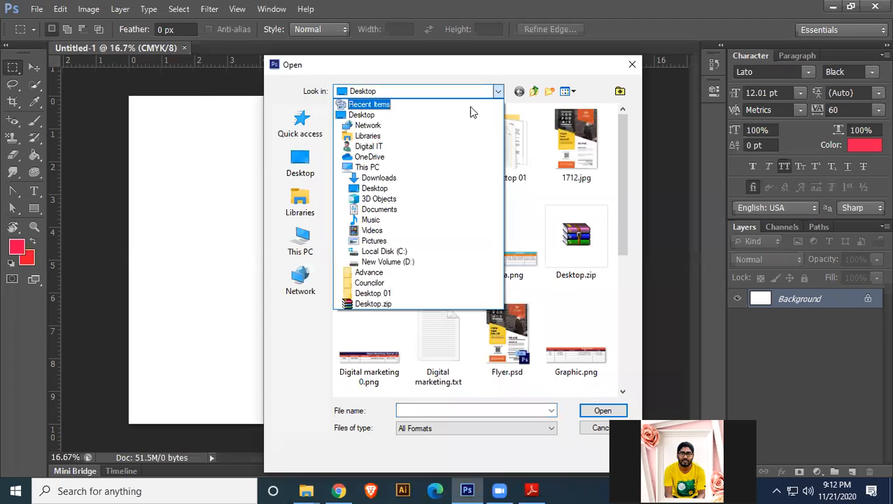
{"action": "left_click", "coordinate": [387, 262]}
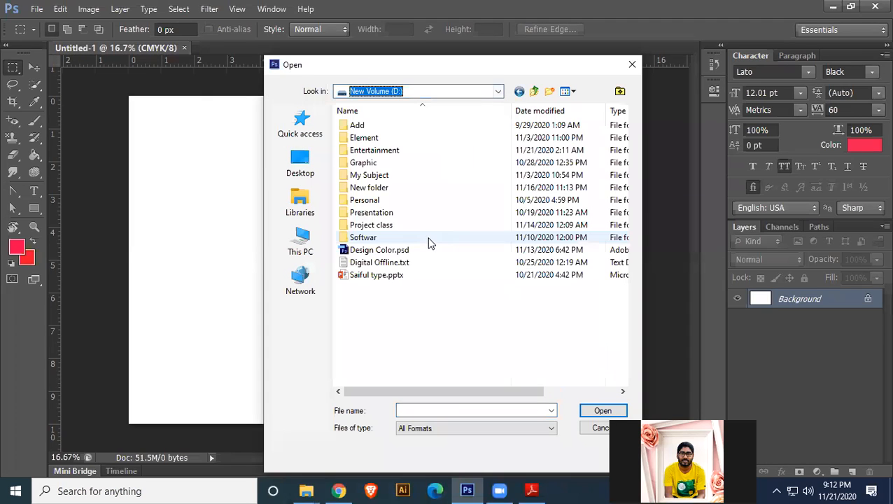
{"action": "double_click", "coordinate": [379, 179]}
{"action": "double_click", "coordinate": [378, 177]}
{"action": "double_click", "coordinate": [376, 135]}
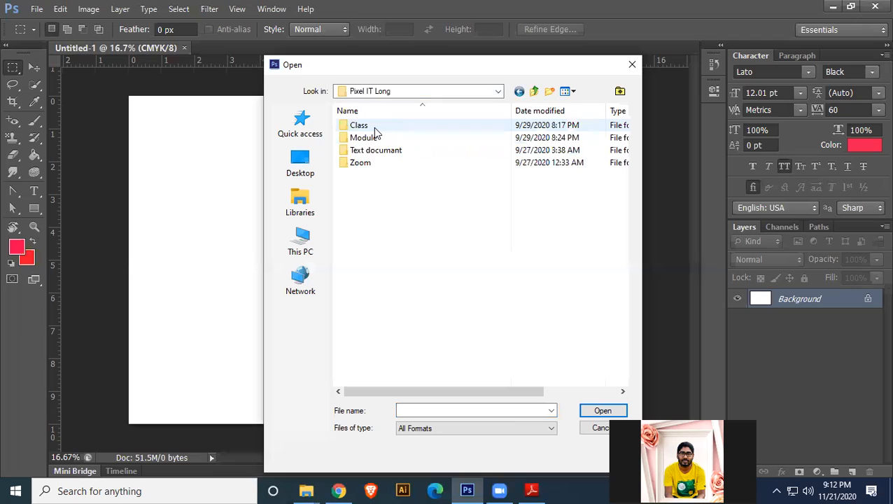
{"action": "double_click", "coordinate": [376, 126]}
{"action": "double_click", "coordinate": [376, 137]}
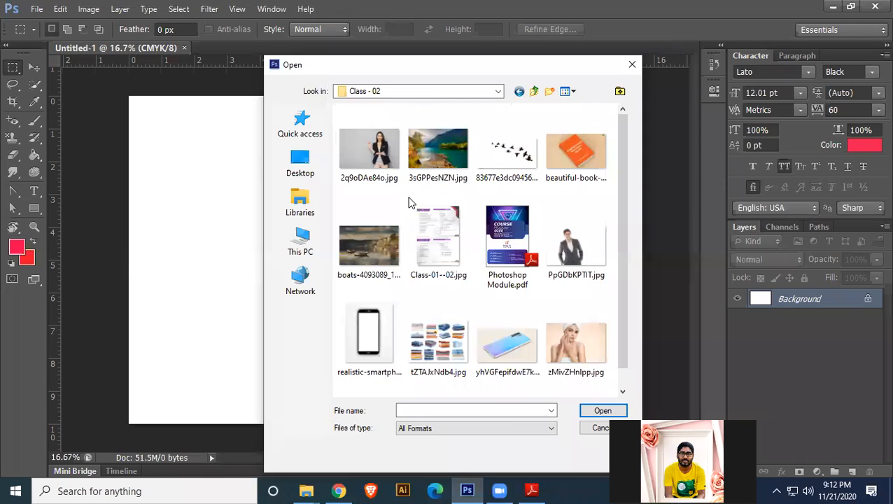
{"action": "left_click", "coordinate": [371, 151]}
{"action": "left_click", "coordinate": [602, 410]}
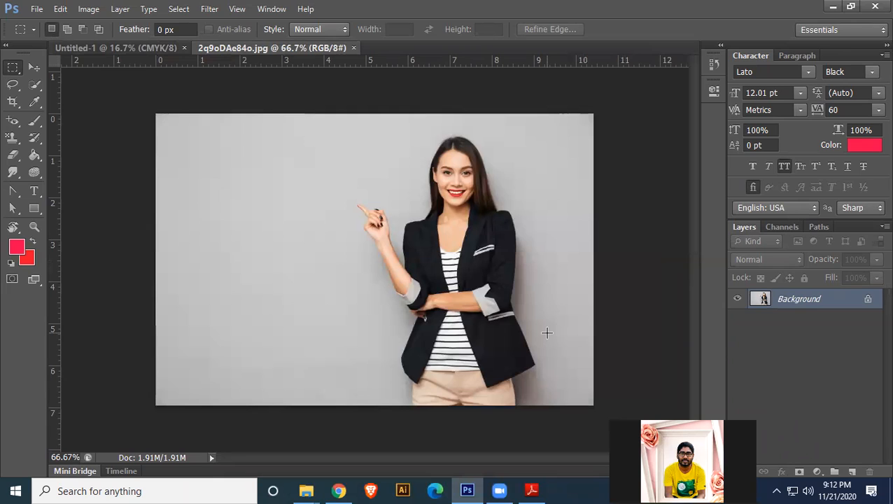
Convert the photo's locked Background into a regular layer named Layer 0
{"action": "double_click", "coordinate": [867, 301]}
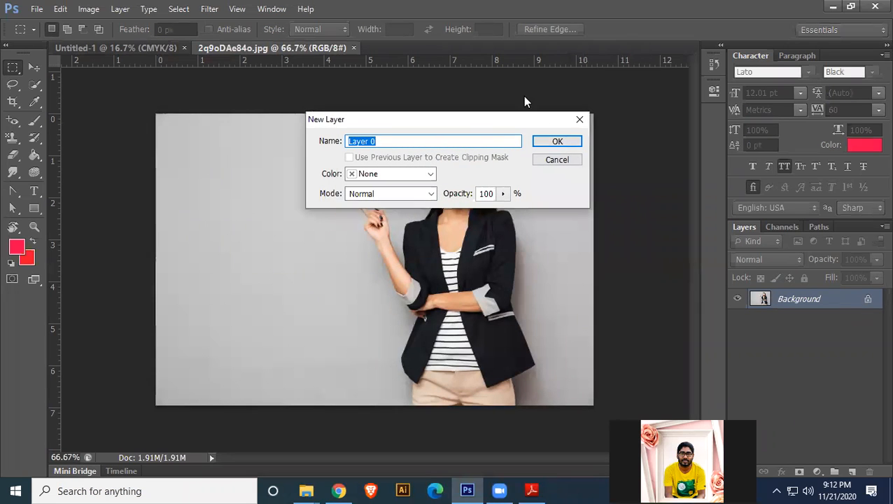
{"action": "left_click", "coordinate": [554, 143]}
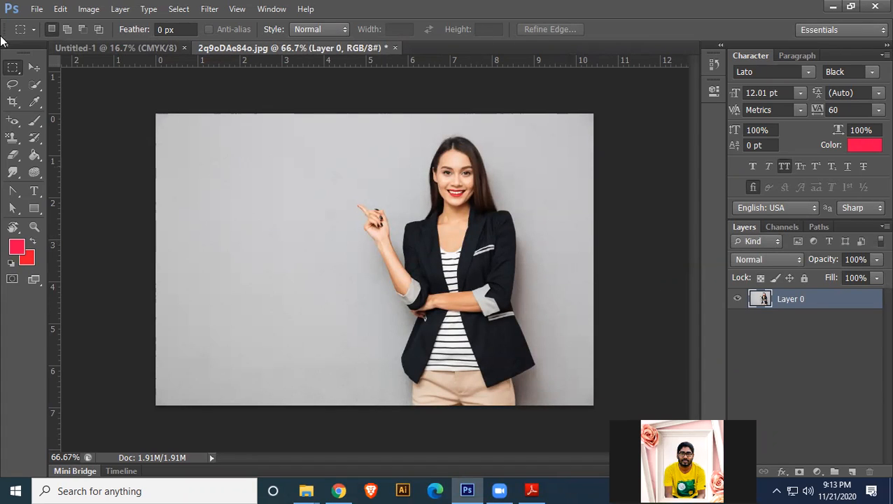
Select the entire photo, including the woman, by brushing across it with the Quick Selection Tool
{"action": "key", "text": "v"}
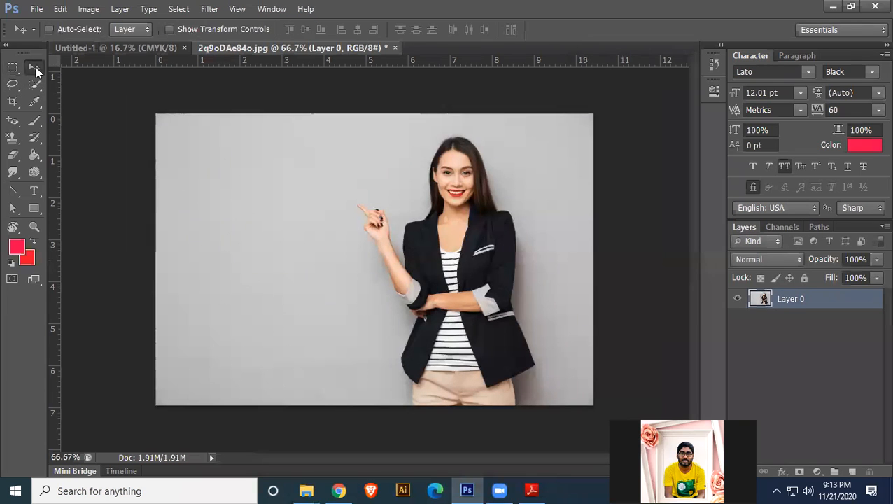
{"action": "left_click", "coordinate": [36, 86]}
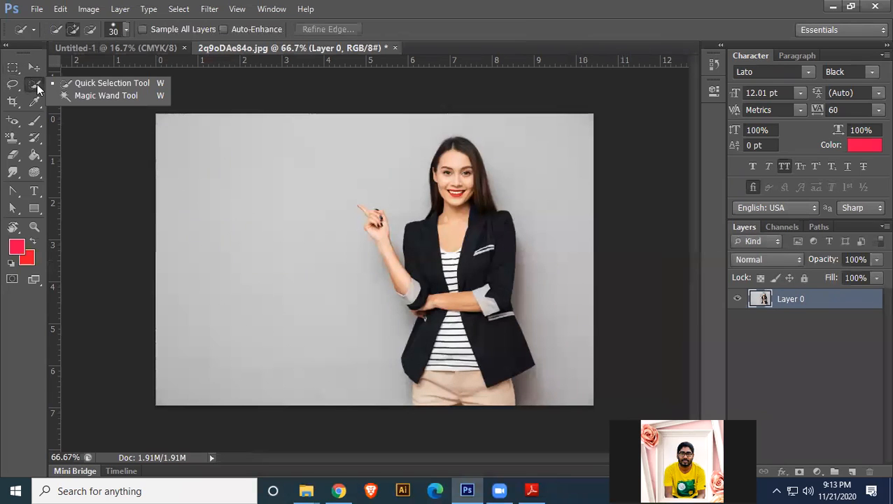
{"action": "left_click", "coordinate": [98, 85]}
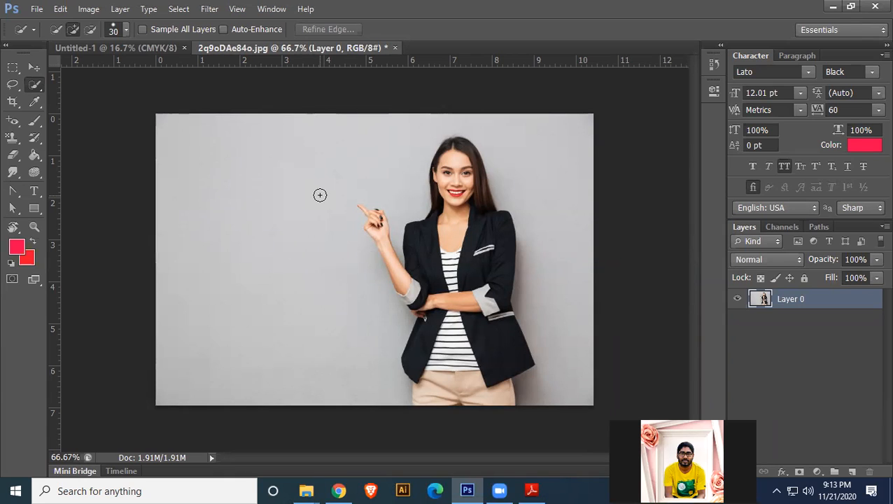
{"action": "mouse_move", "coordinate": [225, 144]}
{"action": "left_mouse_down"}
{"action": "mouse_move", "coordinate": [255, 260]}
{"action": "mouse_move", "coordinate": [307, 317]}
{"action": "mouse_move", "coordinate": [378, 266]}
{"action": "mouse_move", "coordinate": [444, 237]}
{"action": "mouse_move", "coordinate": [476, 166]}
{"action": "mouse_move", "coordinate": [474, 137]}
{"action": "mouse_move", "coordinate": [491, 177]}
{"action": "mouse_move", "coordinate": [481, 288]}
{"action": "mouse_move", "coordinate": [454, 324]}
{"action": "mouse_move", "coordinate": [447, 265]}
{"action": "mouse_move", "coordinate": [462, 302]}
{"action": "mouse_move", "coordinate": [431, 352]}
{"action": "mouse_move", "coordinate": [444, 328]}
{"action": "mouse_move", "coordinate": [476, 358]}
{"action": "mouse_move", "coordinate": [418, 372]}
{"action": "mouse_move", "coordinate": [535, 380]}
{"action": "left_mouse_up"}
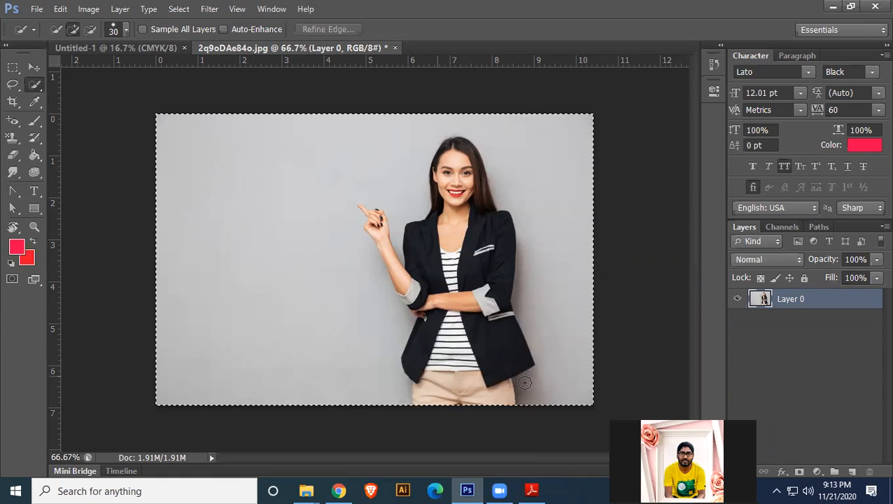
{"action": "mouse_move", "coordinate": [550, 205]}
{"action": "left_mouse_down"}
{"action": "mouse_move", "coordinate": [289, 253]}
{"action": "mouse_move", "coordinate": [390, 273]}
{"action": "left_mouse_up"}
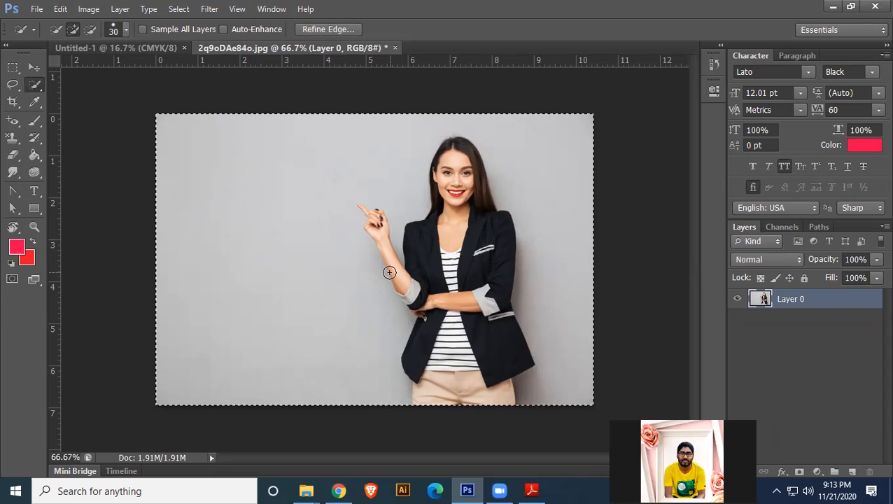
Try deleting the selected pixels and filling them with the pink foreground color, undo each attempt, and deselect
{"action": "key", "text": "Delete"}
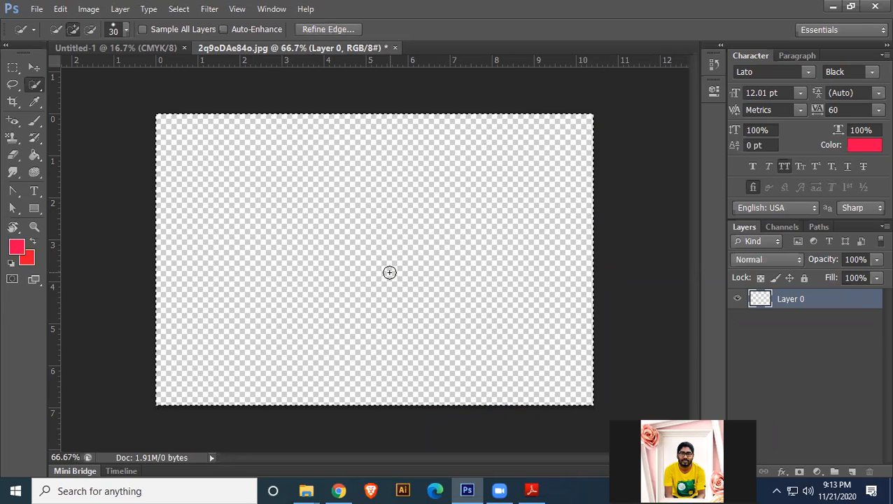
{"action": "key", "text": "ctrl+z"}
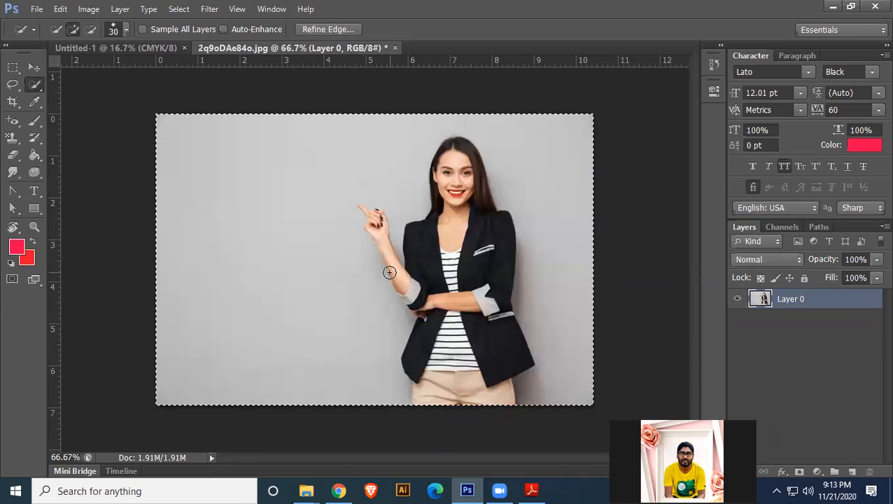
{"action": "key", "text": "alt+BackSpace"}
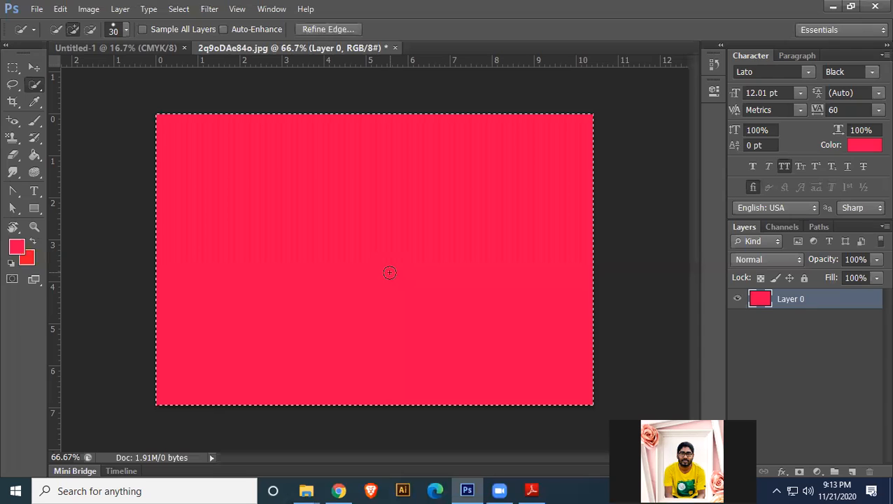
{"action": "key", "text": "ctrl+z"}
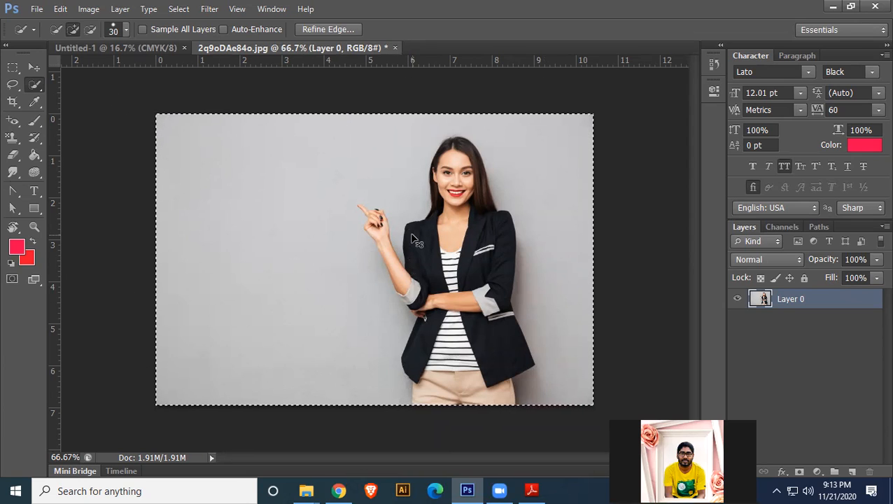
{"action": "key", "text": "ctrl+d"}
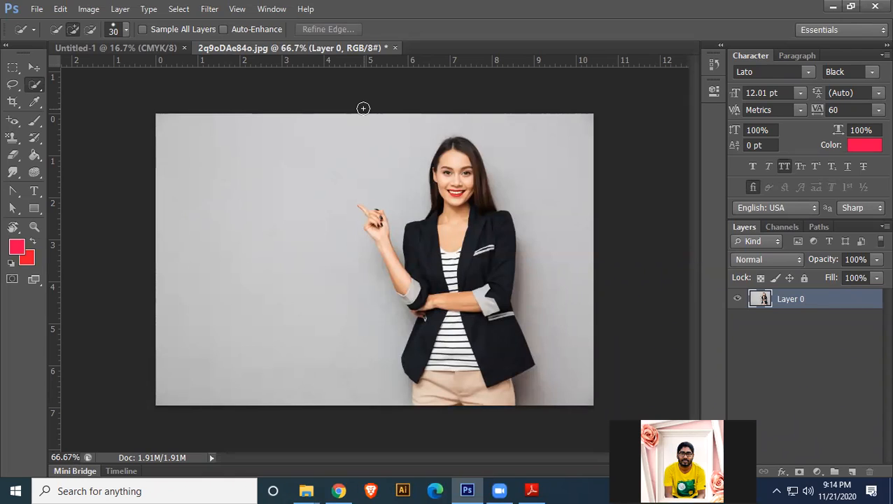
Try smaller and larger Quick Selection brushes and set the brush size to 35
{"action": "key", "text": "bracketleft"}
{"action": "key", "text": "bracketleft"}
{"action": "key", "text": "bracketleft"}
{"action": "key", "text": "bracketright"}
{"action": "key", "text": "bracketright"}
{"action": "key", "text": "bracketright"}
{"action": "key", "text": "bracketright"}
{"action": "key", "text": "bracketright"}
{"action": "key", "text": "bracketright"}
{"action": "key", "text": "bracketright"}
{"action": "key", "text": "bracketright"}
{"action": "key", "text": "bracketright"}
{"action": "key", "text": "bracketright"}
{"action": "key", "text": "bracketright"}
{"action": "key", "text": "bracketright"}
{"action": "key", "text": "bracketright"}
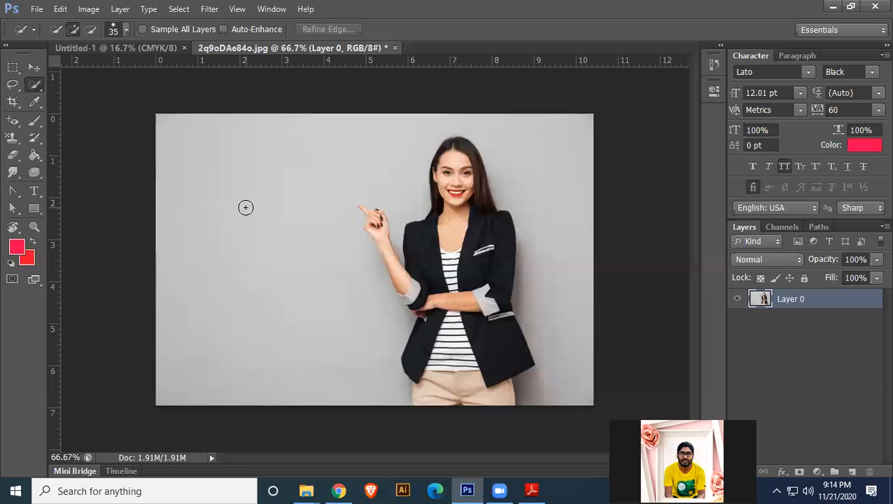
Try larger Quick Selection brush sizes up to 500, and reduce the brush again
{"action": "key", "text": "bracketright"}
{"action": "key", "text": "bracketright"}
{"action": "key", "text": "bracketright"}
{"action": "key", "text": "bracketright"}
{"action": "key", "text": "bracketright"}
{"action": "key", "text": "bracketright"}
{"action": "key", "text": "bracketright"}
{"action": "key", "text": "bracketright"}
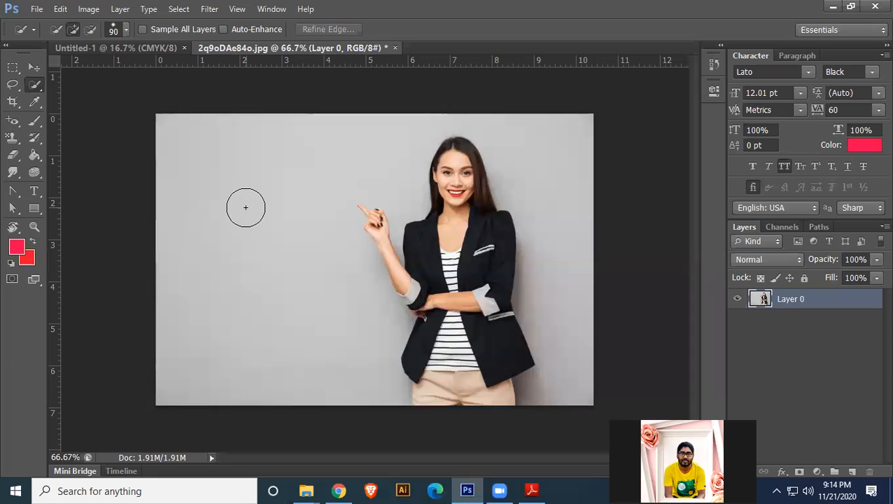
{"action": "key", "text": "bracketright"}
{"action": "key", "text": "bracketright"}
{"action": "key", "text": "bracketright"}
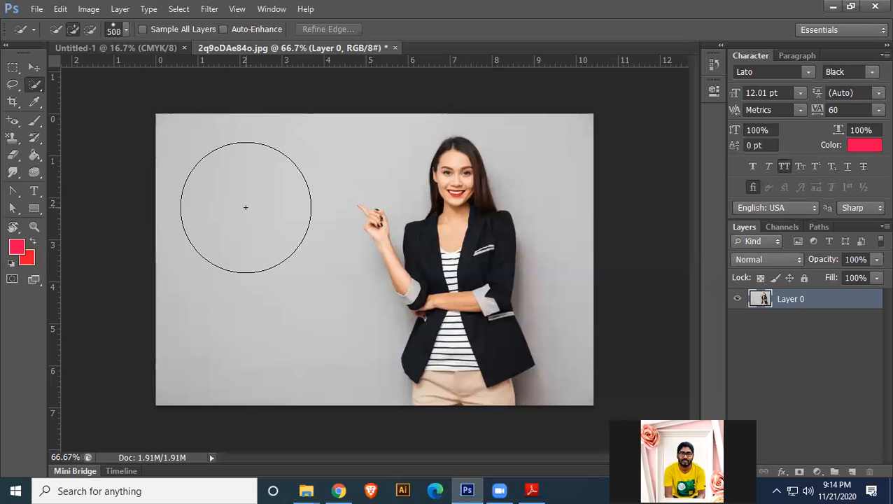
{"action": "key", "text": "bracketleft"}
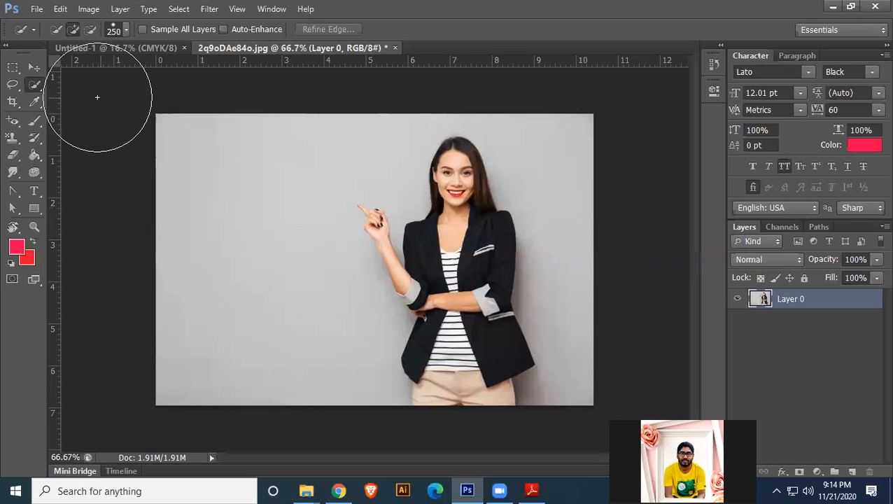
Try a Quick Selection brush size of 26 px in the brush options, and set it to 445 px
{"action": "left_click", "coordinate": [127, 31]}
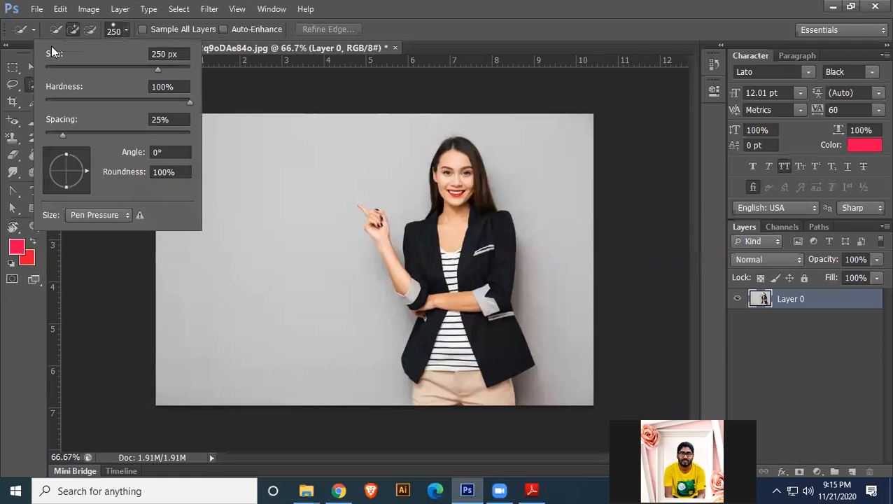
{"action": "left_click_drag", "start_coordinate": [157, 68], "coordinate": [63, 75]}
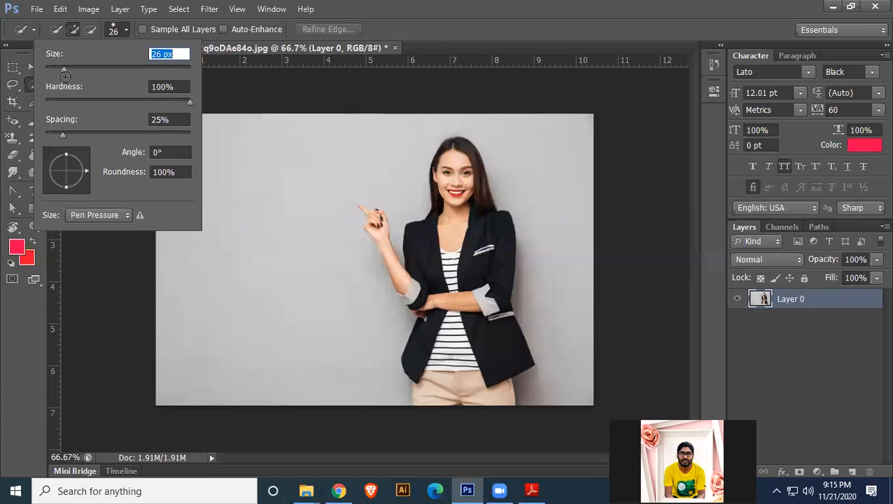
{"action": "left_click_drag", "start_coordinate": [63, 69], "coordinate": [172, 68]}
{"action": "left_click", "coordinate": [446, 3]}
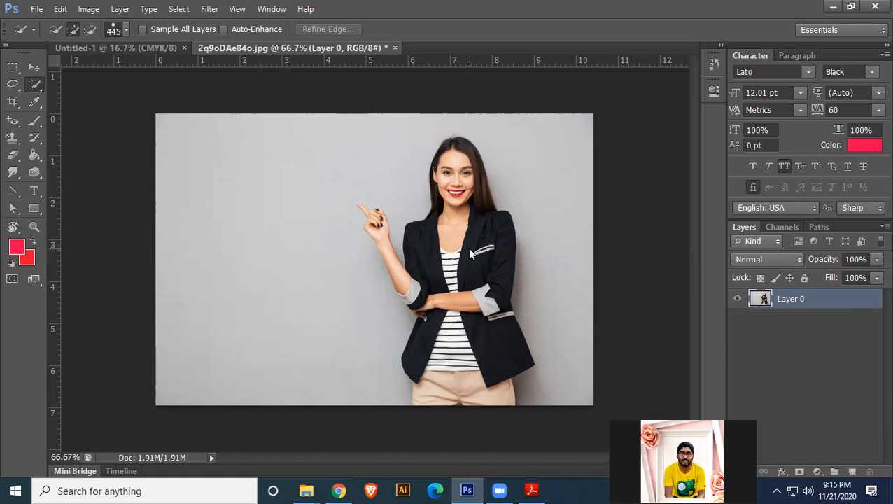
Try selecting the woman with the 445 px Quick Selection brush, and deselect
{"action": "left_click", "coordinate": [460, 161]}
{"action": "left_click_drag", "start_coordinate": [459, 162], "coordinate": [476, 349]}
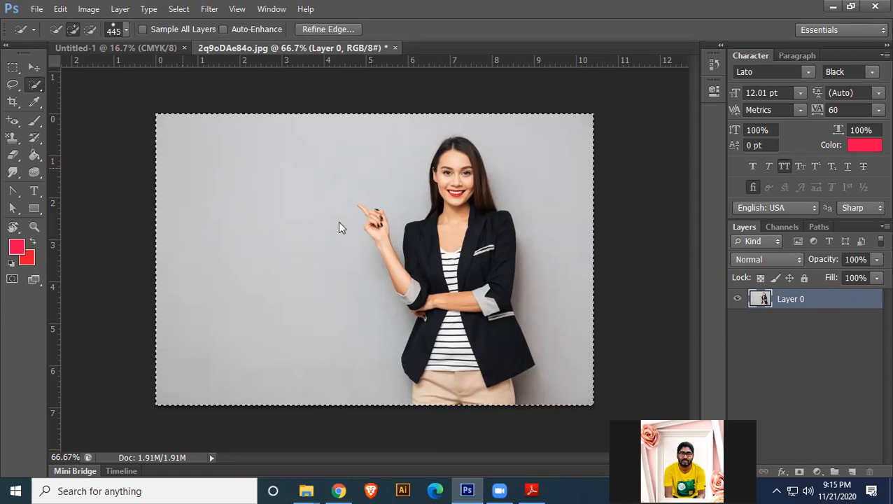
{"action": "key", "text": "ctrl+d"}
Reduce the Quick Selection brush to 45 and select the woman from her hair down to her trousers and raised hand
{"action": "key", "text": "bracketleft"}
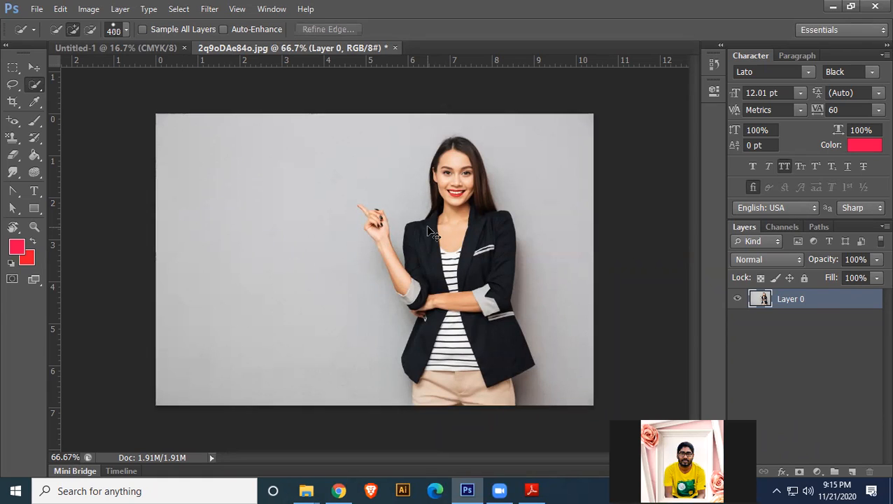
{"action": "key", "text": "bracketleft"}
{"action": "key", "text": "bracketleft"}
{"action": "key", "text": "bracketleft"}
{"action": "key", "text": "bracketleft"}
{"action": "key", "text": "bracketleft"}
{"action": "key", "text": "bracketleft"}
{"action": "key", "text": "bracketleft"}
{"action": "key", "text": "bracketleft"}
{"action": "mouse_move", "coordinate": [455, 145]}
{"action": "left_mouse_down"}
{"action": "mouse_move", "coordinate": [459, 199]}
{"action": "mouse_move", "coordinate": [475, 209]}
{"action": "mouse_move", "coordinate": [466, 180]}
{"action": "mouse_move", "coordinate": [449, 192]}
{"action": "mouse_move", "coordinate": [438, 178]}
{"action": "mouse_move", "coordinate": [433, 221]}
{"action": "mouse_move", "coordinate": [417, 239]}
{"action": "mouse_move", "coordinate": [415, 266]}
{"action": "mouse_move", "coordinate": [431, 287]}
{"action": "mouse_move", "coordinate": [408, 287]}
{"action": "mouse_move", "coordinate": [376, 265]}
{"action": "mouse_move", "coordinate": [375, 223]}
{"action": "mouse_move", "coordinate": [406, 263]}
{"action": "mouse_move", "coordinate": [485, 273]}
{"action": "mouse_move", "coordinate": [493, 283]}
{"action": "mouse_move", "coordinate": [488, 247]}
{"action": "mouse_move", "coordinate": [473, 265]}
{"action": "mouse_move", "coordinate": [469, 371]}
{"action": "mouse_move", "coordinate": [430, 323]}
{"action": "mouse_move", "coordinate": [440, 293]}
{"action": "mouse_move", "coordinate": [432, 327]}
{"action": "mouse_move", "coordinate": [449, 304]}
{"action": "mouse_move", "coordinate": [474, 352]}
{"action": "mouse_move", "coordinate": [440, 306]}
{"action": "mouse_move", "coordinate": [426, 346]}
{"action": "mouse_move", "coordinate": [445, 390]}
{"action": "mouse_move", "coordinate": [495, 350]}
{"action": "mouse_move", "coordinate": [483, 282]}
{"action": "mouse_move", "coordinate": [438, 309]}
{"action": "mouse_move", "coordinate": [416, 308]}
{"action": "mouse_move", "coordinate": [390, 221]}
{"action": "left_mouse_up"}
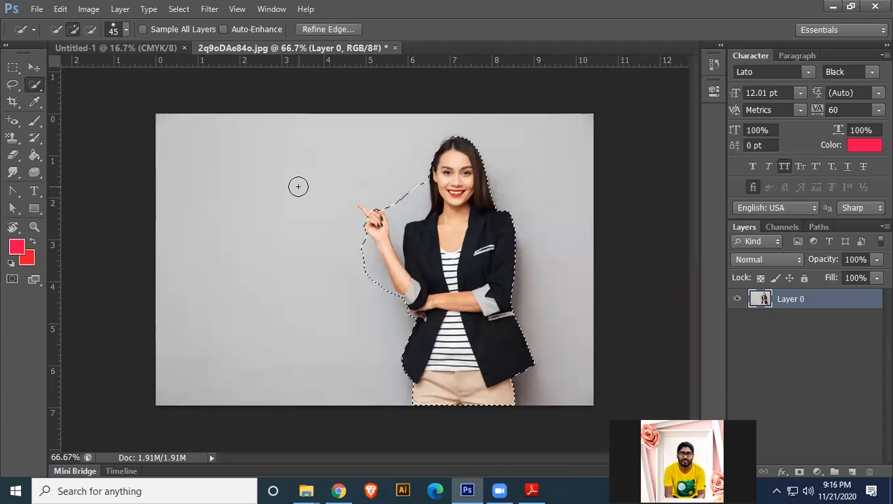
Extend the selection around the pointing hand, and subtract the excess background beside the arm and hair
{"action": "left_click", "coordinate": [360, 196]}
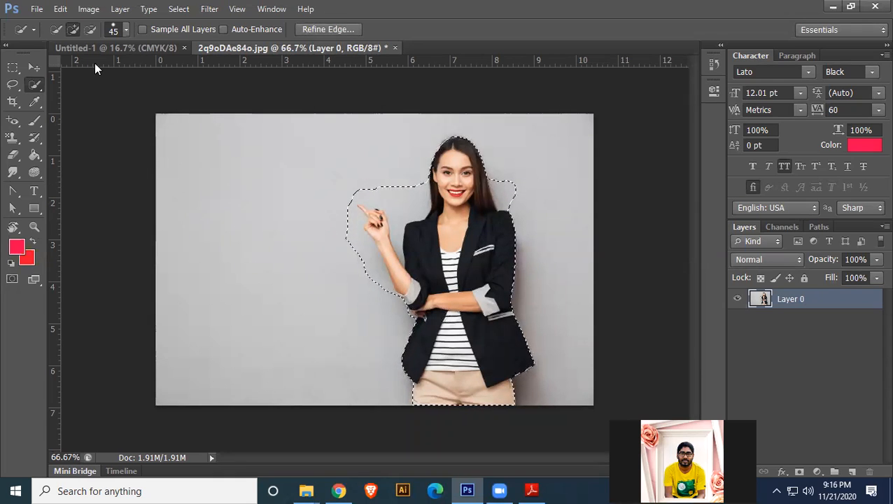
{"action": "left_click", "coordinate": [74, 29]}
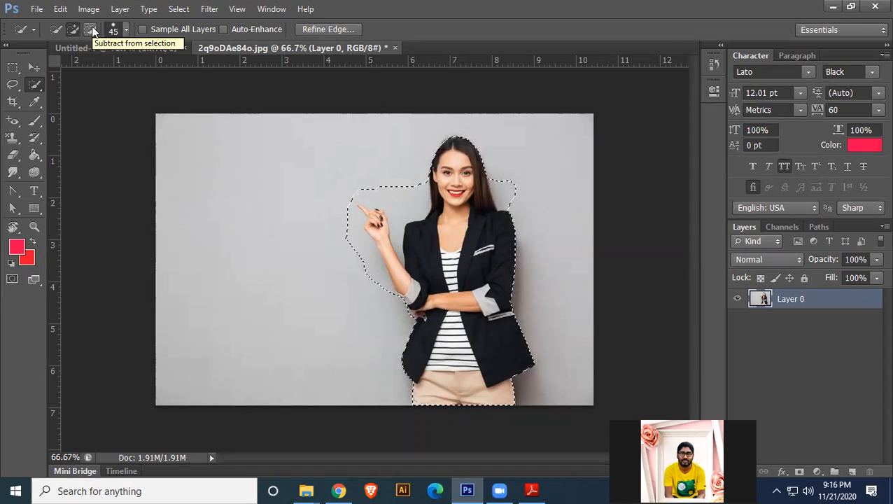
{"action": "left_click", "coordinate": [91, 29]}
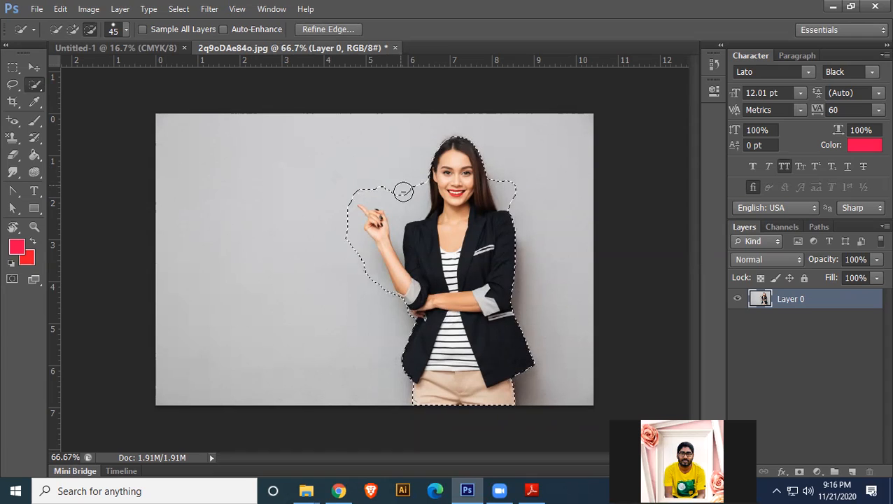
{"action": "mouse_move", "coordinate": [406, 203]}
{"action": "left_mouse_down"}
{"action": "mouse_move", "coordinate": [362, 193]}
{"action": "mouse_move", "coordinate": [328, 211]}
{"action": "left_mouse_up"}
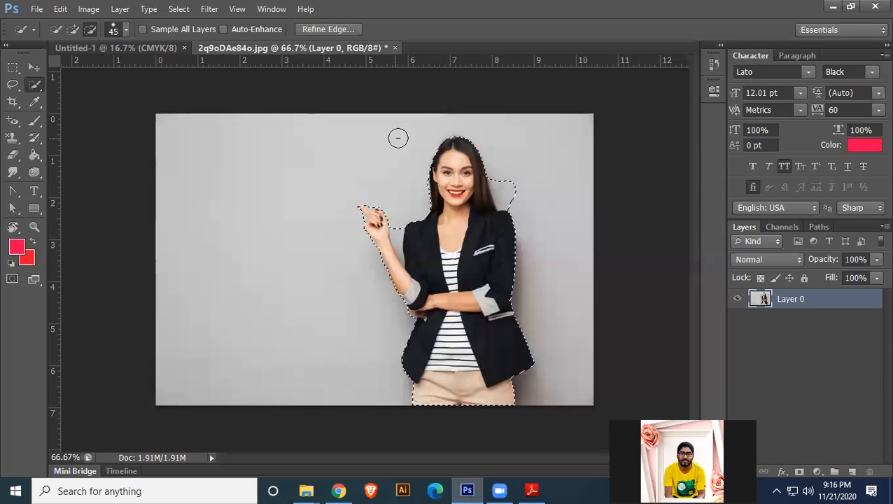
{"action": "mouse_move", "coordinate": [517, 168]}
{"action": "left_mouse_down"}
{"action": "mouse_move", "coordinate": [513, 185]}
{"action": "mouse_move", "coordinate": [499, 179]}
{"action": "left_mouse_up"}
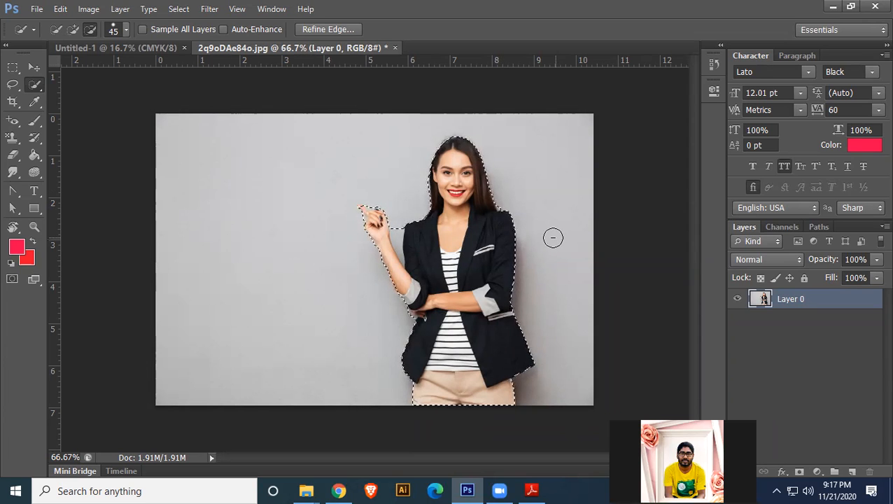
Try subtracting background near the elbow with the size 45 brush, brushing across the crossed forearm
{"action": "scroll", "coordinate": [490, 301], "scroll_direction": "up", "scroll_amount": 5}
{"action": "left_click", "coordinate": [276, 152]}
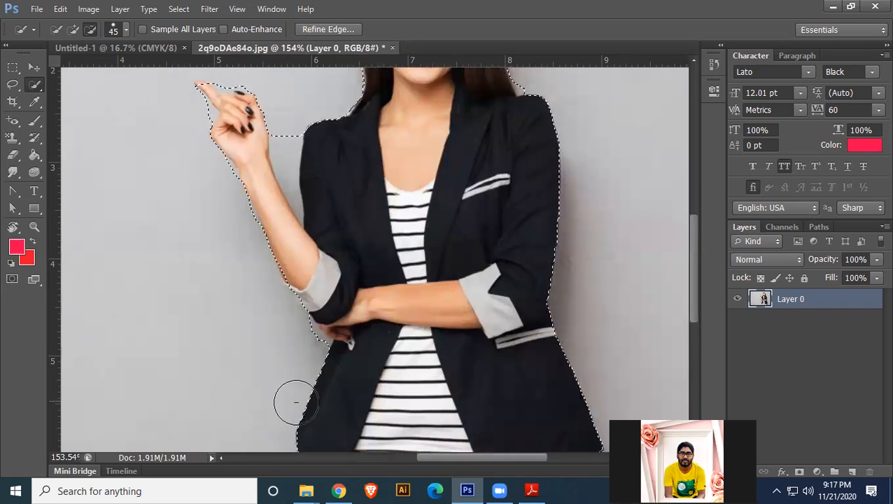
{"action": "left_click_drag", "start_coordinate": [285, 319], "coordinate": [406, 299]}
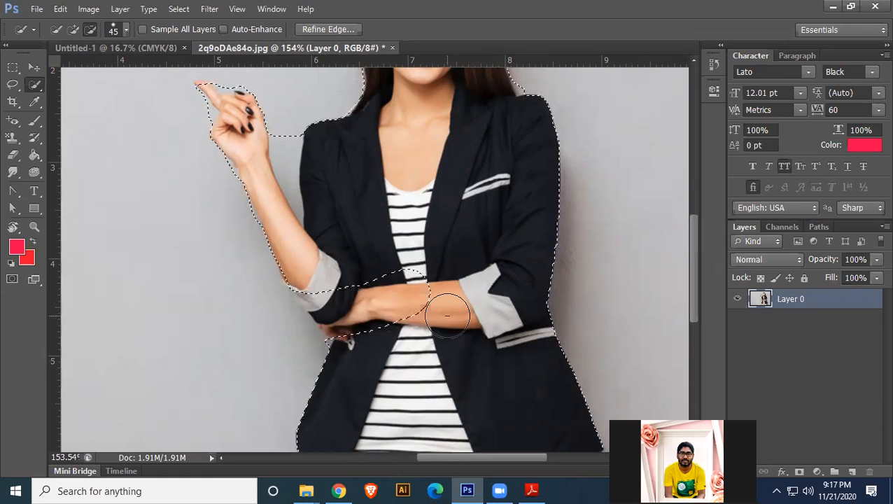
Reduce the brush to 10 and subtract the background gap between the raised arm and the jacket
{"action": "key", "text": "bracketleft"}
{"action": "key", "text": "bracketleft"}
{"action": "key", "text": "bracketleft"}
{"action": "key", "text": "bracketleft"}
{"action": "key", "text": "bracketleft"}
{"action": "key", "text": "bracketleft"}
{"action": "key", "text": "bracketleft"}
{"action": "mouse_move", "coordinate": [290, 175]}
{"action": "left_mouse_down"}
{"action": "mouse_move", "coordinate": [294, 198]}
{"action": "mouse_move", "coordinate": [278, 144]}
{"action": "mouse_move", "coordinate": [297, 204]}
{"action": "left_mouse_up"}
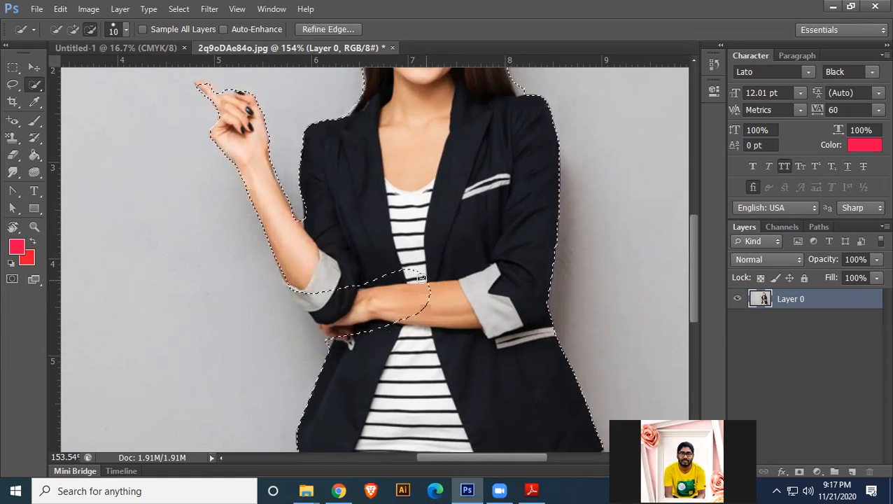
Add the crossed forearm, the cuff and elbow, and the pointing fingertip back to the selection
{"action": "left_click", "coordinate": [73, 29]}
{"action": "mouse_move", "coordinate": [433, 312]}
{"action": "left_mouse_down"}
{"action": "mouse_move", "coordinate": [403, 249]}
{"action": "mouse_move", "coordinate": [420, 328]}
{"action": "mouse_move", "coordinate": [382, 259]}
{"action": "mouse_move", "coordinate": [399, 315]}
{"action": "mouse_move", "coordinate": [397, 272]}
{"action": "mouse_move", "coordinate": [404, 287]}
{"action": "mouse_move", "coordinate": [392, 322]}
{"action": "mouse_move", "coordinate": [365, 256]}
{"action": "mouse_move", "coordinate": [396, 304]}
{"action": "mouse_move", "coordinate": [389, 345]}
{"action": "mouse_move", "coordinate": [389, 316]}
{"action": "mouse_move", "coordinate": [354, 291]}
{"action": "left_mouse_up"}
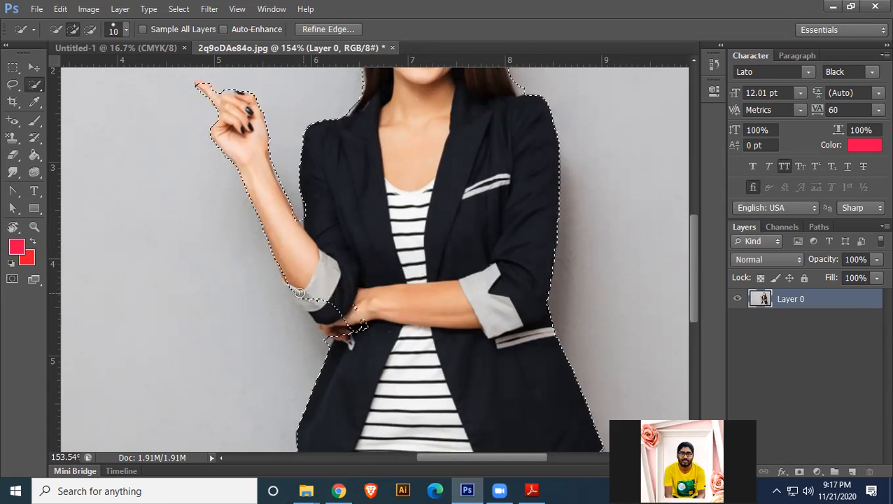
{"action": "mouse_move", "coordinate": [354, 305]}
{"action": "left_mouse_down"}
{"action": "mouse_move", "coordinate": [367, 329]}
{"action": "mouse_move", "coordinate": [330, 327]}
{"action": "mouse_move", "coordinate": [325, 316]}
{"action": "mouse_move", "coordinate": [330, 337]}
{"action": "mouse_move", "coordinate": [298, 288]}
{"action": "mouse_move", "coordinate": [310, 263]}
{"action": "mouse_move", "coordinate": [307, 241]}
{"action": "mouse_move", "coordinate": [294, 221]}
{"action": "mouse_move", "coordinate": [288, 259]}
{"action": "mouse_move", "coordinate": [256, 147]}
{"action": "mouse_move", "coordinate": [198, 83]}
{"action": "left_mouse_up"}
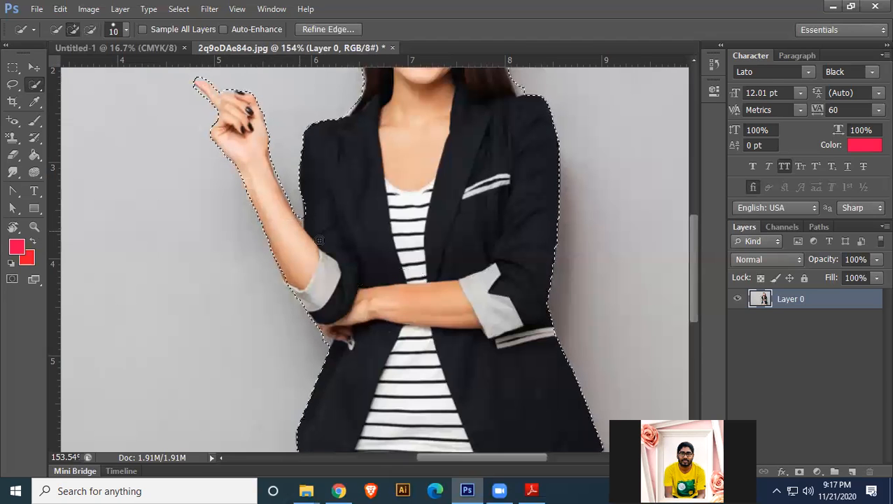
Subtract the leftover background from the selection's edges, including where the hair meets the shoulder, using a brush size of 4
{"action": "left_click_drag", "start_coordinate": [505, 201], "coordinate": [486, 128]}
{"action": "mouse_move", "coordinate": [455, 280]}
{"action": "left_mouse_down"}
{"action": "mouse_move", "coordinate": [463, 151]}
{"action": "mouse_move", "coordinate": [456, 286]}
{"action": "left_mouse_up"}
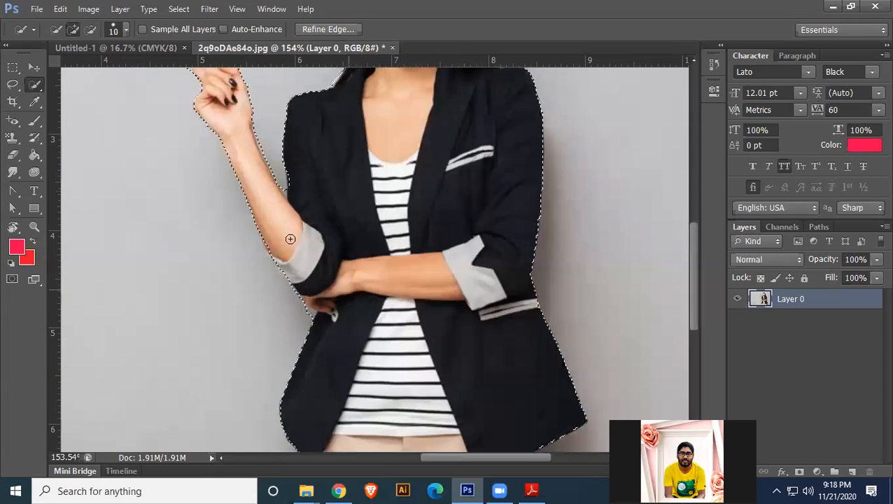
{"action": "left_click", "coordinate": [89, 29]}
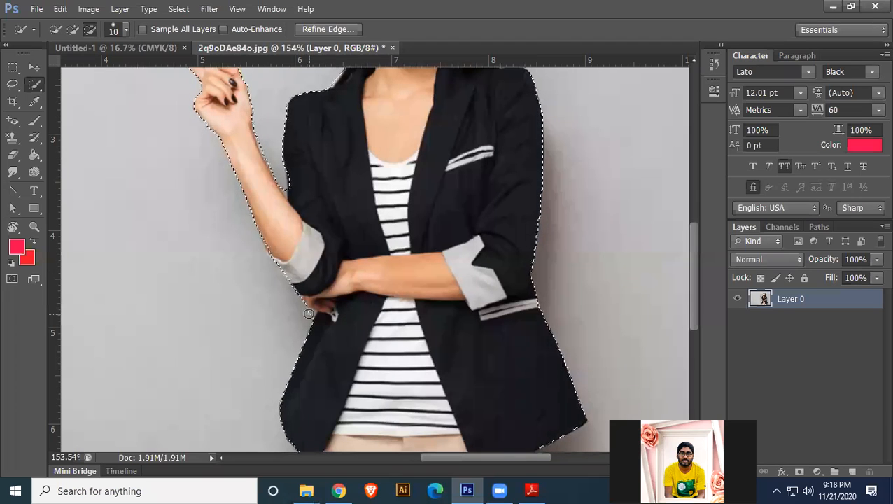
{"action": "key", "text": "bracketleft"}
{"action": "key", "text": "bracketleft"}
{"action": "key", "text": "bracketleft"}
{"action": "key", "text": "bracketleft"}
{"action": "key", "text": "bracketleft"}
{"action": "key", "text": "bracketleft"}
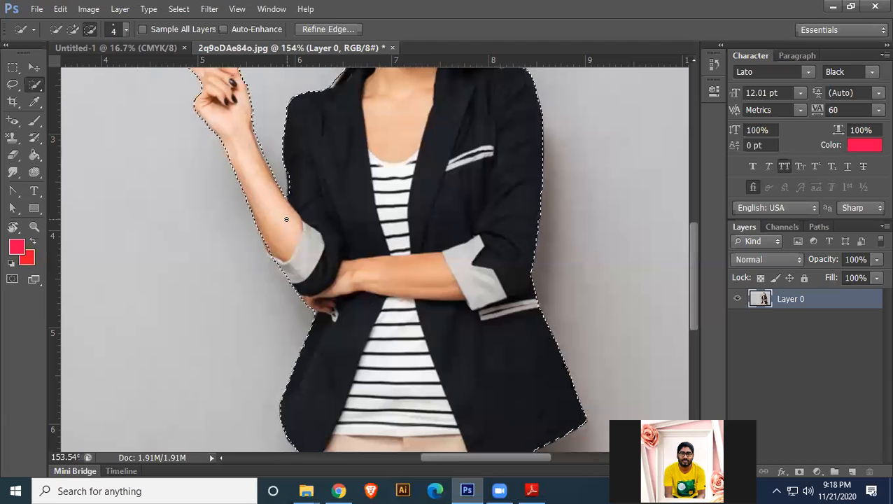
{"action": "left_click_drag", "start_coordinate": [354, 249], "coordinate": [389, 391]}
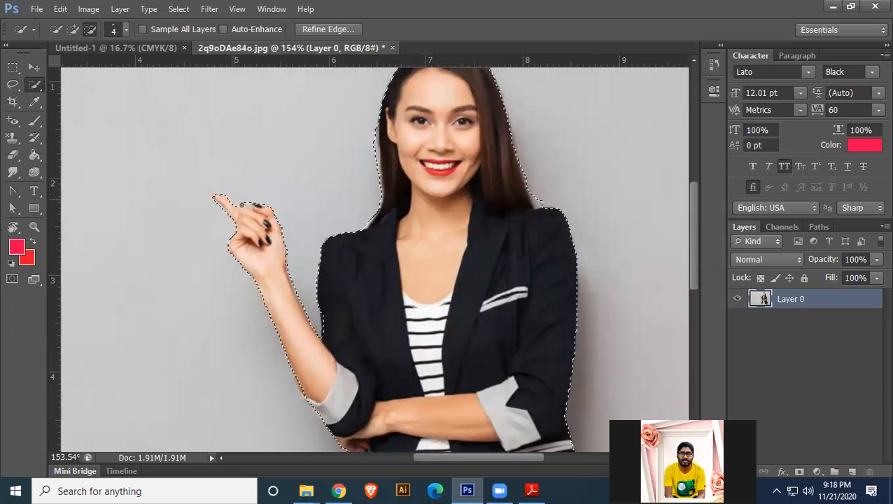
{"action": "left_click_drag", "start_coordinate": [332, 303], "coordinate": [267, 107]}
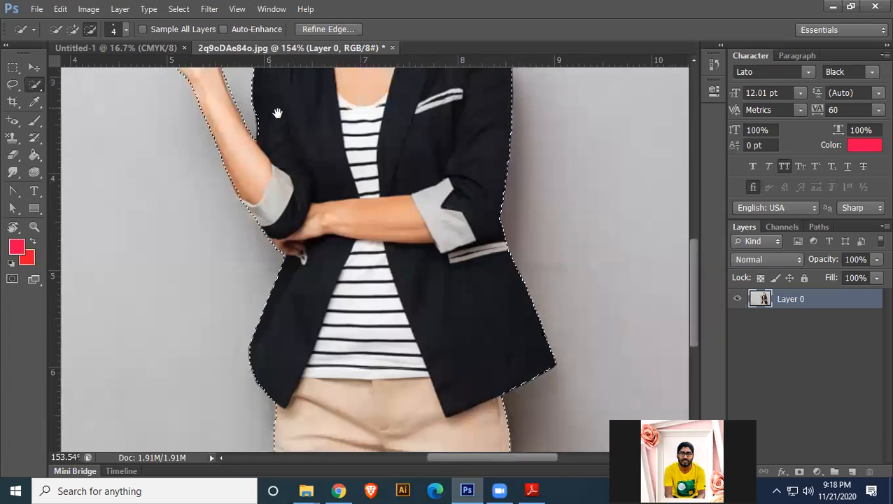
{"action": "left_click_drag", "start_coordinate": [397, 267], "coordinate": [414, 274]}
{"action": "left_click_drag", "start_coordinate": [393, 212], "coordinate": [379, 374]}
{"action": "left_click_drag", "start_coordinate": [400, 179], "coordinate": [406, 288]}
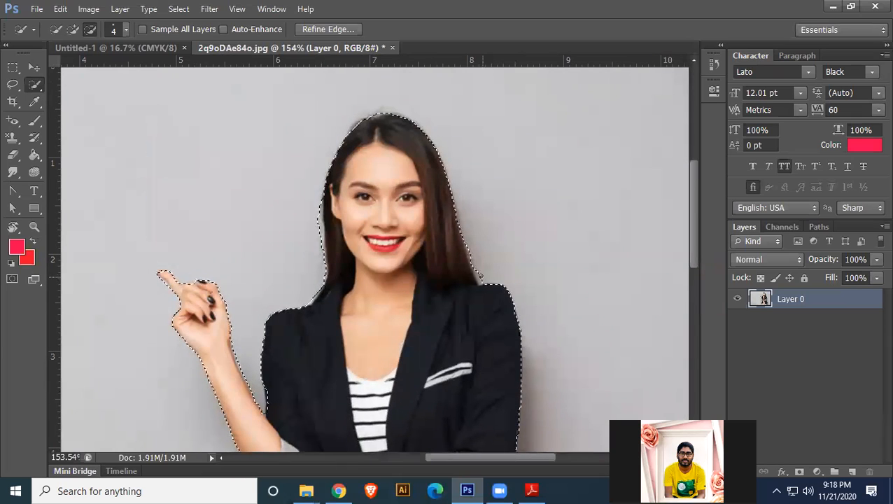
{"action": "left_click_drag", "start_coordinate": [481, 279], "coordinate": [477, 269]}
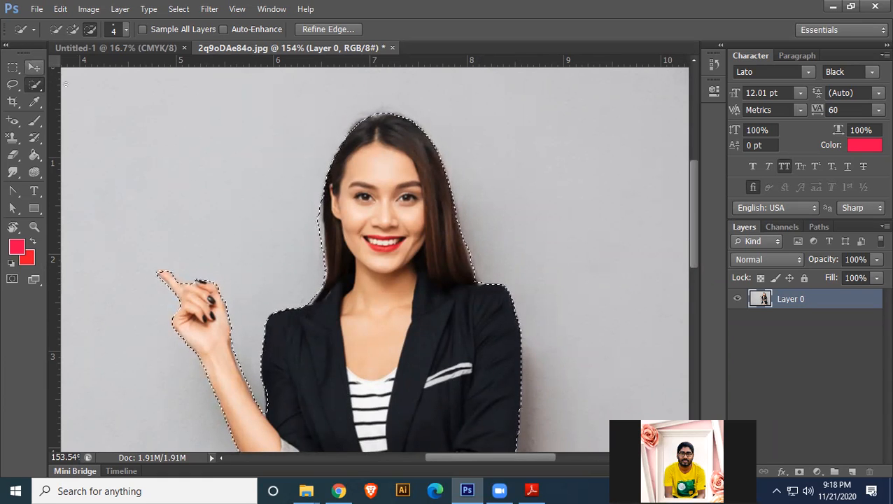
{"action": "key", "text": "ctrl+0"}
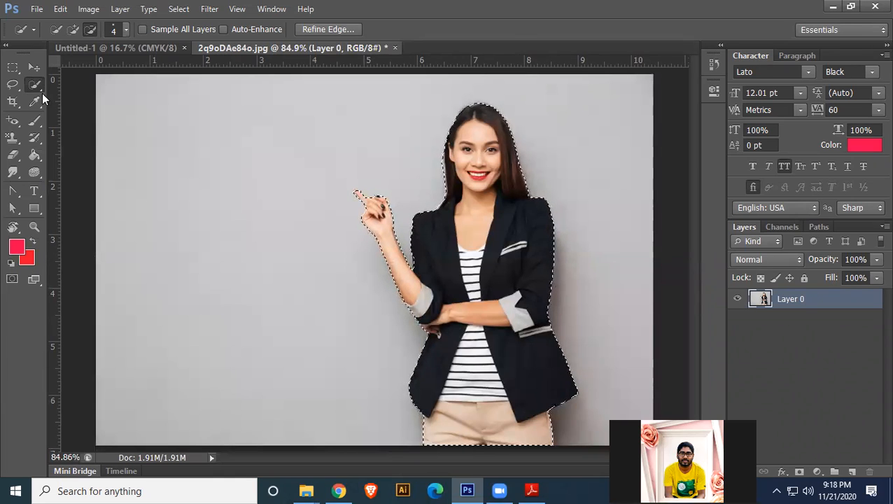
Try filling the selected woman with the red background color and deleting her, undoing each attempt
{"action": "left_click", "coordinate": [34, 67]}
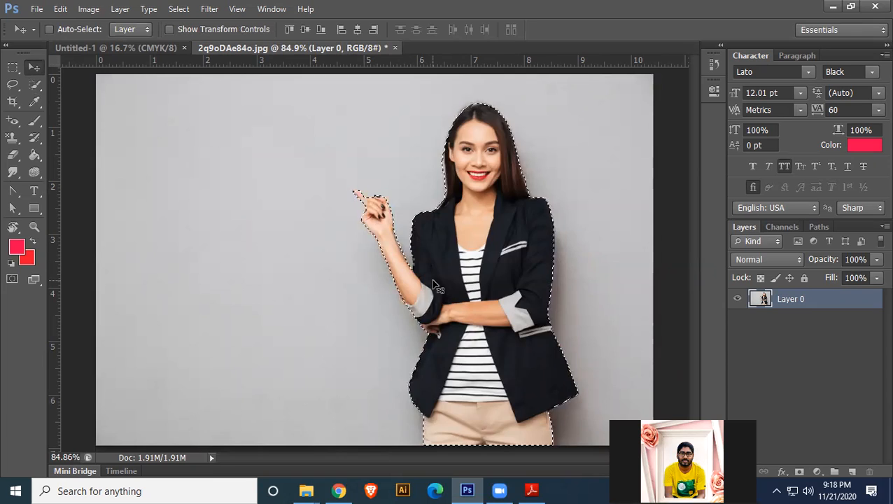
{"action": "key", "text": "alt+BackSpace"}
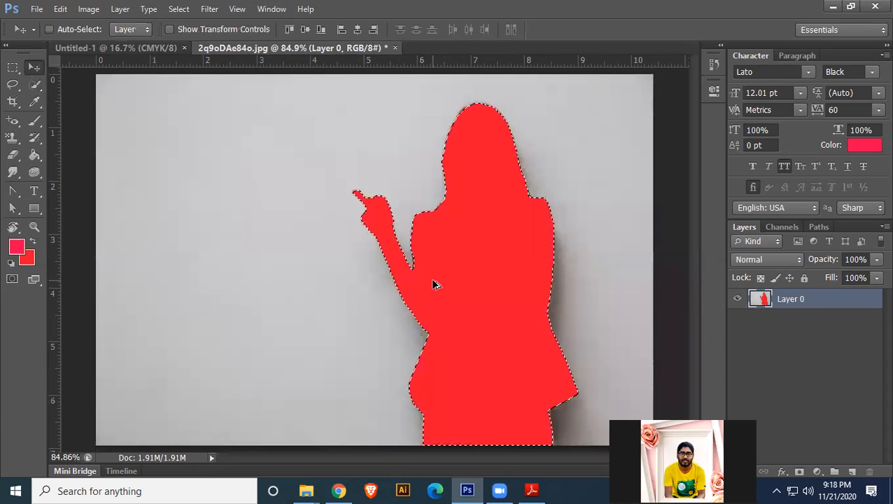
{"action": "key", "text": "ctrl+z"}
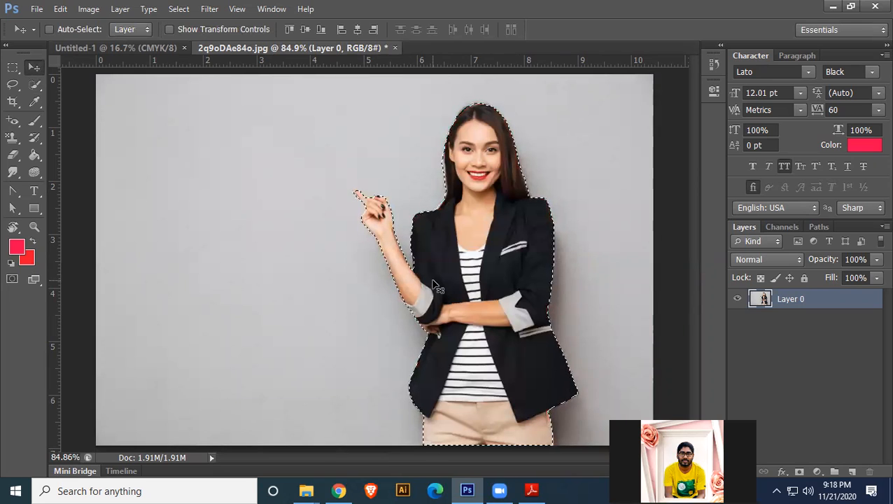
{"action": "key", "text": "Delete"}
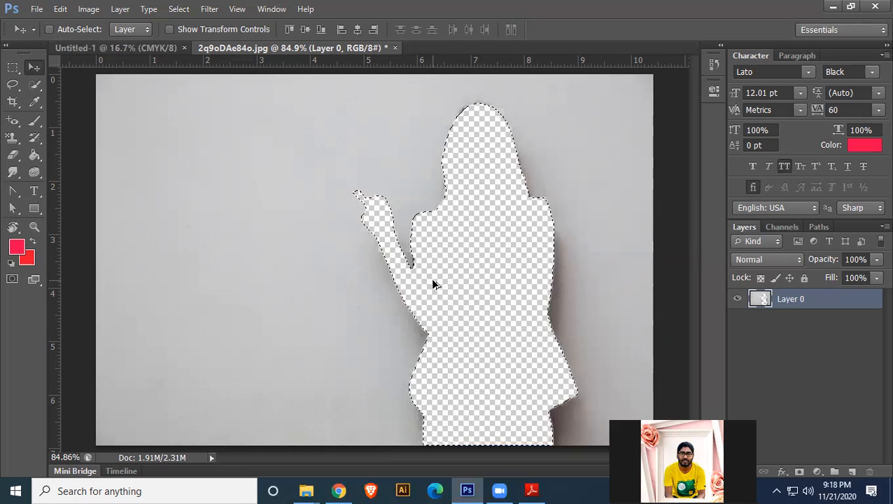
{"action": "key", "text": "ctrl+z"}
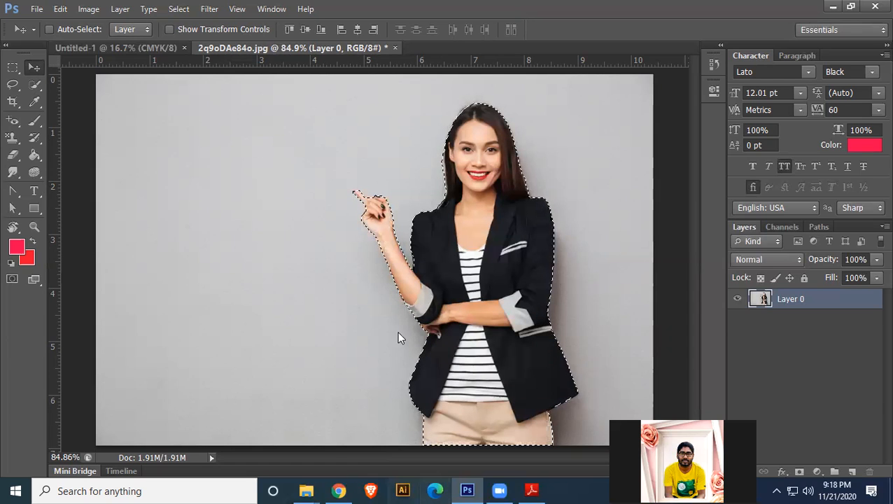
Invert the selection to the backdrop around the woman, fill it with the red background color, and deselect
{"action": "left_click", "coordinate": [180, 10]}
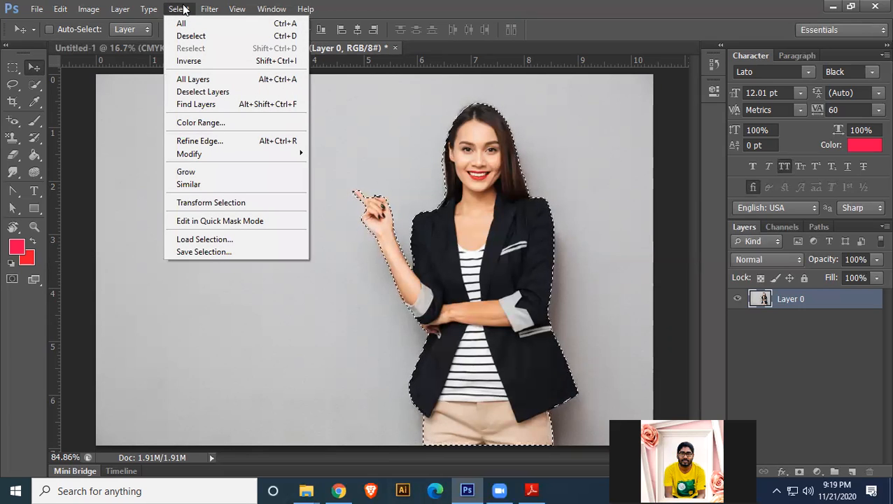
{"action": "left_click", "coordinate": [200, 62]}
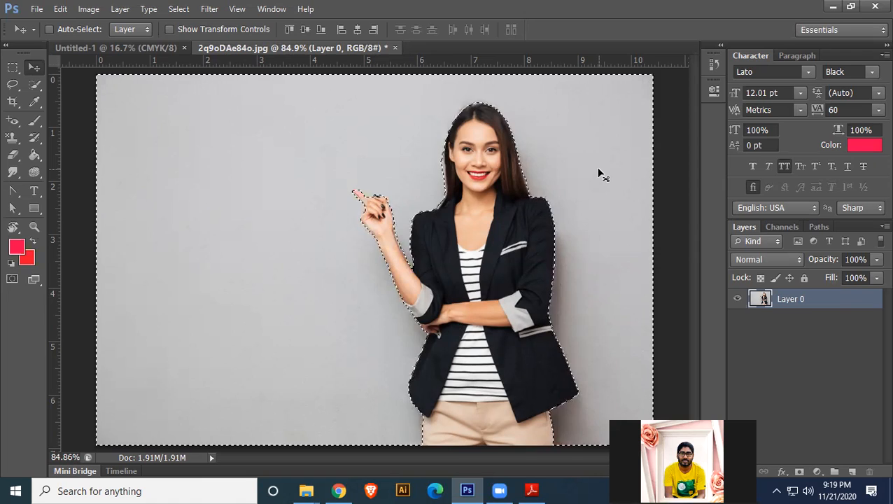
{"action": "key", "text": "alt+BackSpace"}
{"action": "key", "text": "ctrl+d"}
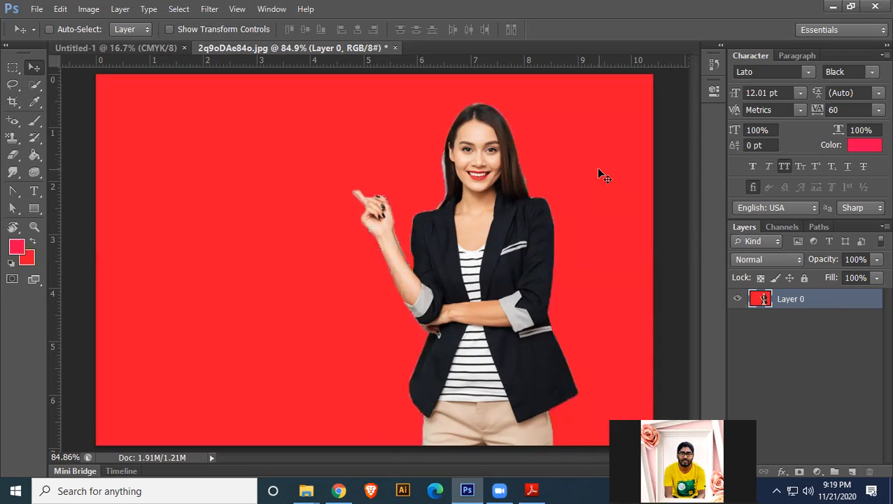
Undo the red fill, delete the selected gray backdrop to transparency, deselect, and move the woman toward the photo's right edge
{"action": "key", "text": "ctrl+z"}
{"action": "key", "text": "ctrl+alt+z"}
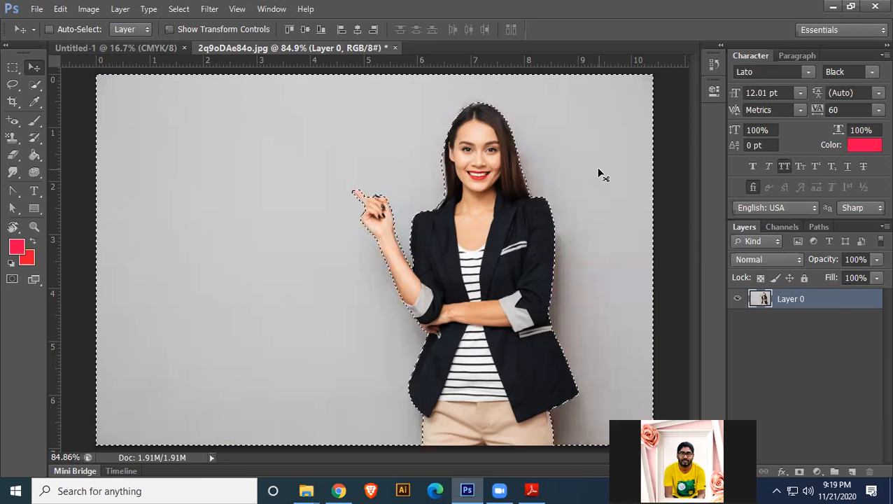
{"action": "key", "text": "Delete"}
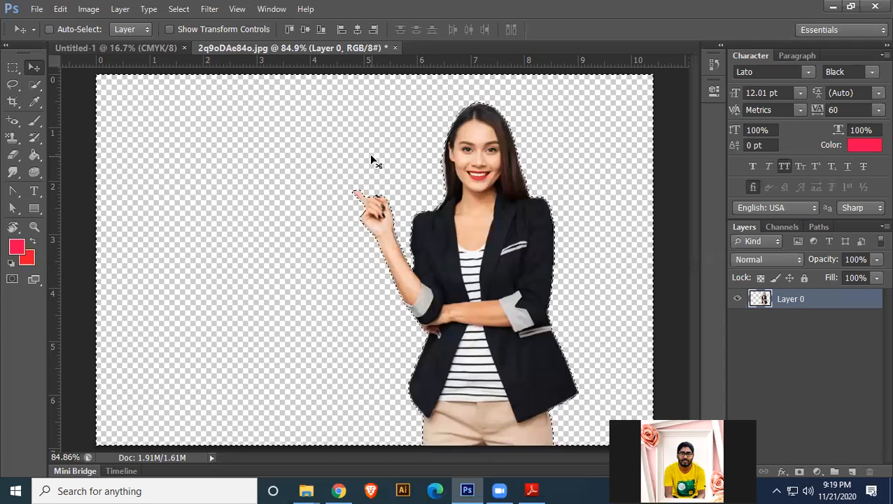
{"action": "key", "text": "ctrl+d"}
{"action": "left_click_drag", "start_coordinate": [487, 238], "coordinate": [540, 254]}
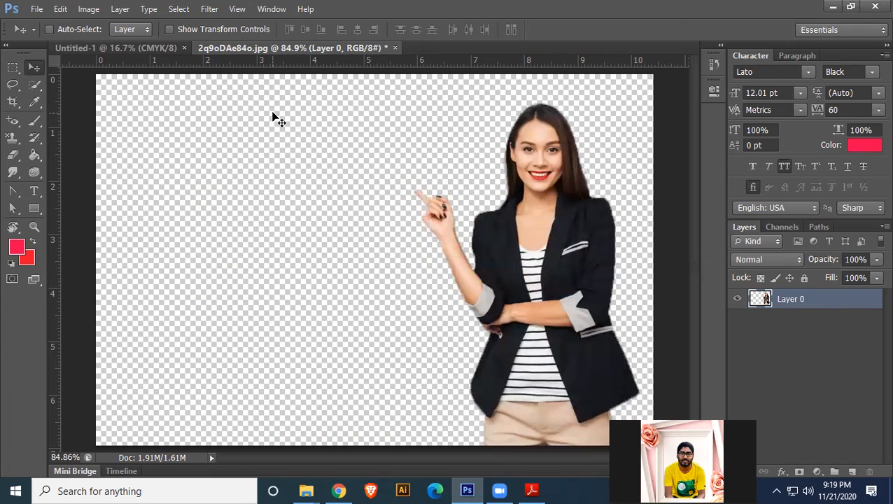
Place the lake landscape image 3sGPPesNZN.jpg into the woman's document at its default size
{"action": "left_click", "coordinate": [37, 9]}
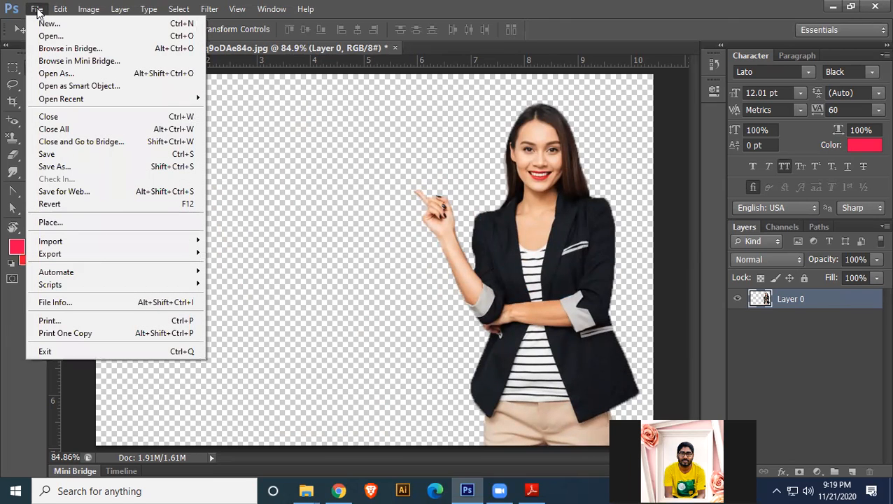
{"action": "left_click", "coordinate": [69, 222]}
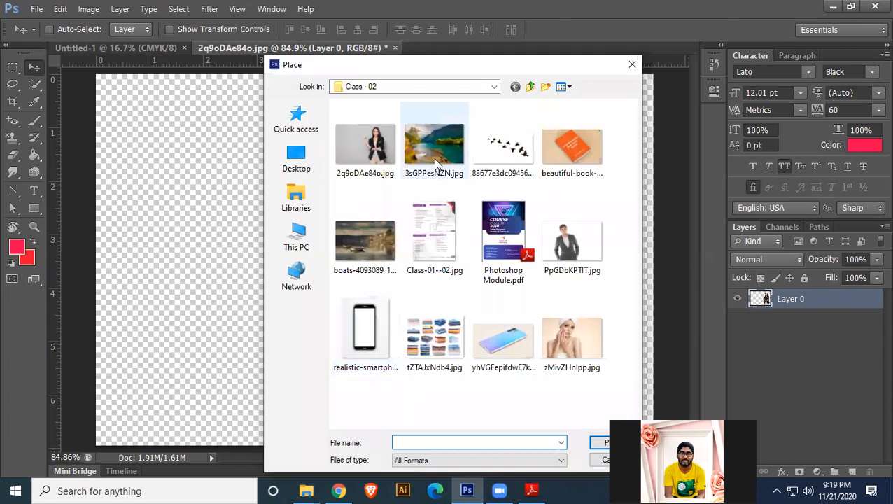
{"action": "left_click", "coordinate": [436, 165]}
{"action": "double_click", "coordinate": [440, 158]}
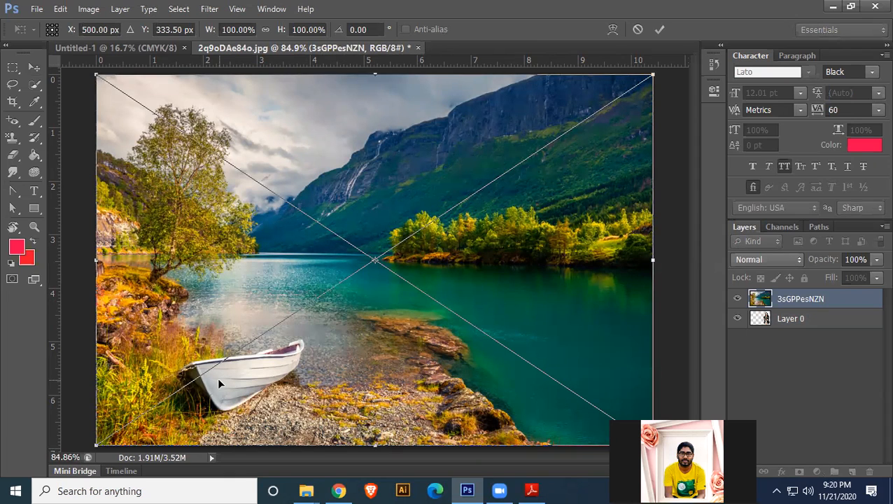
{"action": "key", "text": "Return"}
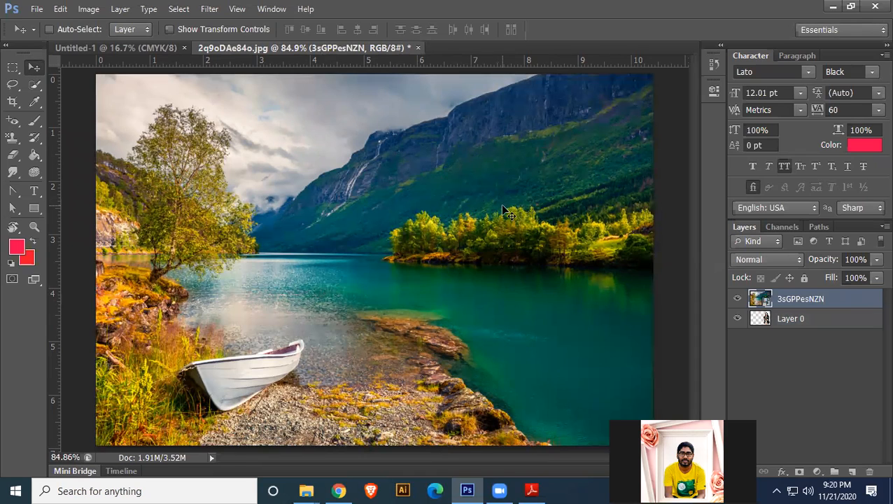
Move the woman's Layer 0 above the 3sGPPesNZN landscape layer in the stacking order
{"action": "left_click", "coordinate": [790, 326]}
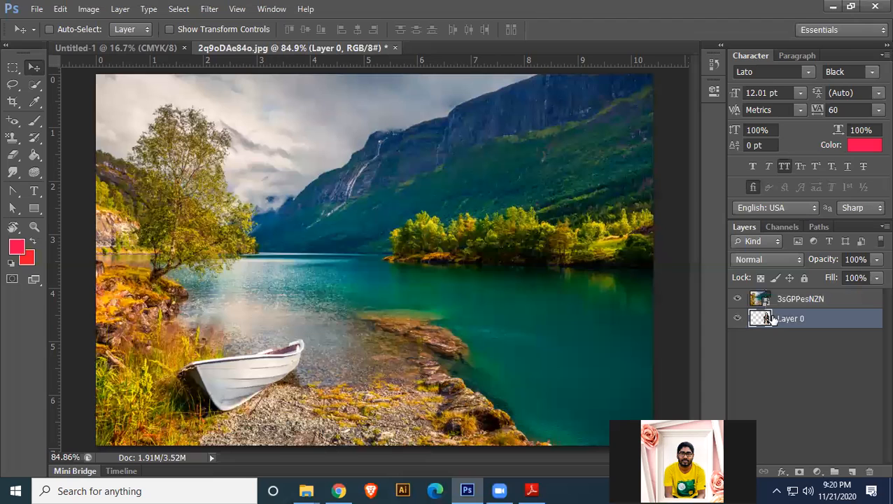
{"action": "left_click", "coordinate": [831, 301]}
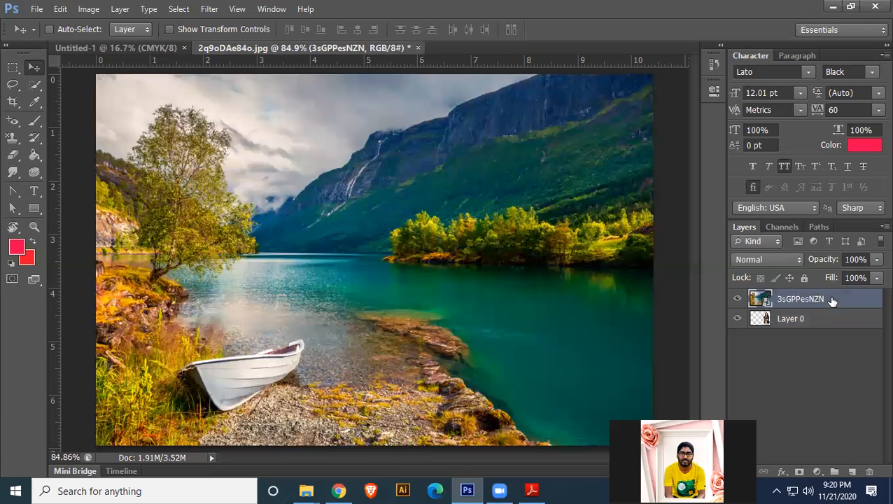
{"action": "left_click", "coordinate": [788, 327]}
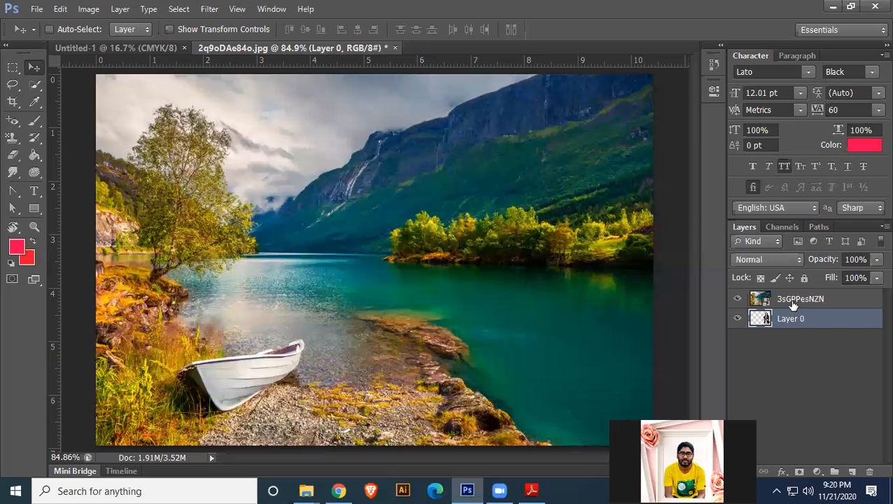
{"action": "left_click", "coordinate": [762, 300]}
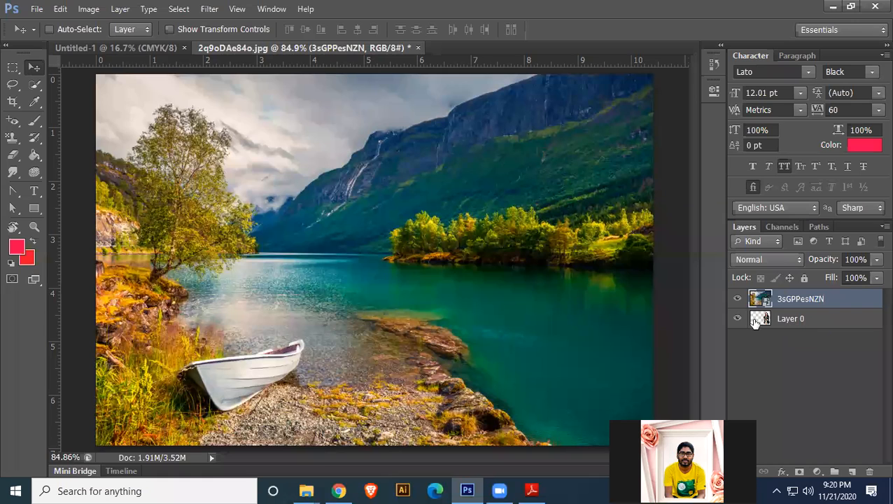
{"action": "left_click_drag", "start_coordinate": [791, 322], "coordinate": [796, 297]}
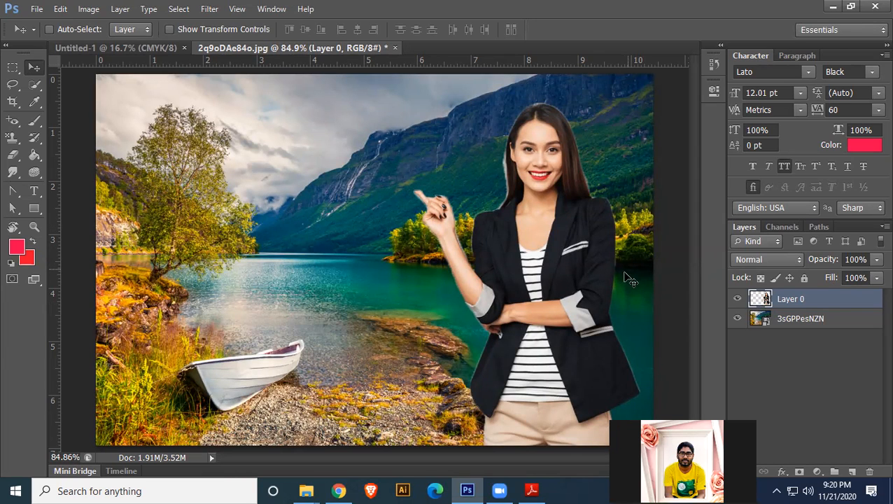
Scale the woman down with Free Transform and move her to the lower-right corner of the landscape
{"action": "key", "text": "ctrl+t"}
{"action": "left_click_drag", "start_coordinate": [413, 103], "coordinate": [466, 183]}
{"action": "key", "text": "Return"}
{"action": "left_click_drag", "start_coordinate": [536, 256], "coordinate": [594, 341]}
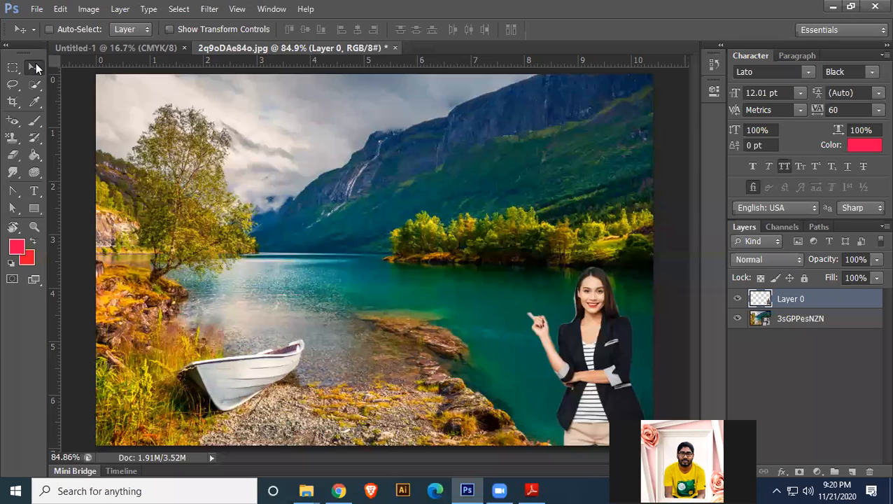
Undo the landscape composite, the backdrop deletion and the selection, stepping back to the original gray-backdrop photo
{"action": "key", "text": "ctrl+alt+z"}
{"action": "key", "text": "ctrl+alt+z"}
{"action": "key", "text": "ctrl+alt+z"}
{"action": "key", "text": "ctrl+alt+z"}
{"action": "key", "text": "ctrl+alt+z"}
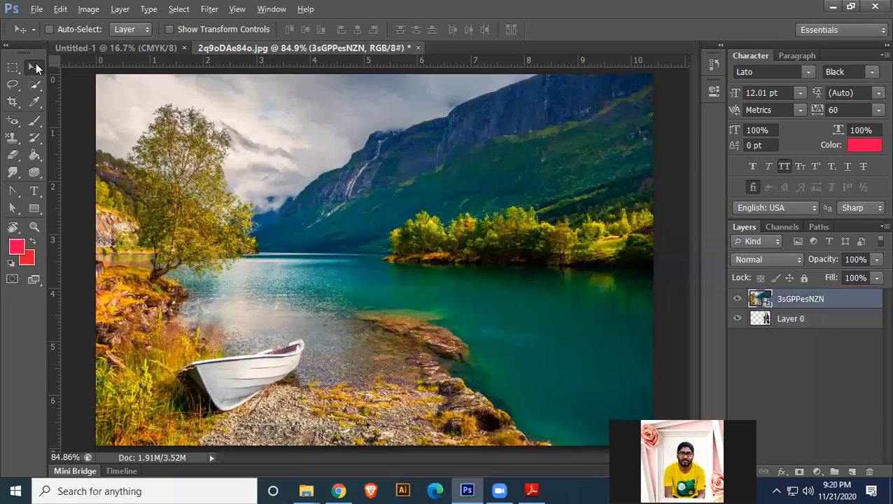
{"action": "key", "text": "ctrl+alt+z"}
{"action": "key", "text": "ctrl+alt+z"}
{"action": "key", "text": "ctrl+alt+z"}
{"action": "key", "text": "ctrl+alt+z"}
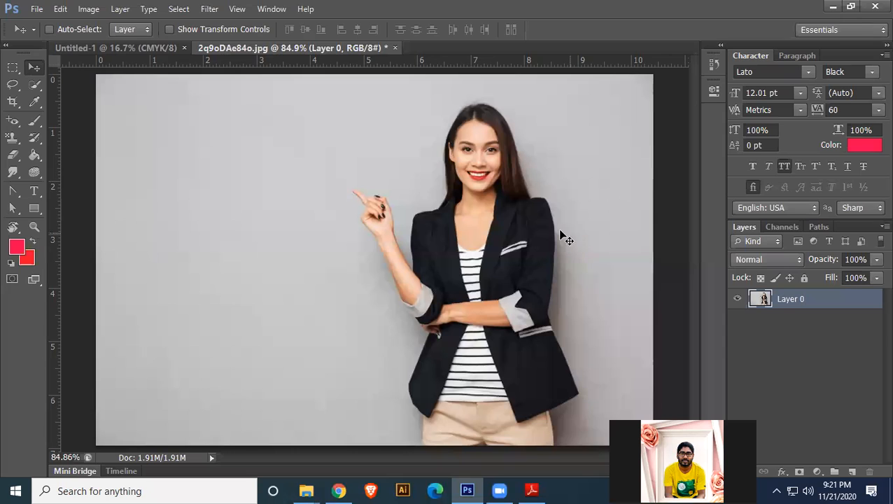
Try selecting the gray backdrop around the woman with the Magic Wand Tool, and deselect it
{"action": "left_click", "coordinate": [37, 83]}
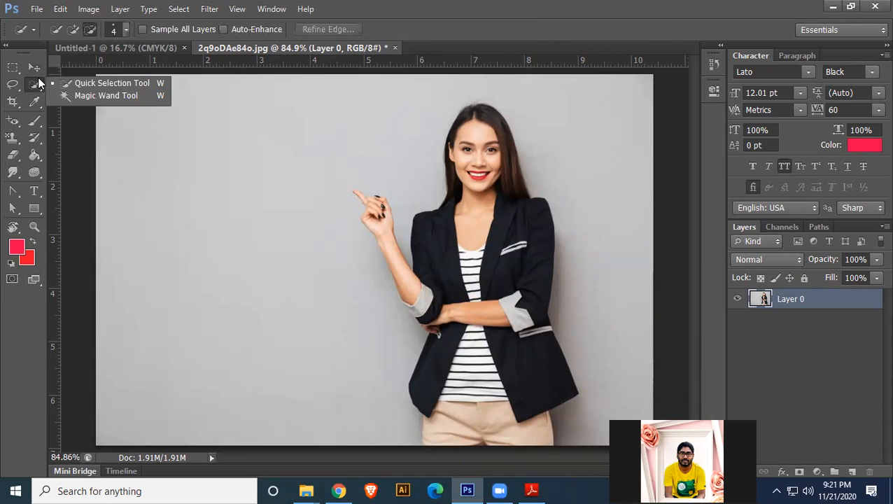
{"action": "left_click", "coordinate": [98, 95]}
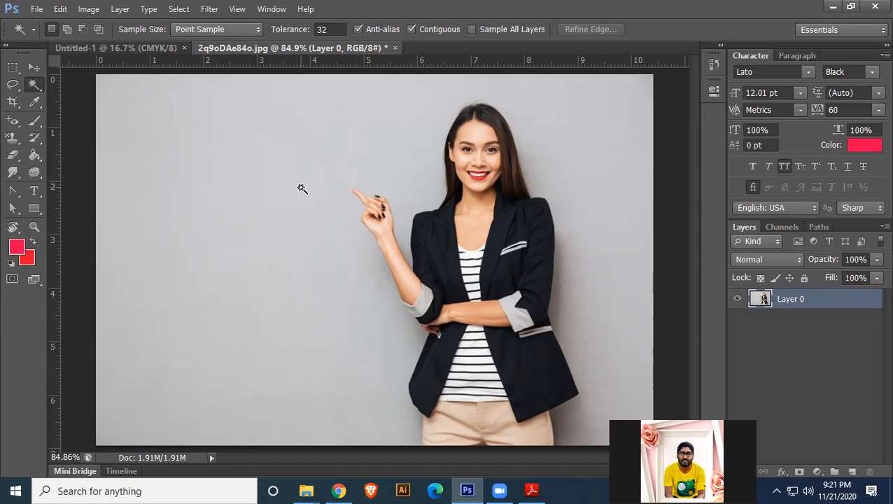
{"action": "left_click", "coordinate": [242, 128]}
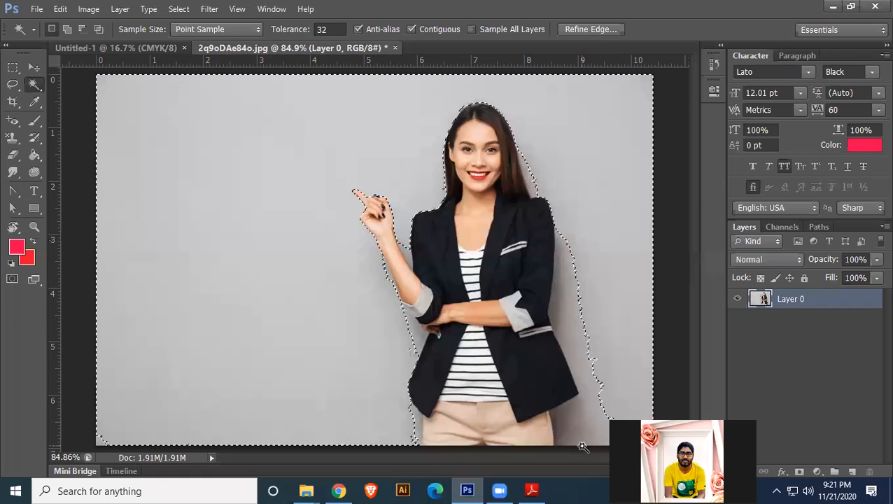
{"action": "key", "text": "ctrl+d"}
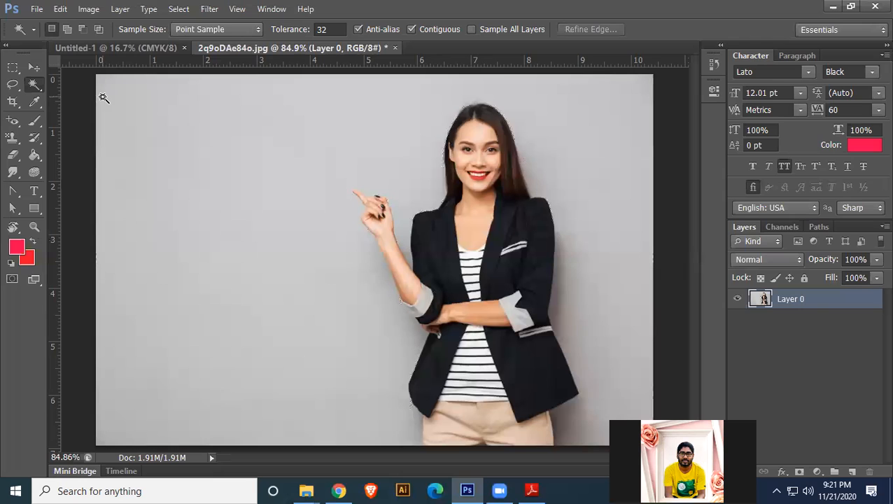
Open the birds image 83677e3dc09456c862d948935fae5eb1.jpg from the Class - 02 folder and convert its Background to the regular layer Layer 0
{"action": "left_click", "coordinate": [42, 10]}
{"action": "left_click", "coordinate": [49, 35]}
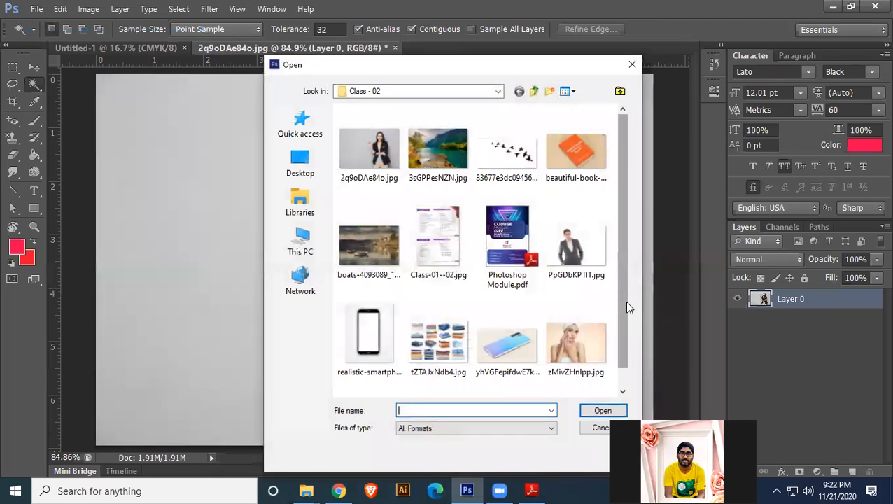
{"action": "left_click", "coordinate": [516, 183]}
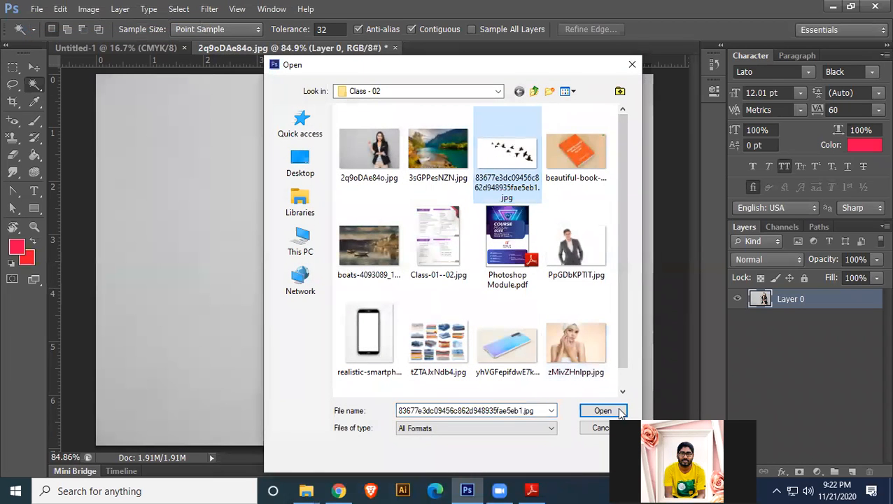
{"action": "left_click", "coordinate": [614, 411]}
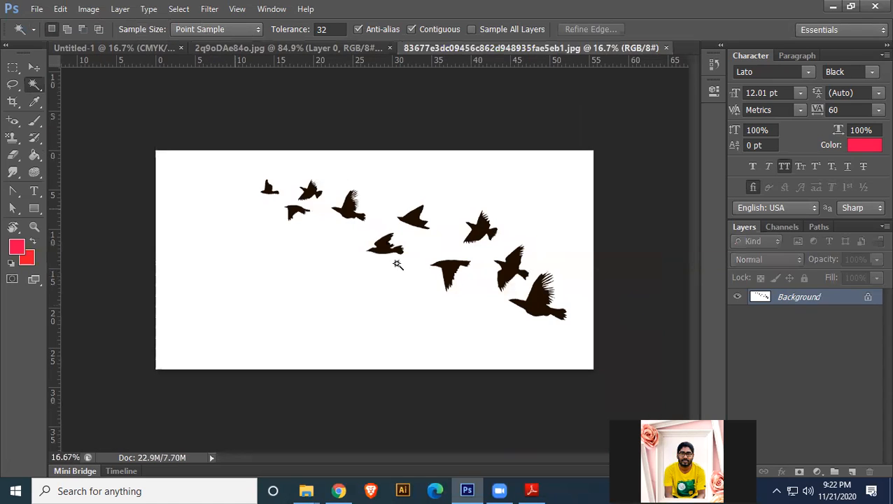
{"action": "double_click", "coordinate": [871, 299]}
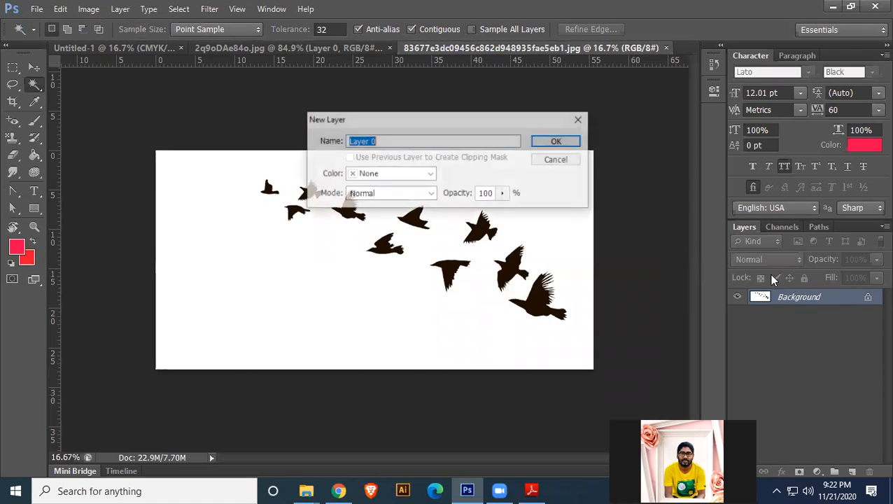
{"action": "left_click", "coordinate": [552, 142]}
Select two of the upper-middle birds one after the other with the Magic Wand Tool, delete each one, and deselect
{"action": "right_click", "coordinate": [34, 86]}
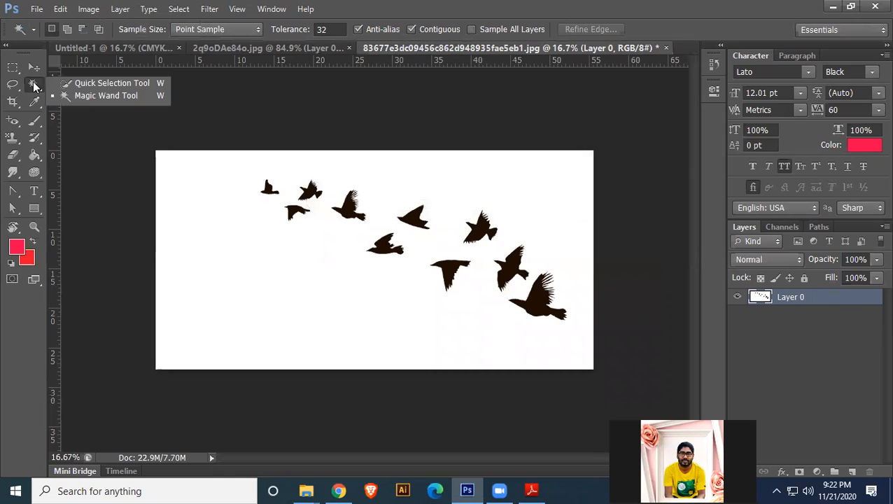
{"action": "left_click", "coordinate": [88, 96]}
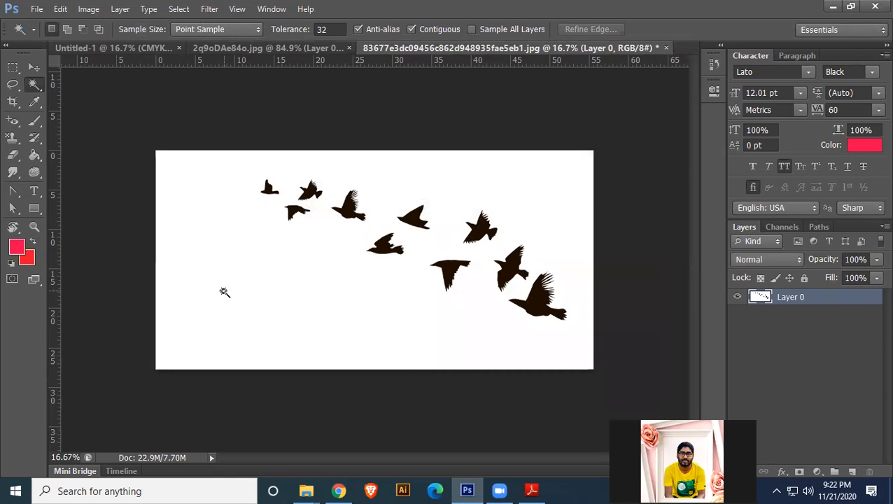
{"action": "left_click", "coordinate": [348, 210]}
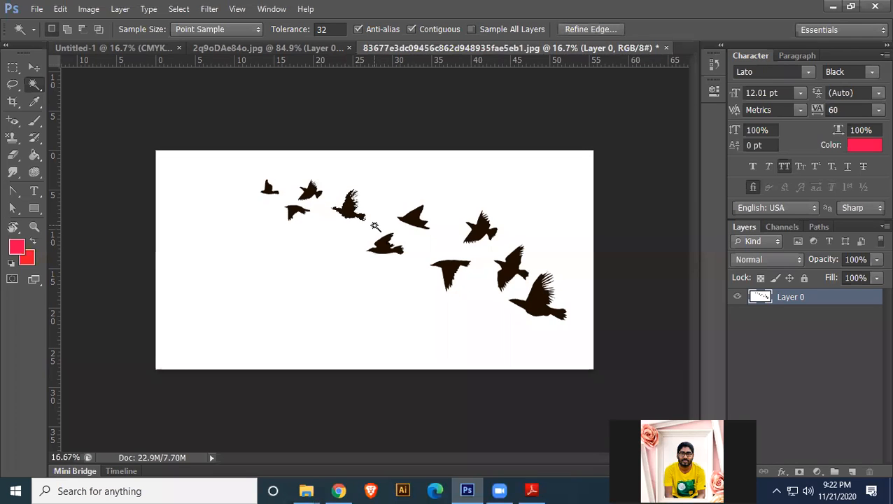
{"action": "key", "text": "Delete"}
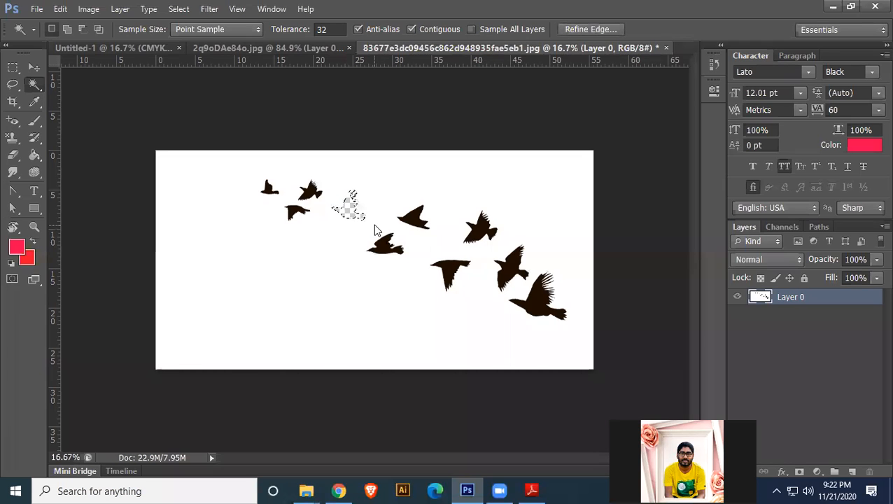
{"action": "left_click", "coordinate": [414, 218]}
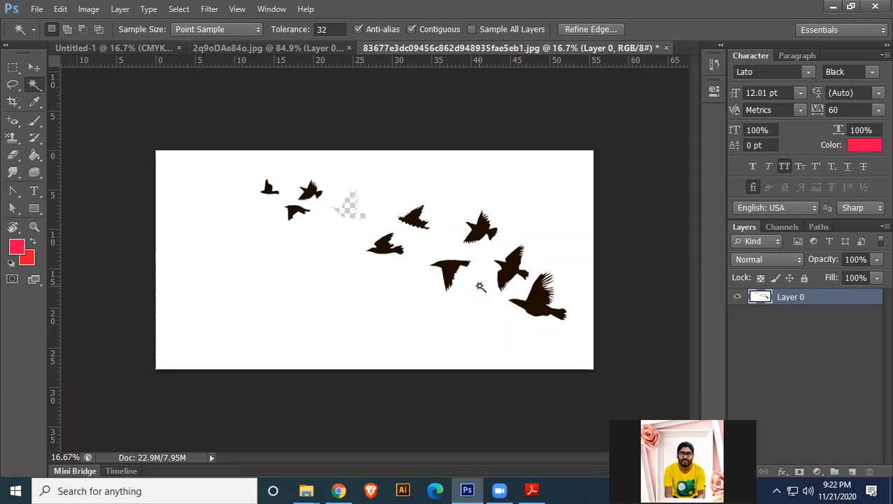
{"action": "key", "text": "Delete"}
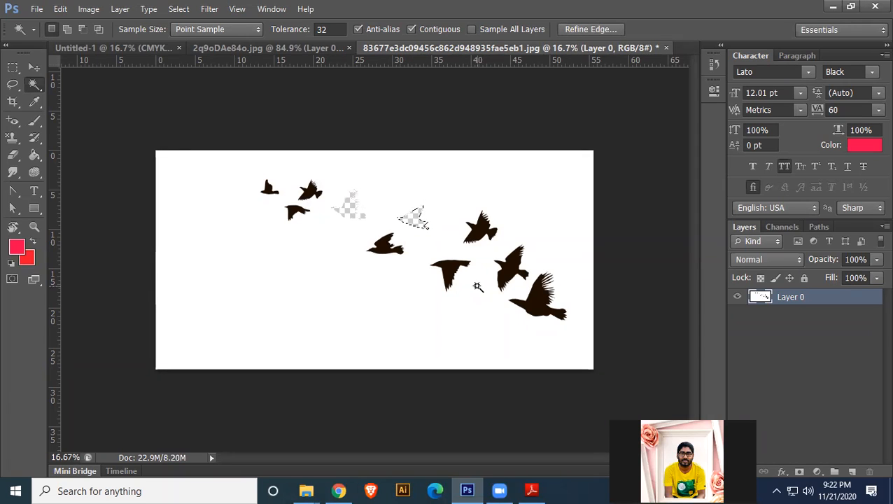
{"action": "key", "text": "ctrl+d"}
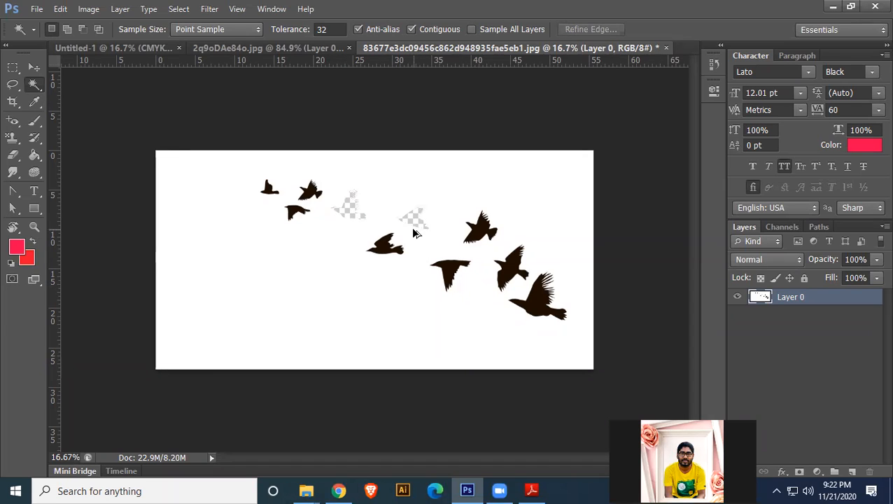
Undo the deletion of the two birds and their selections
{"action": "key", "text": "ctrl+alt+z"}
{"action": "key", "text": "ctrl+alt+z"}
{"action": "key", "text": "ctrl+alt+z"}
{"action": "key", "text": "ctrl+alt+z"}
{"action": "key", "text": "ctrl+alt+z"}
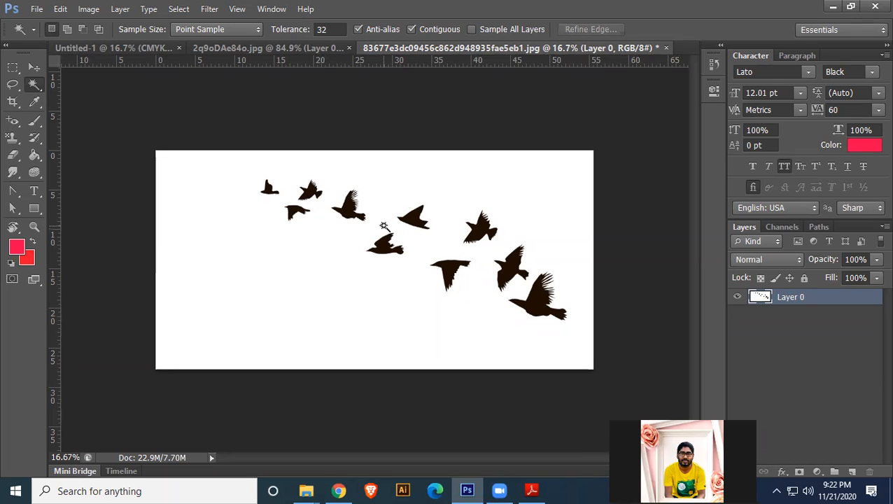
Try selecting three of the upper birds one at a time with the Magic Wand Tool, each replacing the previous selection
{"action": "left_click", "coordinate": [351, 209]}
{"action": "left_click", "coordinate": [415, 221]}
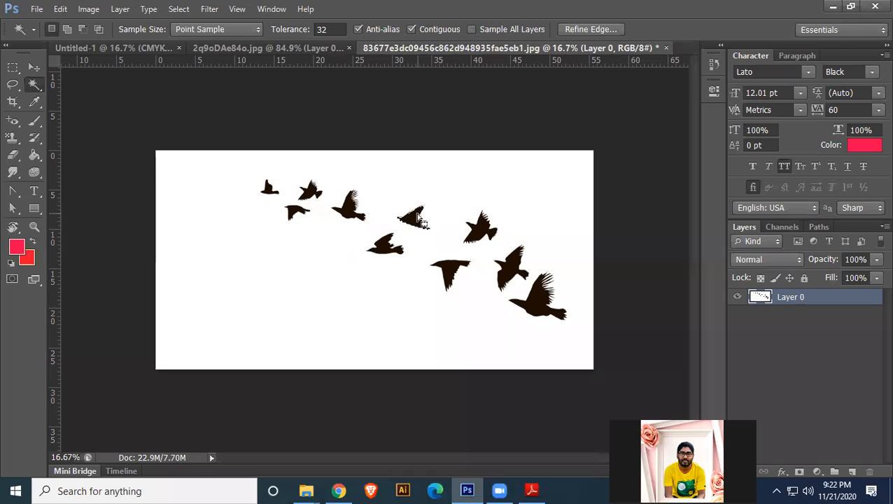
{"action": "left_click", "coordinate": [486, 230]}
Select four birds together with the Magic Wand Tool by adding each to the selection, cut them from the layer, and deselect
{"action": "left_click", "coordinate": [508, 270]}
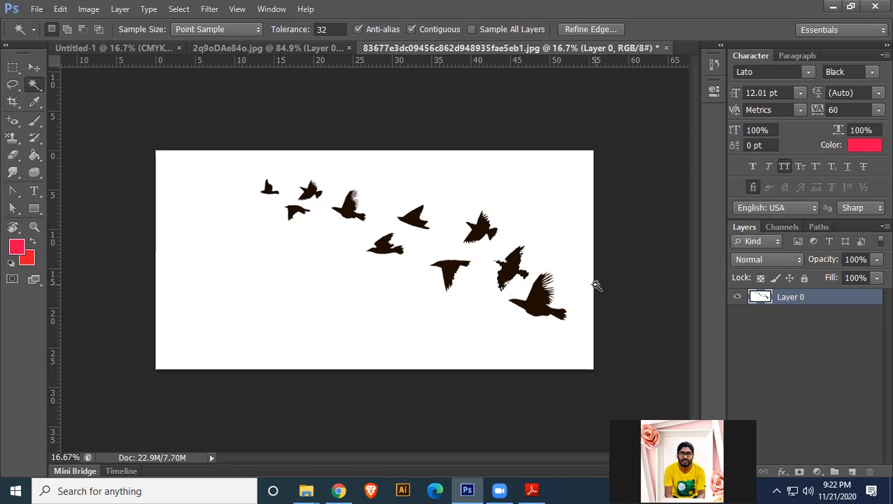
{"action": "left_click", "coordinate": [484, 229], "text": "shift"}
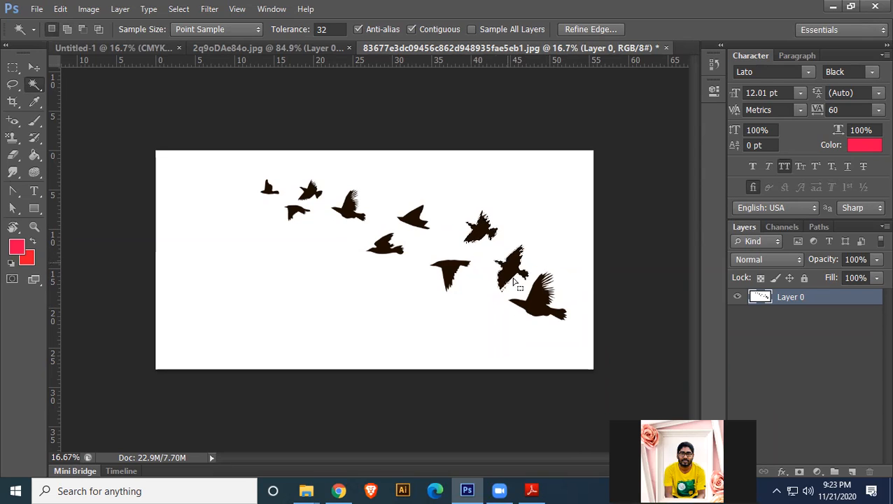
{"action": "left_click", "coordinate": [413, 219], "text": "shift"}
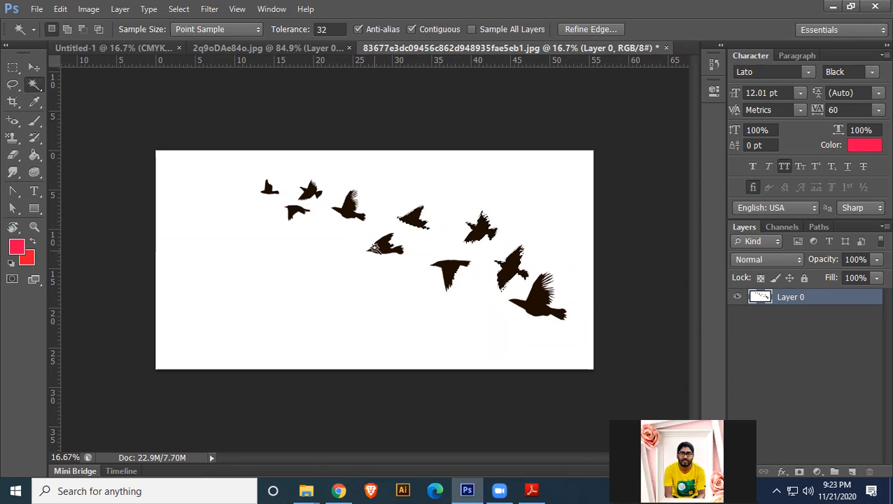
{"action": "left_click", "coordinate": [350, 207], "text": "shift"}
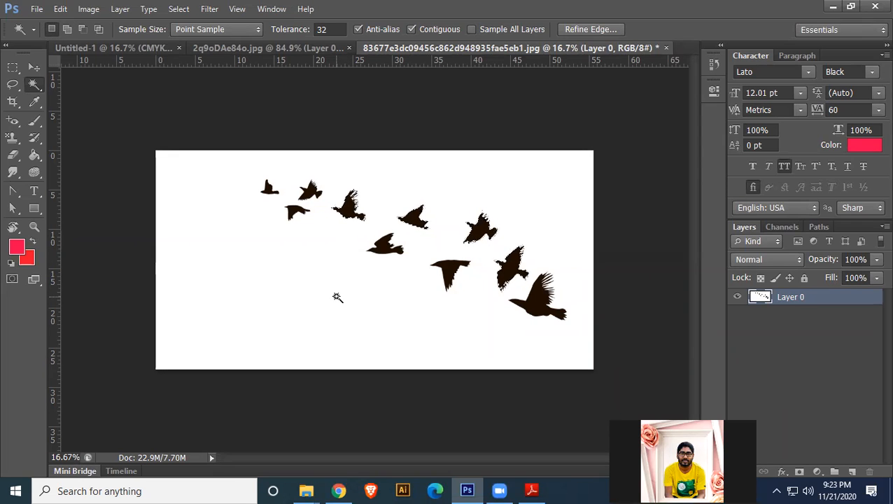
{"action": "key", "text": "Delete"}
{"action": "key", "text": "ctrl+d"}
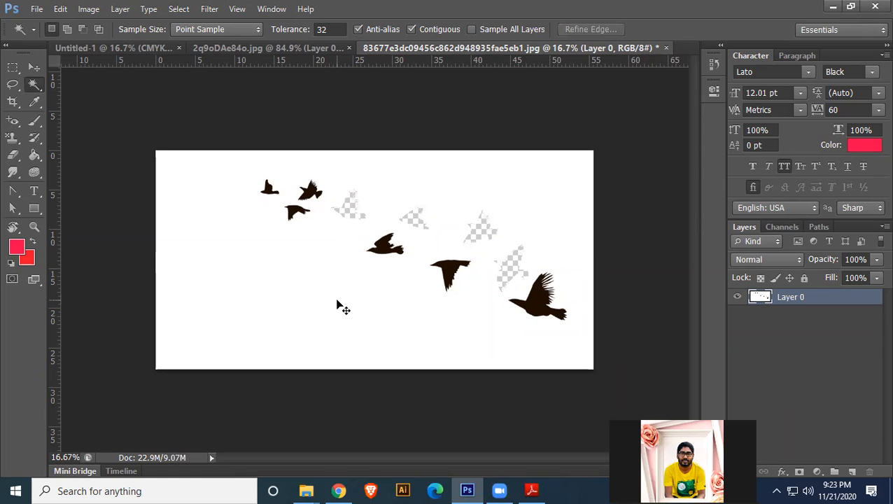
Paste the four cut birds, move them back over their gaps, and return the image to the single Layer 0
{"action": "key", "text": "ctrl+v"}
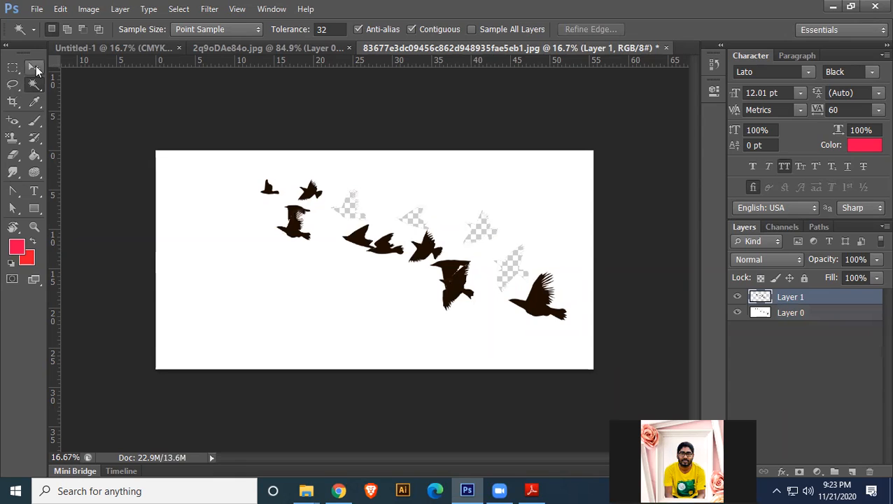
{"action": "left_click", "coordinate": [35, 68]}
{"action": "left_click_drag", "start_coordinate": [457, 288], "coordinate": [509, 266]}
{"action": "key", "text": "ctrl+e"}
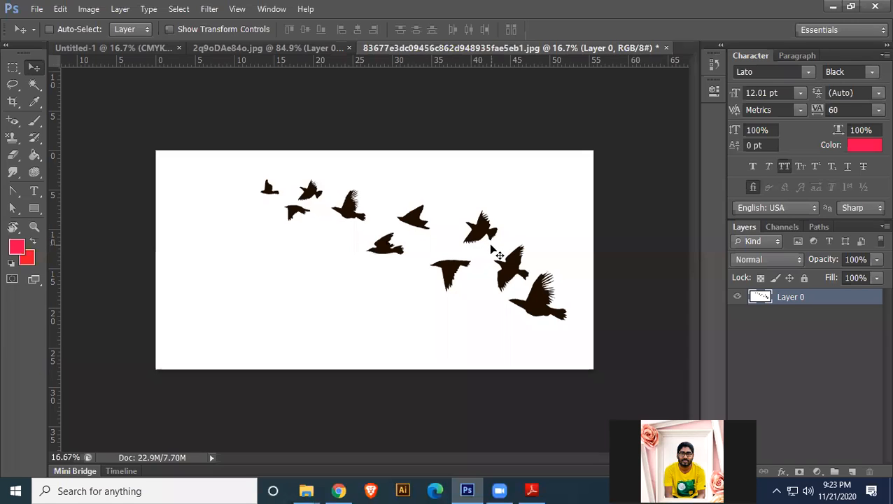
Select and delete the white background with the Magic Wand Tool, deselect, and move the isolated birds toward the canvas's left side
{"action": "left_click_drag", "start_coordinate": [34, 83], "coordinate": [69, 93]}
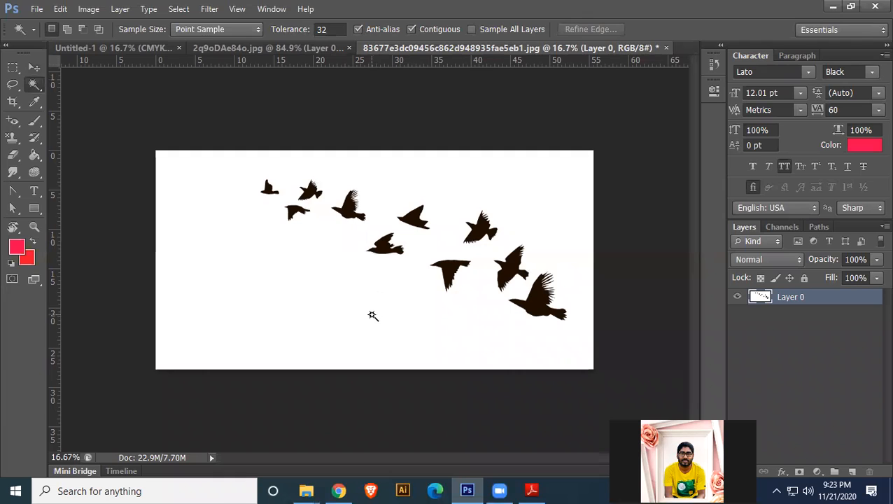
{"action": "left_click", "coordinate": [253, 298]}
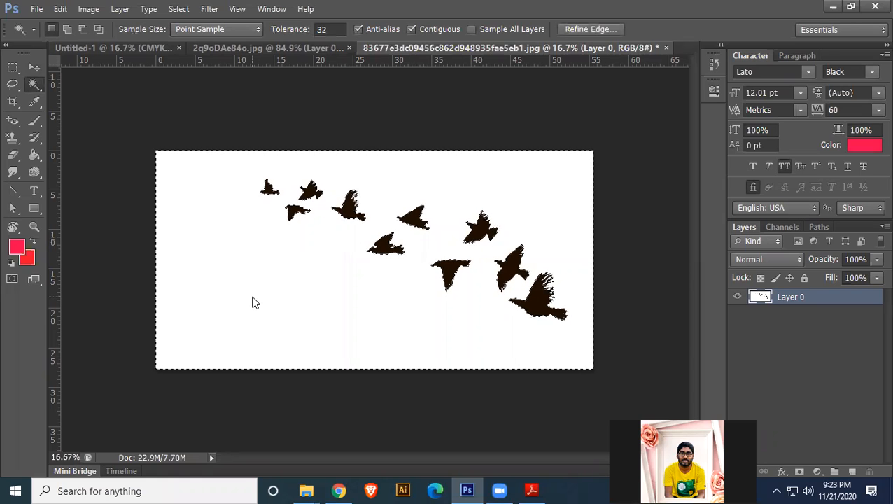
{"action": "key", "text": "Delete"}
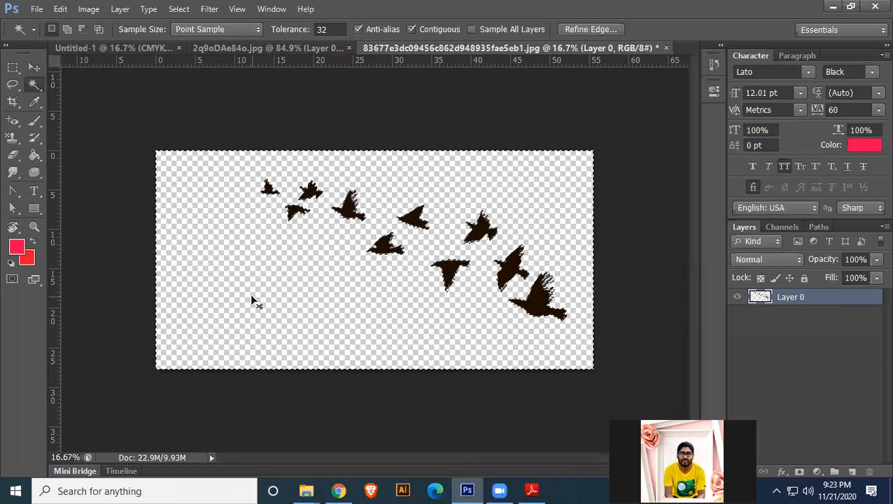
{"action": "key", "text": "ctrl+d"}
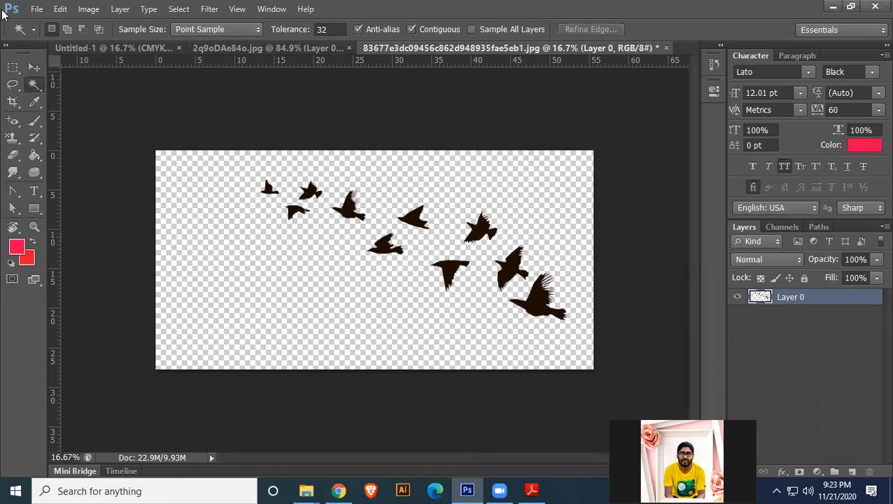
{"action": "left_click", "coordinate": [35, 66]}
{"action": "left_click_drag", "start_coordinate": [426, 221], "coordinate": [384, 222]}
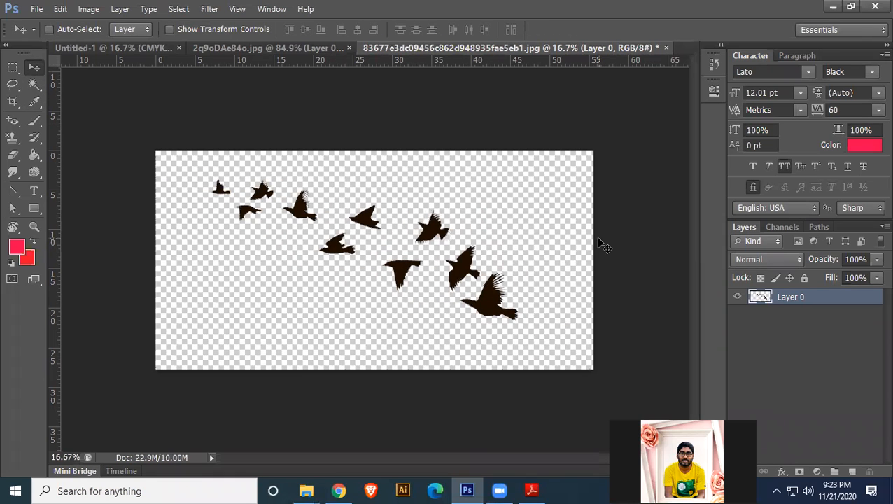
{"action": "left_click", "coordinate": [32, 87]}
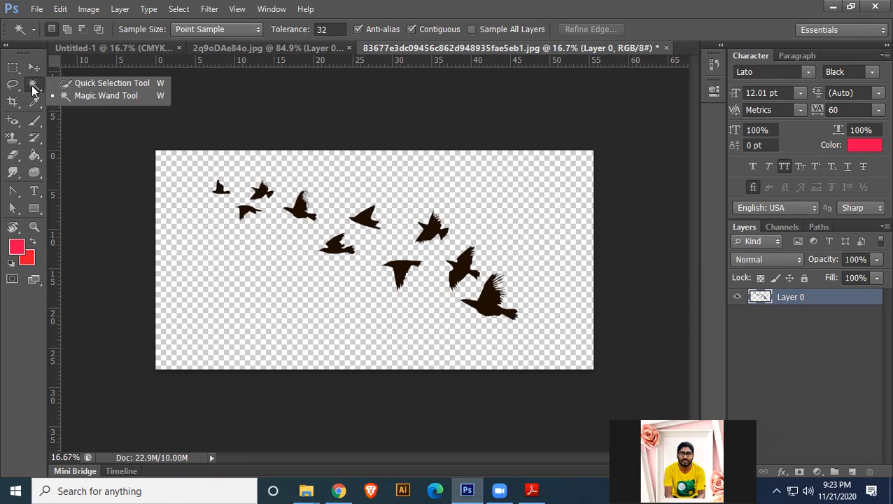
{"action": "left_click", "coordinate": [31, 70]}
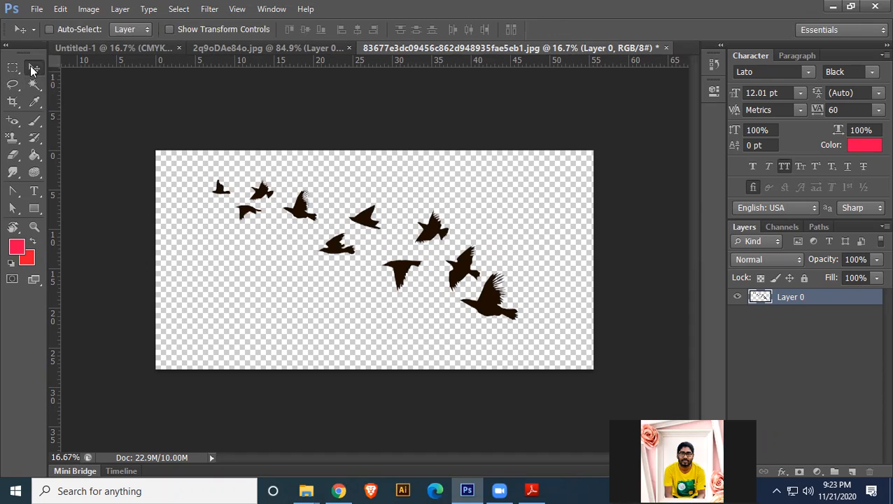
{"action": "left_click", "coordinate": [12, 84]}
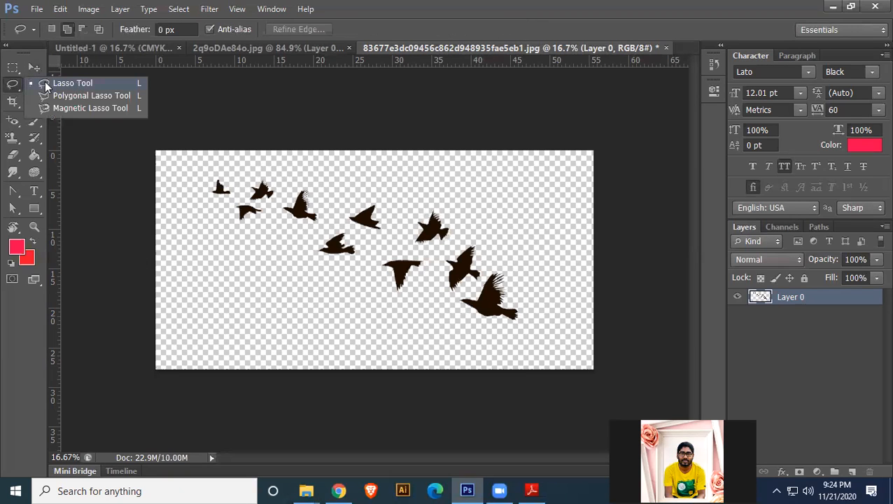
{"action": "left_click", "coordinate": [33, 68]}
{"action": "left_click", "coordinate": [33, 86]}
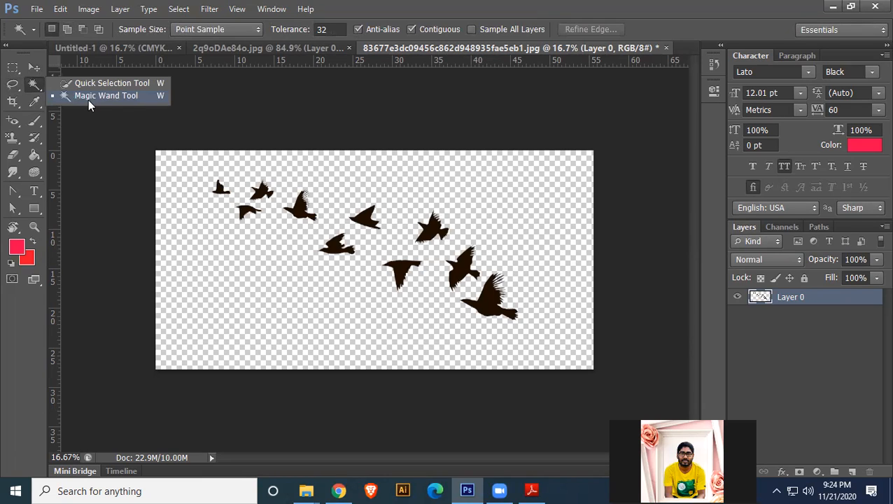
Switch to the 2q9oDAe84o.jpg document and trace a freehand selection around the woman with the Lasso Tool
{"action": "left_click", "coordinate": [14, 83]}
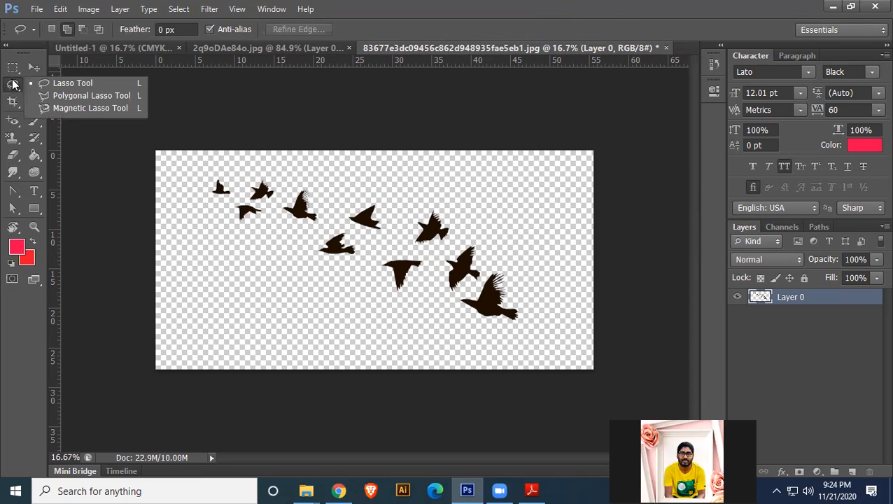
{"action": "left_click", "coordinate": [69, 85]}
{"action": "left_click", "coordinate": [238, 47]}
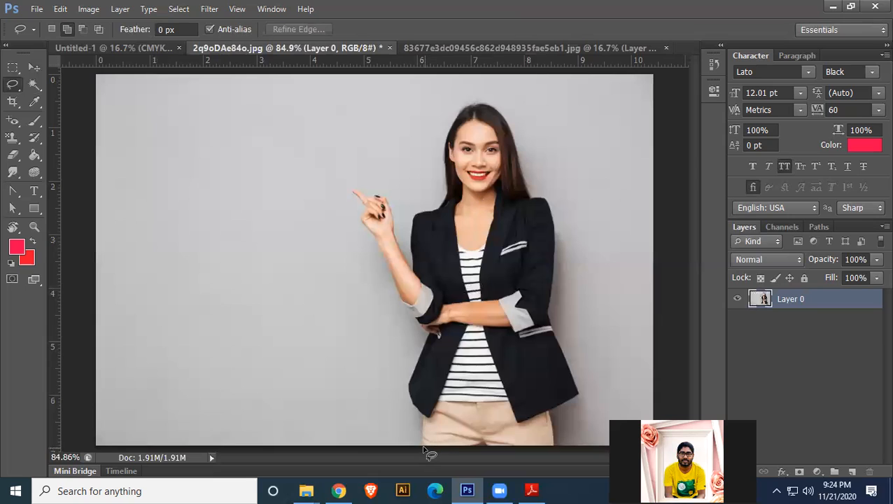
{"action": "mouse_move", "coordinate": [422, 441]}
{"action": "left_mouse_down"}
{"action": "mouse_move", "coordinate": [407, 379]}
{"action": "mouse_move", "coordinate": [425, 331]}
{"action": "mouse_move", "coordinate": [399, 299]}
{"action": "mouse_move", "coordinate": [354, 188]}
{"action": "mouse_move", "coordinate": [387, 196]}
{"action": "mouse_move", "coordinate": [412, 269]}
{"action": "mouse_move", "coordinate": [410, 213]}
{"action": "mouse_move", "coordinate": [438, 204]}
{"action": "mouse_move", "coordinate": [445, 140]}
{"action": "mouse_move", "coordinate": [473, 97]}
{"action": "mouse_move", "coordinate": [505, 112]}
{"action": "mouse_move", "coordinate": [528, 187]}
{"action": "mouse_move", "coordinate": [552, 217]}
{"action": "mouse_move", "coordinate": [559, 266]}
{"action": "mouse_move", "coordinate": [547, 316]}
{"action": "mouse_move", "coordinate": [583, 394]}
{"action": "mouse_move", "coordinate": [553, 412]}
{"action": "mouse_move", "coordinate": [553, 446]}
{"action": "mouse_move", "coordinate": [417, 448]}
{"action": "left_mouse_up"}
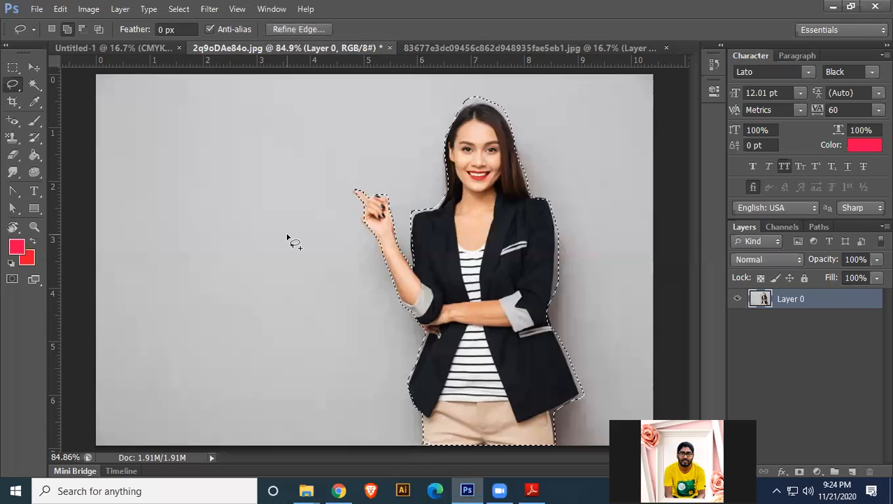
Try deleting the selected woman from Layer 0, undo the deletion, and return to the Lasso Tool
{"action": "key", "text": "Delete"}
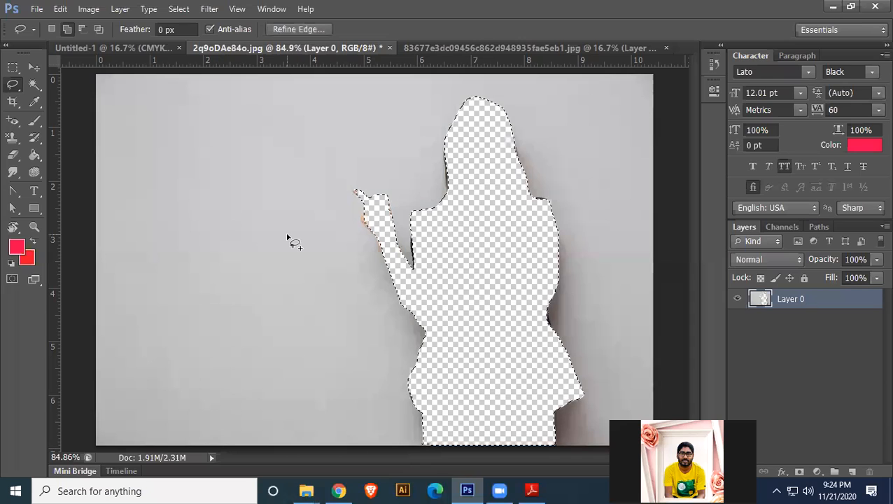
{"action": "key", "text": "ctrl+z"}
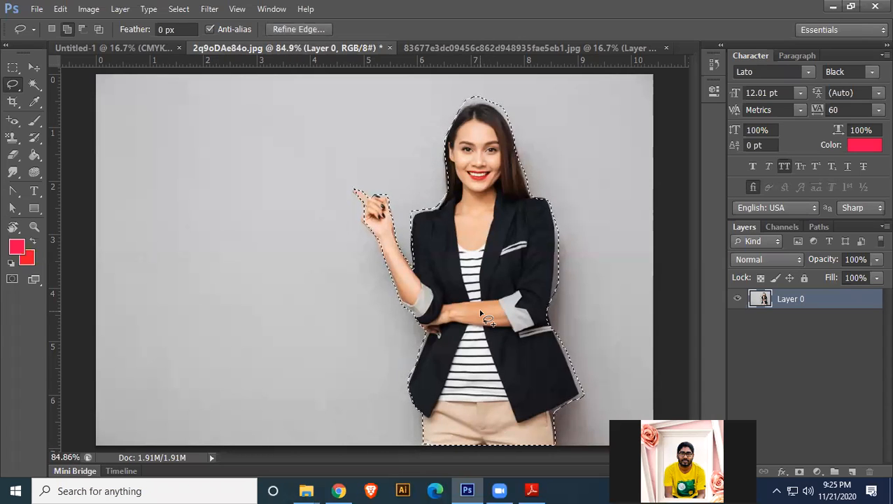
{"action": "left_click", "coordinate": [72, 82]}
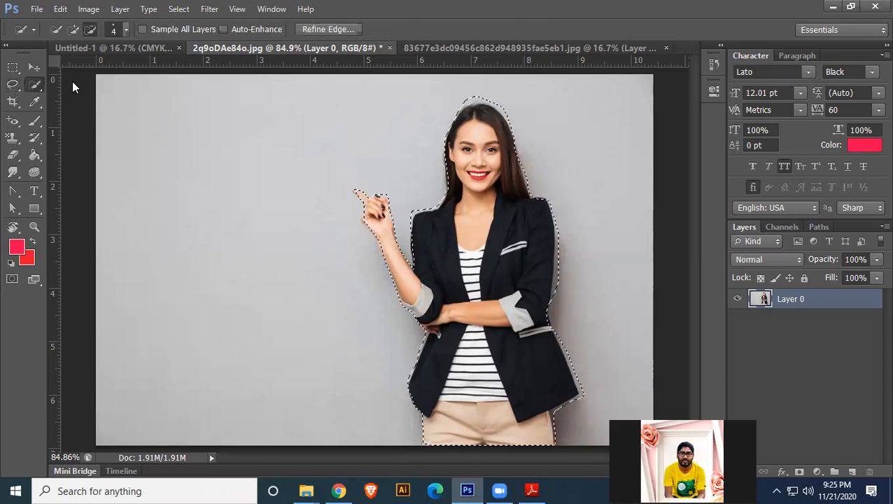
{"action": "left_click", "coordinate": [13, 84]}
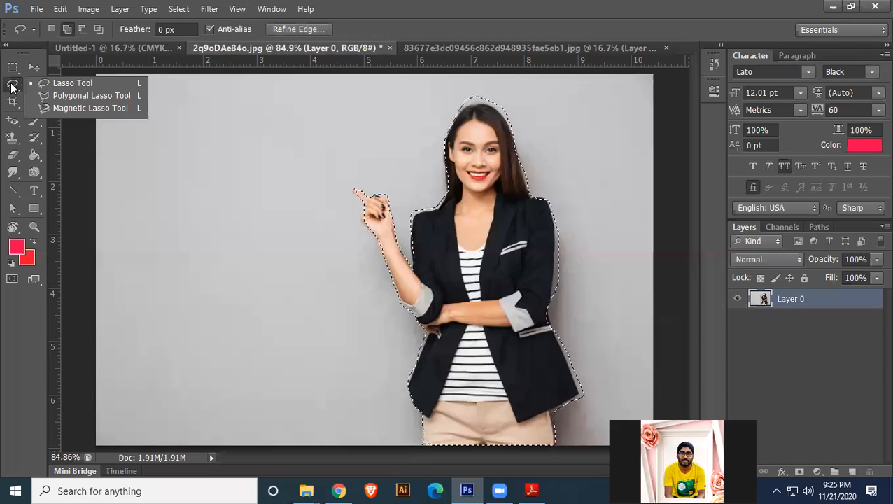
{"action": "left_click", "coordinate": [59, 84]}
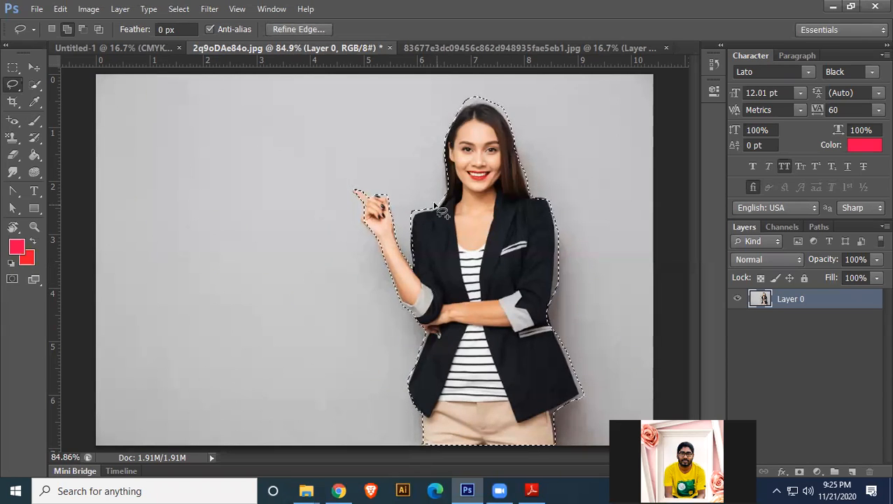
Add small areas of background beside the woman's bent elbow and sleeve cuff to the selection with the Lasso Tool
{"action": "scroll", "coordinate": [378, 357], "scroll_direction": "up", "scroll_amount": 4}
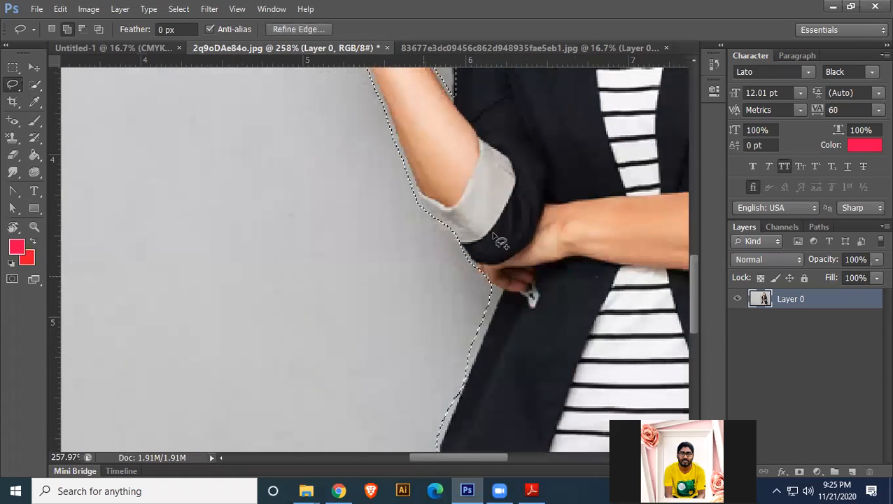
{"action": "left_click_drag", "start_coordinate": [478, 167], "coordinate": [427, 190]}
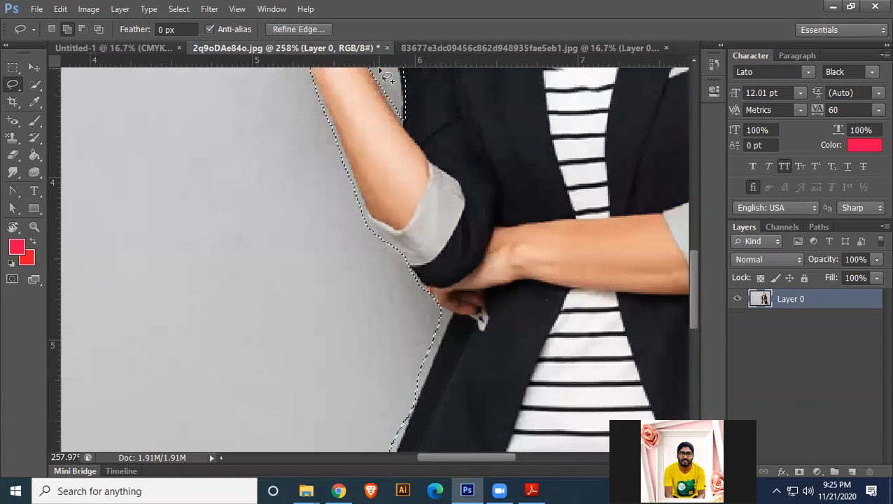
{"action": "right_click", "coordinate": [12, 85]}
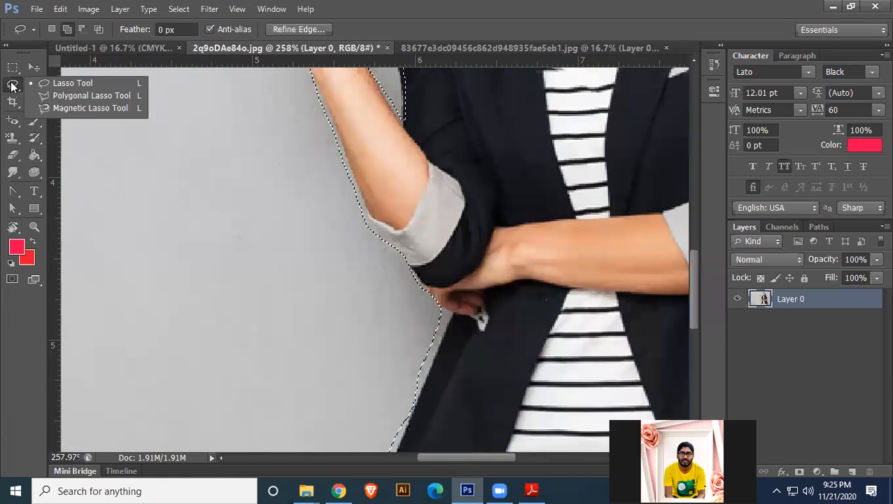
{"action": "left_click", "coordinate": [67, 86]}
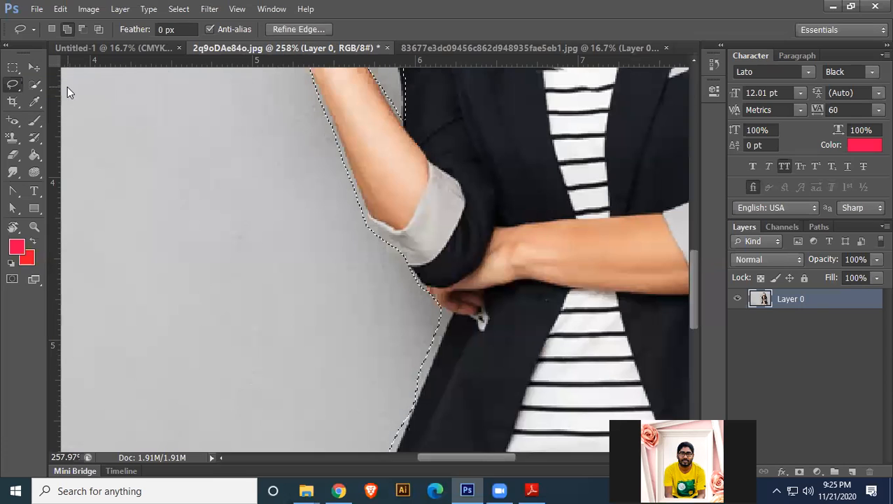
{"action": "left_click", "coordinate": [67, 28]}
{"action": "mouse_move", "coordinate": [455, 283]}
{"action": "left_mouse_down"}
{"action": "mouse_move", "coordinate": [414, 309]}
{"action": "mouse_move", "coordinate": [451, 337]}
{"action": "mouse_move", "coordinate": [448, 292]}
{"action": "left_mouse_up"}
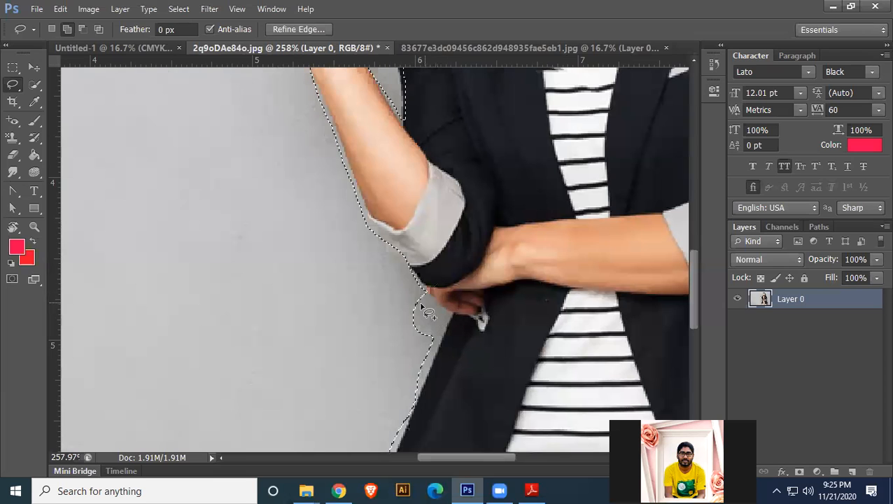
{"action": "left_click_drag", "start_coordinate": [409, 249], "coordinate": [400, 240]}
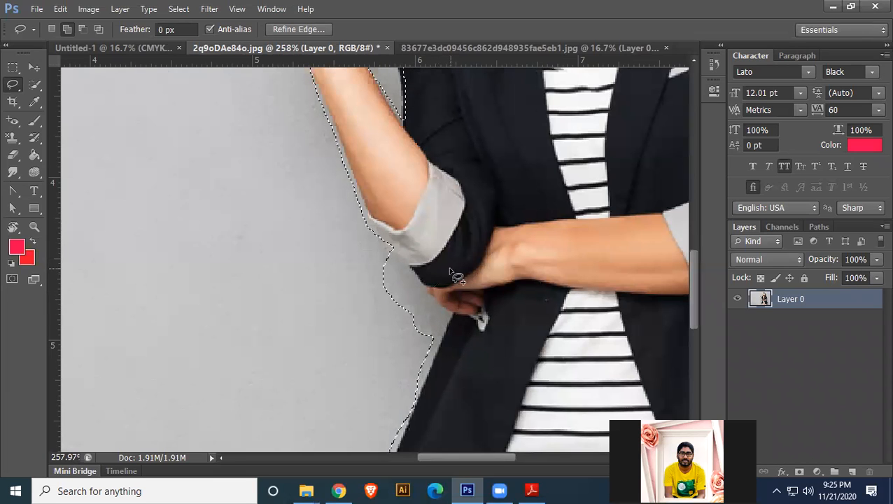
Subtract the excess background beside the sleeve cuff and elbow from the lasso selection
{"action": "left_click", "coordinate": [81, 29]}
{"action": "mouse_move", "coordinate": [367, 244]}
{"action": "left_mouse_down"}
{"action": "mouse_move", "coordinate": [409, 268]}
{"action": "mouse_move", "coordinate": [436, 312]}
{"action": "mouse_move", "coordinate": [436, 334]}
{"action": "mouse_move", "coordinate": [411, 348]}
{"action": "mouse_move", "coordinate": [361, 305]}
{"action": "mouse_move", "coordinate": [362, 252]}
{"action": "left_mouse_up"}
{"action": "left_click_drag", "start_coordinate": [421, 356], "coordinate": [366, 302]}
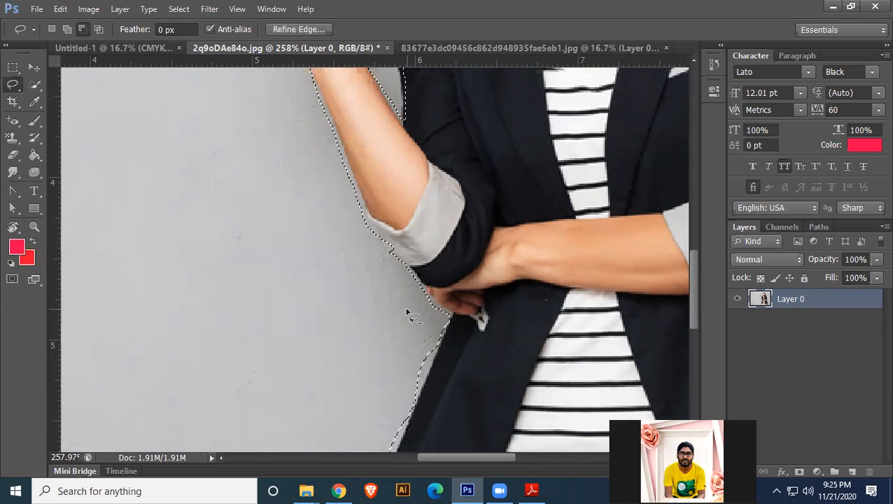
Subtract the background strips around the pointing hand, along the shoulder, and above the hair from the lasso selection
{"action": "left_click_drag", "start_coordinate": [373, 159], "coordinate": [439, 319]}
{"action": "left_click_drag", "start_coordinate": [427, 184], "coordinate": [468, 279]}
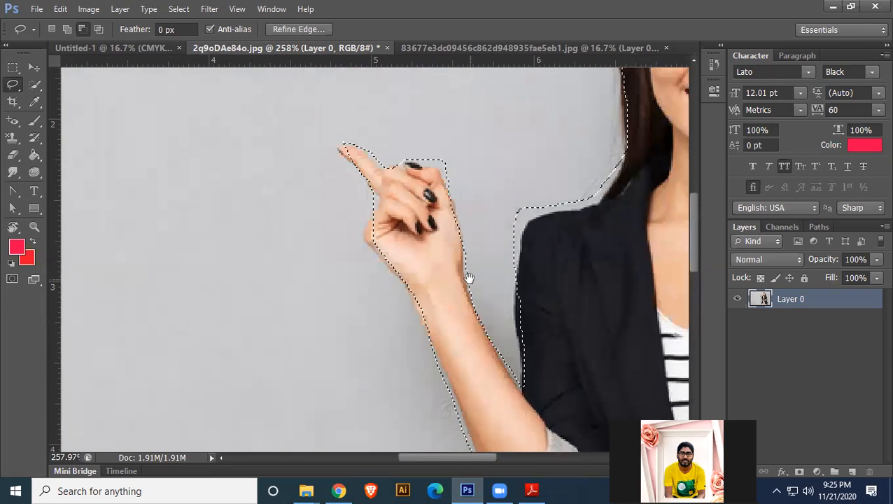
{"action": "mouse_move", "coordinate": [358, 210]}
{"action": "left_mouse_down"}
{"action": "mouse_move", "coordinate": [377, 162]}
{"action": "mouse_move", "coordinate": [360, 138]}
{"action": "mouse_move", "coordinate": [387, 170]}
{"action": "mouse_move", "coordinate": [368, 133]}
{"action": "mouse_move", "coordinate": [351, 152]}
{"action": "mouse_move", "coordinate": [378, 162]}
{"action": "mouse_move", "coordinate": [414, 155]}
{"action": "mouse_move", "coordinate": [448, 187]}
{"action": "mouse_move", "coordinate": [461, 162]}
{"action": "mouse_move", "coordinate": [413, 161]}
{"action": "left_mouse_up"}
{"action": "mouse_move", "coordinate": [616, 148]}
{"action": "left_mouse_down"}
{"action": "mouse_move", "coordinate": [620, 170]}
{"action": "mouse_move", "coordinate": [598, 192]}
{"action": "mouse_move", "coordinate": [535, 215]}
{"action": "mouse_move", "coordinate": [522, 242]}
{"action": "mouse_move", "coordinate": [482, 214]}
{"action": "mouse_move", "coordinate": [600, 152]}
{"action": "mouse_move", "coordinate": [592, 160]}
{"action": "left_mouse_up"}
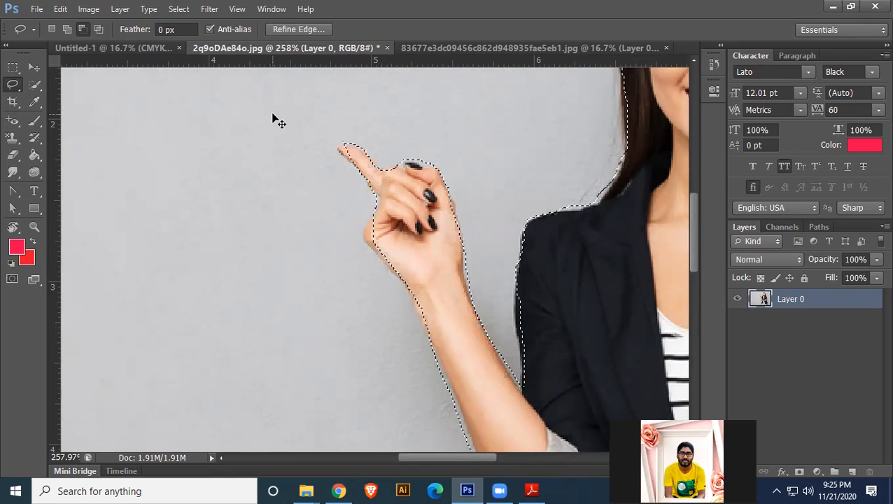
{"action": "key", "text": "ctrl+0"}
{"action": "mouse_move", "coordinate": [454, 97]}
{"action": "left_mouse_down"}
{"action": "mouse_move", "coordinate": [505, 89]}
{"action": "mouse_move", "coordinate": [515, 112]}
{"action": "mouse_move", "coordinate": [507, 118]}
{"action": "mouse_move", "coordinate": [443, 97]}
{"action": "left_mouse_up"}
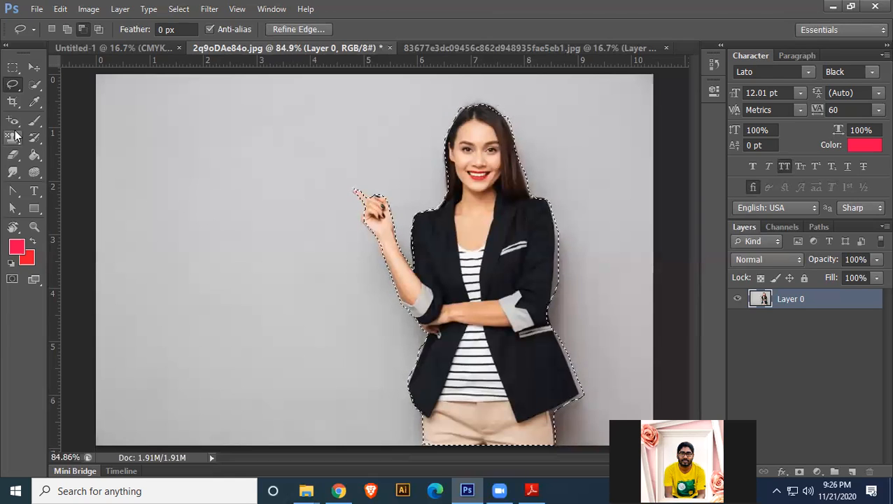
Deselect the current selection and outline the woman with straight segments using the Polygonal Lasso Tool
{"action": "key", "text": "ctrl+d"}
{"action": "right_click", "coordinate": [12, 85]}
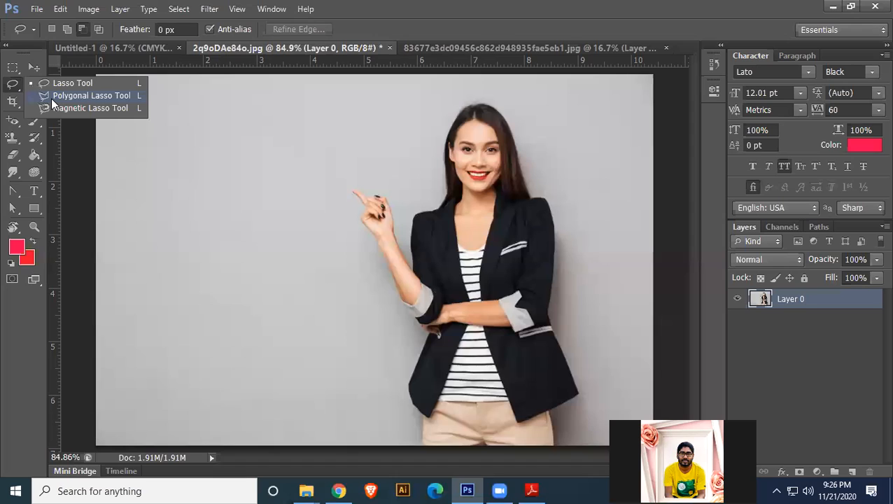
{"action": "left_click", "coordinate": [51, 99]}
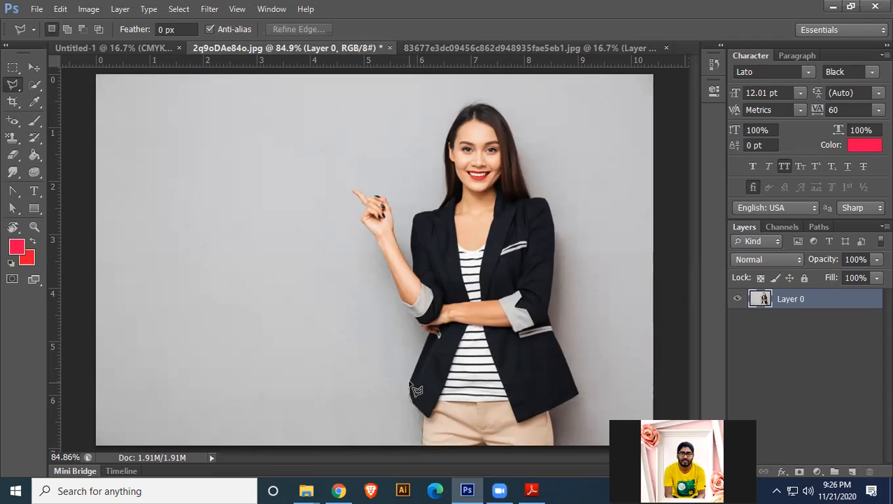
{"action": "left_click", "coordinate": [423, 333]}
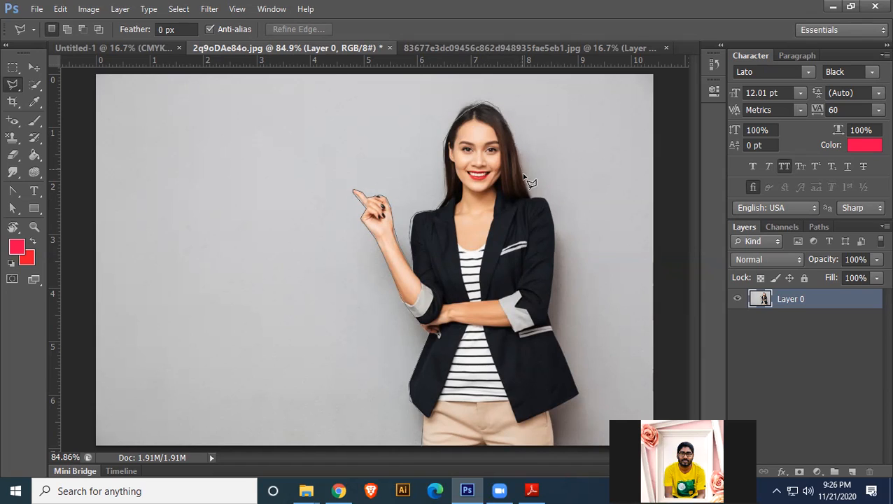
{"action": "left_click", "coordinate": [545, 200]}
{"action": "left_click", "coordinate": [553, 221]}
{"action": "left_click", "coordinate": [549, 323]}
{"action": "left_click", "coordinate": [578, 394]}
{"action": "left_click", "coordinate": [556, 412]}
{"action": "left_click", "coordinate": [553, 444]}
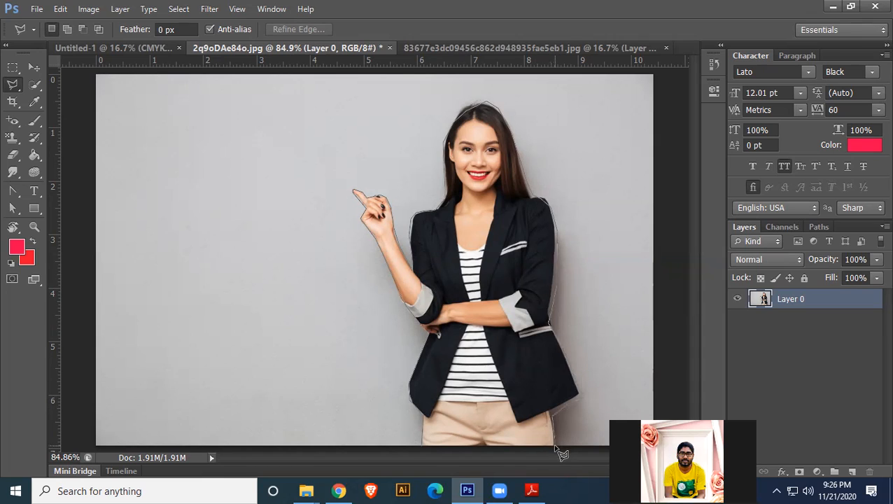
{"action": "left_click", "coordinate": [422, 446]}
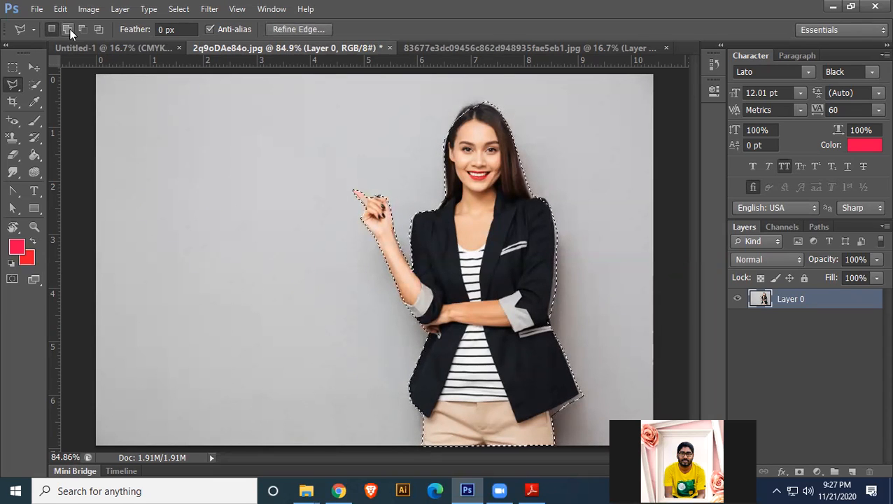
Clear the polygonal selection and trace the woman's outline with the Magnetic Lasso Tool, closing it along the photo's lower edge
{"action": "key", "text": "ctrl+d"}
{"action": "right_click", "coordinate": [13, 90]}
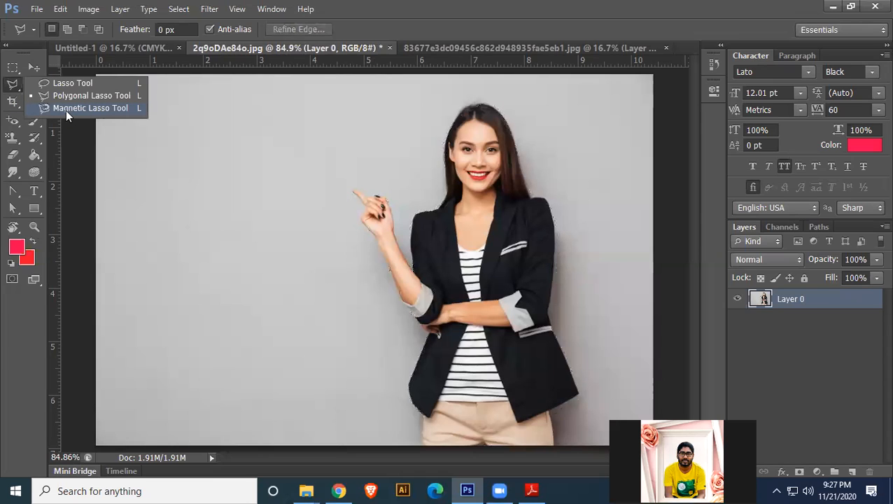
{"action": "left_click", "coordinate": [66, 111]}
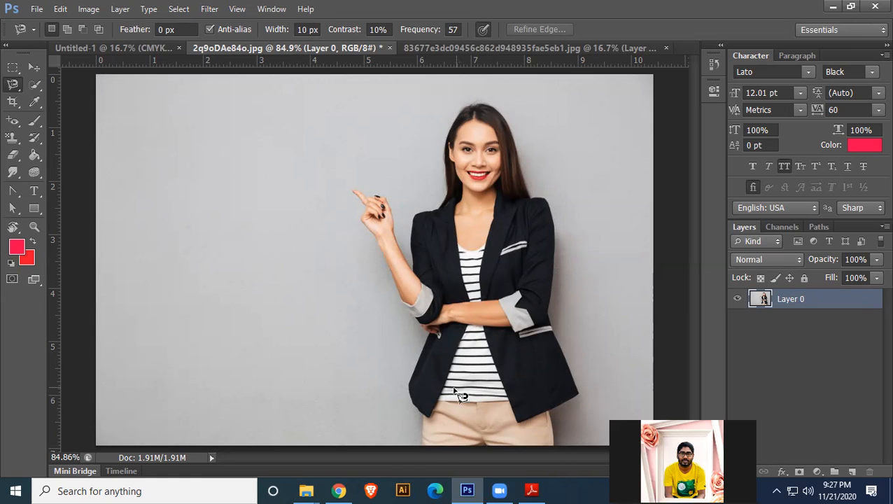
{"action": "left_click", "coordinate": [422, 443]}
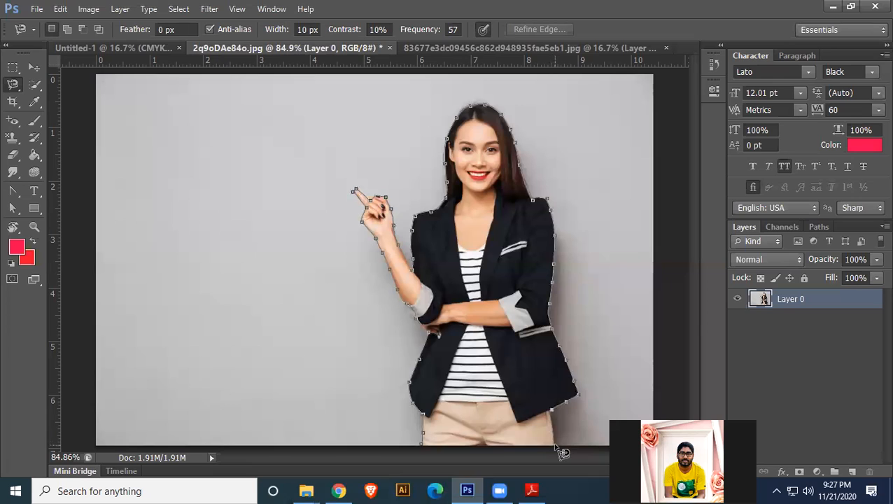
{"action": "left_click", "coordinate": [422, 450]}
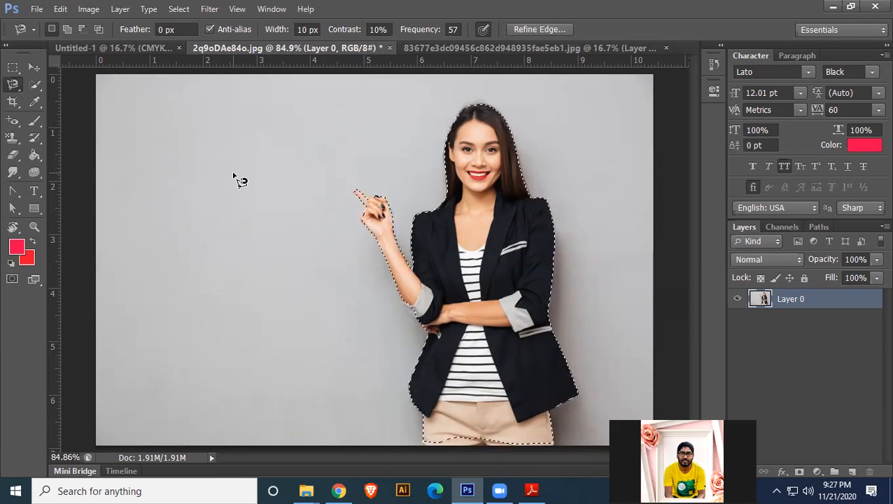
Deselect the woman with the Move Tool active, check the Class 02 tool list in Photoshop Module.pdf, and return to Photoshop
{"action": "left_click", "coordinate": [37, 66]}
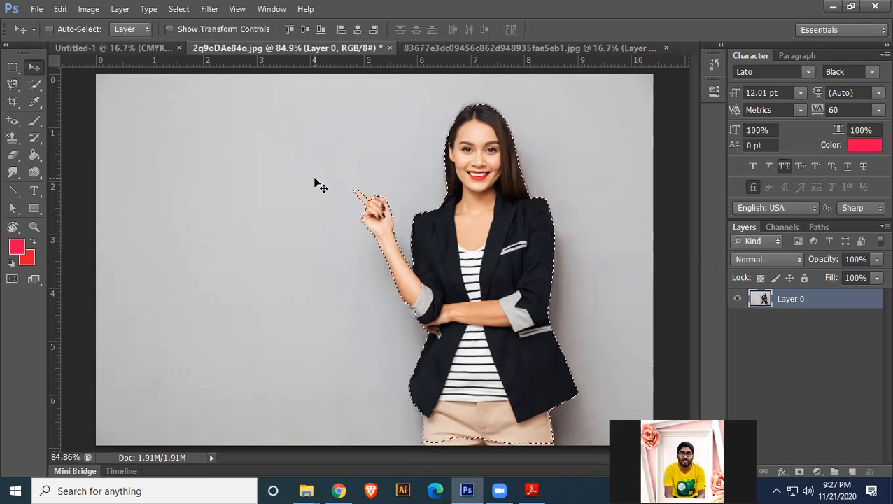
{"action": "key", "text": "ctrl+d"}
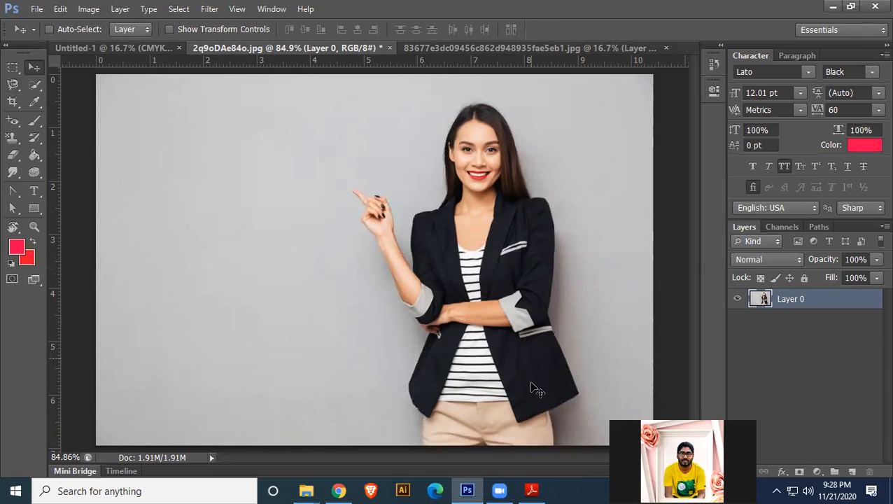
{"action": "left_click", "coordinate": [531, 491]}
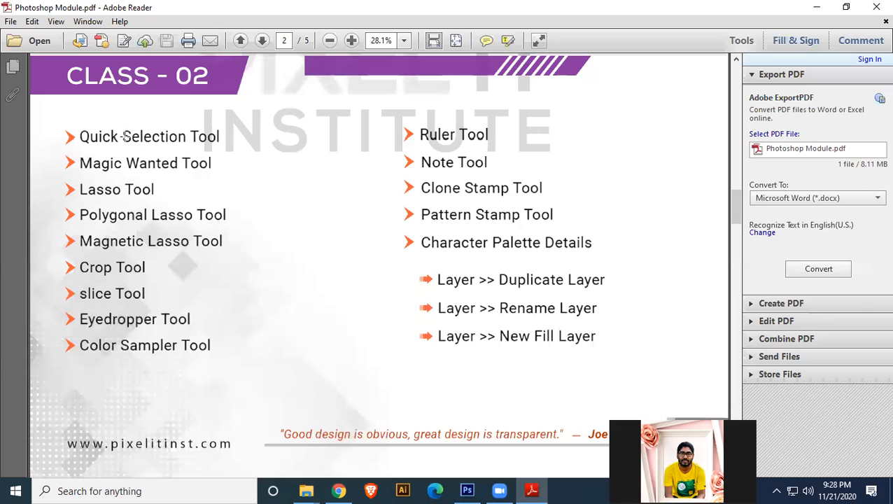
{"action": "left_click", "coordinate": [815, 7]}
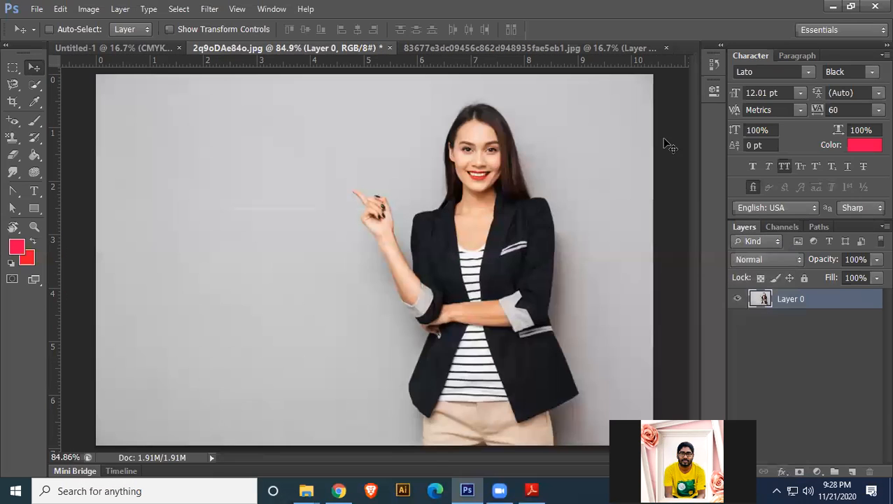
Crop the photo tightly around the woman's head, torso, and pointing hand by pulling in the crop box edges
{"action": "left_click", "coordinate": [14, 103]}
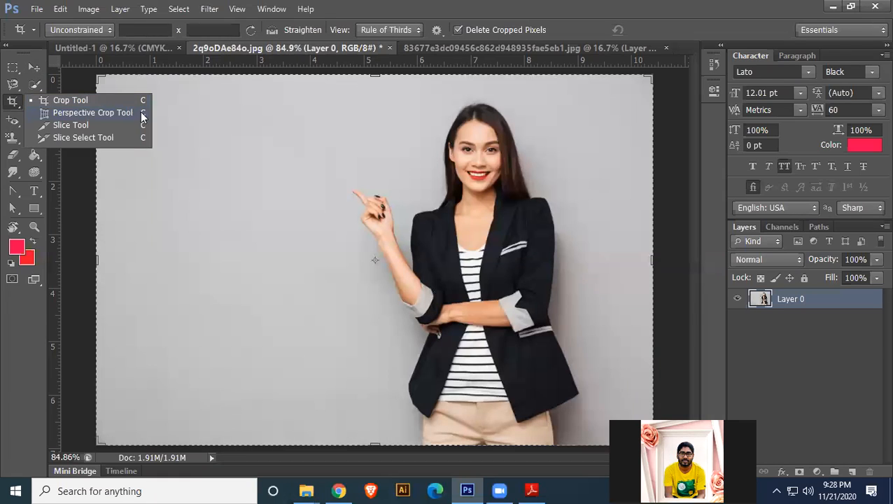
{"action": "left_click", "coordinate": [32, 67]}
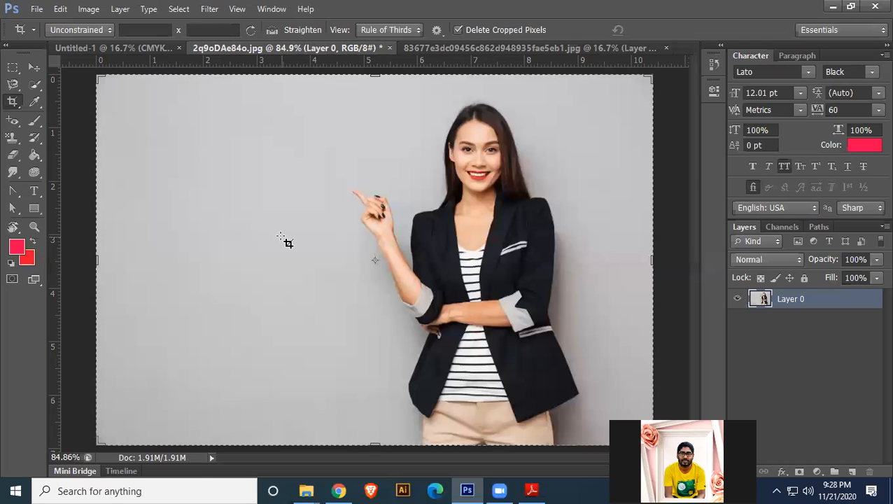
{"action": "right_click", "coordinate": [281, 240]}
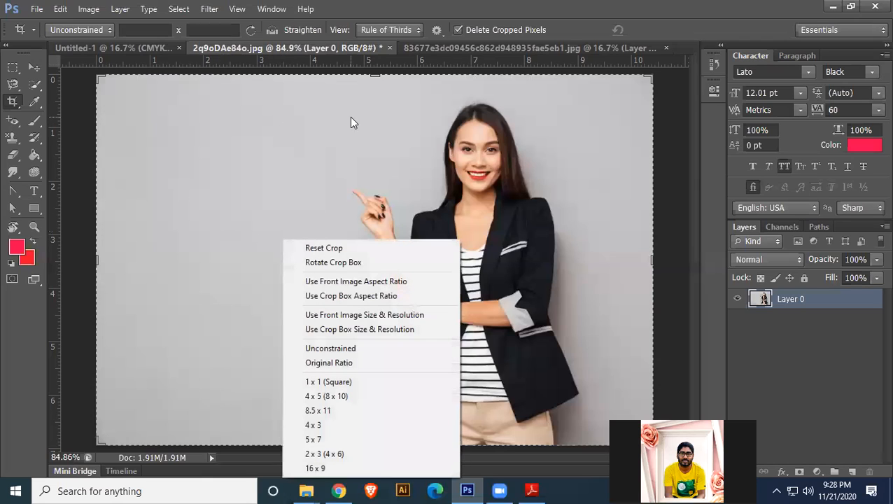
{"action": "left_click", "coordinate": [93, 75]}
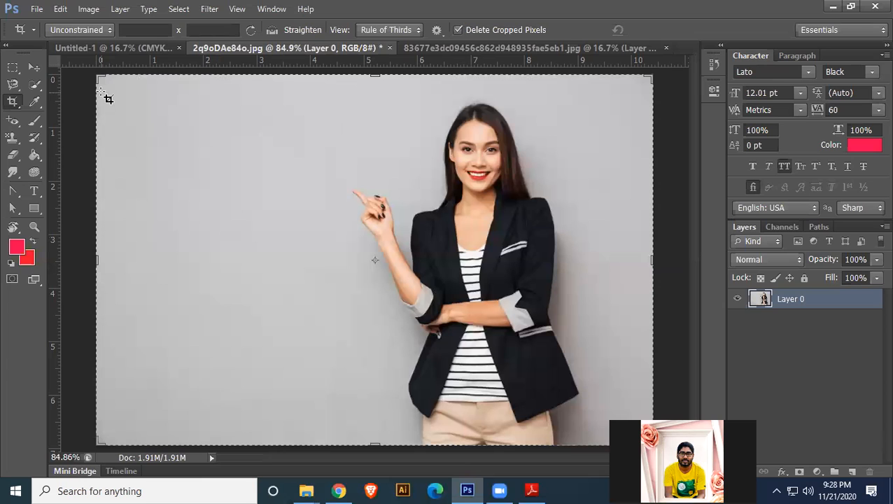
{"action": "left_click_drag", "start_coordinate": [100, 77], "coordinate": [219, 88]}
{"action": "left_click_drag", "start_coordinate": [378, 438], "coordinate": [378, 387]}
{"action": "left_click_drag", "start_coordinate": [527, 260], "coordinate": [486, 258]}
{"action": "left_click_drag", "start_coordinate": [254, 259], "coordinate": [256, 257]}
{"action": "left_click", "coordinate": [34, 67]}
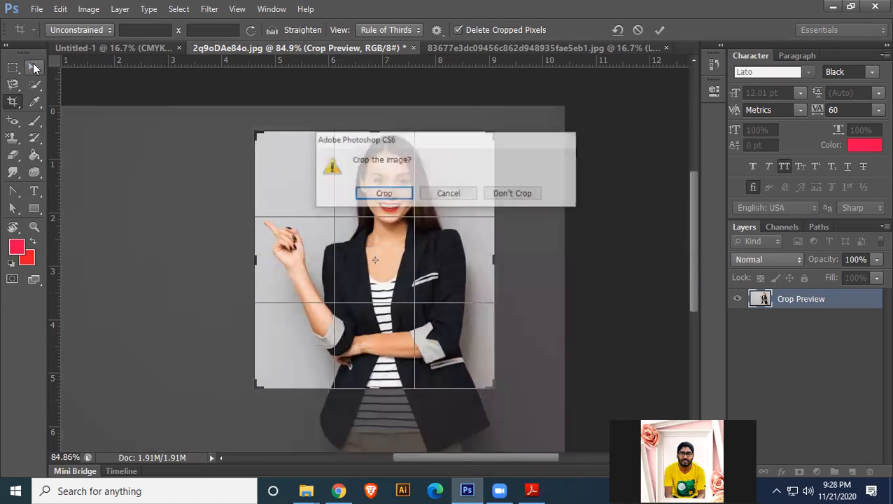
{"action": "left_click", "coordinate": [374, 198]}
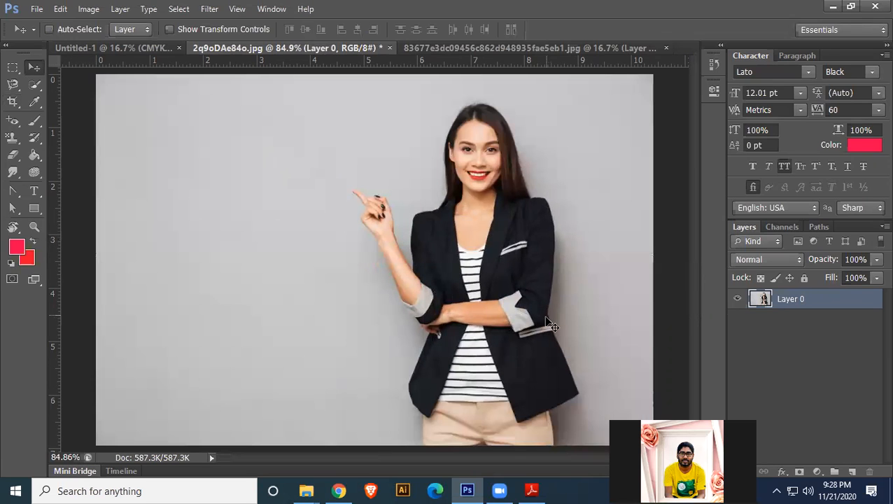
Crop the photo to a freshly drawn box around the woman's upper body, undo that crop, and return to the Move Tool
{"action": "left_click", "coordinate": [12, 101]}
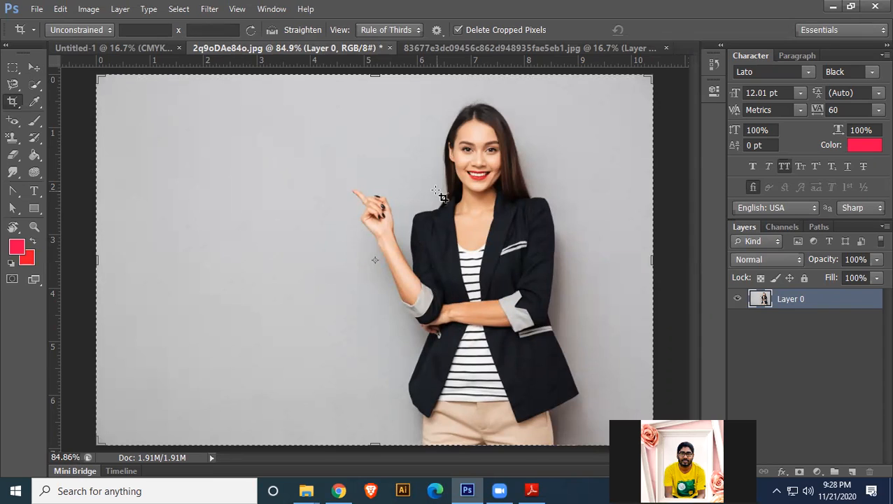
{"action": "left_click_drag", "start_coordinate": [324, 95], "coordinate": [629, 319]}
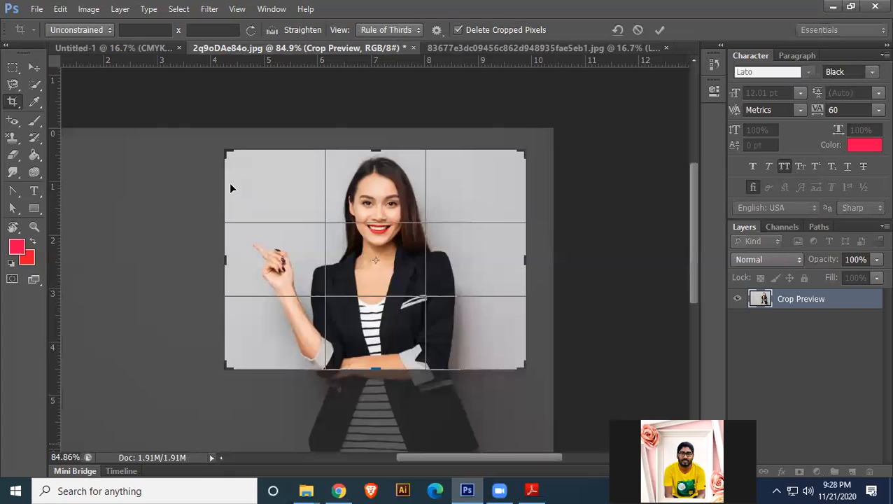
{"action": "key", "text": "Return"}
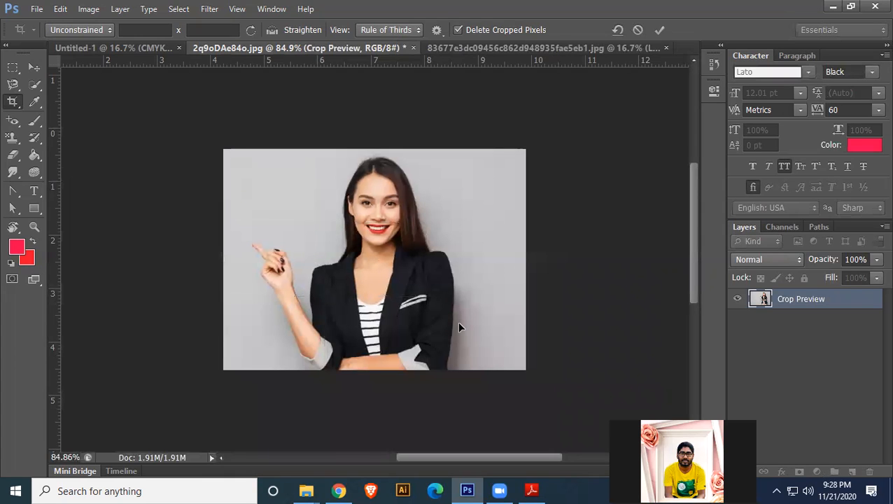
{"action": "key", "text": "ctrl+z"}
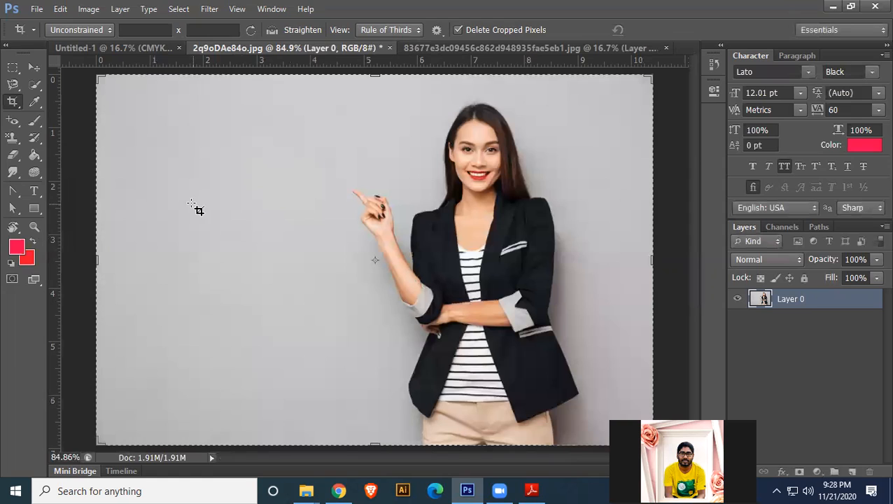
{"action": "right_click", "coordinate": [13, 101]}
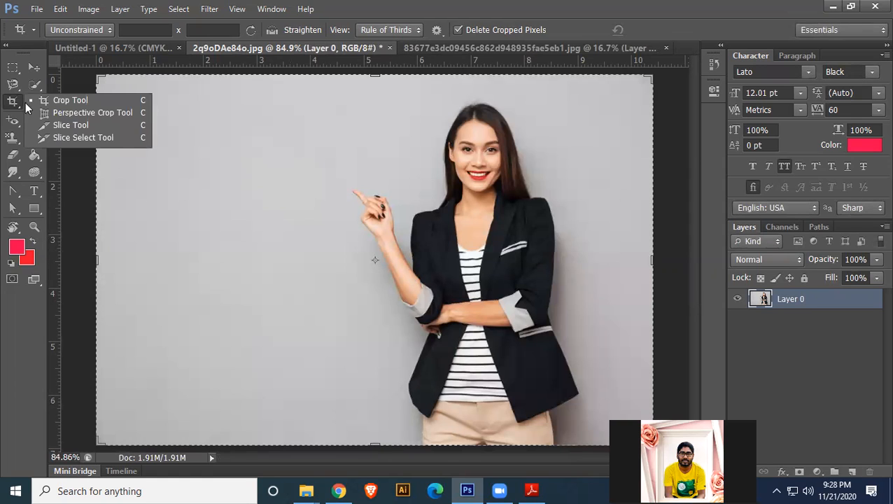
{"action": "left_click", "coordinate": [33, 66]}
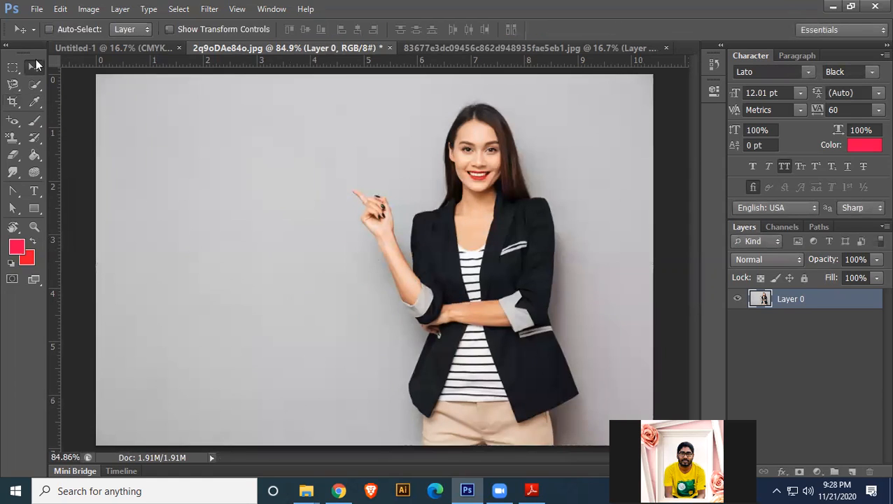
Open beautiful-book-cover-2.jpg and yhVGFepifdwE7kAEo8tQt5-1200-80.jpg from the Class - 02 folder, and convert the phone image's Background into Layer 0
{"action": "left_click", "coordinate": [37, 9]}
{"action": "left_click", "coordinate": [43, 33]}
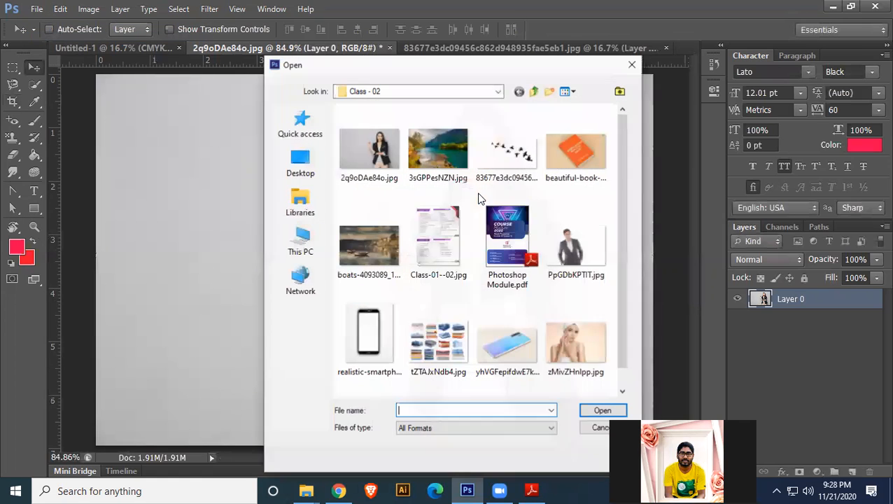
{"action": "left_click", "coordinate": [576, 157]}
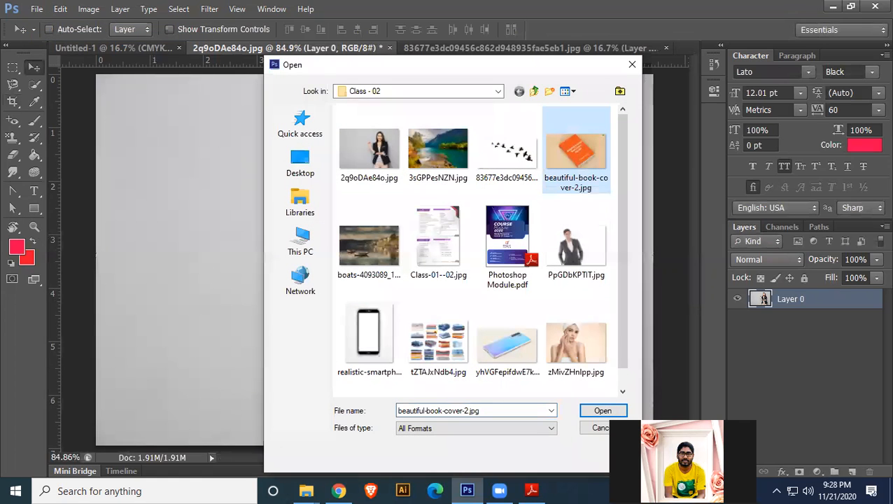
{"action": "left_click", "coordinate": [507, 343], "text": "ctrl"}
{"action": "left_click", "coordinate": [589, 411]}
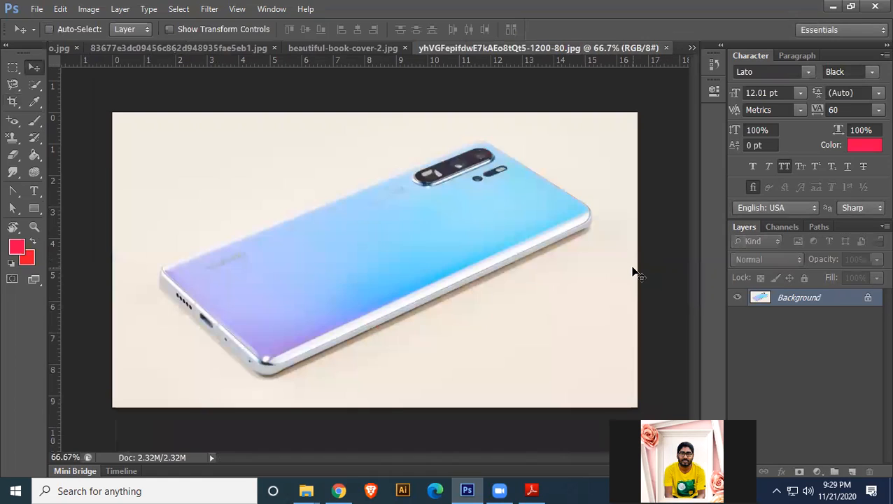
{"action": "double_click", "coordinate": [869, 301]}
{"action": "left_click", "coordinate": [559, 141]}
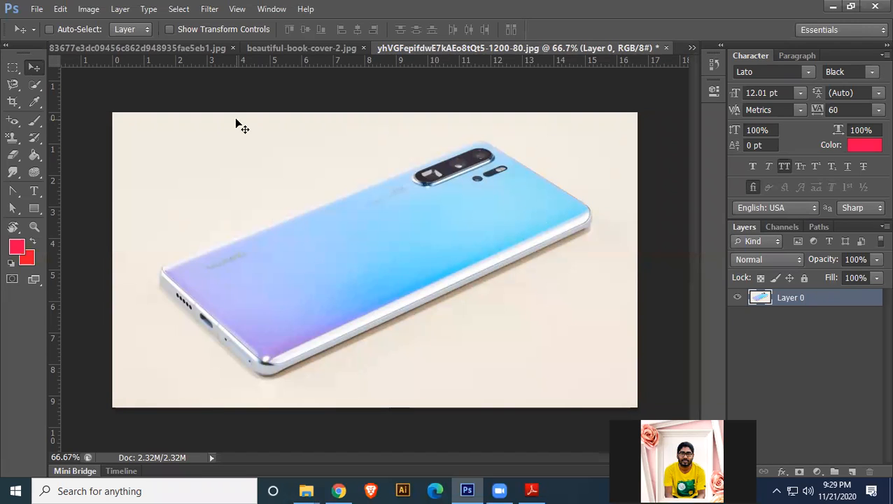
Crop the angled phone into a flat rectangle with the Perspective Crop Tool, placing the crop points on its four corners
{"action": "left_click", "coordinate": [13, 103]}
{"action": "right_click", "coordinate": [15, 104]}
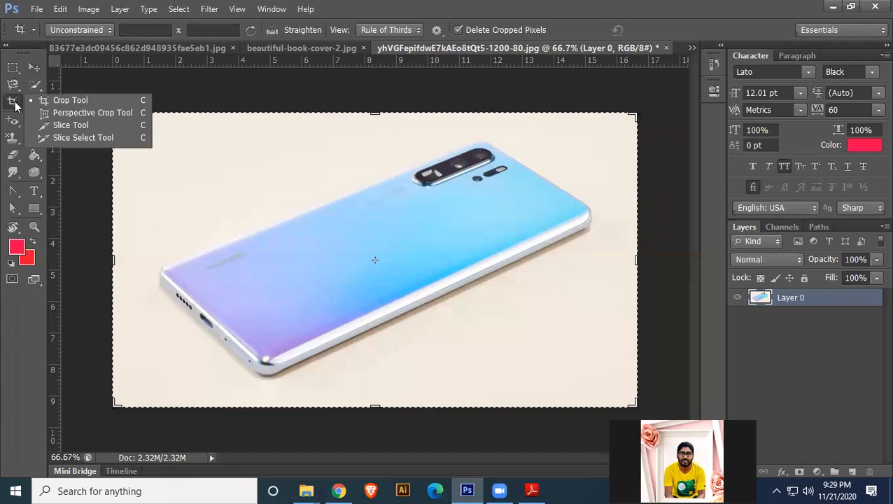
{"action": "left_click", "coordinate": [79, 114]}
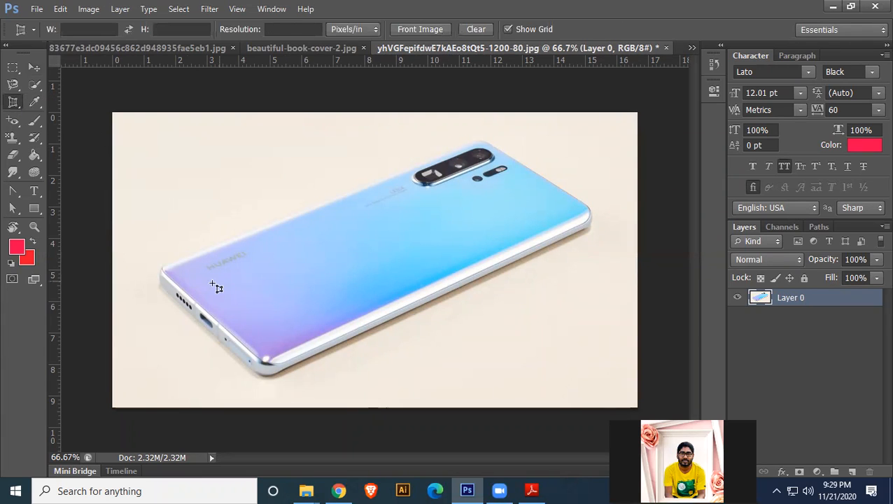
{"action": "left_click", "coordinate": [162, 271]}
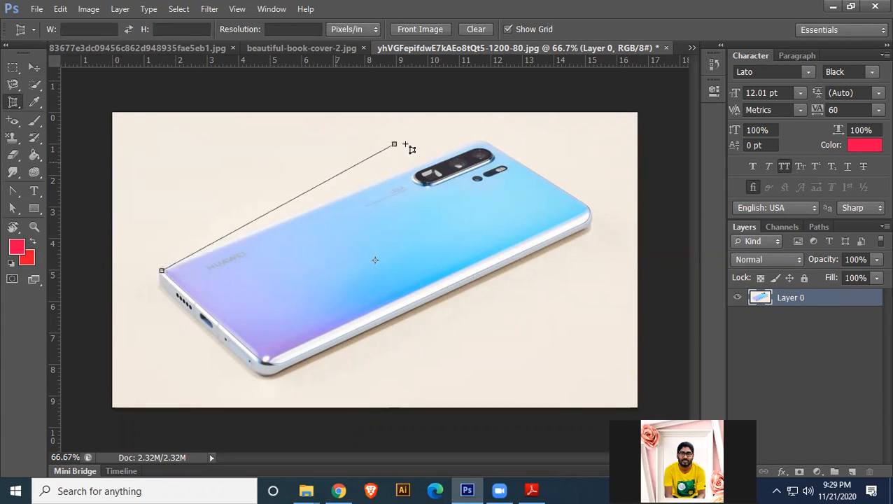
{"action": "left_click", "coordinate": [481, 138]}
{"action": "left_click", "coordinate": [593, 216]}
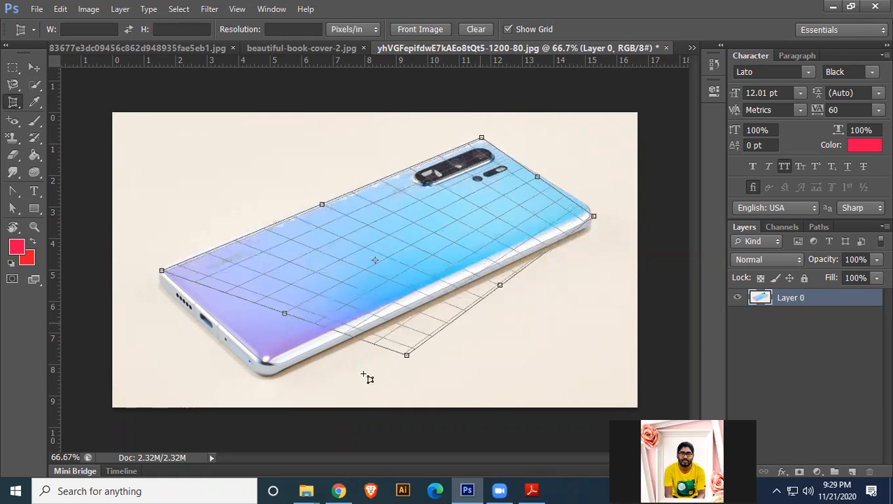
{"action": "left_click", "coordinate": [264, 370]}
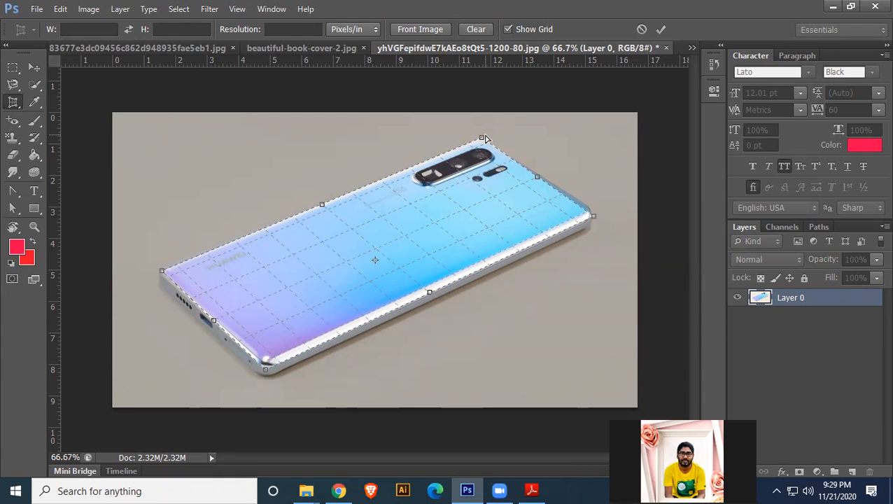
{"action": "key", "text": "Return"}
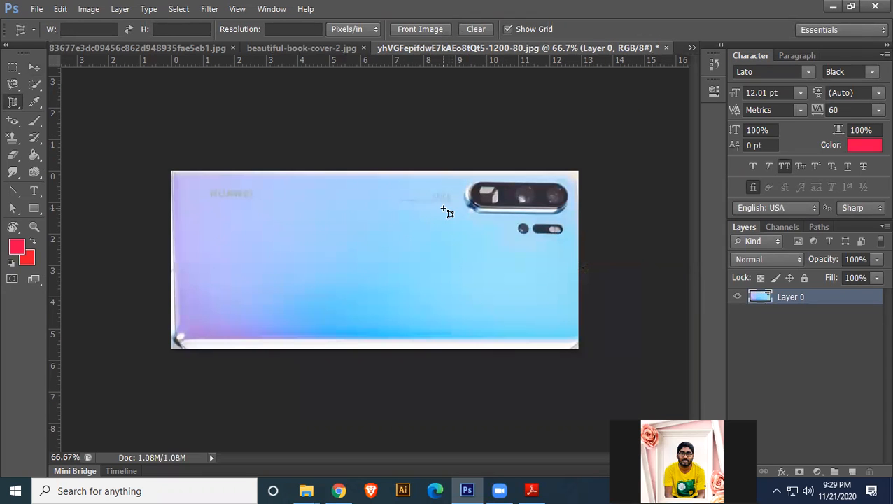
Crop the tilted book in beautiful-book-cover-2.jpg into a flat upright cover with the Perspective Crop Tool, fitting the points to its front corners
{"action": "left_click", "coordinate": [324, 44]}
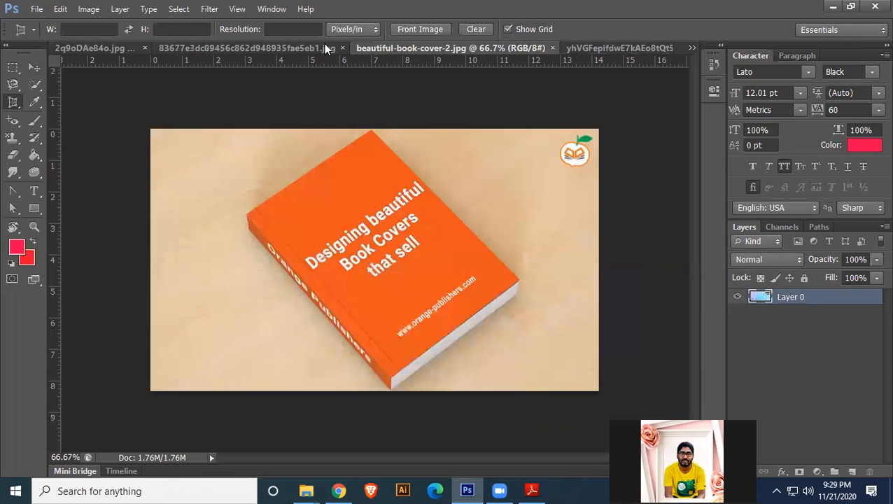
{"action": "left_click", "coordinate": [245, 213]}
{"action": "left_click", "coordinate": [373, 130]}
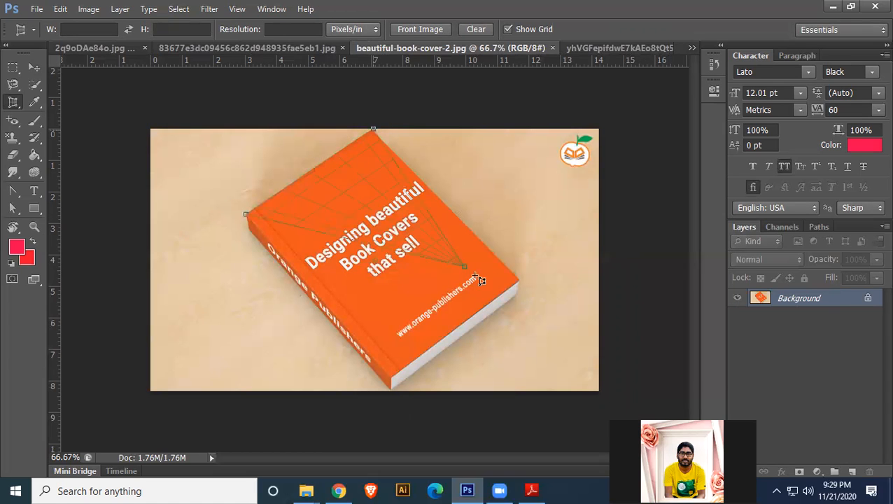
{"action": "left_click", "coordinate": [520, 278]}
{"action": "left_click", "coordinate": [404, 383]}
{"action": "left_click_drag", "start_coordinate": [404, 383], "coordinate": [392, 380]}
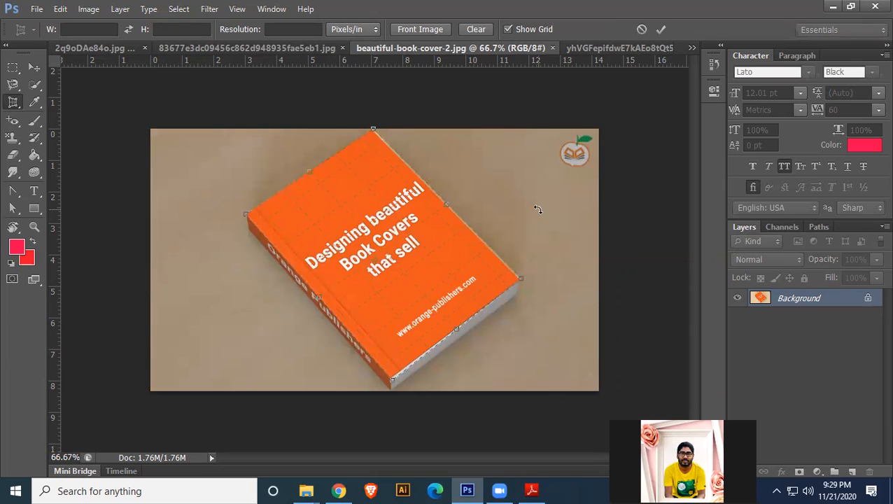
{"action": "key", "text": "Return"}
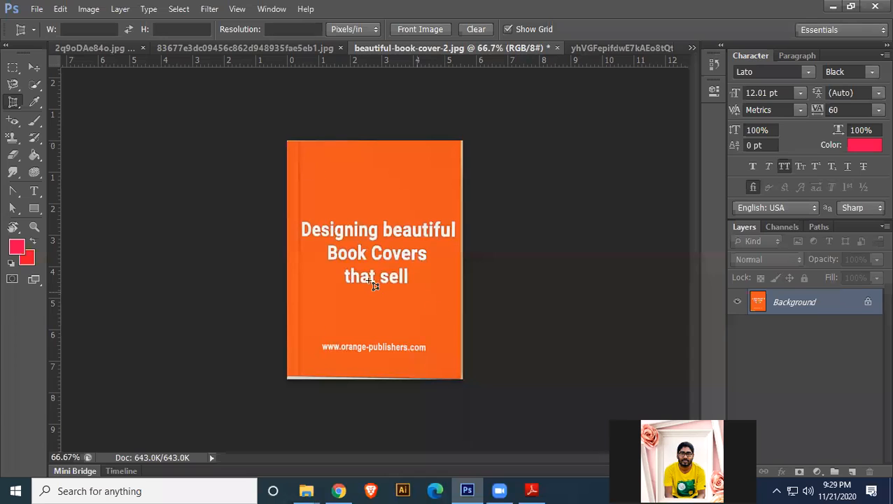
Open tZTAJxNdb4.jpg from the Class - 02 folder and convert its Background into Layer 0
{"action": "right_click", "coordinate": [14, 103]}
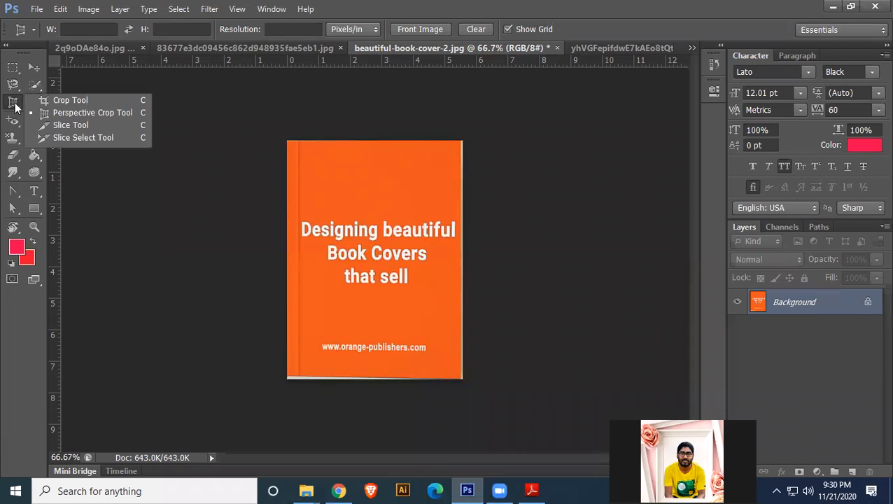
{"action": "left_click", "coordinate": [16, 107]}
{"action": "left_click", "coordinate": [40, 12]}
{"action": "mouse_move", "coordinate": [61, 9]}
{"action": "left_click", "coordinate": [40, 34]}
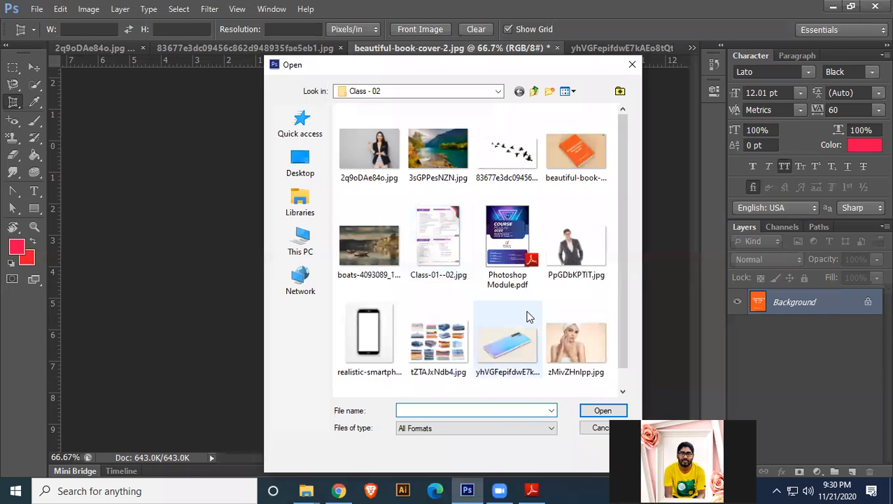
{"action": "scroll", "coordinate": [490, 294], "scroll_direction": "down", "scroll_amount": 1}
{"action": "left_click", "coordinate": [438, 318]}
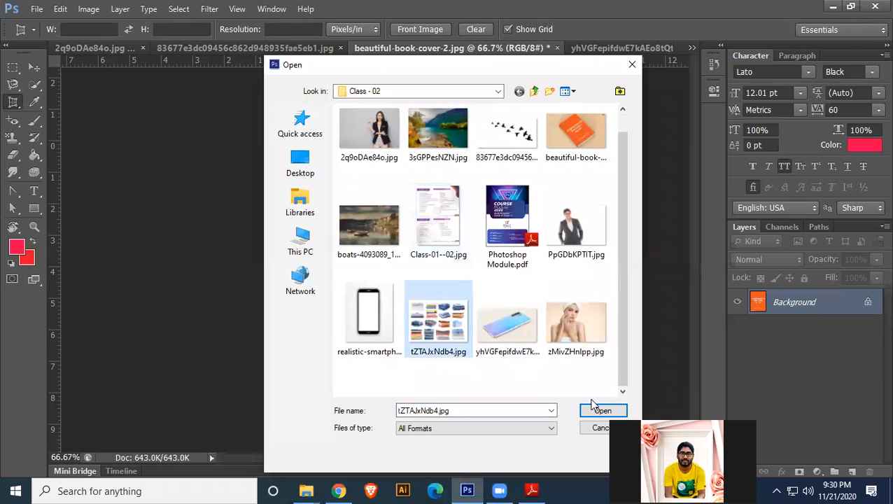
{"action": "left_click", "coordinate": [591, 405]}
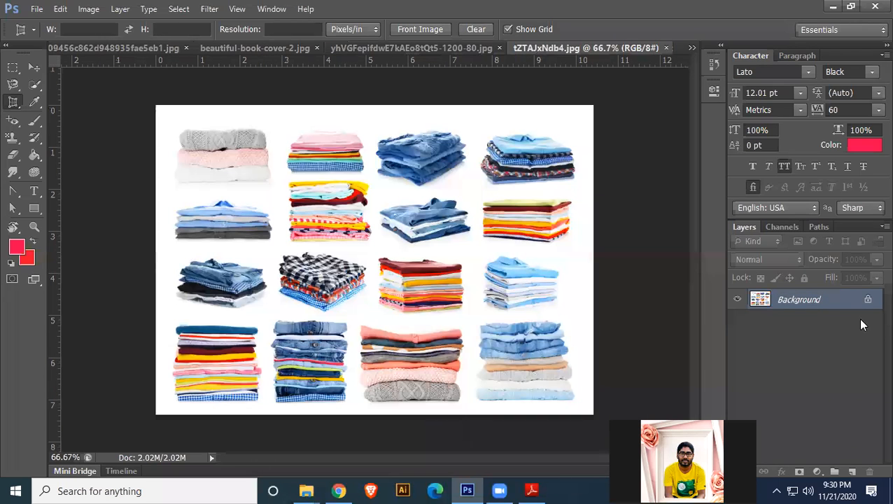
{"action": "double_click", "coordinate": [866, 301]}
{"action": "left_click", "coordinate": [550, 142]}
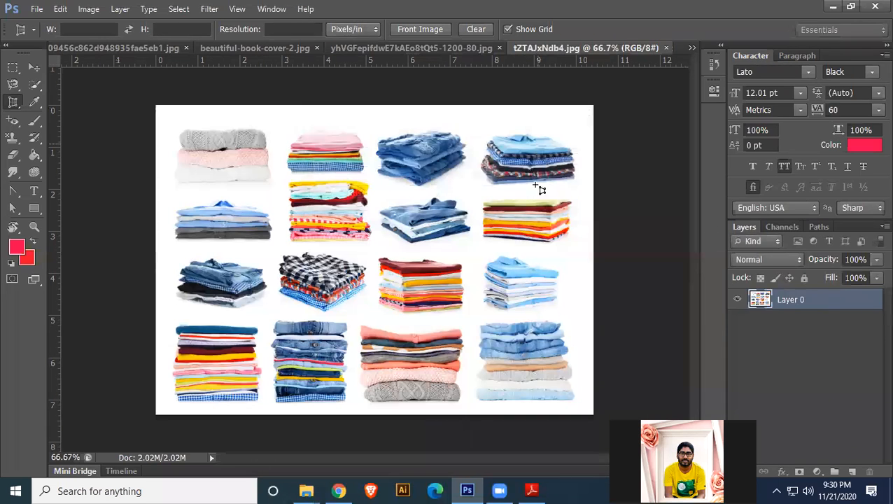
Draw a separate slice around each of the four clothing stacks in the first row with the Slice Tool
{"action": "right_click", "coordinate": [13, 101]}
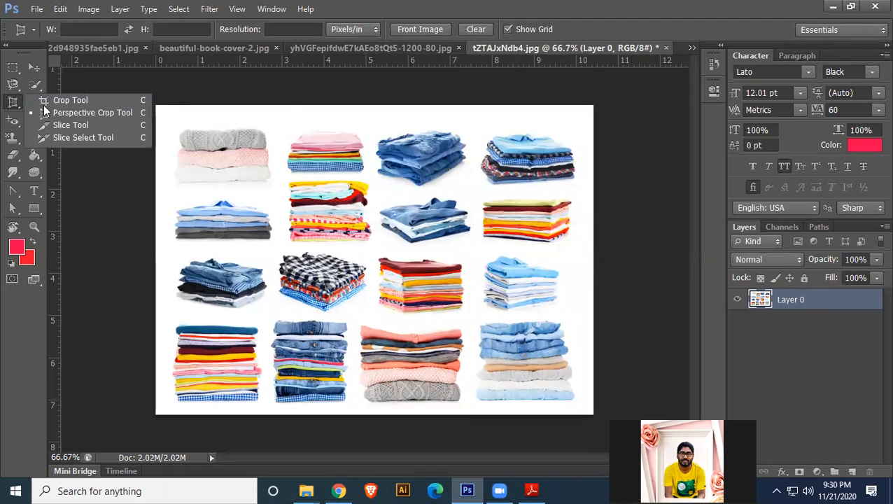
{"action": "left_click", "coordinate": [71, 125]}
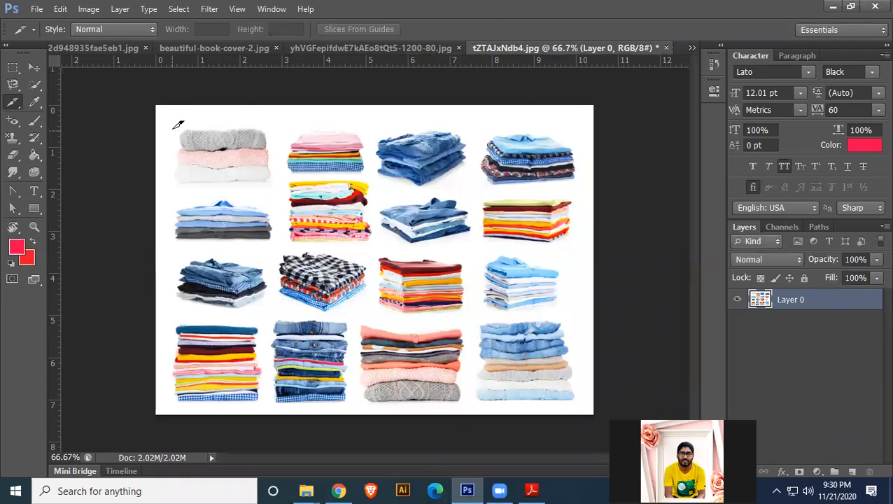
{"action": "left_click_drag", "start_coordinate": [165, 125], "coordinate": [279, 190]}
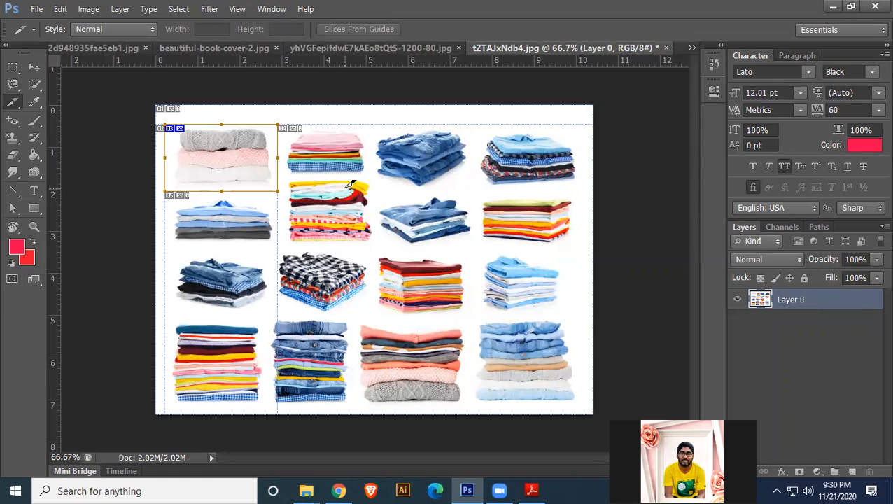
{"action": "left_click_drag", "start_coordinate": [304, 124], "coordinate": [371, 180]}
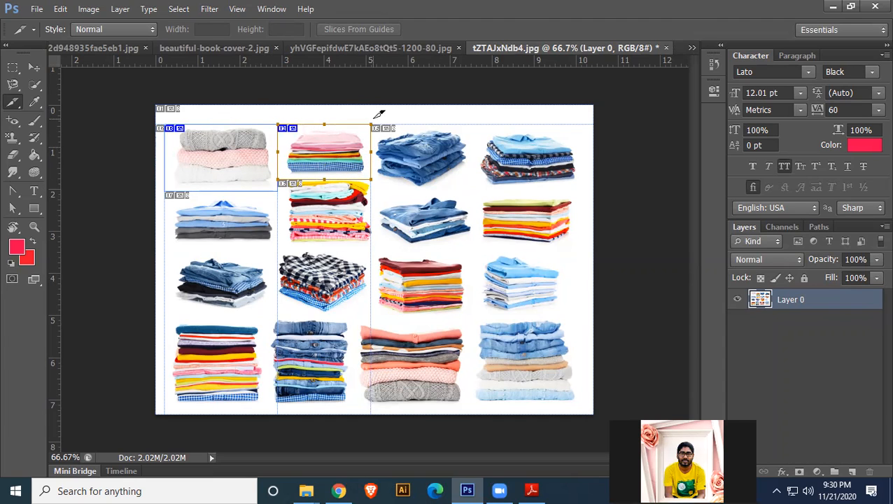
{"action": "mouse_move", "coordinate": [378, 120]}
{"action": "left_mouse_down"}
{"action": "mouse_move", "coordinate": [452, 135]}
{"action": "mouse_move", "coordinate": [478, 175]}
{"action": "mouse_move", "coordinate": [470, 188]}
{"action": "left_mouse_up"}
{"action": "mouse_move", "coordinate": [473, 125]}
{"action": "left_mouse_down"}
{"action": "mouse_move", "coordinate": [558, 139]}
{"action": "mouse_move", "coordinate": [583, 176]}
{"action": "mouse_move", "coordinate": [581, 191]}
{"action": "left_mouse_up"}
Draw a slice over each of the four clothing stacks in the second row
{"action": "left_click_drag", "start_coordinate": [165, 217], "coordinate": [284, 249]}
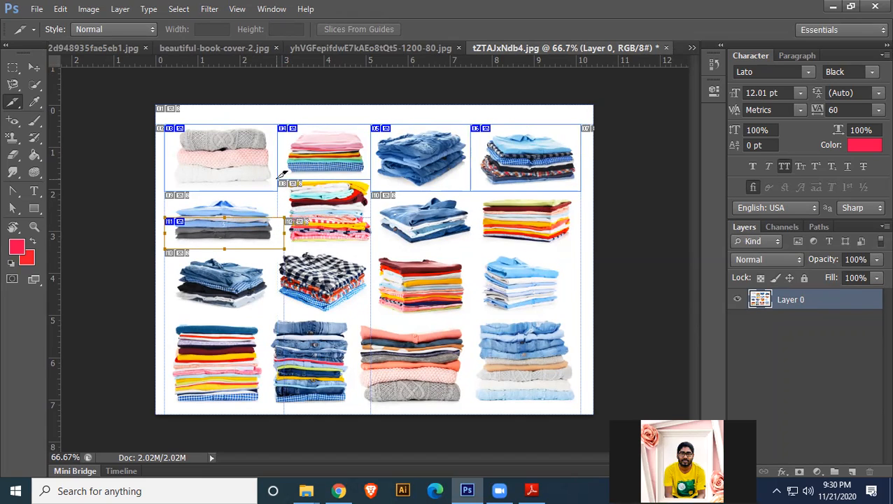
{"action": "left_click_drag", "start_coordinate": [278, 178], "coordinate": [371, 248]}
{"action": "left_click_drag", "start_coordinate": [371, 215], "coordinate": [471, 248]}
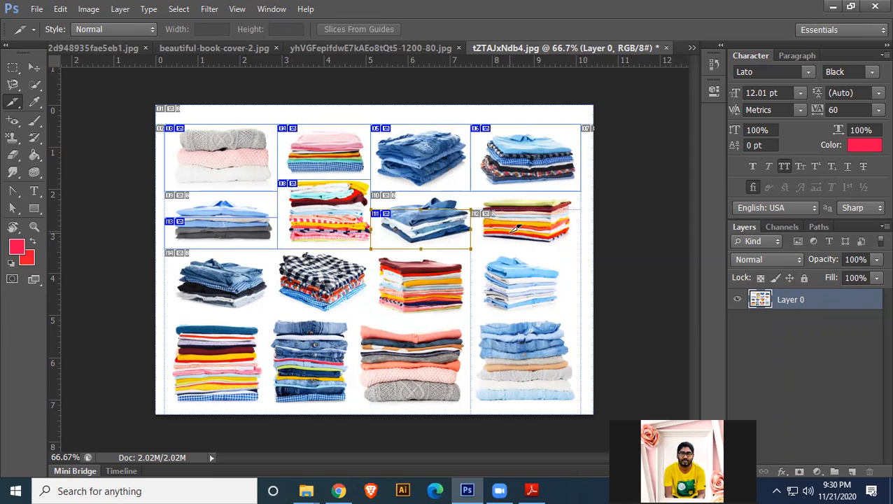
{"action": "left_click_drag", "start_coordinate": [513, 220], "coordinate": [581, 248]}
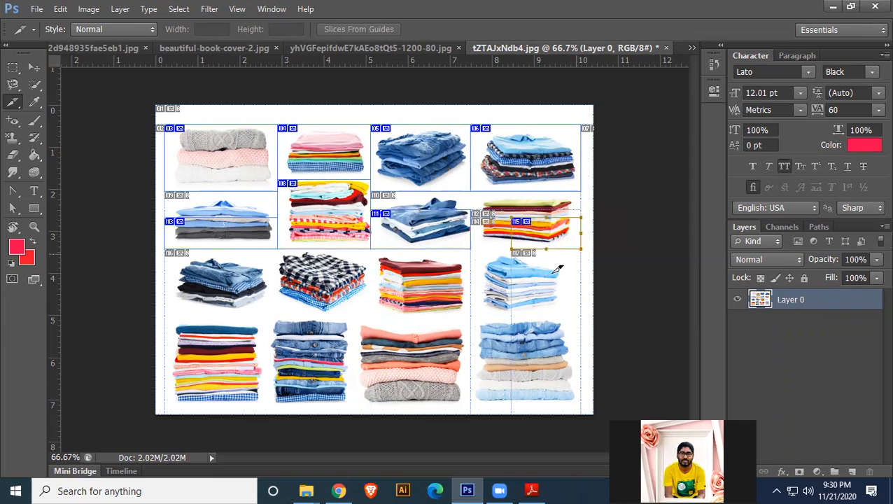
Extend the second row's first slice upward to the slice above with the Slice Select Tool, enclosing the whole blue shirt stack
{"action": "right_click", "coordinate": [13, 102]}
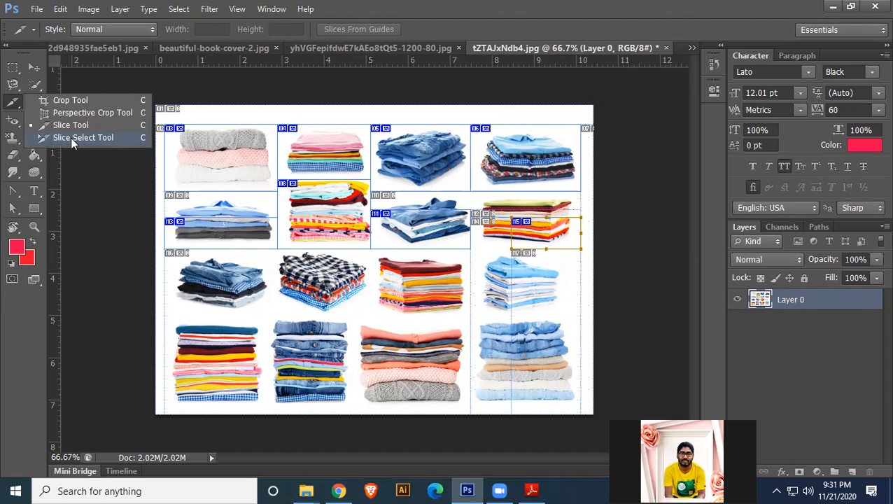
{"action": "left_click", "coordinate": [70, 137]}
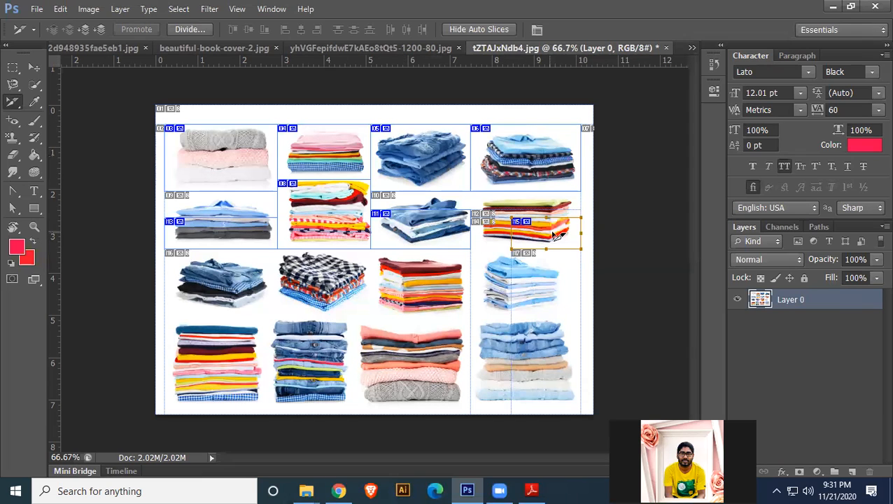
{"action": "left_click", "coordinate": [424, 222]}
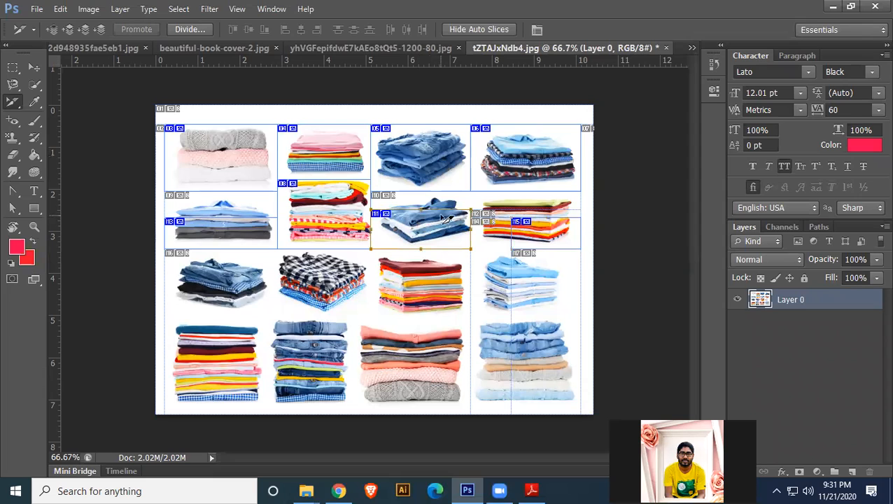
{"action": "left_click", "coordinate": [240, 239]}
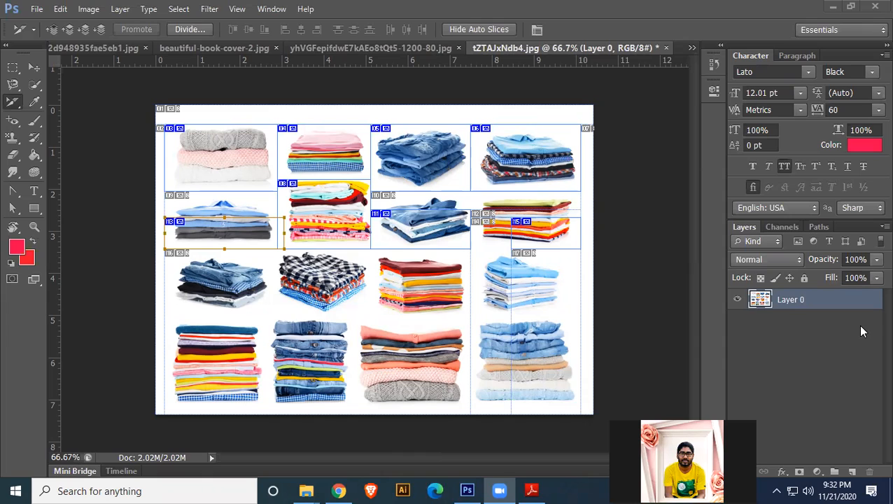
{"action": "left_click", "coordinate": [224, 238]}
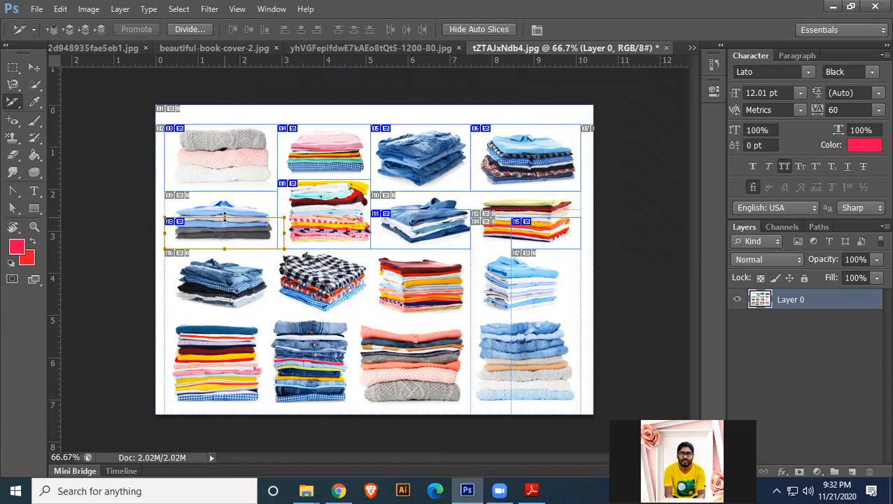
{"action": "left_click_drag", "start_coordinate": [224, 217], "coordinate": [225, 191]}
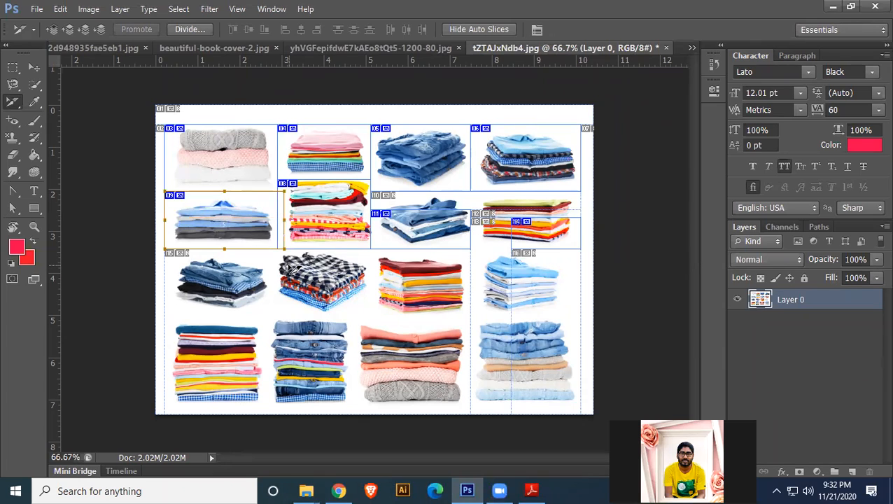
Extend the second row's third and fourth slices up to the first-row slices, and widen the fourth to enclose its whole striped stack
{"action": "left_click", "coordinate": [428, 224]}
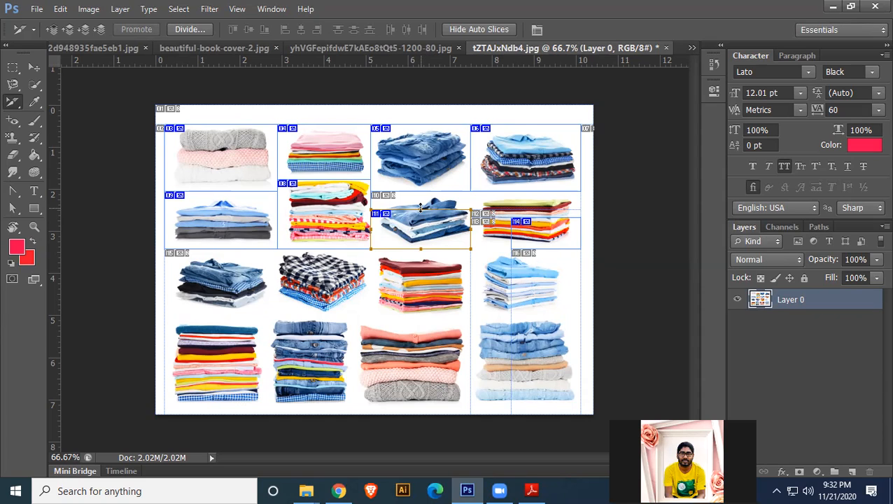
{"action": "left_click_drag", "start_coordinate": [421, 207], "coordinate": [421, 191]}
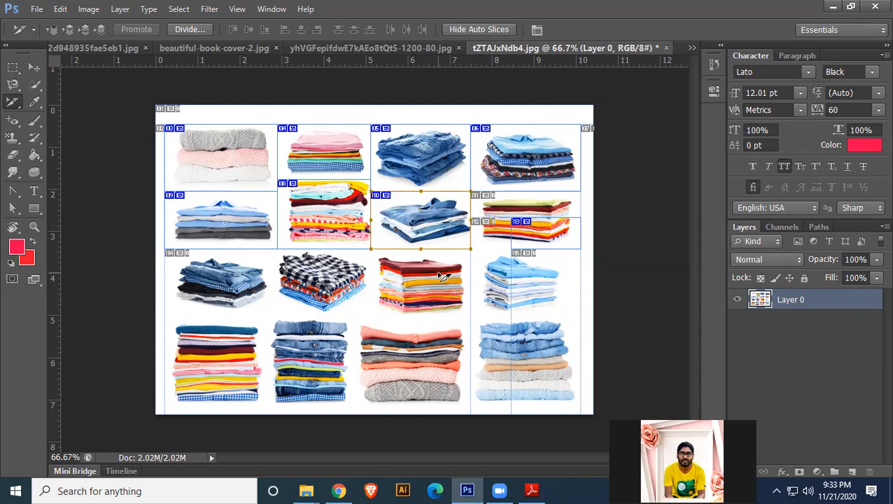
{"action": "left_click", "coordinate": [543, 221]}
{"action": "left_click_drag", "start_coordinate": [545, 219], "coordinate": [545, 191]}
{"action": "left_click_drag", "start_coordinate": [511, 218], "coordinate": [477, 218]}
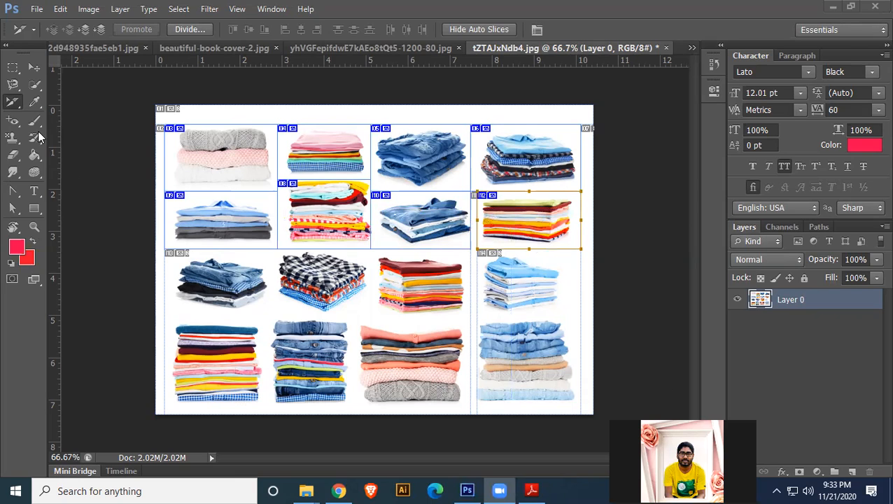
Select the slice around the second row's blue shirt stack with the Slice Select Tool
{"action": "right_click", "coordinate": [13, 103]}
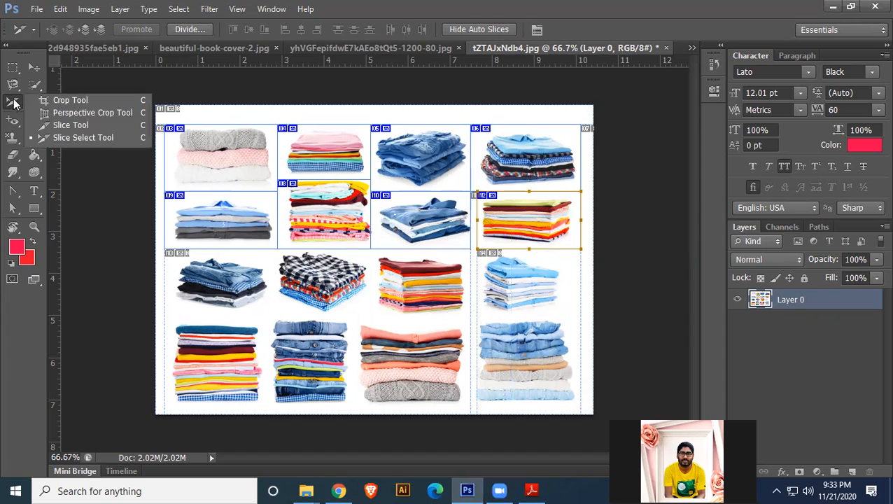
{"action": "left_click", "coordinate": [60, 127]}
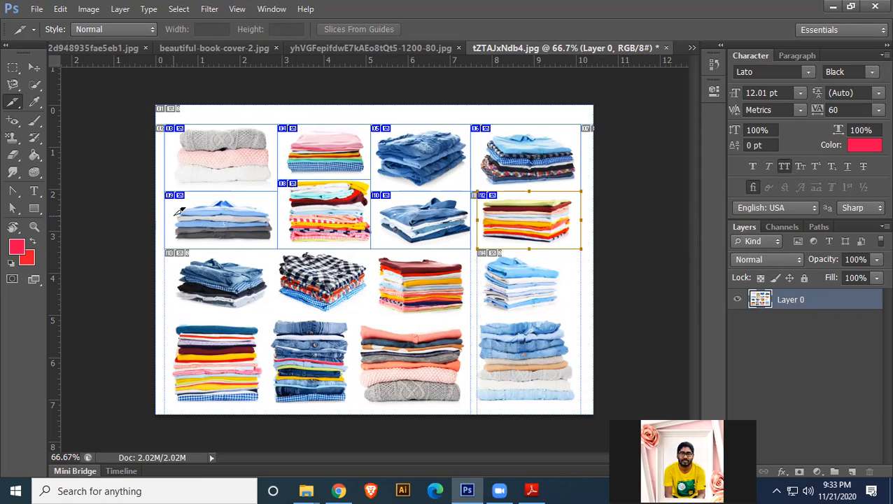
{"action": "right_click", "coordinate": [8, 104]}
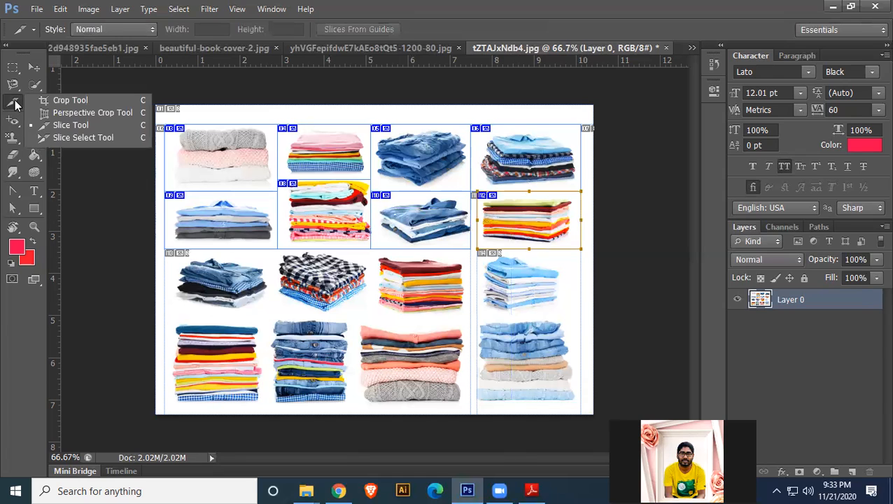
{"action": "left_click", "coordinate": [70, 138]}
{"action": "left_click", "coordinate": [214, 221]}
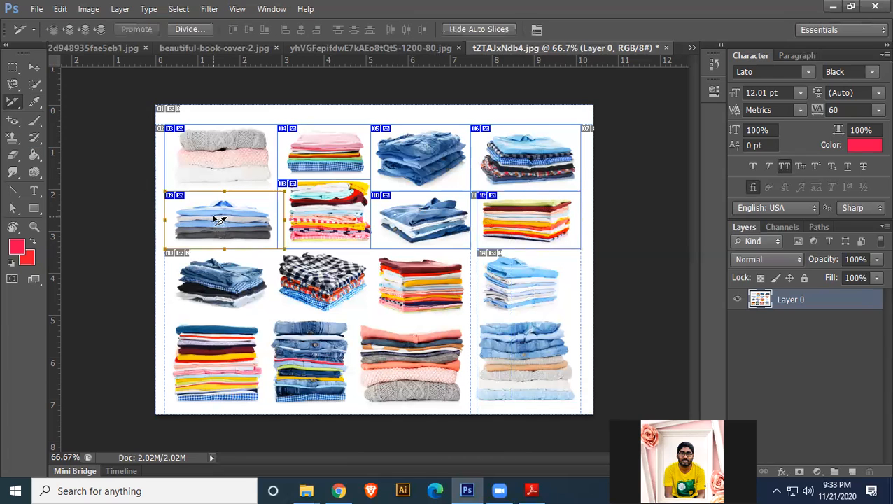
{"action": "mouse_move", "coordinate": [223, 190]}
{"action": "left_mouse_down"}
{"action": "mouse_move", "coordinate": [224, 240]}
{"action": "mouse_move", "coordinate": [225, 191]}
{"action": "left_mouse_up"}
Export the sliced clothing image with Save for Web in PNG-24 format, saving it to the Desktop
{"action": "left_click", "coordinate": [36, 9]}
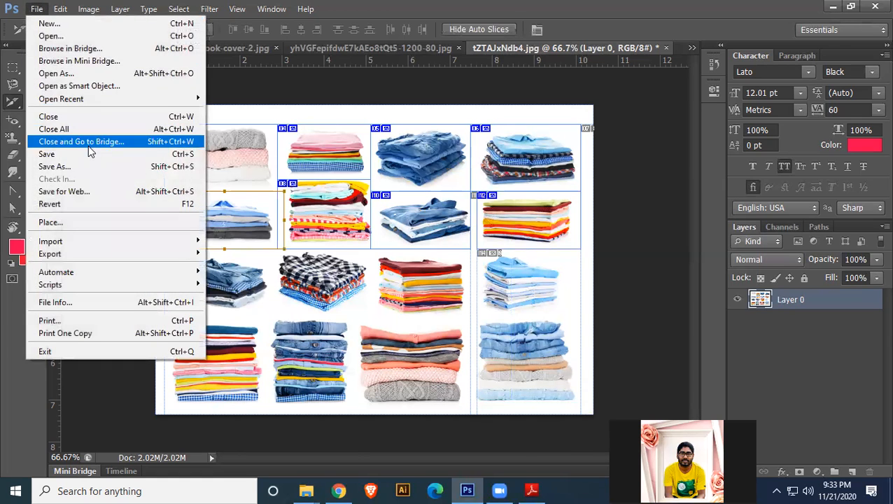
{"action": "left_click", "coordinate": [64, 191]}
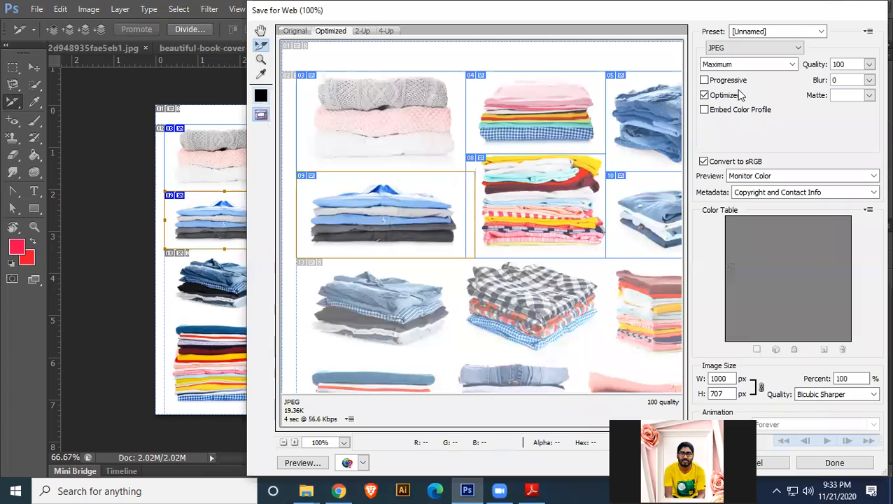
{"action": "left_click", "coordinate": [754, 48]}
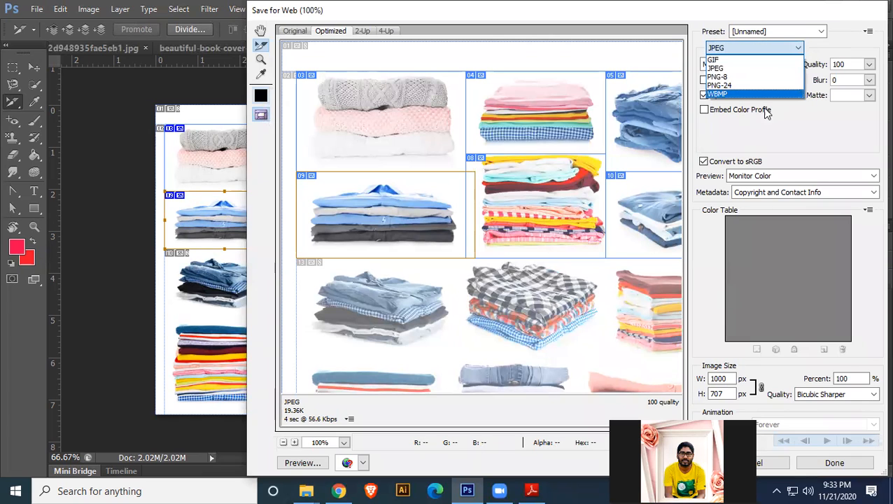
{"action": "left_click", "coordinate": [734, 86]}
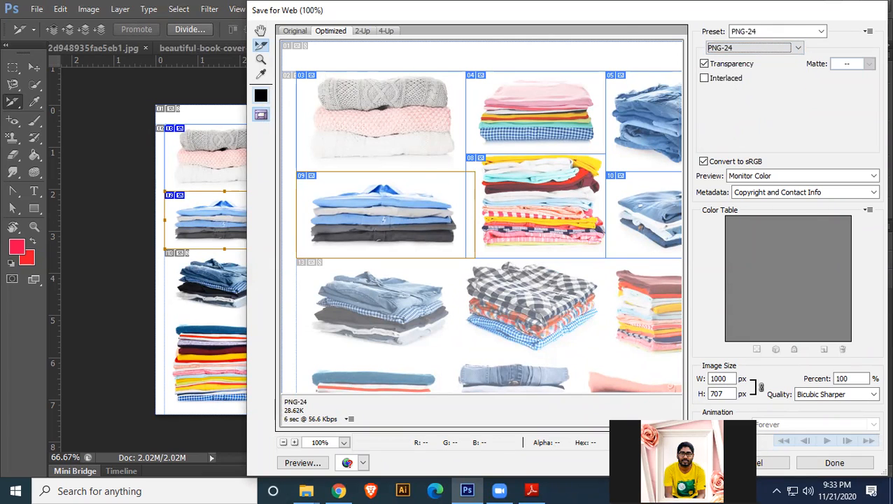
{"action": "key", "text": "Return"}
{"action": "left_click", "coordinate": [285, 124]}
{"action": "left_click", "coordinate": [601, 369]}
Switch to the Windows desktop and move the exported images folder into the empty area near the upper middle
{"action": "left_click", "coordinate": [830, 7]}
{"action": "left_click", "coordinate": [794, 9]}
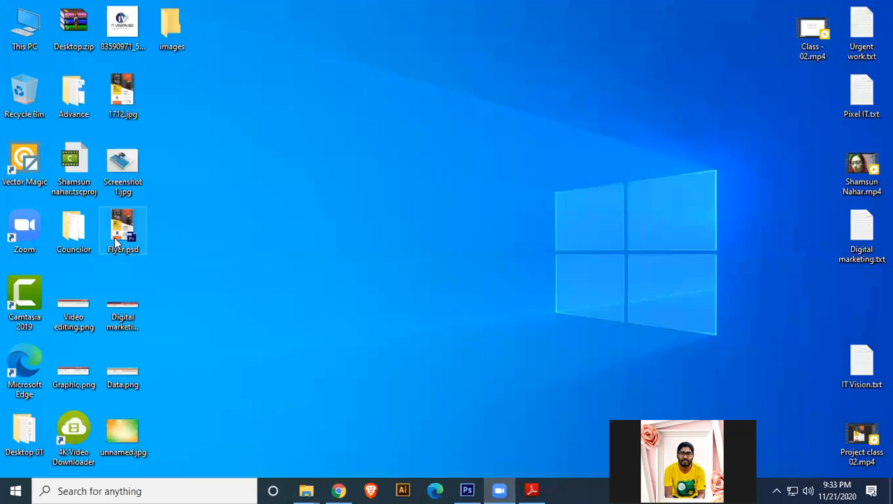
{"action": "left_click_drag", "start_coordinate": [173, 28], "coordinate": [470, 98]}
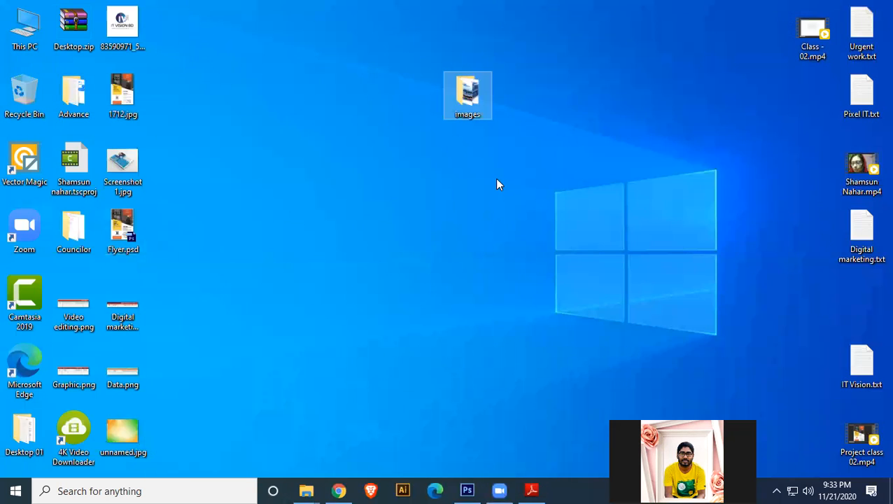
Open the exported images folder on the desktop and view the slice images from tZTAJxNdb4_03.jpg to tZTAJxNdb4_05.jpg
{"action": "double_click", "coordinate": [476, 97]}
{"action": "left_click", "coordinate": [313, 116]}
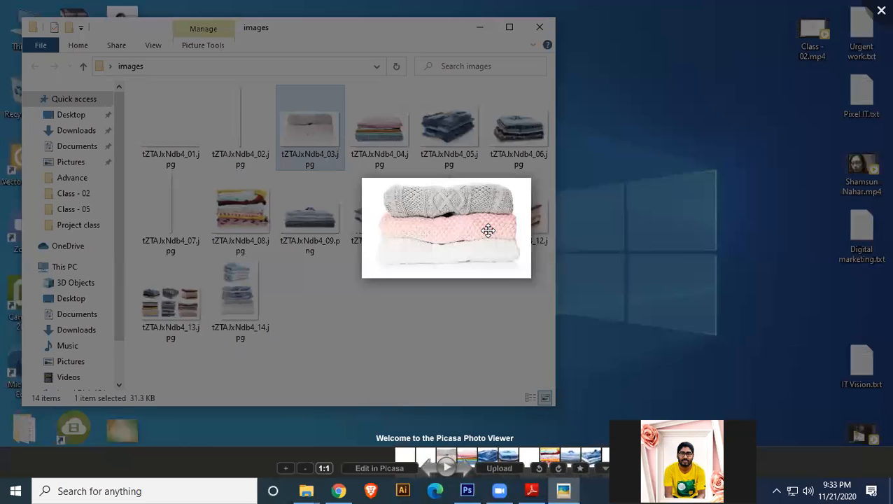
{"action": "key", "text": "Right"}
{"action": "key", "text": "Right"}
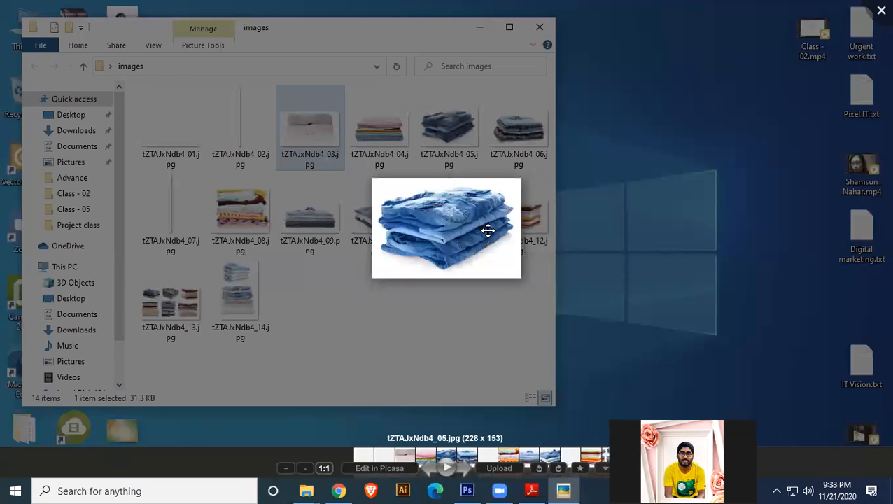
{"action": "left_click", "coordinate": [878, 13]}
View tZTAJxNdb4_01.jpg, _06.jpg and _11.jpg, comparing the first with the slices in Photoshop, and close the images folder
{"action": "double_click", "coordinate": [197, 137]}
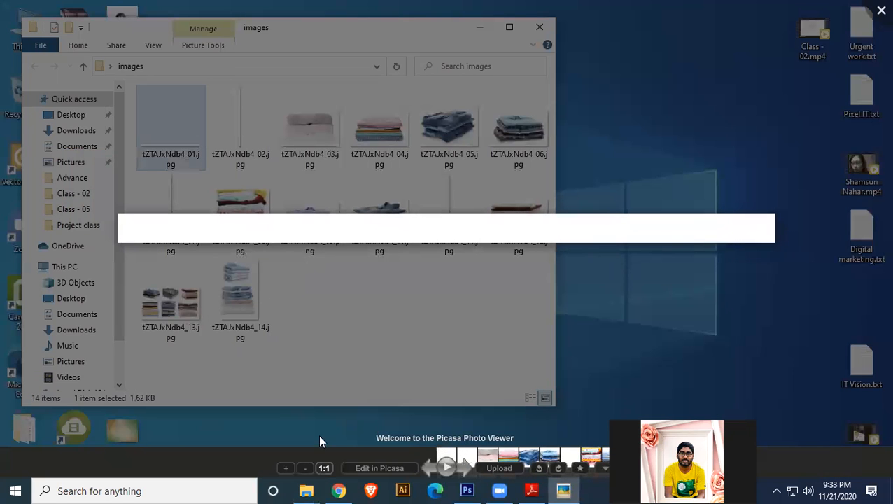
{"action": "left_click", "coordinate": [468, 491]}
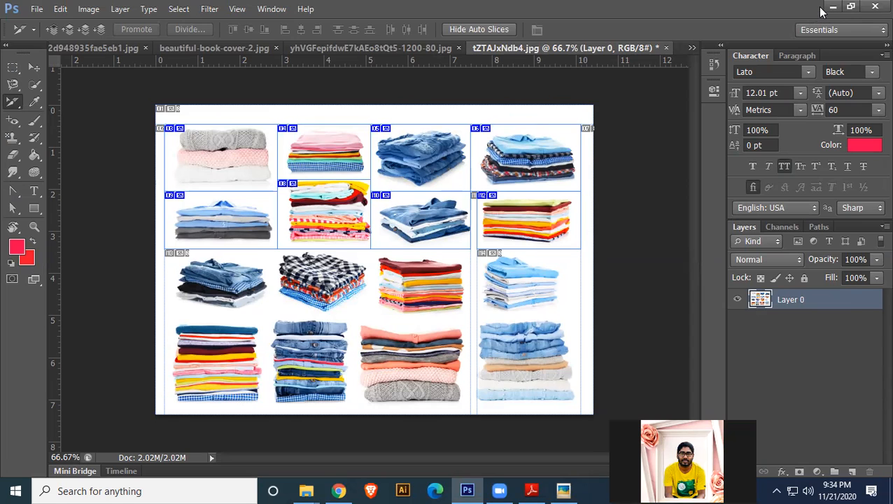
{"action": "left_click", "coordinate": [832, 6]}
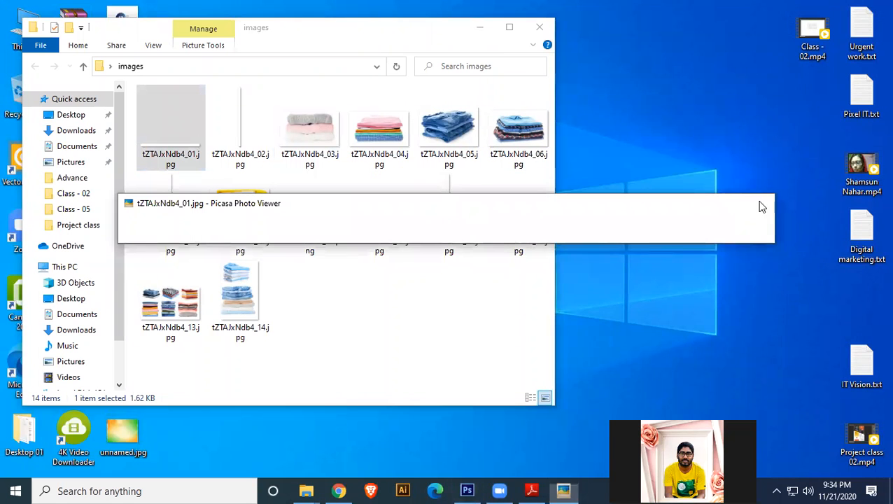
{"action": "double_click", "coordinate": [507, 143]}
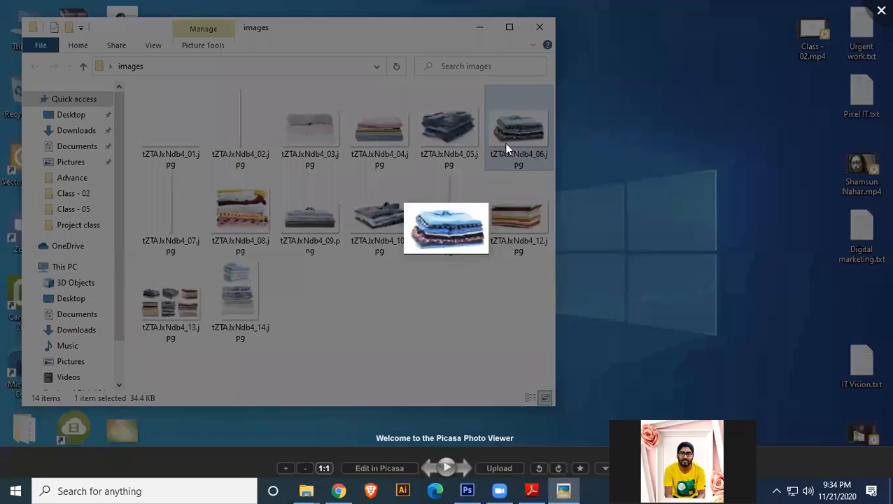
{"action": "left_click", "coordinate": [880, 11]}
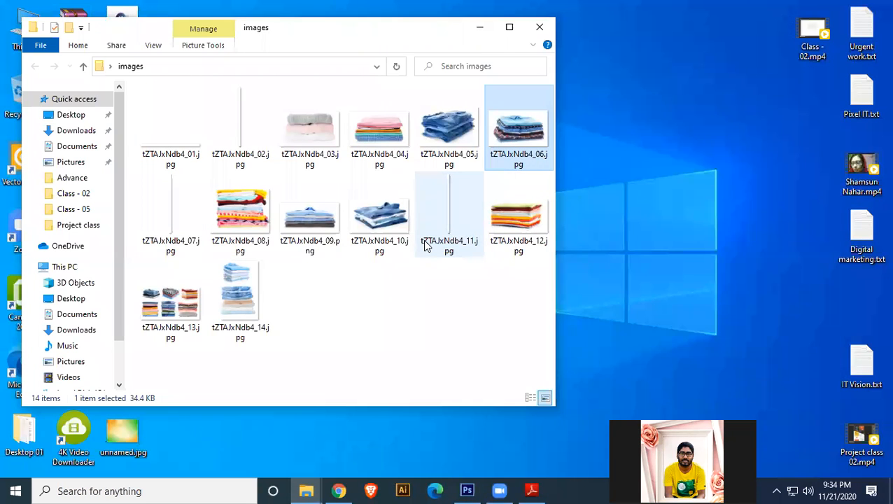
{"action": "double_click", "coordinate": [425, 245]}
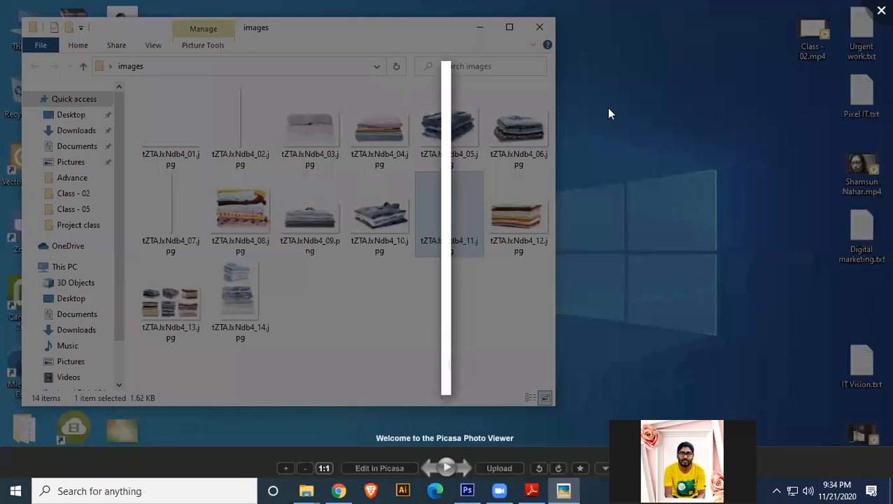
{"action": "left_click", "coordinate": [880, 10]}
{"action": "left_click", "coordinate": [539, 26]}
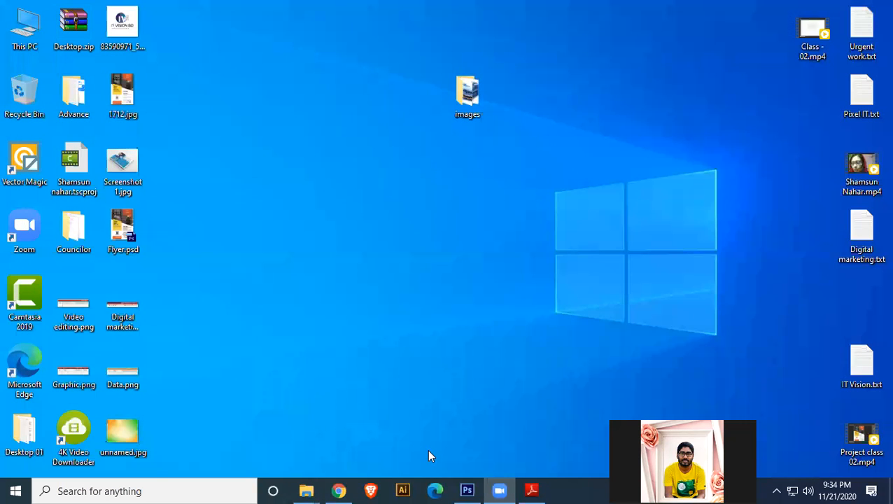
Switch to Photoshop and close all open documents, discarding the changes in every one
{"action": "left_click", "coordinate": [467, 491]}
{"action": "left_click", "coordinate": [37, 8]}
{"action": "left_click", "coordinate": [62, 130]}
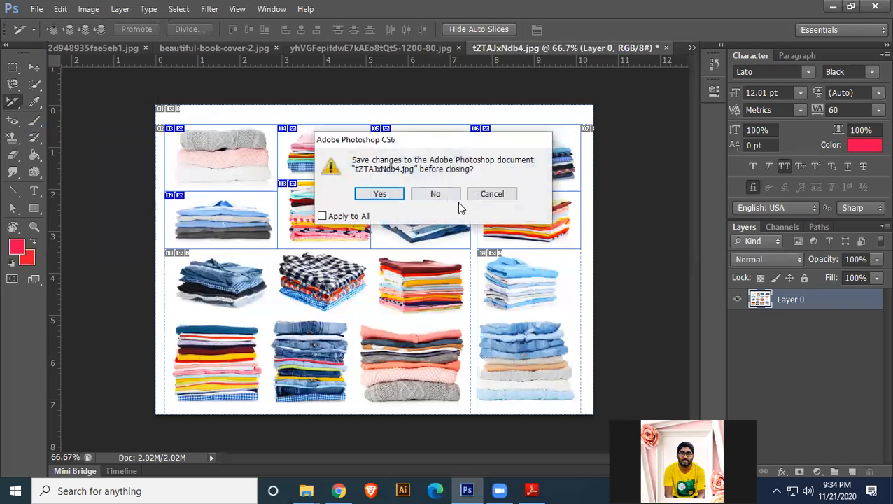
{"action": "left_click", "coordinate": [359, 216]}
{"action": "left_click", "coordinate": [424, 193]}
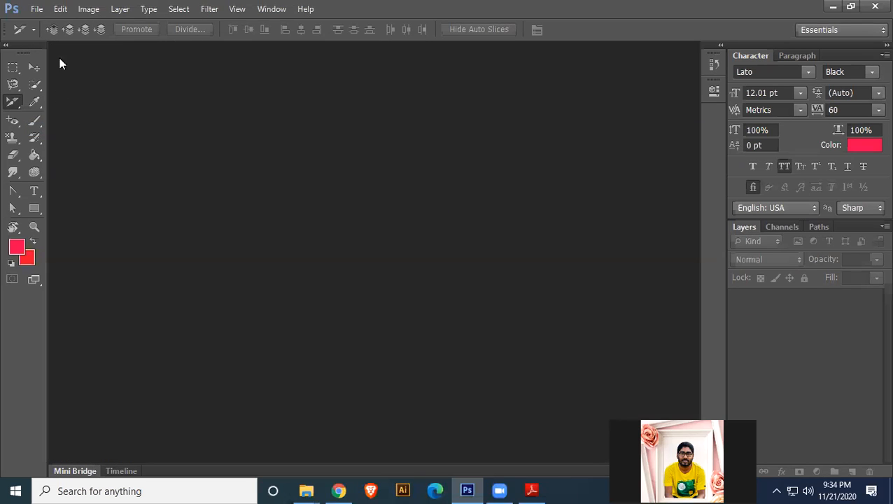
Select the Move Tool and open the clothing image tZTAJxNdb4.jpg
{"action": "left_click", "coordinate": [35, 68]}
{"action": "left_click", "coordinate": [36, 9]}
{"action": "left_click", "coordinate": [41, 34]}
{"action": "left_click", "coordinate": [438, 343]}
{"action": "left_click", "coordinate": [601, 412]}
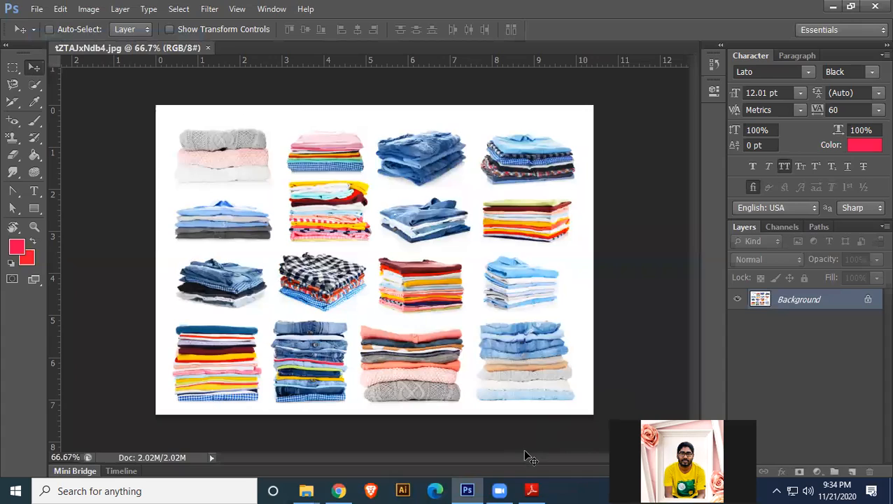
Check the Class 02 tool list in Photoshop Module.pdf, and back in Photoshop convert the Background into Layer 0
{"action": "left_click", "coordinate": [531, 490]}
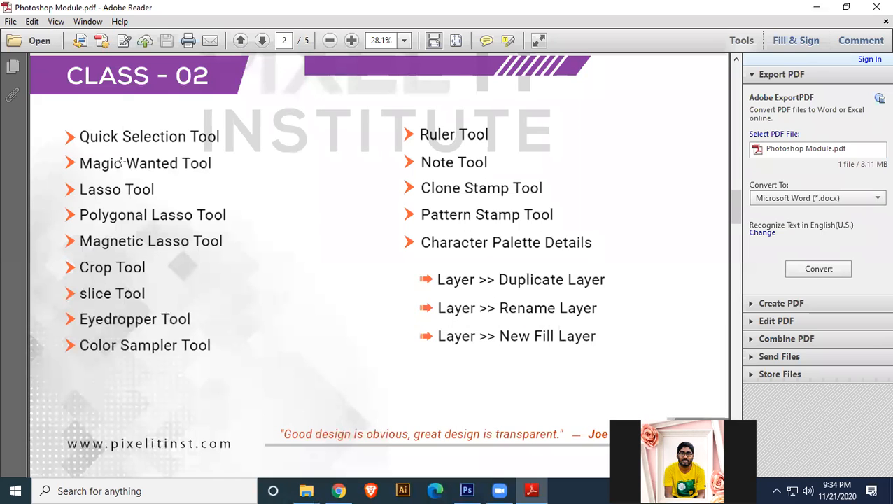
{"action": "left_click", "coordinate": [816, 7]}
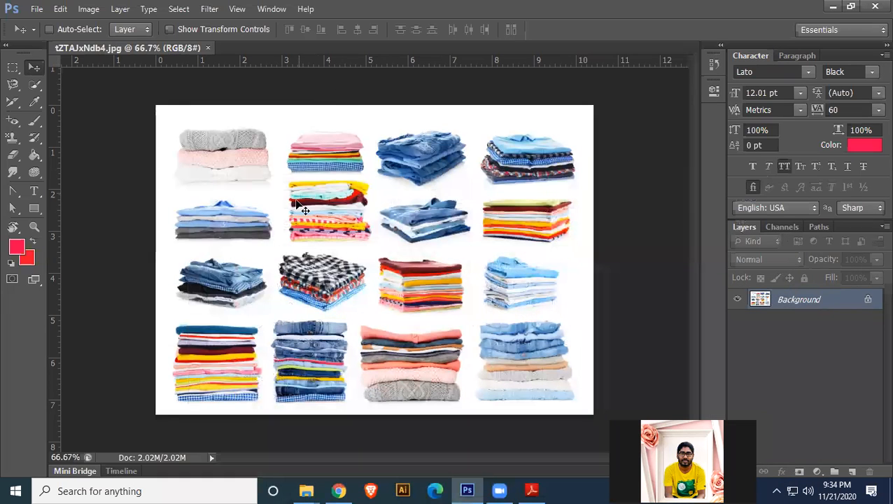
{"action": "double_click", "coordinate": [863, 302]}
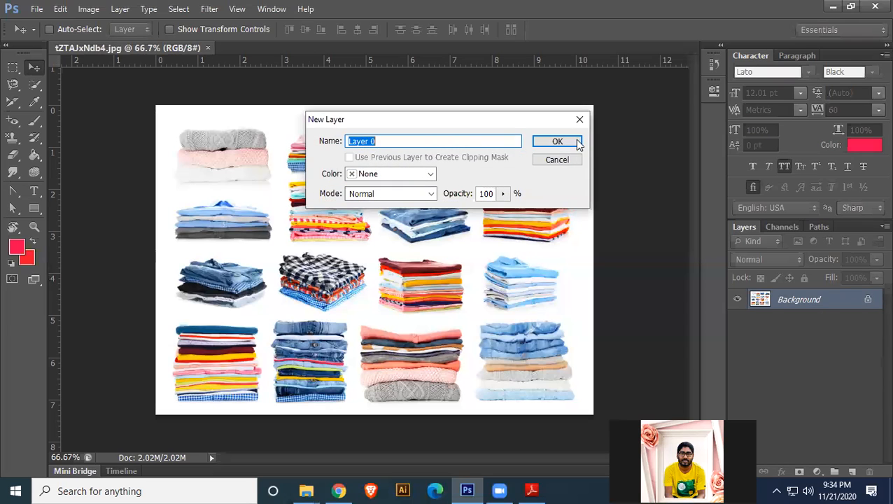
{"action": "left_click", "coordinate": [562, 142]}
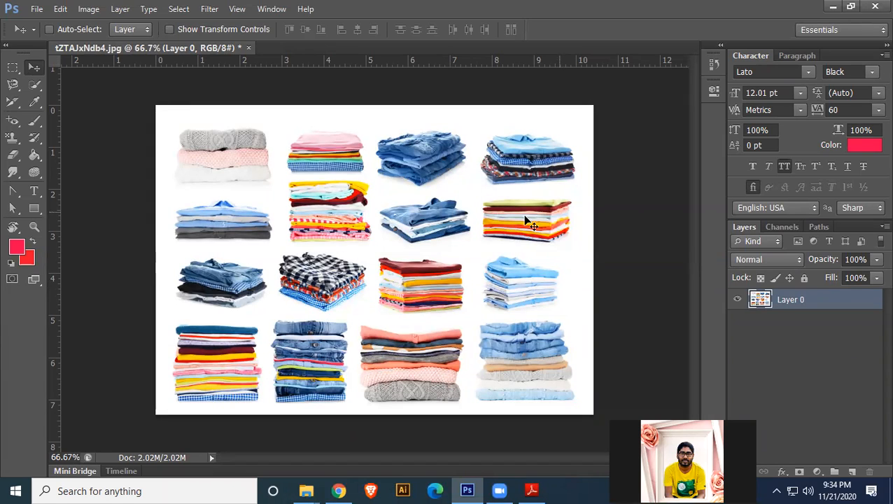
Sample foreground colours from several clothing stacks with the Eyedropper Tool, ending with light blue from the second row's first stack
{"action": "left_click", "coordinate": [38, 99]}
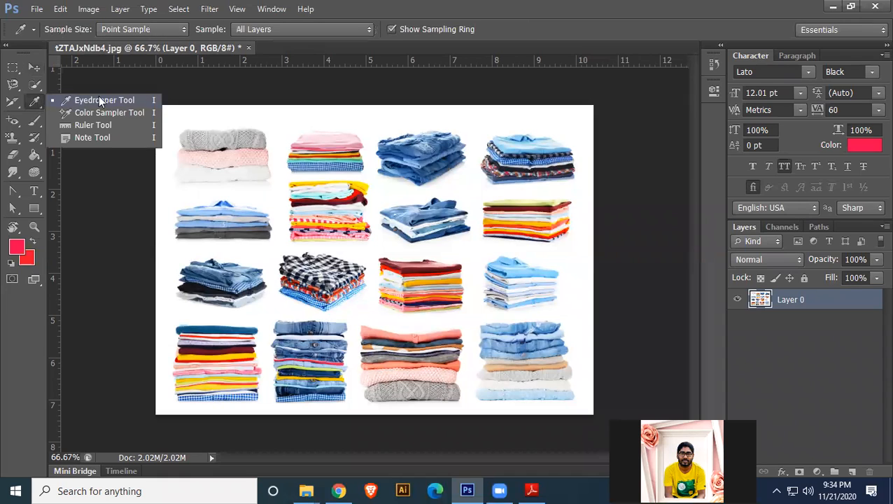
{"action": "left_click", "coordinate": [116, 102]}
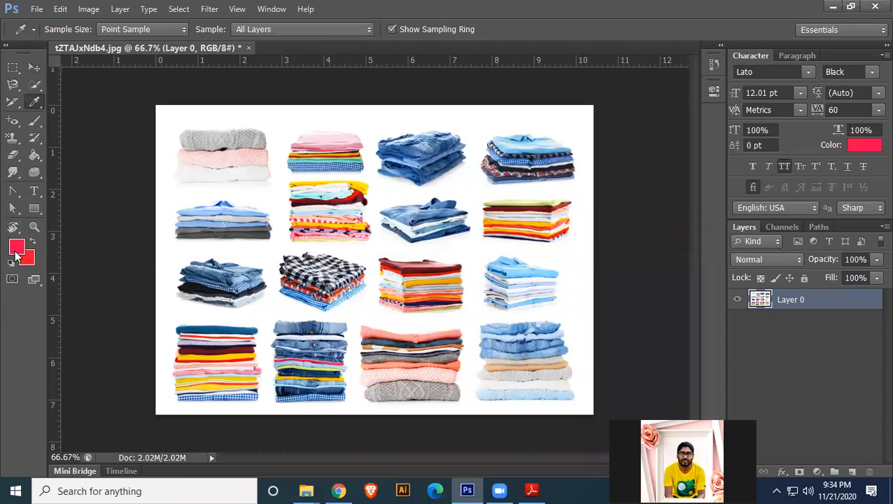
{"action": "left_click", "coordinate": [363, 187]}
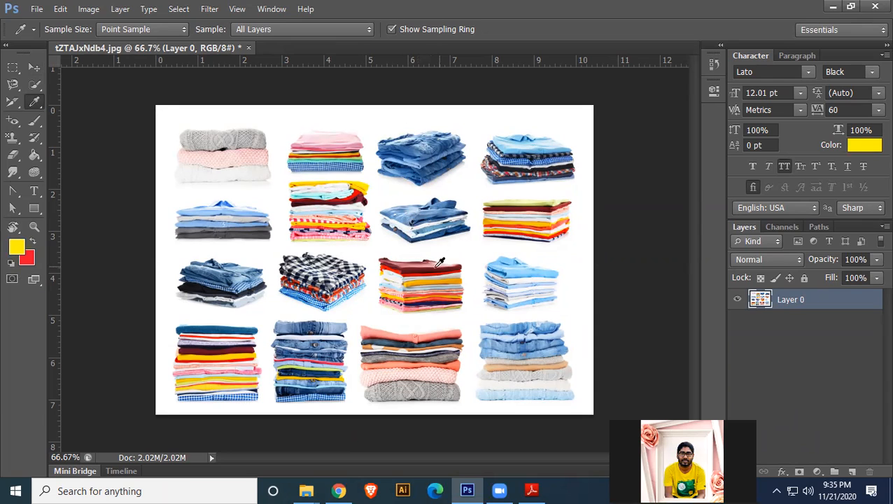
{"action": "left_click", "coordinate": [412, 266]}
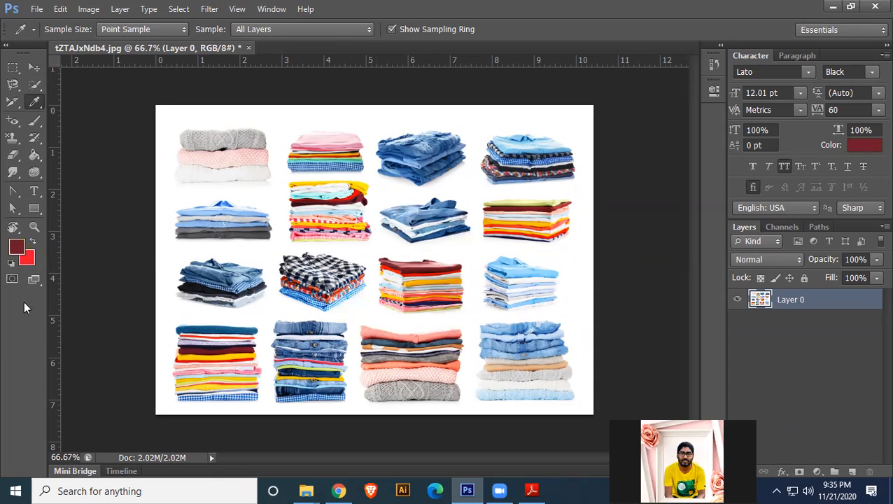
{"action": "left_click", "coordinate": [225, 325]}
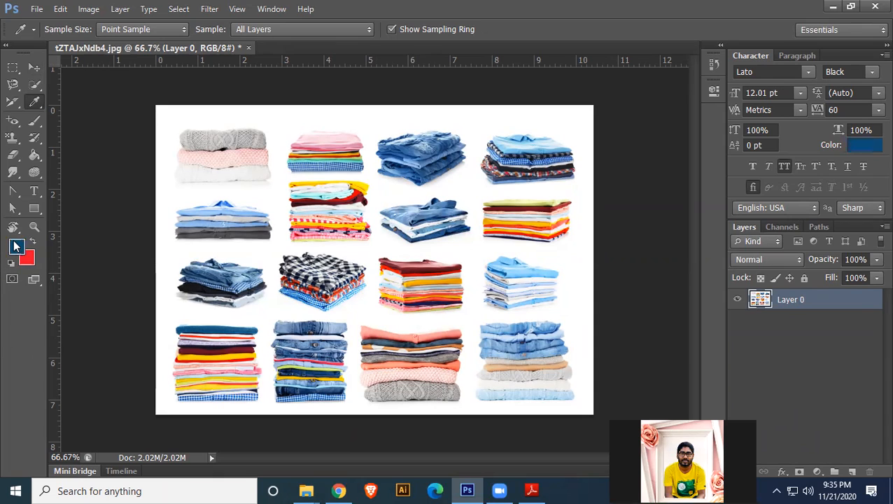
{"action": "left_click", "coordinate": [298, 270]}
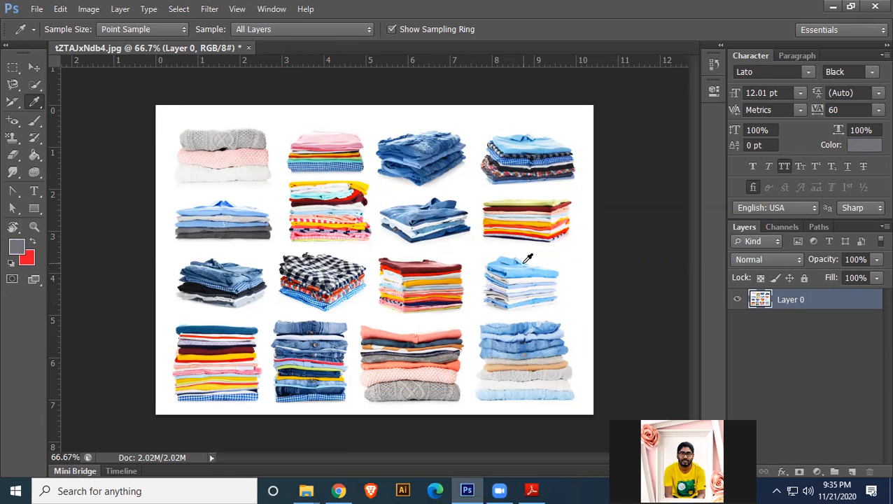
{"action": "left_click", "coordinate": [439, 146]}
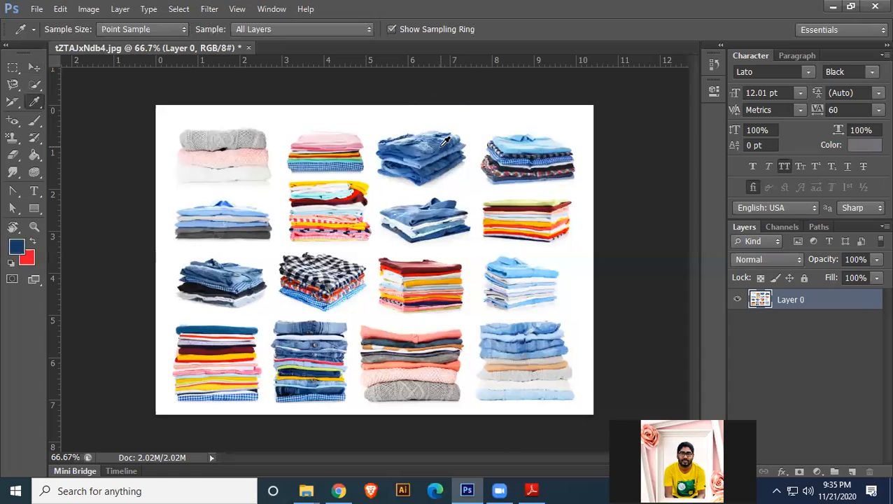
{"action": "left_click", "coordinate": [522, 146]}
{"action": "left_click", "coordinate": [313, 156]}
{"action": "left_click", "coordinate": [332, 156]}
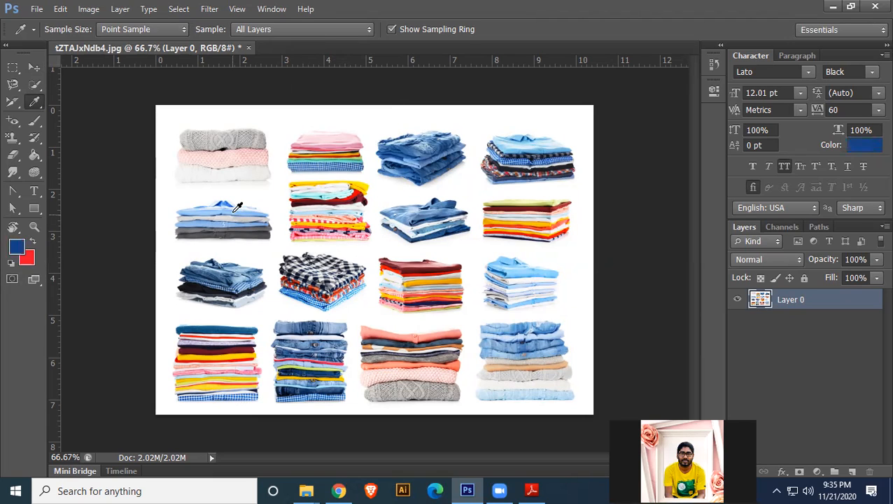
{"action": "left_click", "coordinate": [232, 211]}
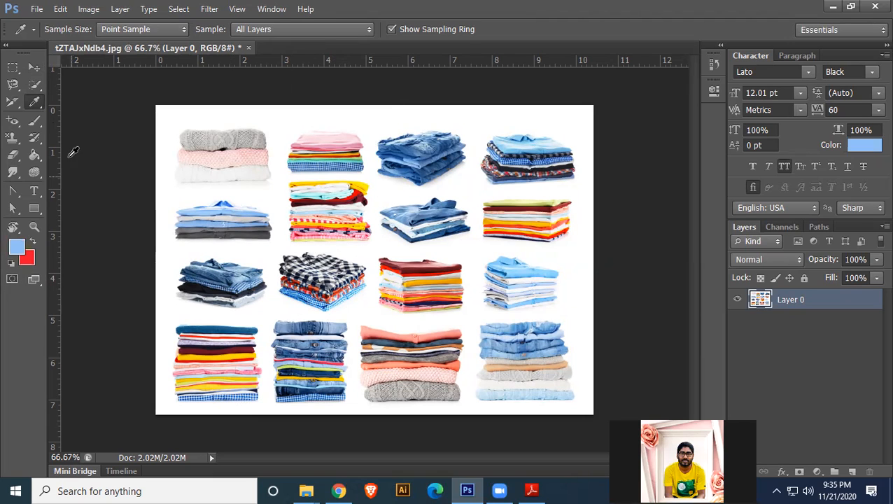
Place a Color Sampler point on the yellow garment and move it onto the second row's light blue shirt stack
{"action": "left_click", "coordinate": [36, 105]}
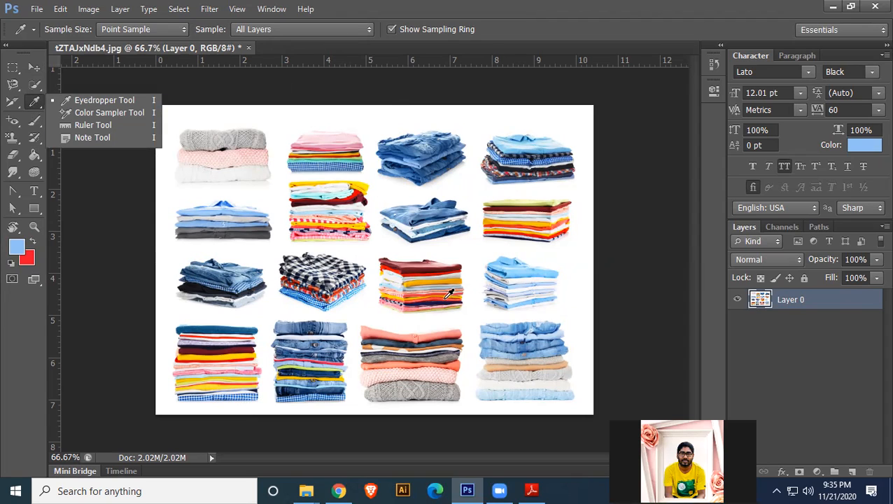
{"action": "left_click", "coordinate": [96, 115]}
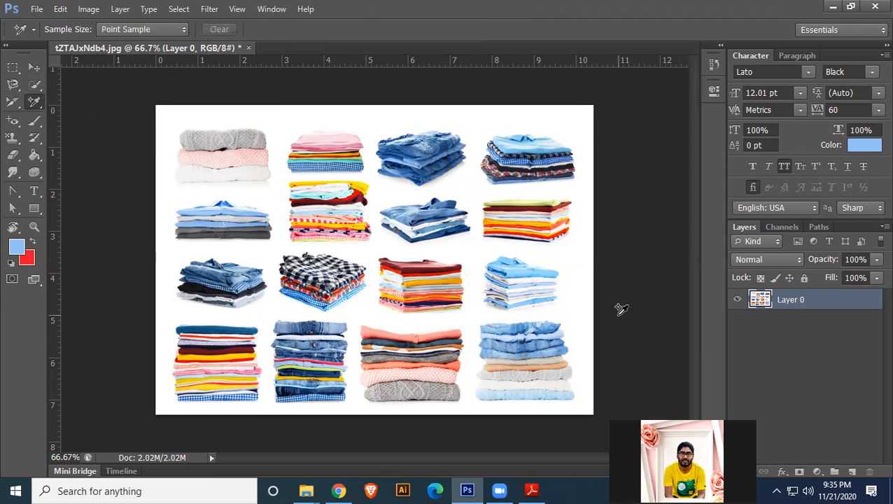
{"action": "left_click", "coordinate": [361, 188]}
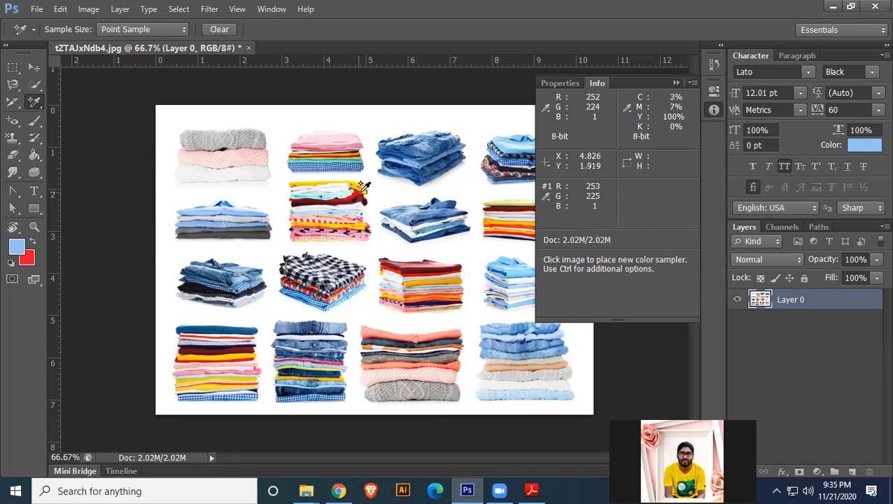
{"action": "left_click_drag", "start_coordinate": [252, 218], "coordinate": [245, 214]}
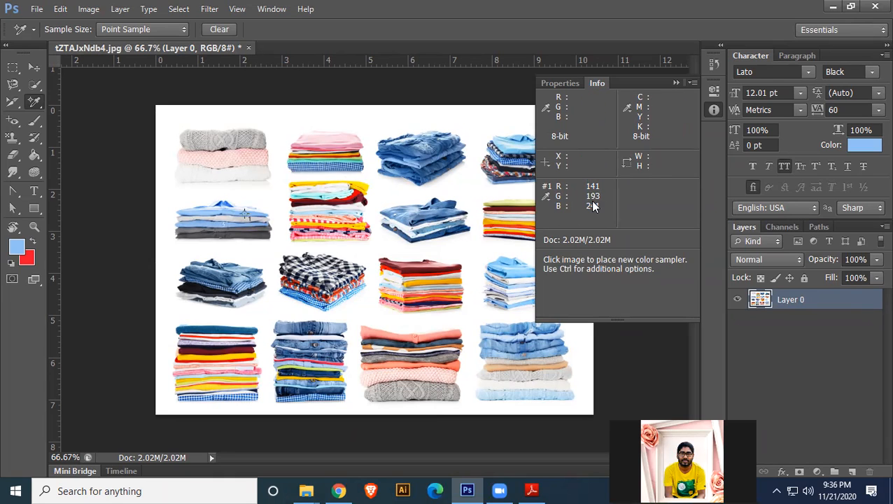
Add three more colour samplers in the third row, on the checked shirt, the light blue stack and the orange-striped stack
{"action": "left_click", "coordinate": [328, 257]}
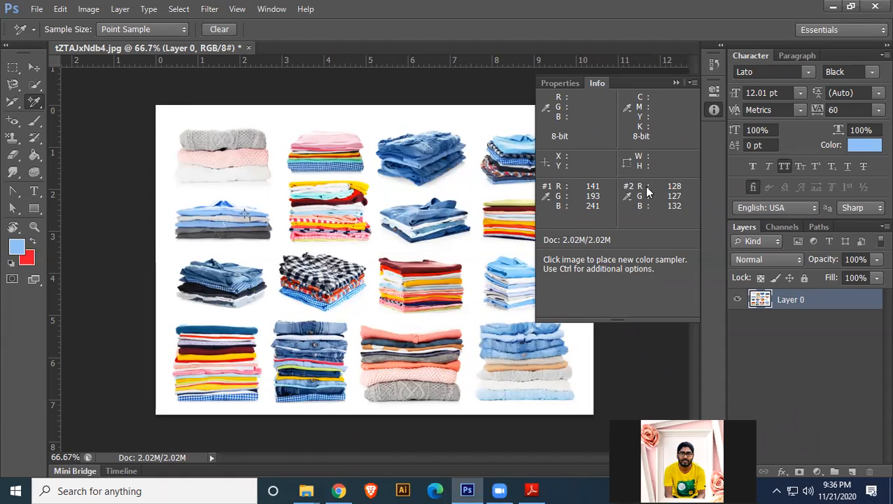
{"action": "left_click", "coordinate": [512, 271]}
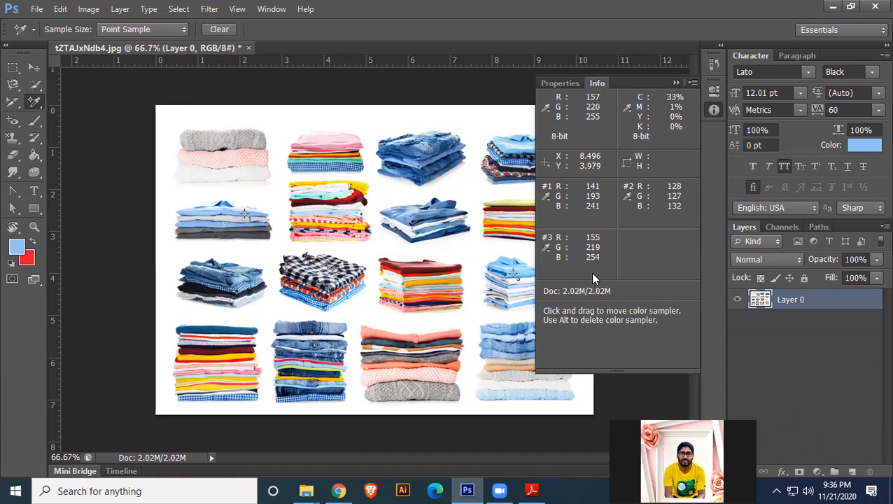
{"action": "left_click", "coordinate": [442, 281]}
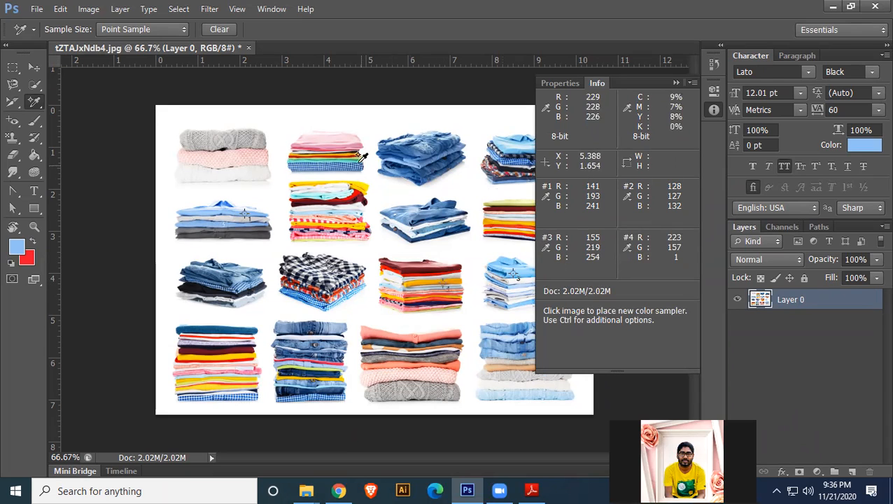
Try to place a fifth colour sampler on the pink stack, and move the fourth sampler onto the second row's denim stack
{"action": "left_click", "coordinate": [331, 151]}
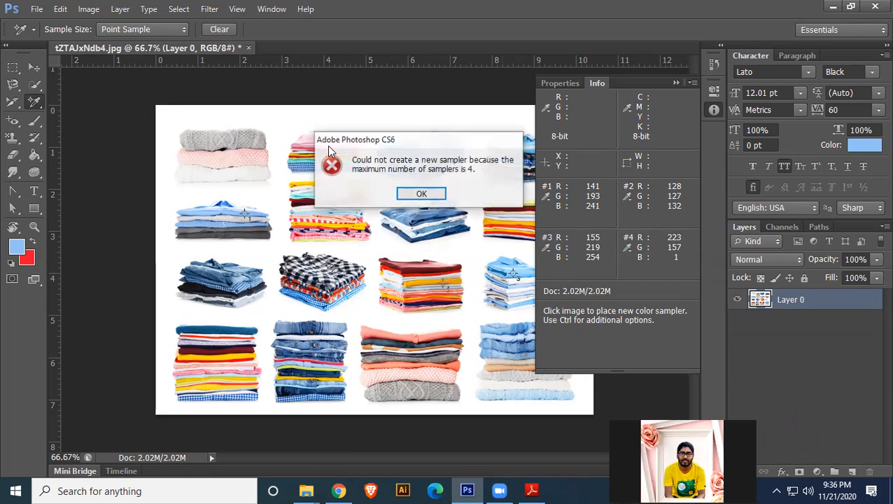
{"action": "left_click", "coordinate": [420, 194]}
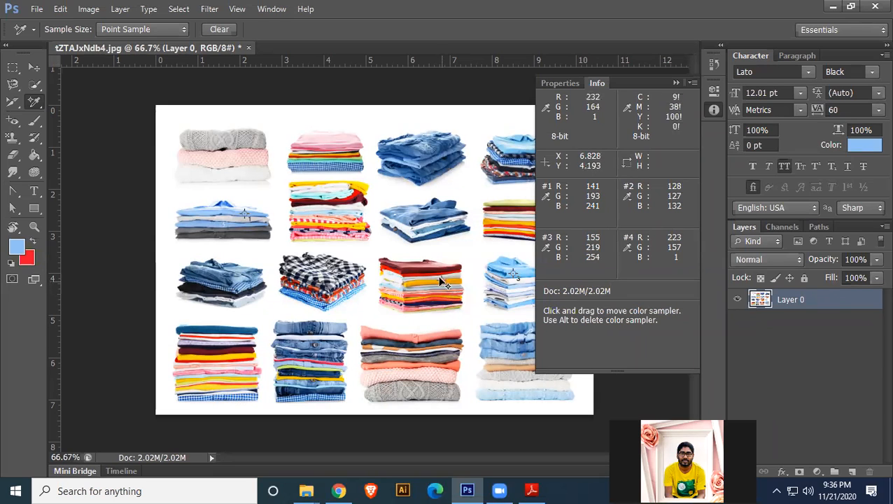
{"action": "left_click_drag", "start_coordinate": [422, 248], "coordinate": [408, 221]}
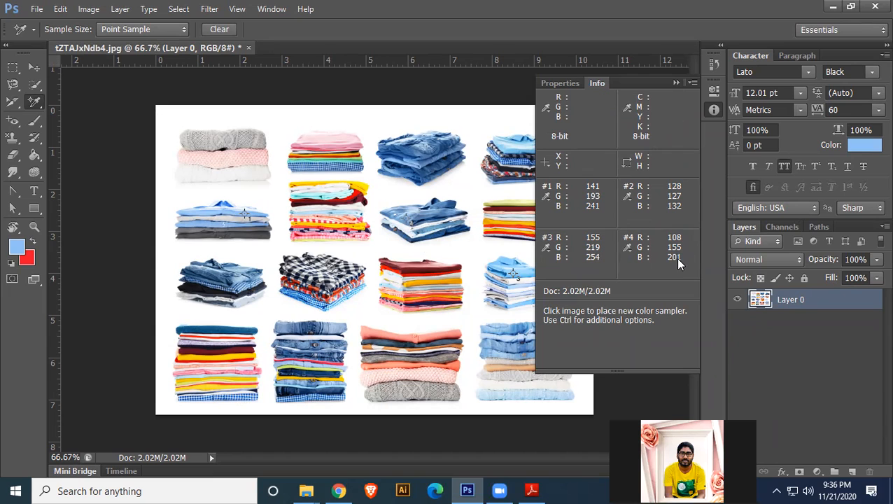
Move the fourth color sampler onto the second row's yellow garment and set the foreground colour to R 153, G 225, B 1
{"action": "left_click_drag", "start_coordinate": [409, 223], "coordinate": [363, 189]}
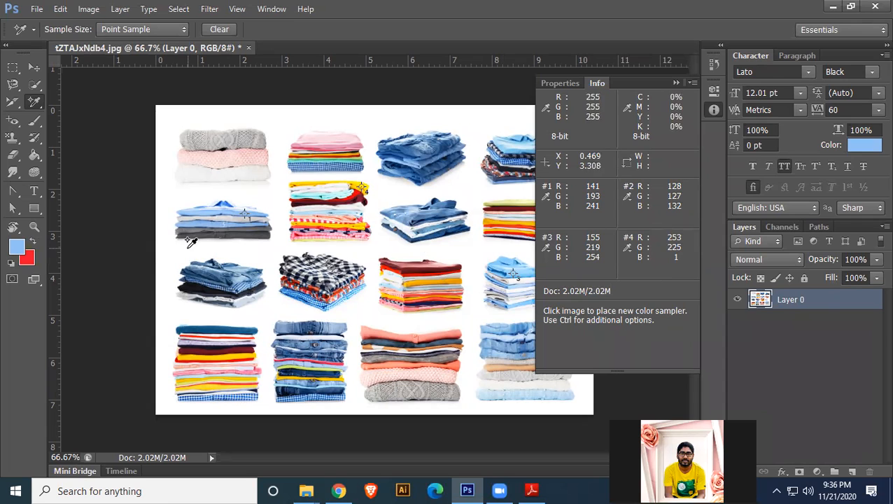
{"action": "left_click", "coordinate": [17, 247]}
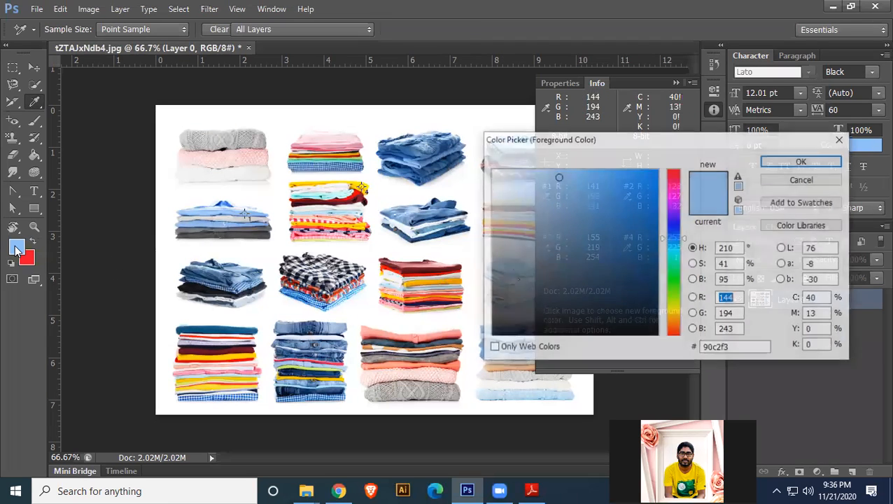
{"action": "left_click_drag", "start_coordinate": [676, 145], "coordinate": [328, 116]}
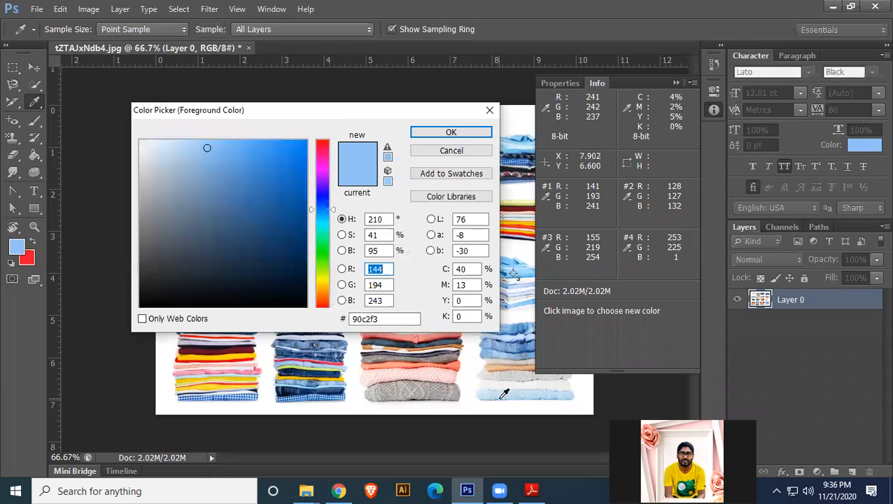
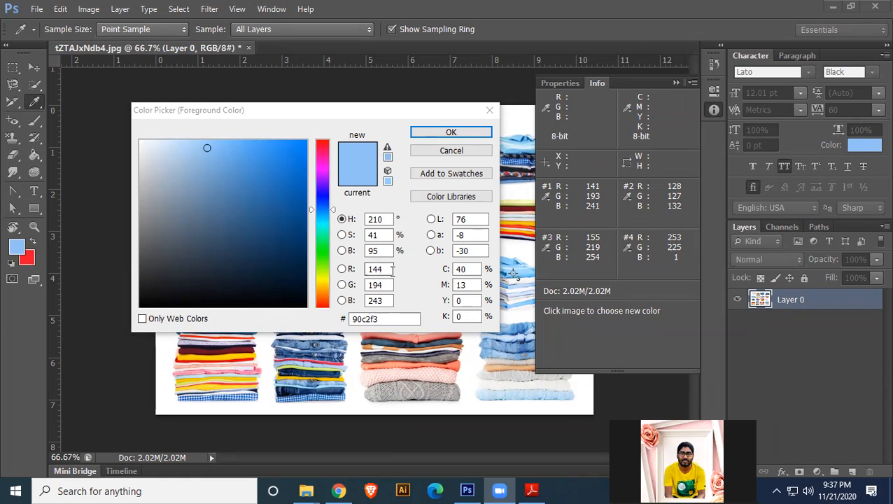
{"action": "left_click_drag", "start_coordinate": [392, 271], "coordinate": [363, 279]}
{"action": "type", "text": "153"}
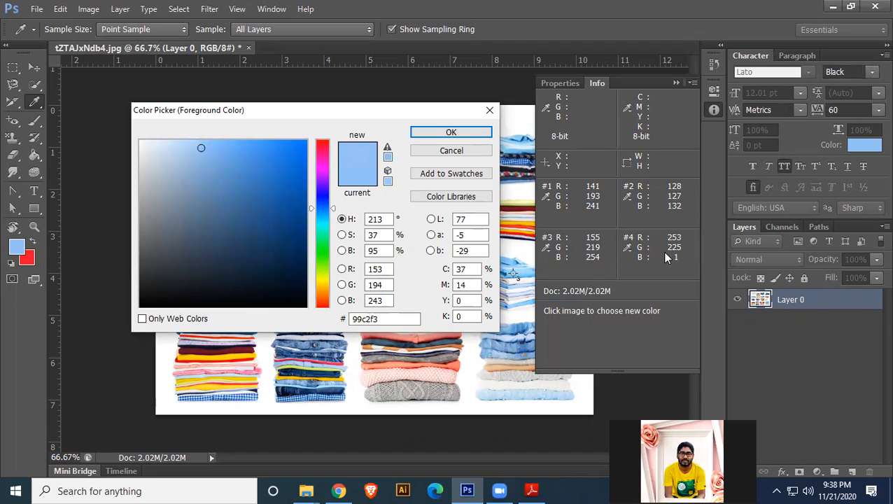
{"action": "left_click_drag", "start_coordinate": [393, 288], "coordinate": [363, 292]}
{"action": "type", "text": "225"}
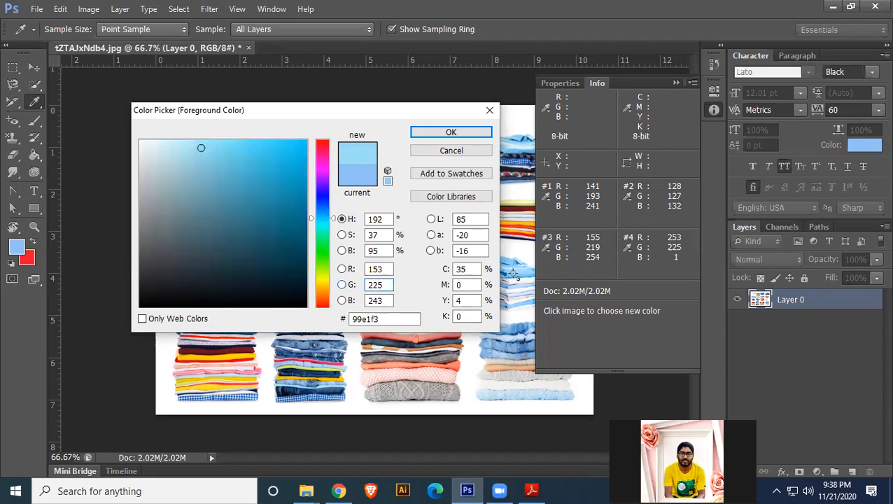
{"action": "key", "text": "Tab"}
{"action": "type", "text": "1"}
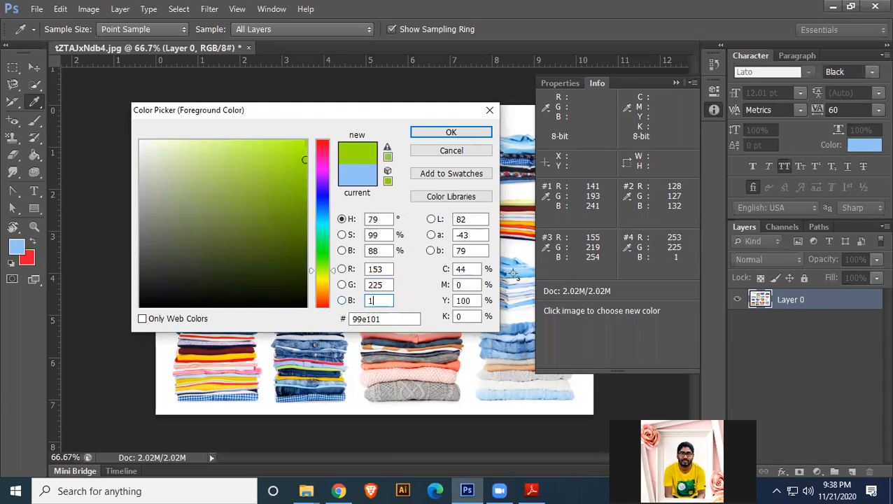
{"action": "left_click", "coordinate": [456, 133]}
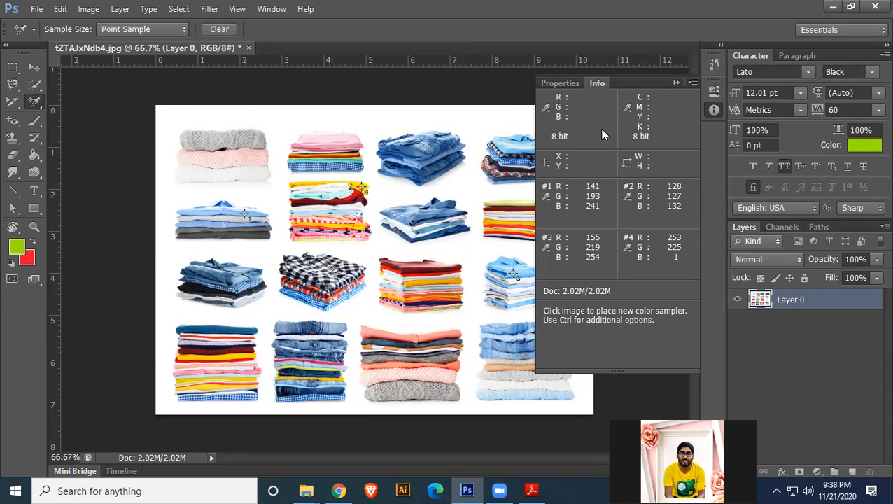
Shift the Info panel off the image and move the fourth color sampler onto the dark red garment in the second row's last stack
{"action": "left_click_drag", "start_coordinate": [618, 81], "coordinate": [658, 86]}
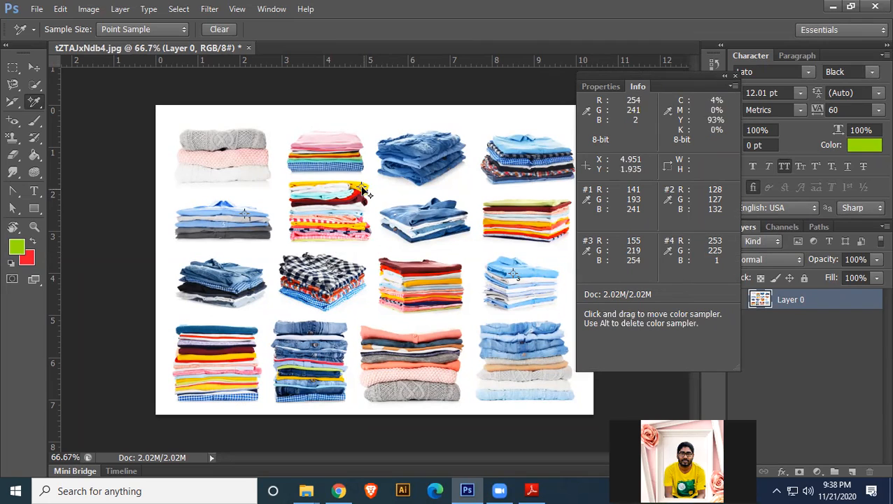
{"action": "left_click_drag", "start_coordinate": [380, 202], "coordinate": [368, 194]}
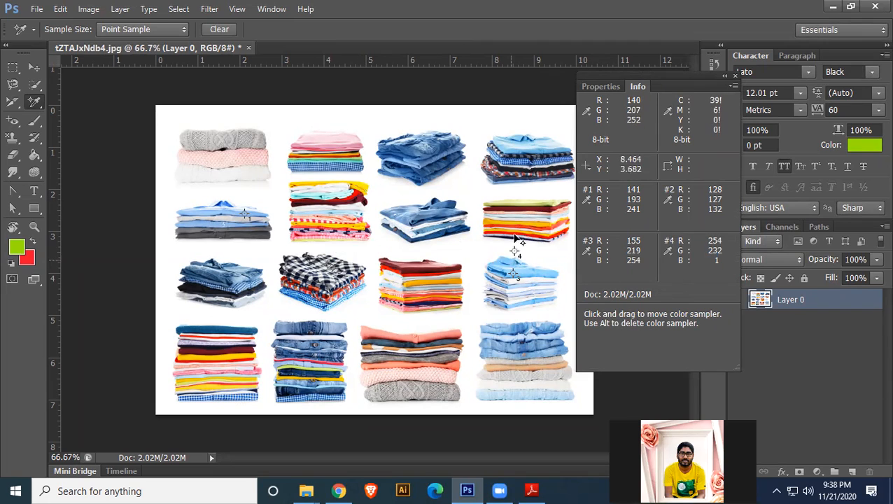
{"action": "left_click_drag", "start_coordinate": [515, 212], "coordinate": [515, 210]}
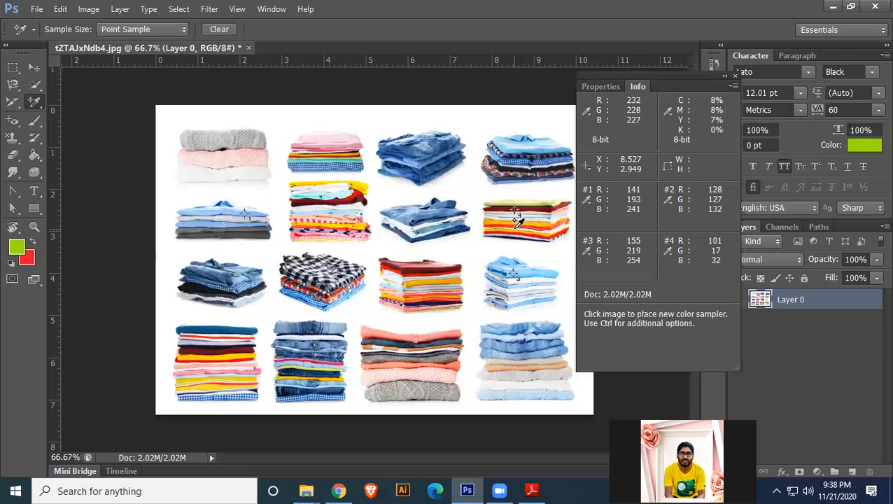
Set the foreground colour to the fourth sampler's values, R 101, G 17, B 32
{"action": "left_click", "coordinate": [16, 246]}
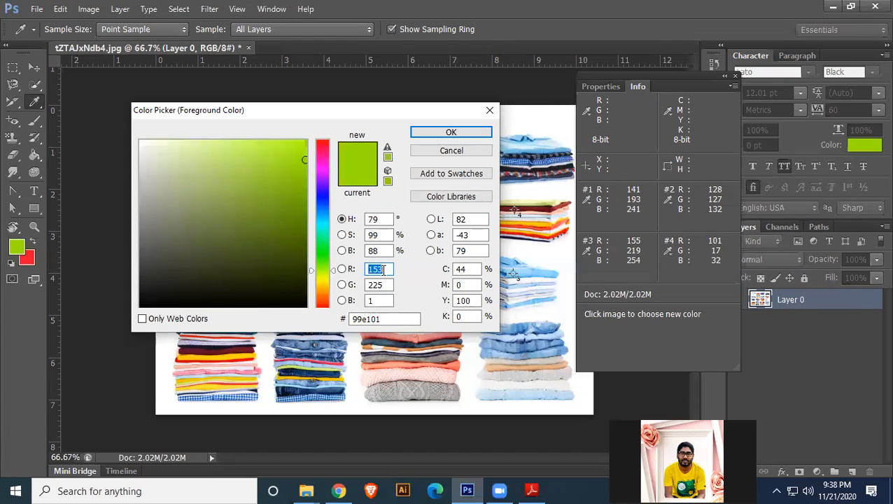
{"action": "type", "text": "101"}
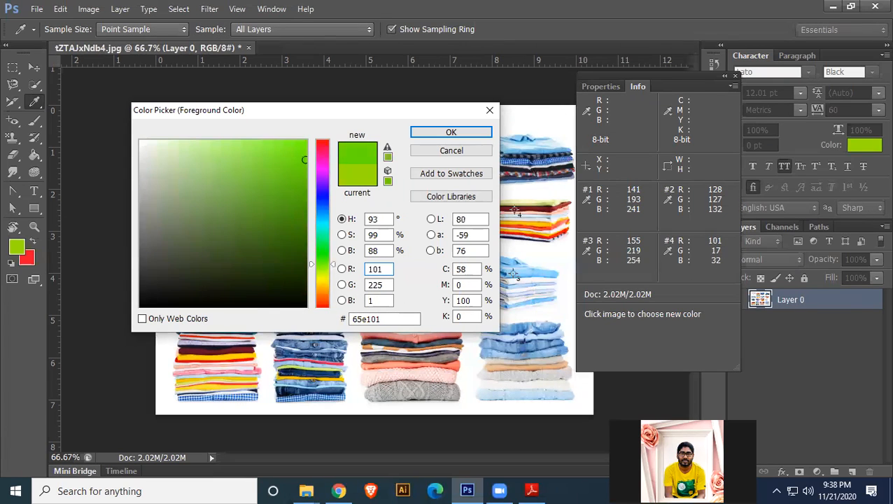
{"action": "key", "text": "Tab"}
{"action": "type", "text": "17"}
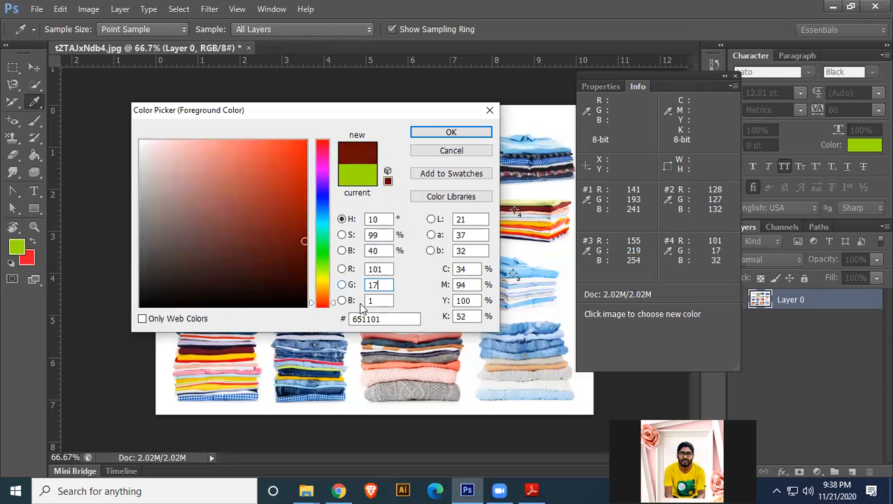
{"action": "key", "text": "Tab"}
{"action": "type", "text": "32"}
{"action": "left_click", "coordinate": [451, 133]}
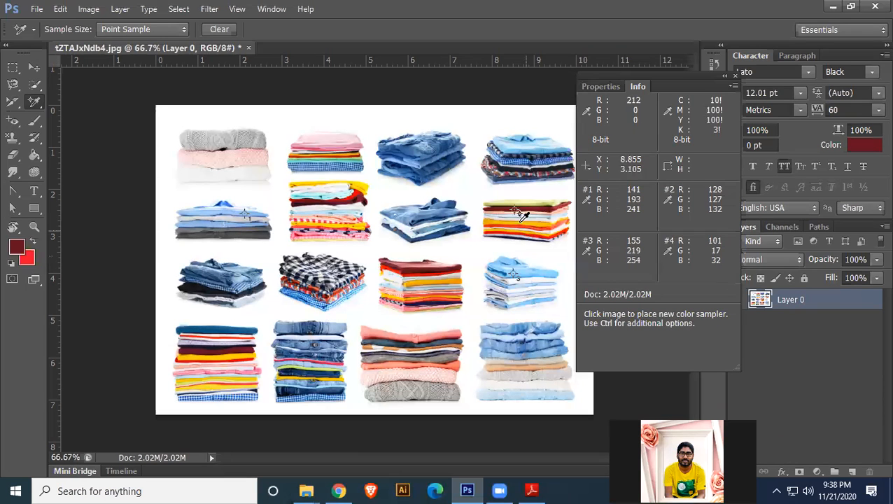
Move the fourth sampler onto the grey sweater, then clear all color samplers and close the Info panel
{"action": "mouse_move", "coordinate": [514, 210]}
{"action": "left_mouse_down"}
{"action": "mouse_move", "coordinate": [481, 286]}
{"action": "mouse_move", "coordinate": [537, 277]}
{"action": "mouse_move", "coordinate": [230, 137]}
{"action": "left_mouse_up"}
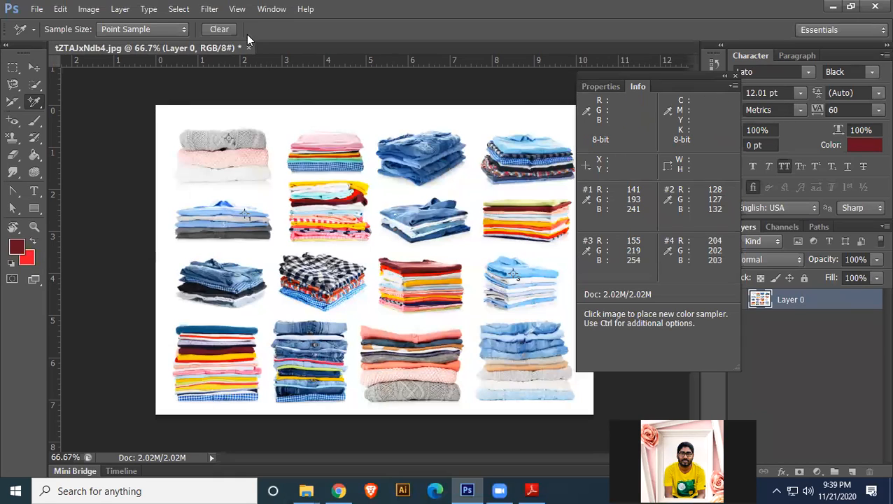
{"action": "left_click", "coordinate": [222, 29]}
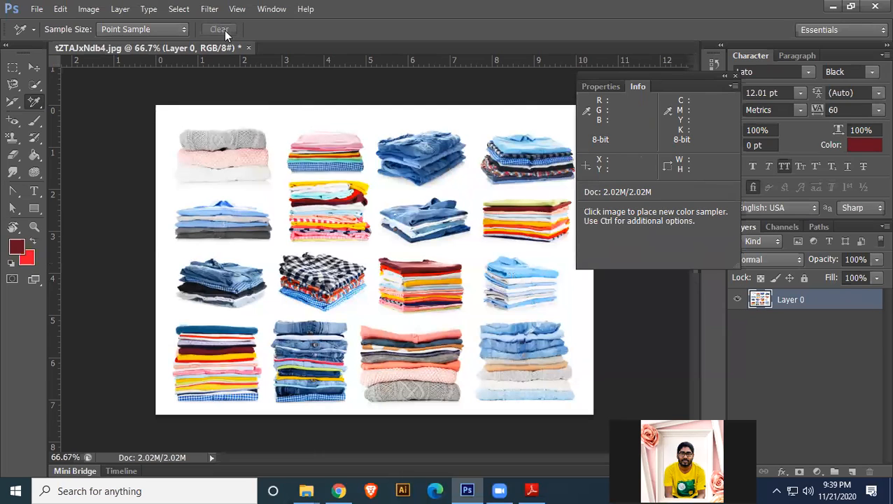
{"action": "left_click", "coordinate": [34, 68]}
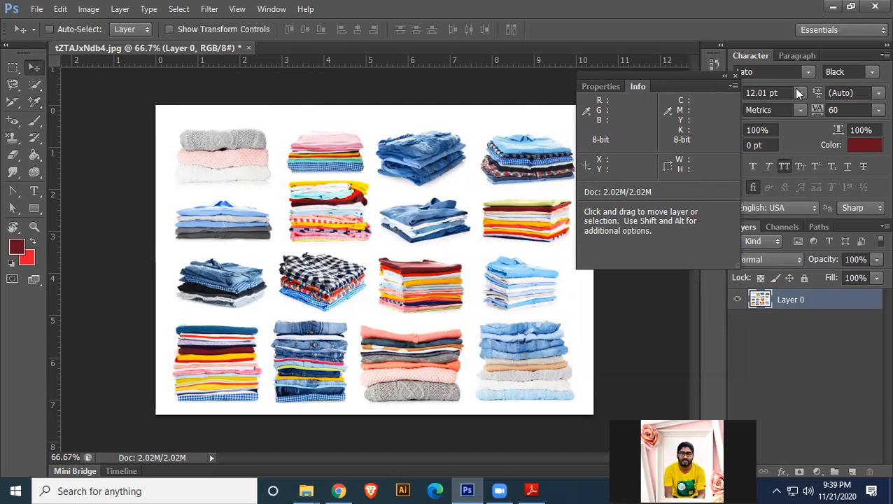
{"action": "left_click", "coordinate": [734, 75]}
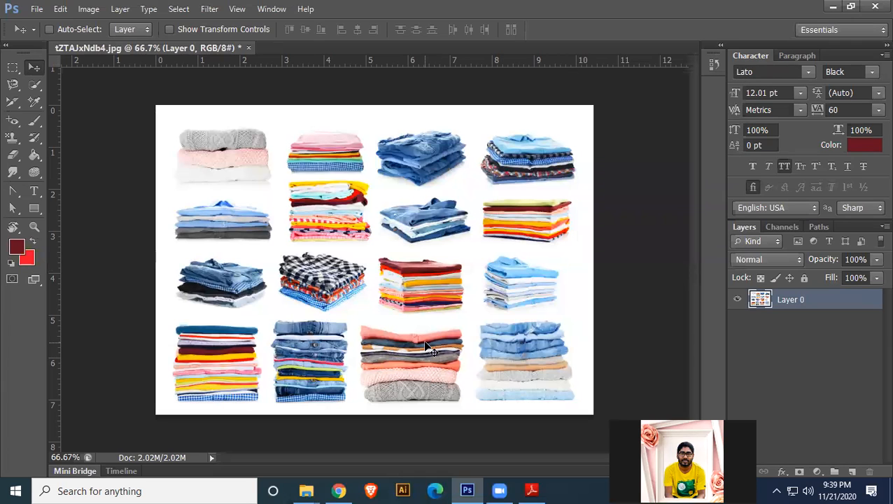
Measure the height of the first row's last stack and the width of its first stack with the Ruler Tool
{"action": "left_click", "coordinate": [39, 102]}
{"action": "left_click_drag", "start_coordinate": [39, 103], "coordinate": [104, 127]}
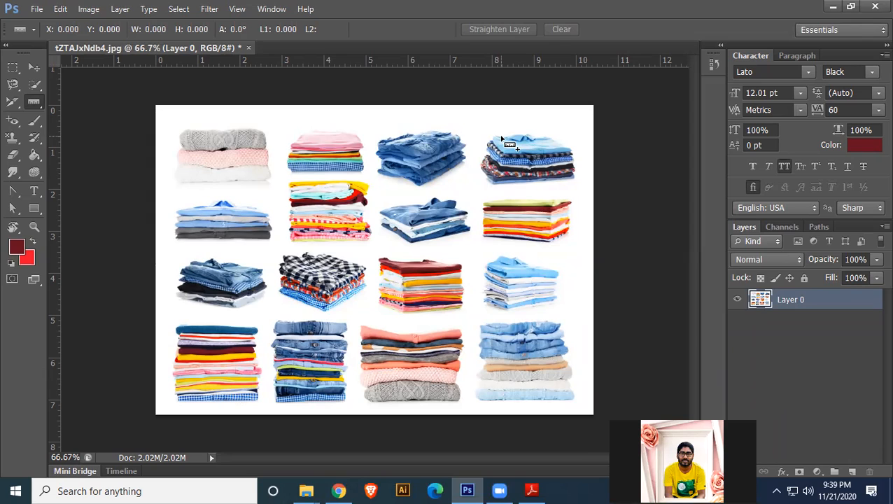
{"action": "left_click_drag", "start_coordinate": [501, 138], "coordinate": [501, 185]}
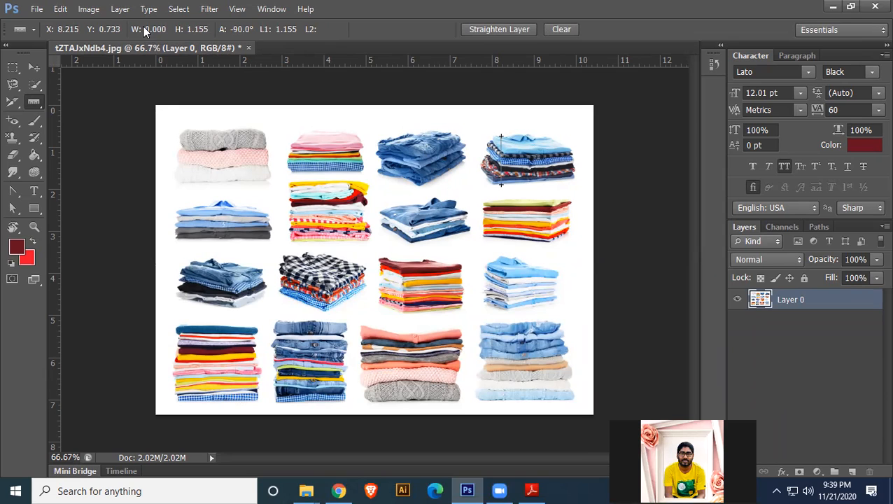
{"action": "left_click_drag", "start_coordinate": [178, 158], "coordinate": [272, 158]}
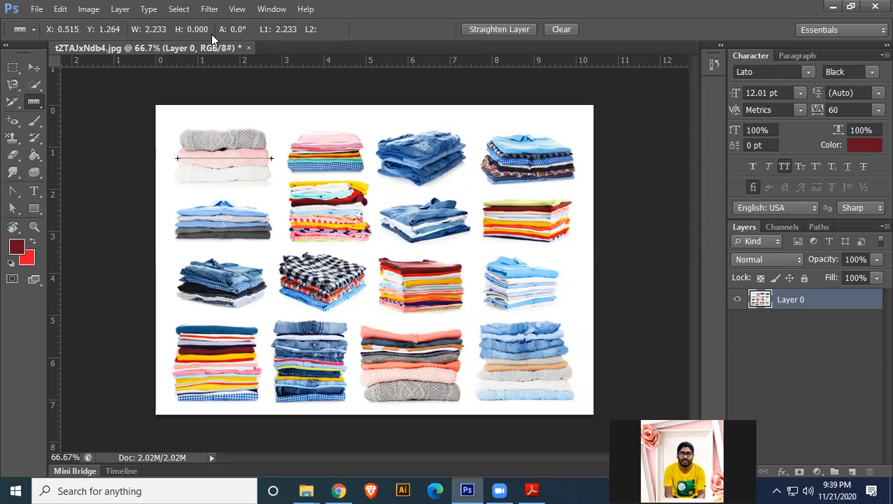
Add a note reading "color change" on the first row's pink stack with the Note Tool
{"action": "left_click", "coordinate": [36, 104]}
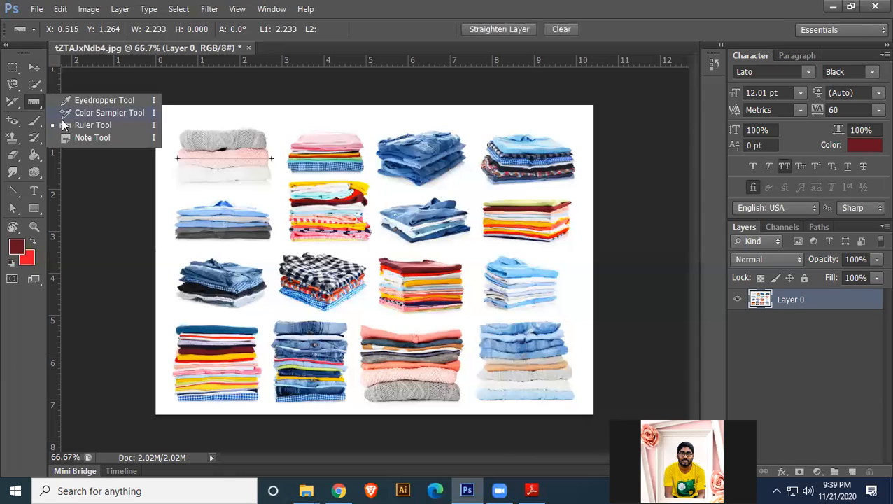
{"action": "left_click", "coordinate": [89, 136]}
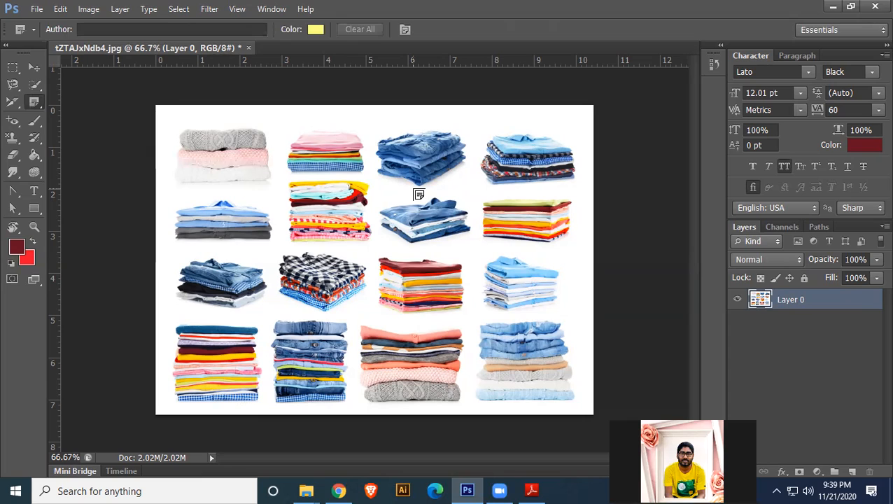
{"action": "left_click", "coordinate": [322, 148]}
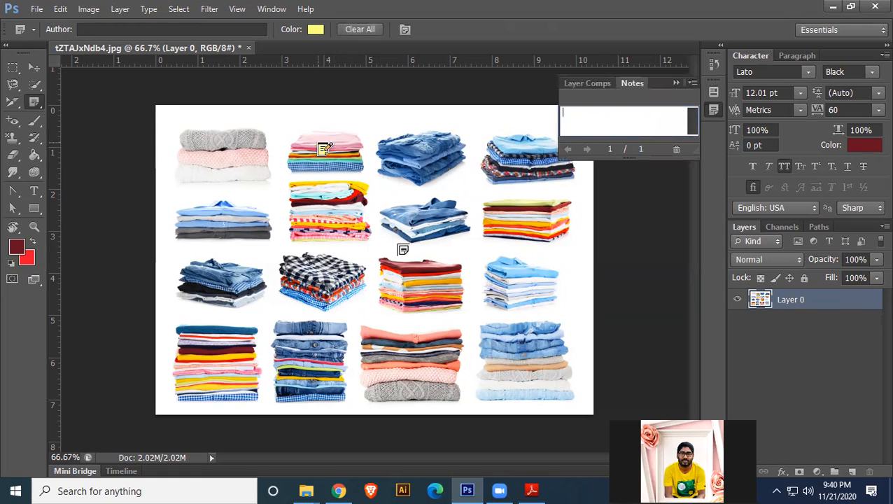
{"action": "type", "text": "color change"}
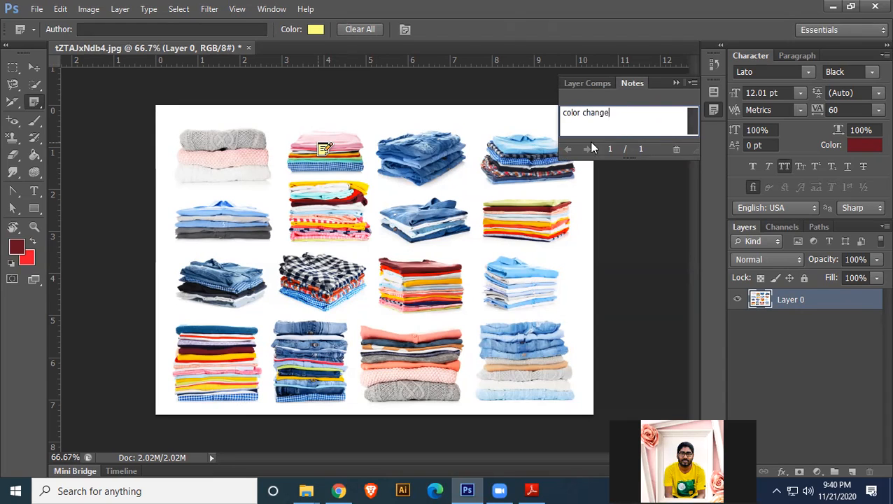
Add a note reading "change" on the fourth row's denim stack and one reading "color" on the first row's first stack
{"action": "left_click", "coordinate": [319, 342]}
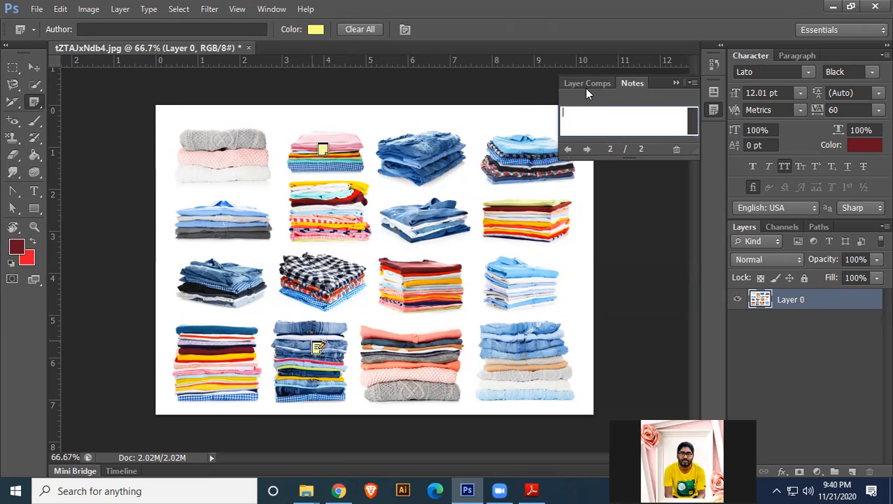
{"action": "type", "text": "change"}
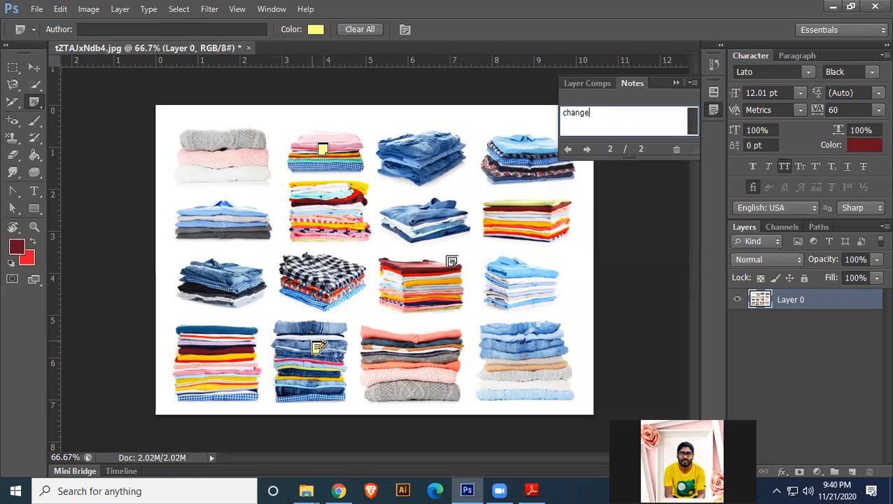
{"action": "left_click", "coordinate": [225, 163]}
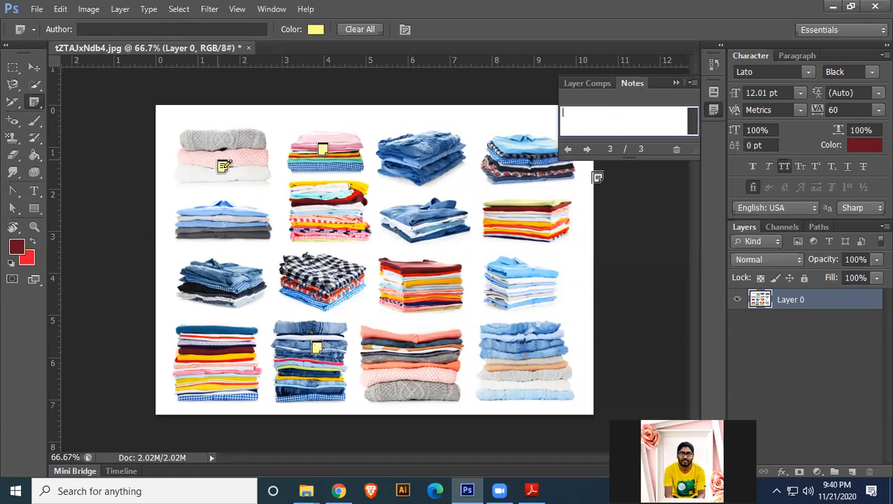
{"action": "type", "text": "color"}
Add notes on the last stacks of rows two, three and four, writing "ok" for row two and "no" for row four
{"action": "left_click", "coordinate": [544, 228]}
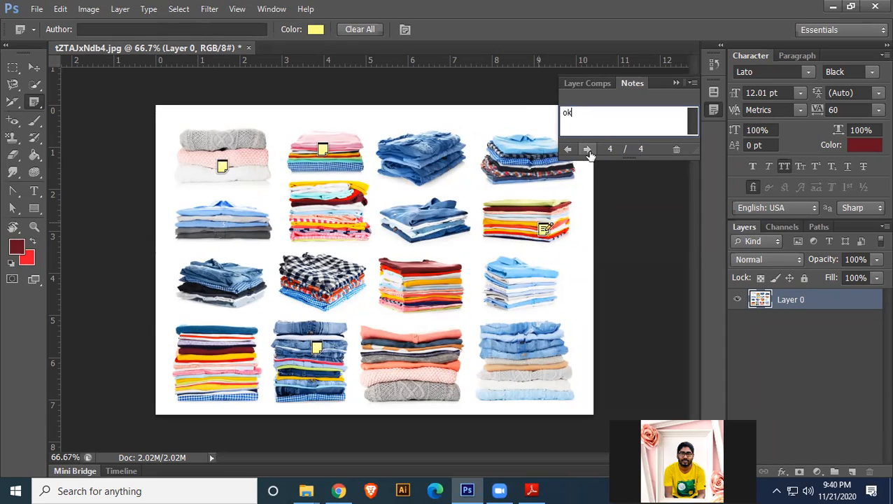
{"action": "left_click", "coordinate": [537, 291]}
{"action": "left_click", "coordinate": [516, 340]}
{"action": "type", "text": "no"}
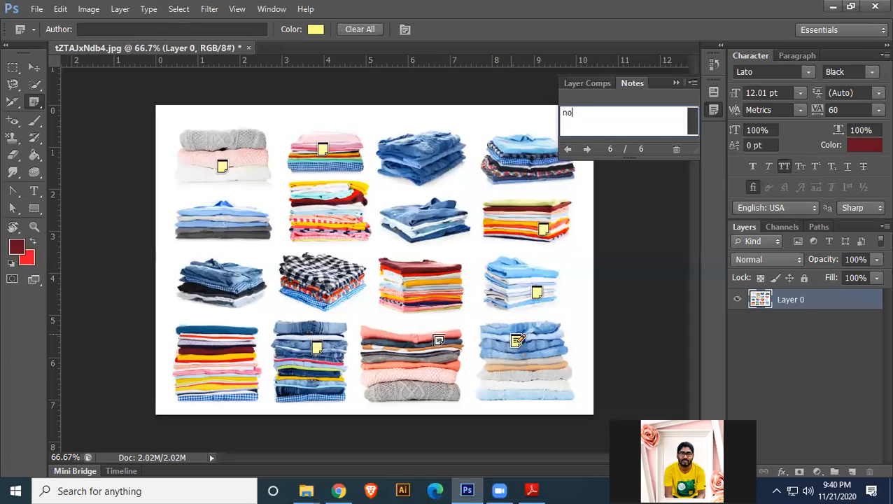
Place an empty note on the fourth row's coral stack and collapse the Notes panel
{"action": "left_click", "coordinate": [423, 387]}
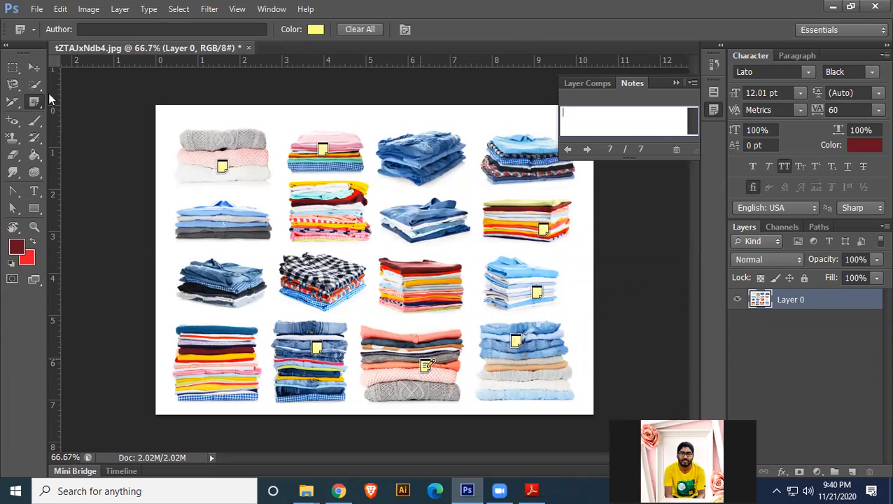
{"action": "left_click", "coordinate": [34, 67]}
{"action": "left_click", "coordinate": [675, 83]}
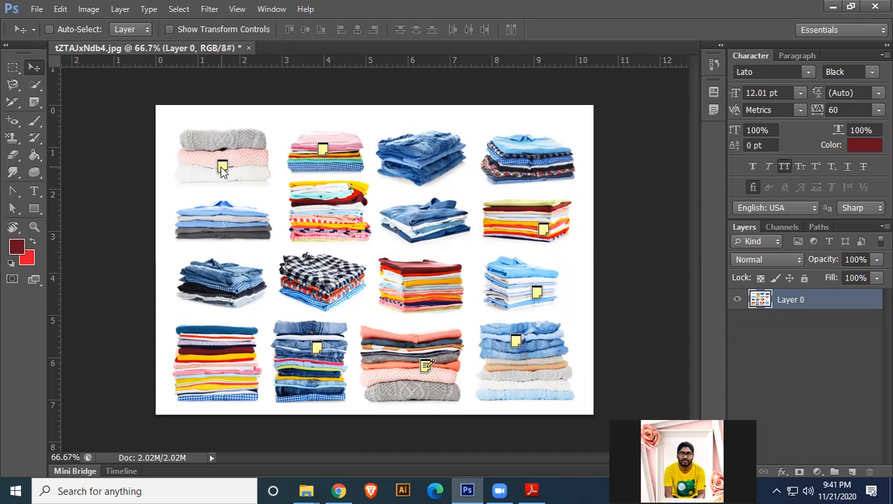
Save the annotated image to the Desktop as fffff in Photoshop format with its notes included
{"action": "key", "text": "ctrl+shift+s"}
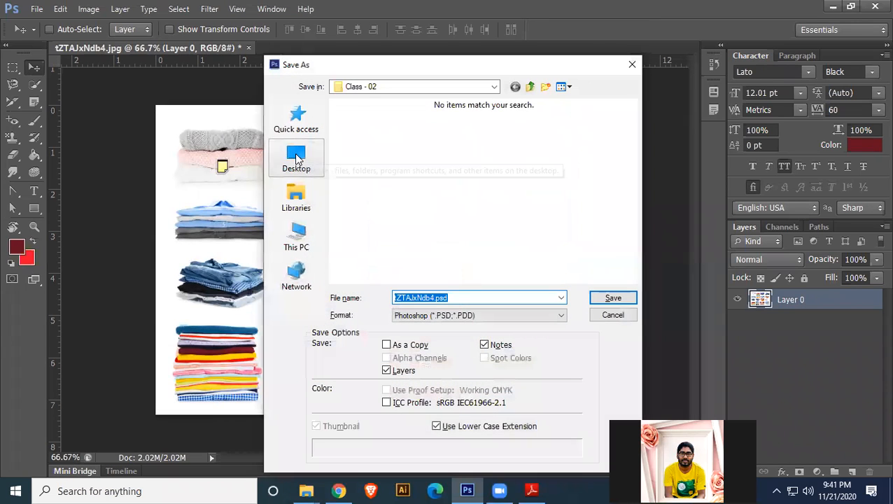
{"action": "type", "text": "fffff"}
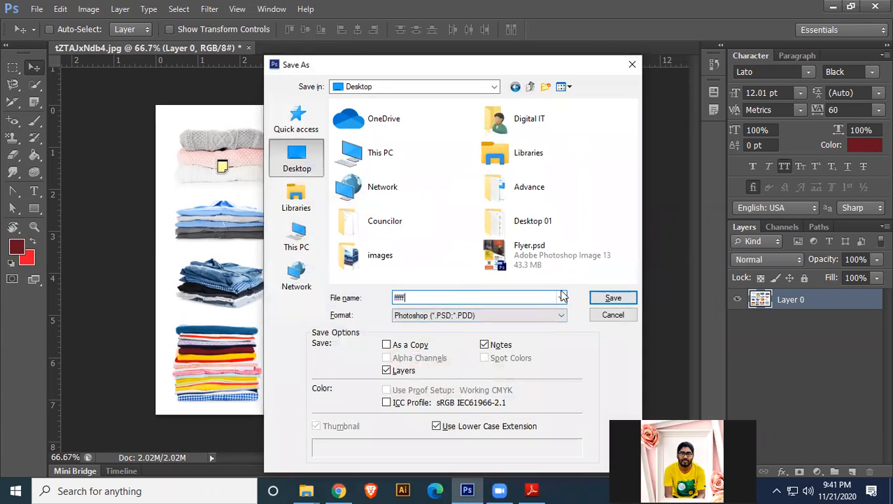
{"action": "left_click", "coordinate": [621, 298]}
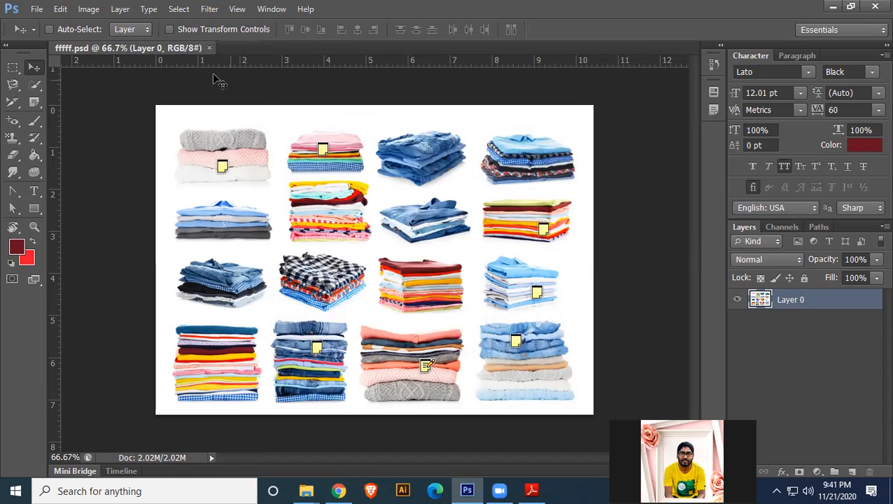
Close the document and reopen fffff.psd from the Windows desktop
{"action": "left_click", "coordinate": [209, 48]}
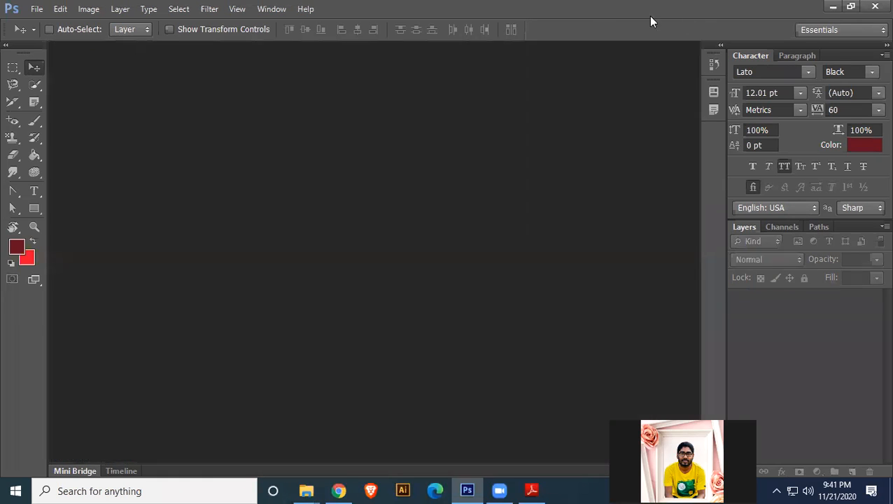
{"action": "left_click", "coordinate": [831, 8]}
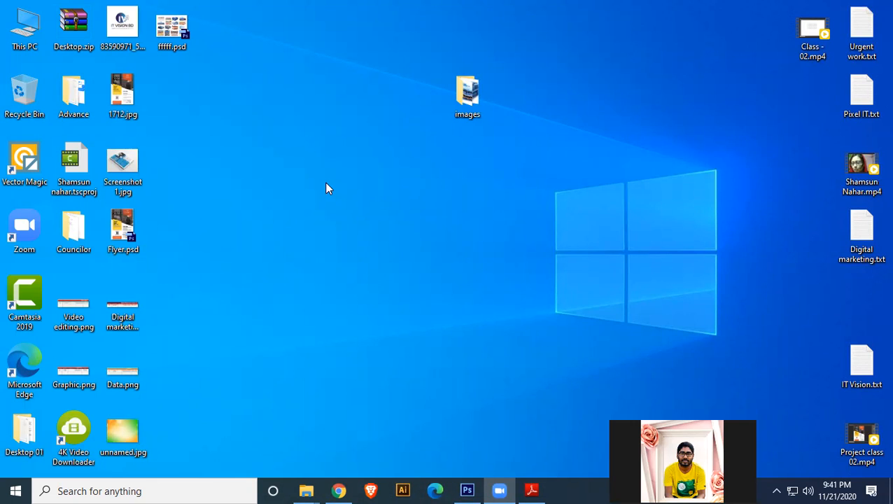
{"action": "double_click", "coordinate": [170, 28]}
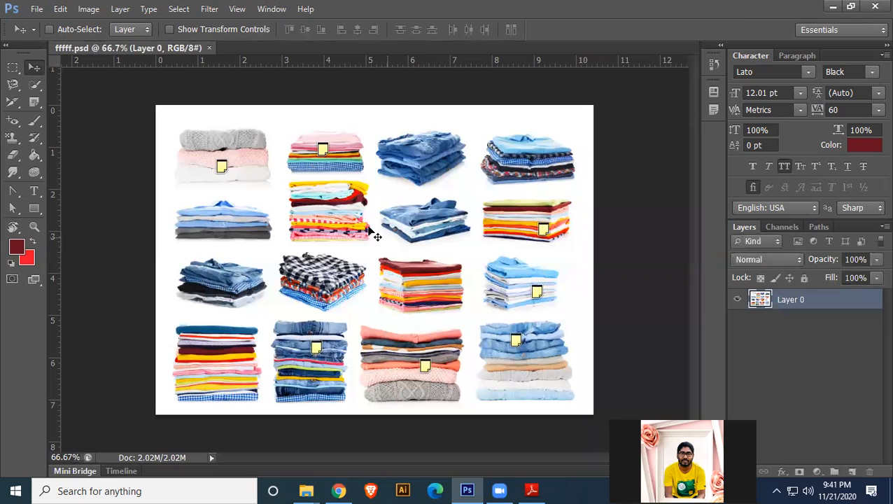
Read through the notes saved on the clothing stacks one after another, then collapse the Notes panel
{"action": "double_click", "coordinate": [221, 168]}
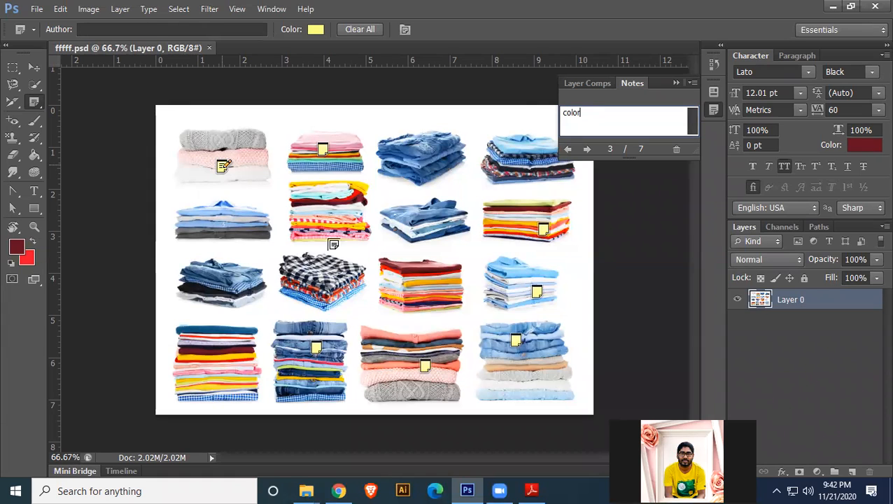
{"action": "left_click", "coordinate": [322, 149]}
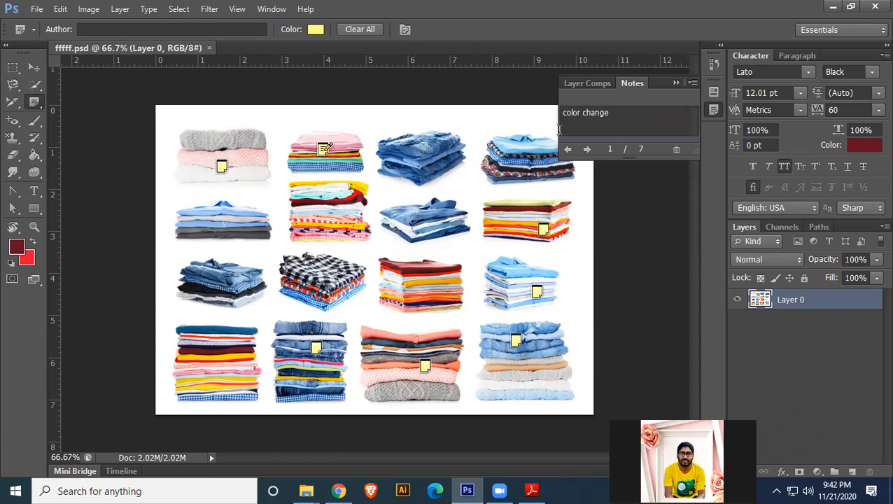
{"action": "left_click", "coordinate": [544, 228]}
{"action": "left_click", "coordinate": [537, 291]}
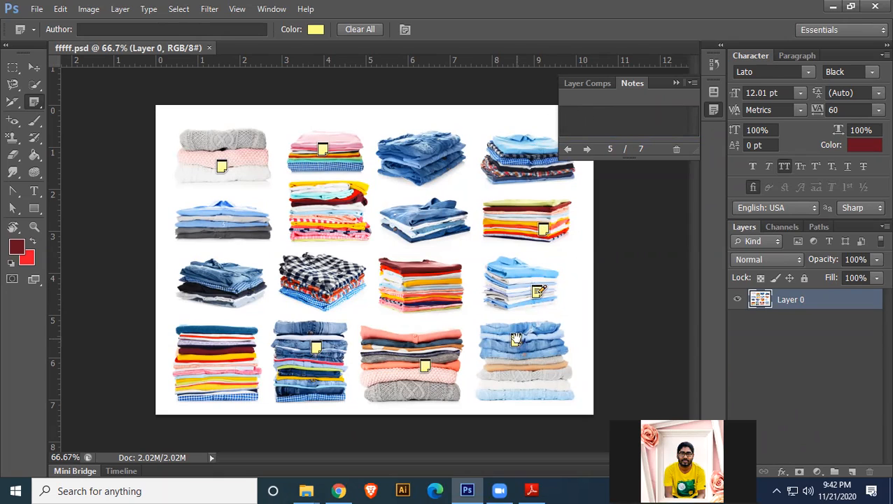
{"action": "left_click", "coordinate": [425, 364]}
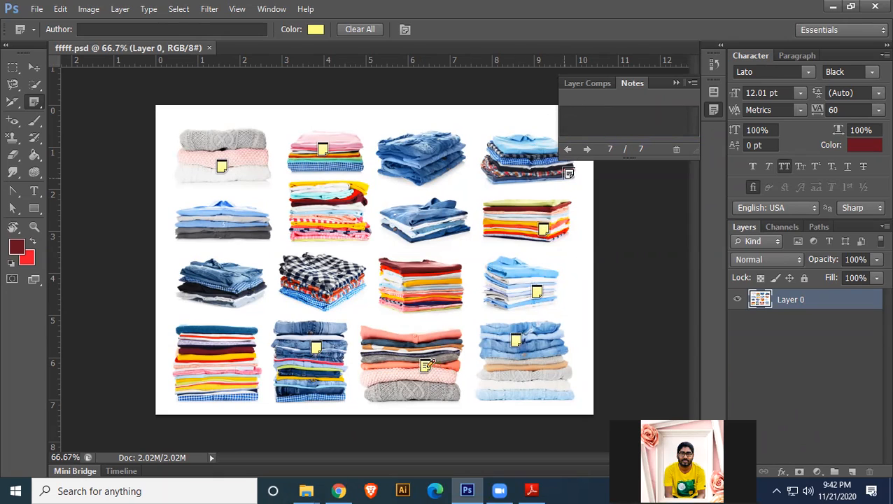
{"action": "left_click", "coordinate": [316, 346]}
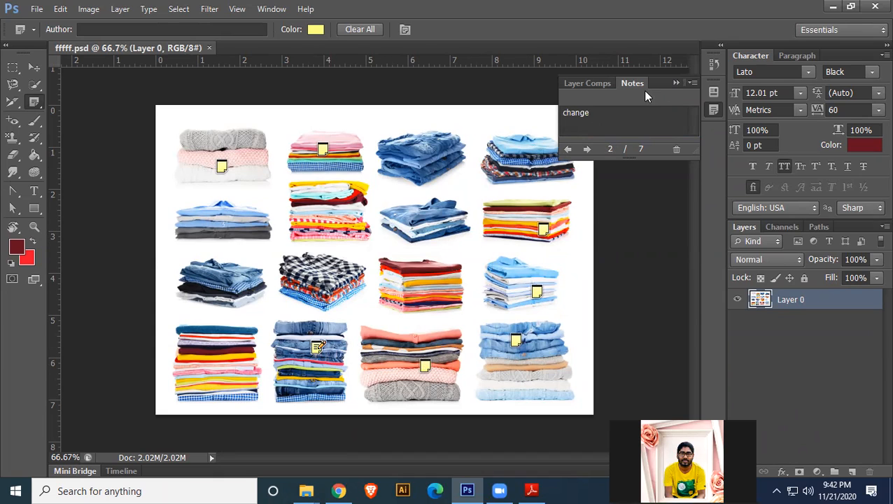
{"action": "left_click", "coordinate": [678, 84]}
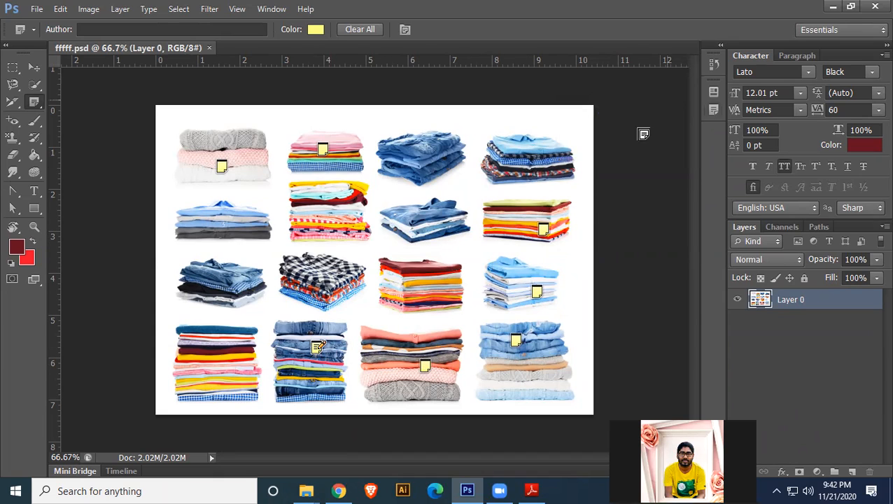
Clear all notes from the image with the Note Tool and return to the Move Tool
{"action": "left_click", "coordinate": [36, 69]}
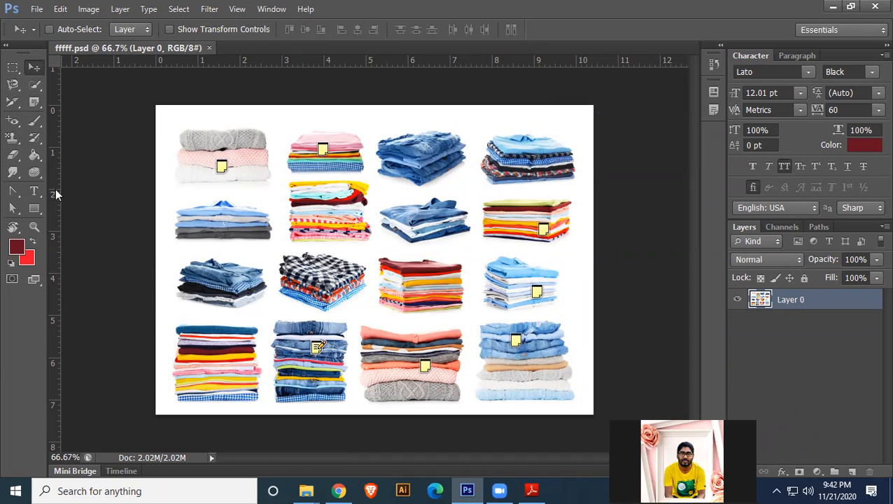
{"action": "left_click", "coordinate": [35, 103]}
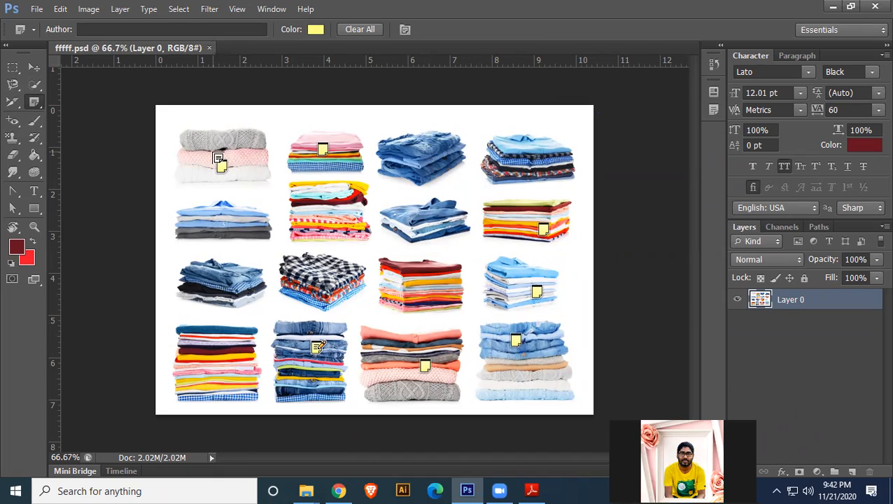
{"action": "left_click", "coordinate": [369, 30]}
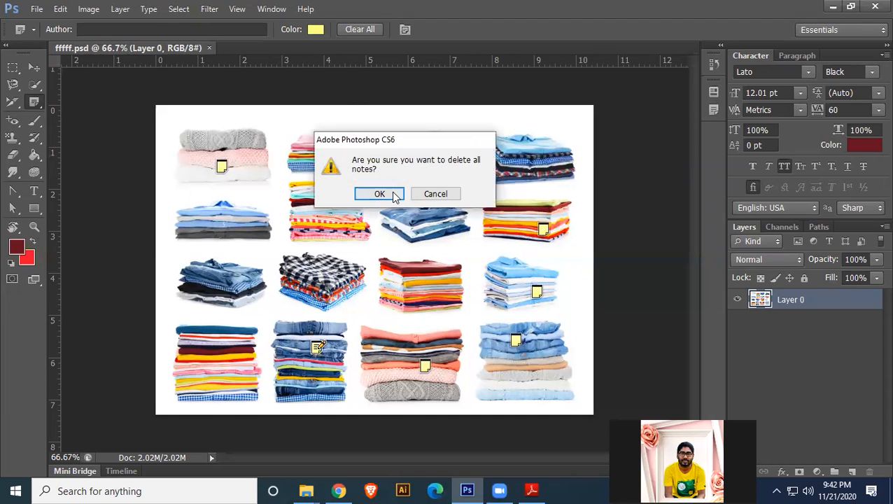
{"action": "left_click", "coordinate": [395, 196]}
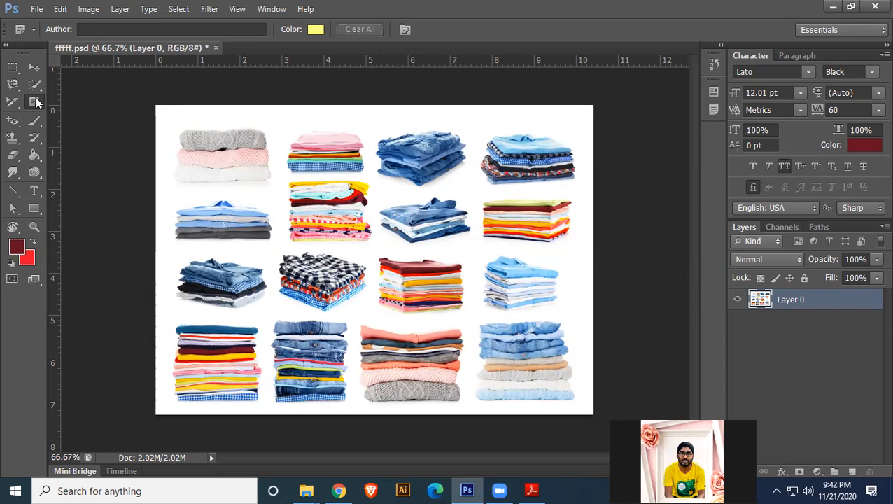
{"action": "right_click", "coordinate": [37, 100]}
{"action": "left_click", "coordinate": [34, 67]}
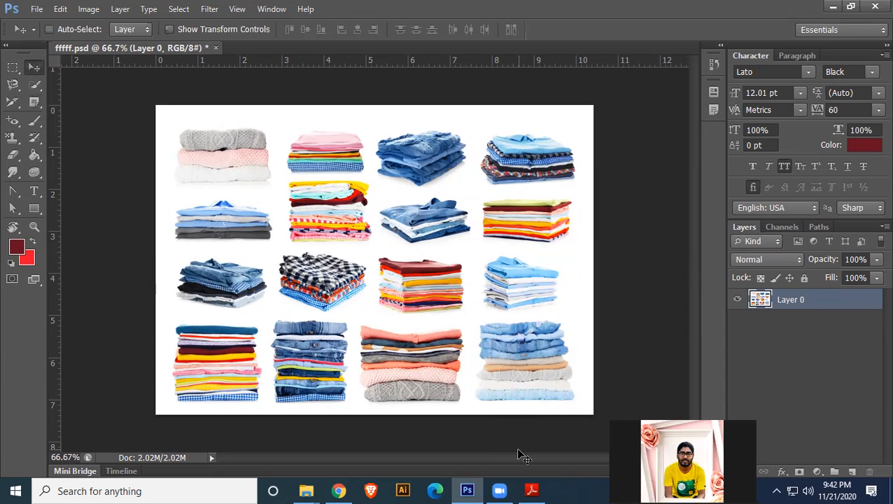
Switch to the PDF in Adobe Acrobat to consult it, and return to Photoshop
{"action": "left_click", "coordinate": [531, 489]}
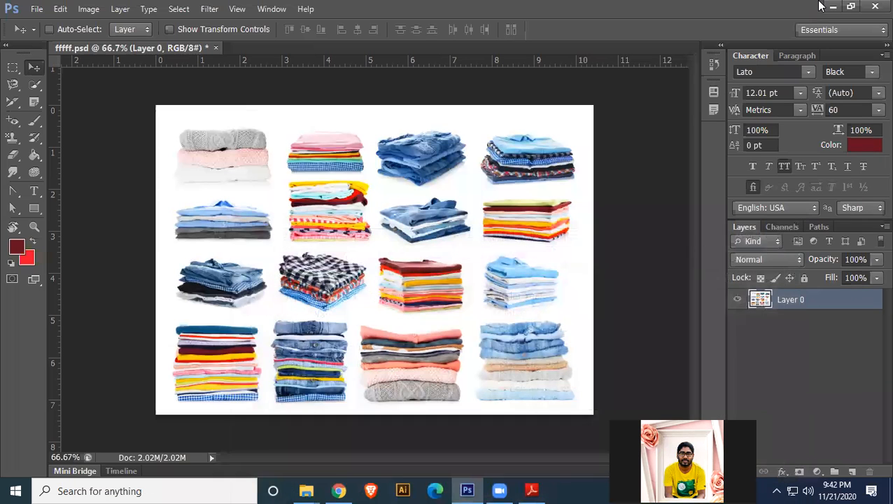
{"action": "left_click", "coordinate": [816, 7]}
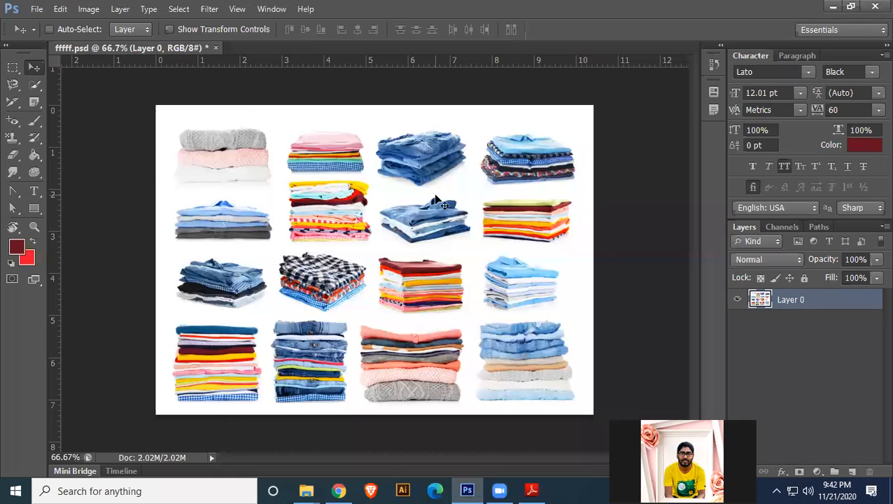
Start opening another file and bring up the list of folder locations to browse
{"action": "left_click", "coordinate": [36, 8]}
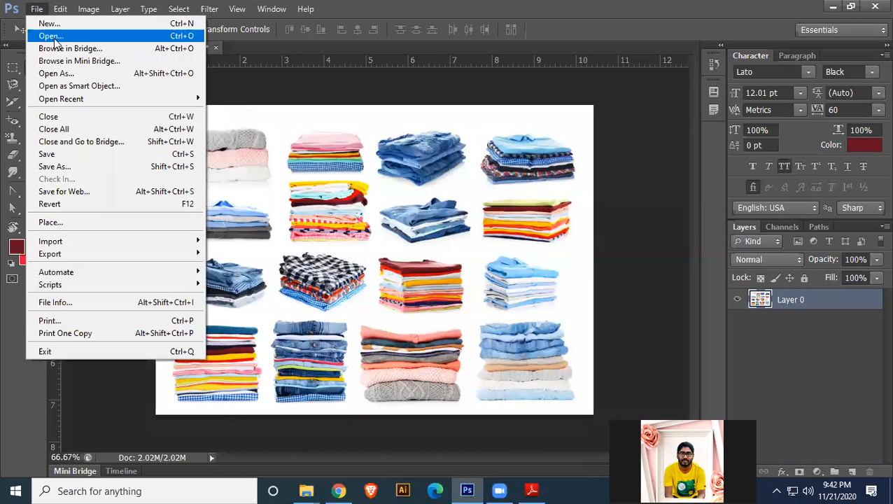
{"action": "left_click", "coordinate": [53, 37]}
{"action": "left_click", "coordinate": [498, 92]}
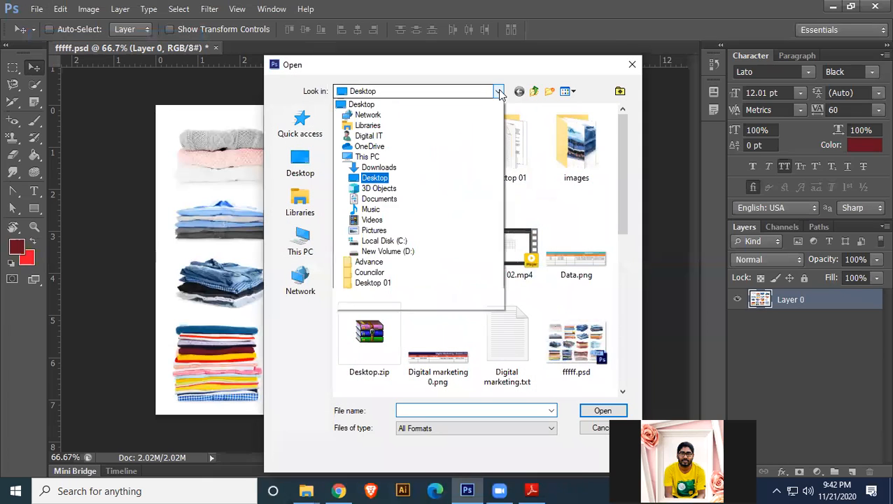
Browse for images on New Volume (D:) through My Subject and Pixel IT to the Class - 02 folder
{"action": "left_click", "coordinate": [413, 254]}
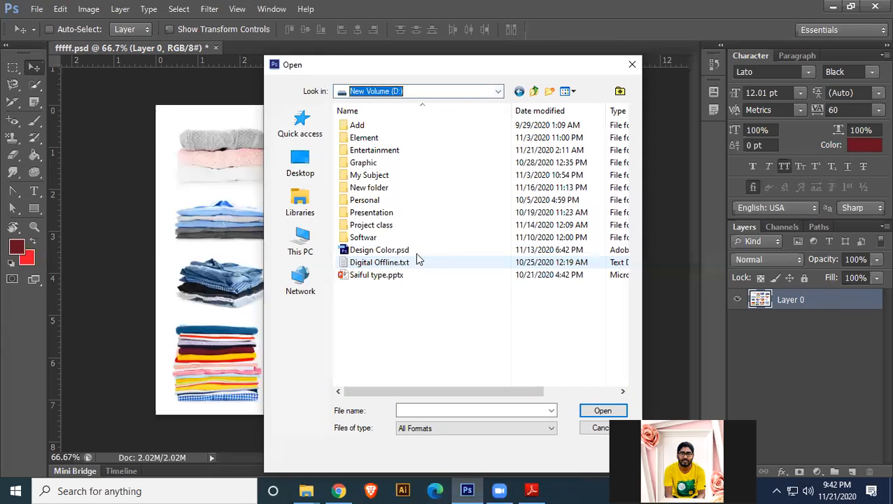
{"action": "double_click", "coordinate": [369, 175]}
{"action": "double_click", "coordinate": [369, 175]}
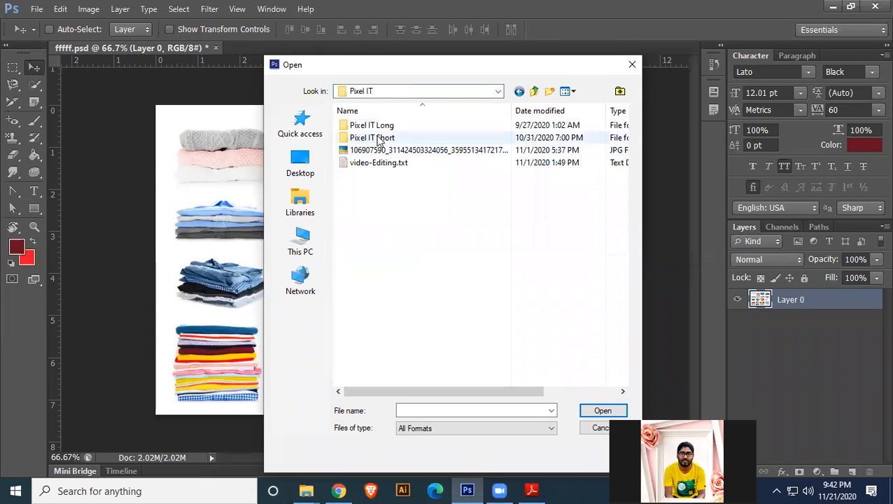
{"action": "double_click", "coordinate": [378, 128]}
{"action": "double_click", "coordinate": [378, 127]}
{"action": "double_click", "coordinate": [378, 136]}
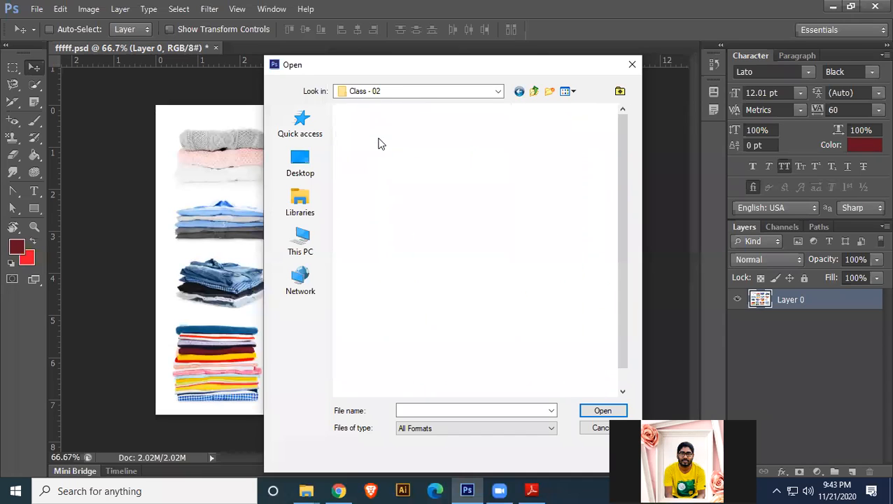
Open boats-4093089_1280.jpg, 3sGPPesNZN.jpg, the blank-screen smartphone template and zMivZHnlpp.jpg together
{"action": "left_click", "coordinate": [377, 242]}
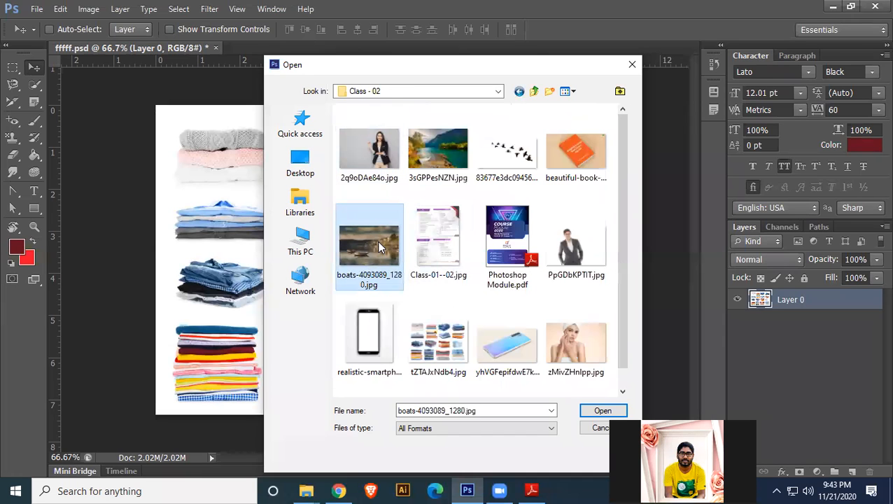
{"action": "left_click", "coordinate": [434, 163], "text": "ctrl"}
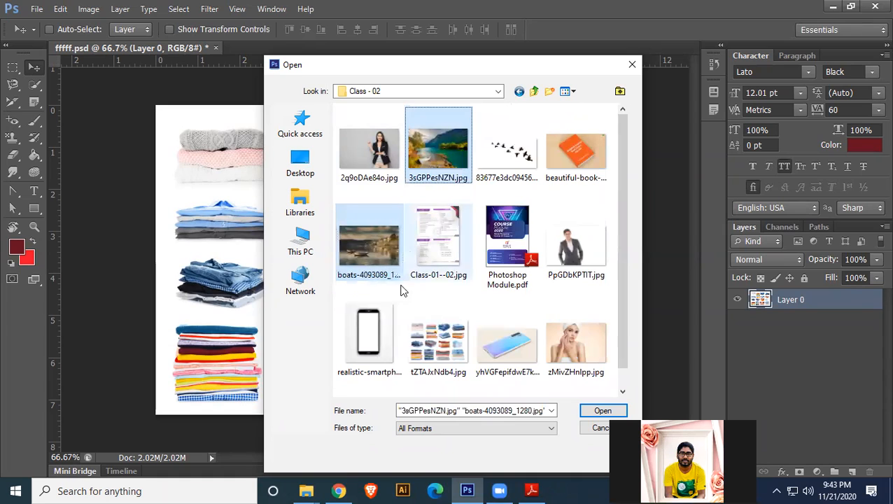
{"action": "left_click", "coordinate": [382, 340], "text": "ctrl"}
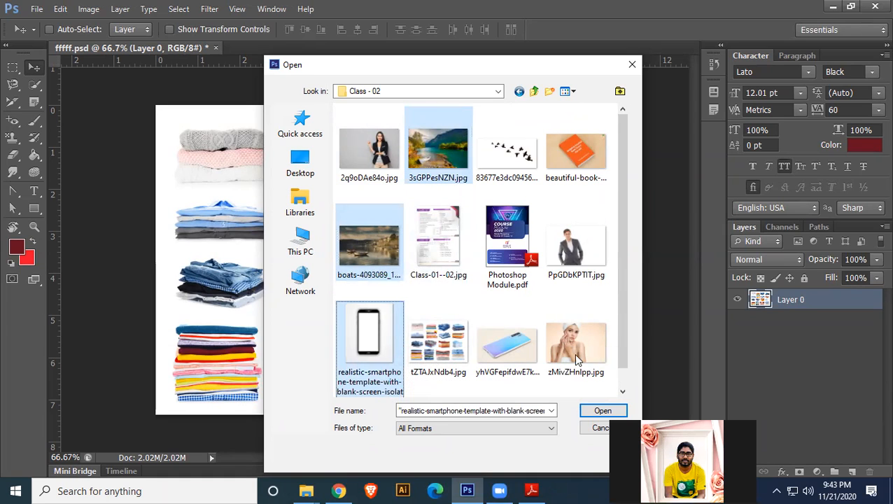
{"action": "left_click", "coordinate": [578, 320], "text": "ctrl"}
{"action": "left_click", "coordinate": [601, 410]}
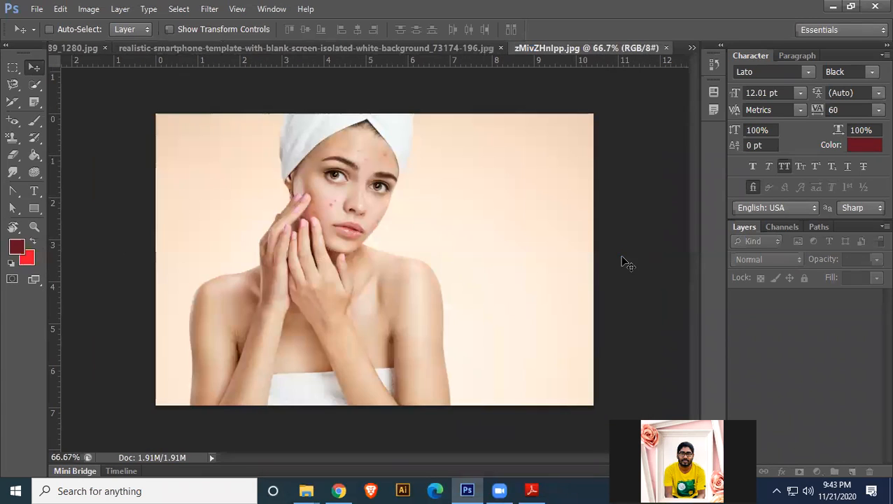
Switch to boats-4093089_1280.jpg and convert its locked Background into the editable Layer 0
{"action": "left_click", "coordinate": [158, 48]}
{"action": "left_click", "coordinate": [81, 48]}
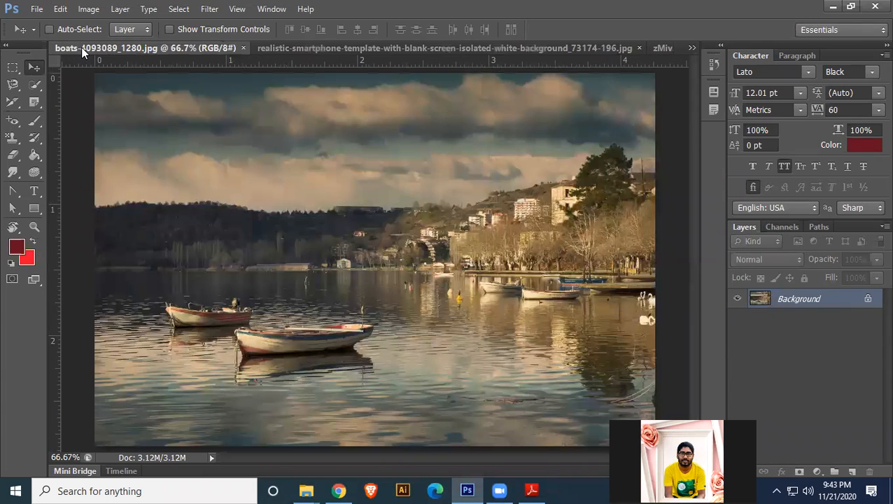
{"action": "double_click", "coordinate": [866, 300]}
{"action": "left_click", "coordinate": [555, 141]}
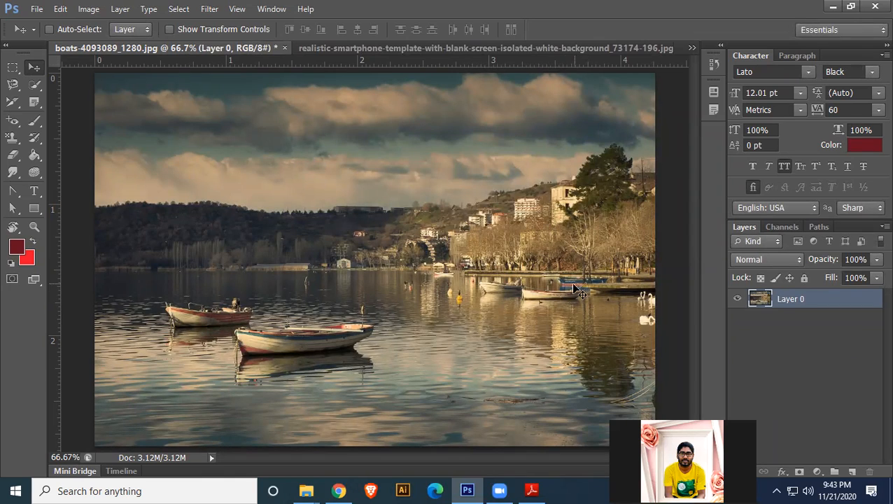
Clone the two foreground boats onto the water on their right and into the sky, using a 50 px Clone Stamp brush
{"action": "left_click", "coordinate": [13, 137]}
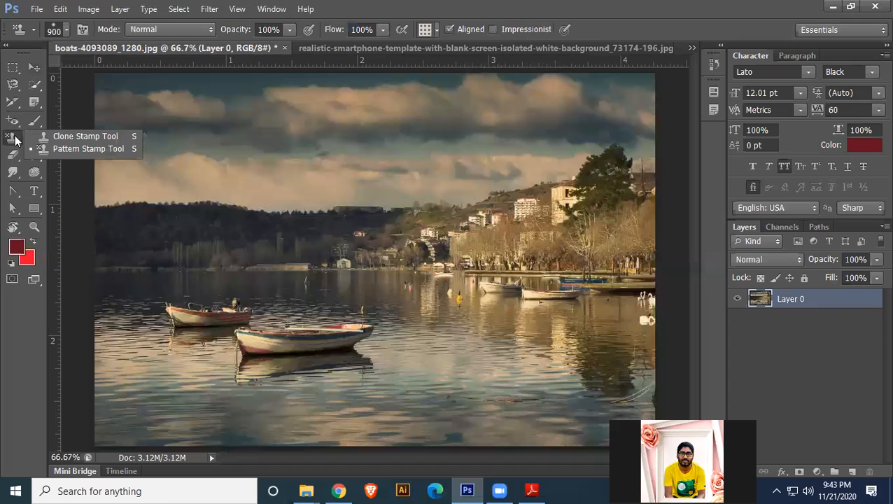
{"action": "left_click", "coordinate": [32, 66]}
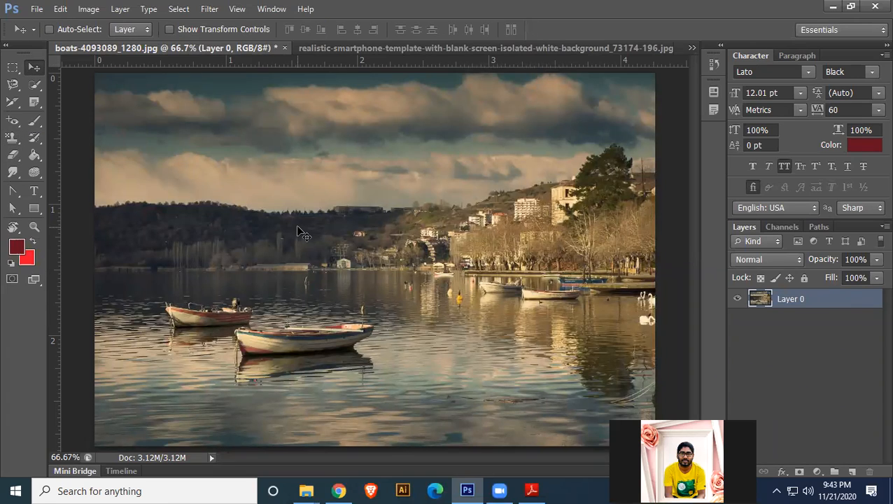
{"action": "key", "text": "s"}
{"action": "left_click", "coordinate": [13, 137]}
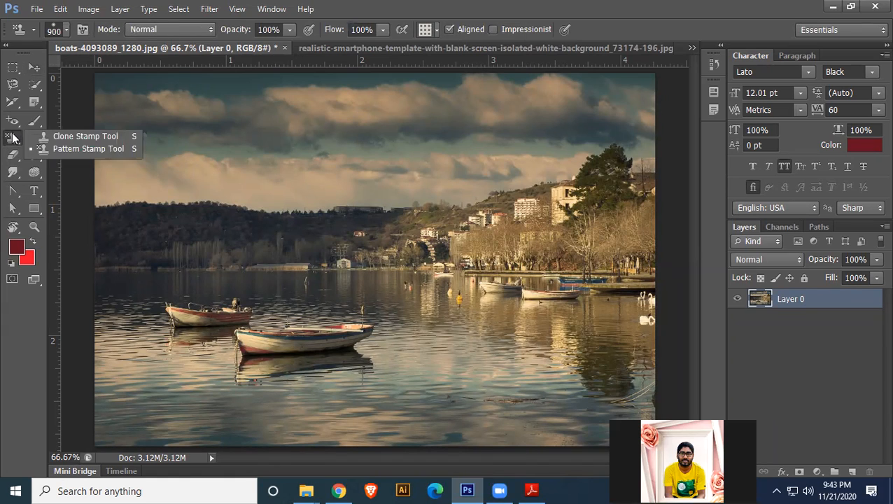
{"action": "left_click", "coordinate": [44, 136]}
{"action": "key", "text": "bracketleft"}
{"action": "key", "text": "bracketleft"}
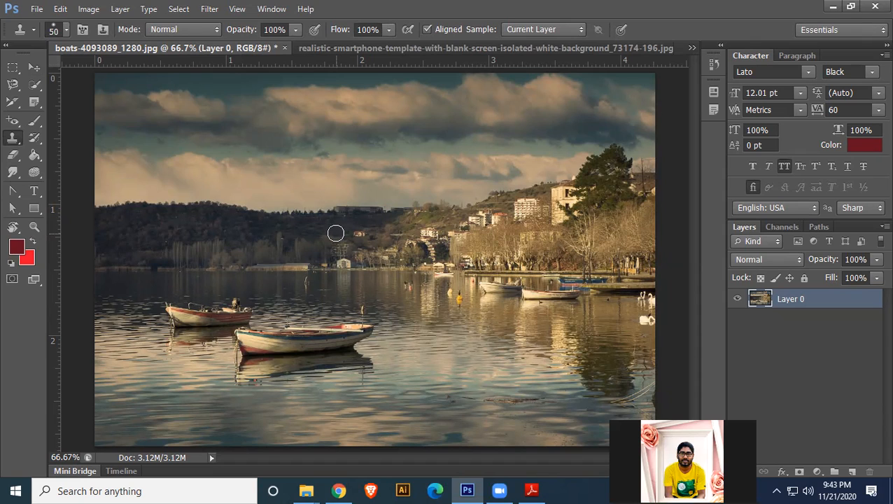
{"action": "left_click", "coordinate": [270, 343], "text": "alt"}
{"action": "mouse_move", "coordinate": [495, 322]}
{"action": "left_mouse_down"}
{"action": "mouse_move", "coordinate": [473, 312]}
{"action": "mouse_move", "coordinate": [524, 317]}
{"action": "mouse_move", "coordinate": [503, 324]}
{"action": "mouse_move", "coordinate": [513, 305]}
{"action": "mouse_move", "coordinate": [599, 299]}
{"action": "mouse_move", "coordinate": [566, 329]}
{"action": "mouse_move", "coordinate": [518, 343]}
{"action": "mouse_move", "coordinate": [451, 314]}
{"action": "mouse_move", "coordinate": [497, 310]}
{"action": "mouse_move", "coordinate": [399, 296]}
{"action": "mouse_move", "coordinate": [423, 308]}
{"action": "mouse_move", "coordinate": [384, 289]}
{"action": "mouse_move", "coordinate": [475, 305]}
{"action": "mouse_move", "coordinate": [431, 284]}
{"action": "left_mouse_up"}
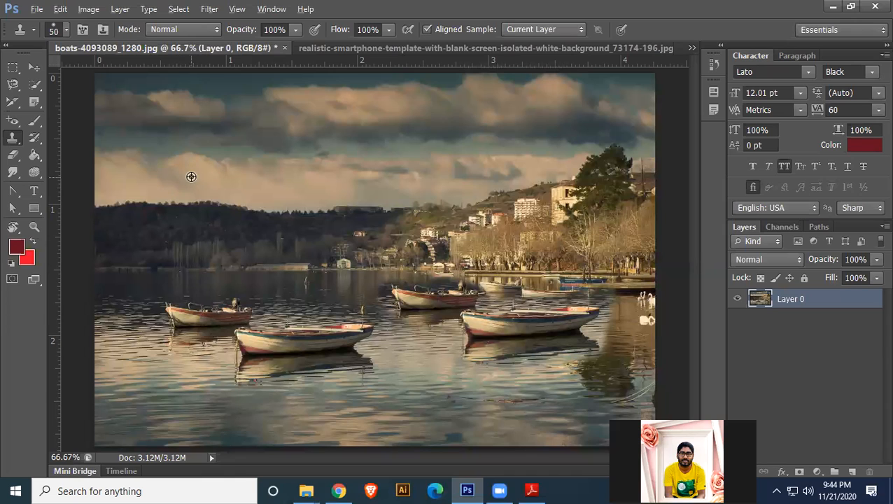
{"action": "left_click", "coordinate": [191, 317], "text": "alt"}
{"action": "mouse_move", "coordinate": [245, 157]}
{"action": "left_mouse_down"}
{"action": "mouse_move", "coordinate": [205, 165]}
{"action": "mouse_move", "coordinate": [297, 168]}
{"action": "mouse_move", "coordinate": [282, 154]}
{"action": "mouse_move", "coordinate": [234, 150]}
{"action": "mouse_move", "coordinate": [334, 148]}
{"action": "mouse_move", "coordinate": [284, 165]}
{"action": "mouse_move", "coordinate": [317, 168]}
{"action": "mouse_move", "coordinate": [315, 176]}
{"action": "mouse_move", "coordinate": [254, 175]}
{"action": "mouse_move", "coordinate": [388, 187]}
{"action": "mouse_move", "coordinate": [325, 163]}
{"action": "mouse_move", "coordinate": [409, 177]}
{"action": "mouse_move", "coordinate": [386, 192]}
{"action": "mouse_move", "coordinate": [442, 181]}
{"action": "mouse_move", "coordinate": [416, 163]}
{"action": "mouse_move", "coordinate": [345, 163]}
{"action": "mouse_move", "coordinate": [291, 142]}
{"action": "mouse_move", "coordinate": [219, 151]}
{"action": "mouse_move", "coordinate": [259, 183]}
{"action": "mouse_move", "coordinate": [432, 200]}
{"action": "mouse_move", "coordinate": [386, 210]}
{"action": "mouse_move", "coordinate": [303, 203]}
{"action": "left_mouse_up"}
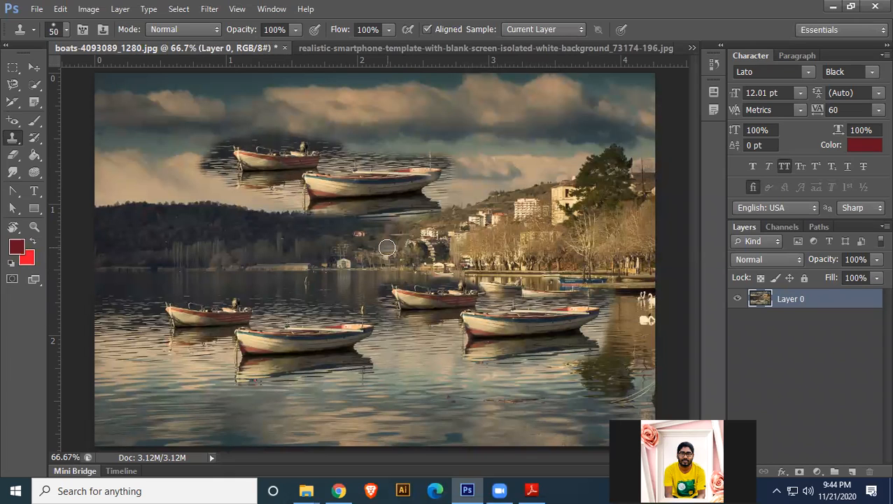
Clone sky over the water patches between the two sky boats and around the larger boat's right end
{"action": "left_click", "coordinate": [362, 142], "text": "alt"}
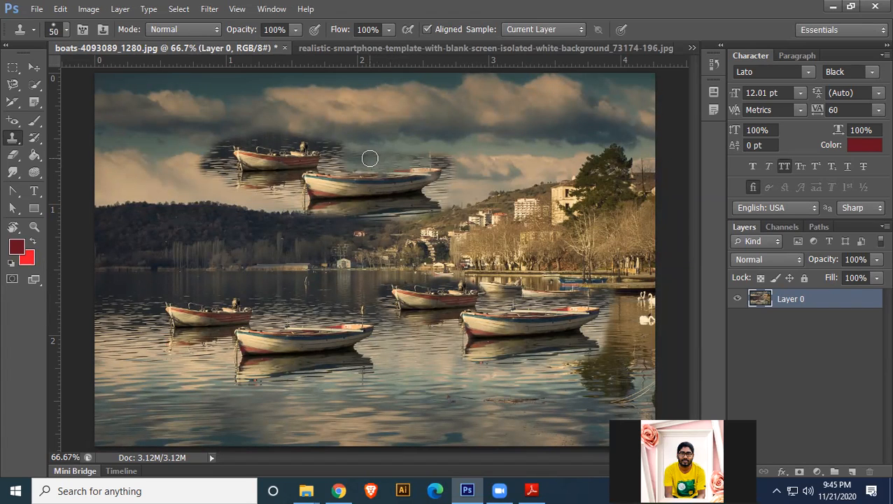
{"action": "left_click", "coordinate": [336, 137], "text": "alt"}
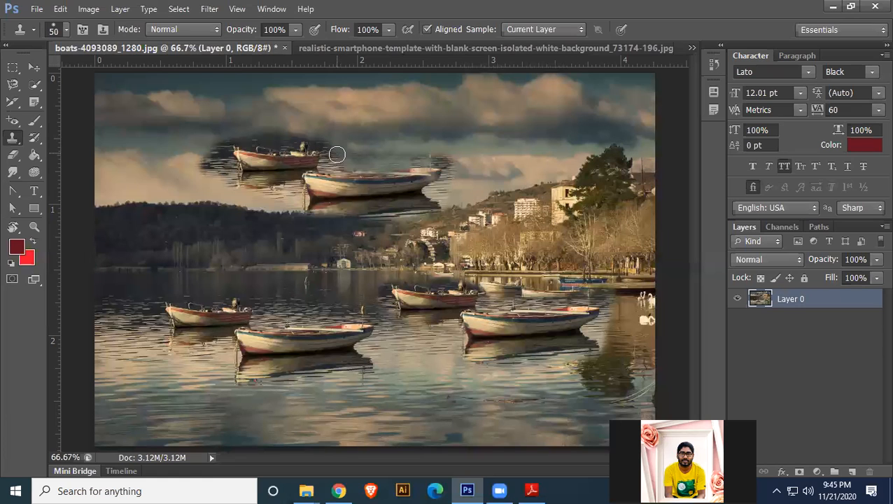
{"action": "mouse_move", "coordinate": [321, 139]}
{"action": "left_mouse_down"}
{"action": "mouse_move", "coordinate": [329, 156]}
{"action": "mouse_move", "coordinate": [409, 188]}
{"action": "mouse_move", "coordinate": [388, 172]}
{"action": "left_mouse_up"}
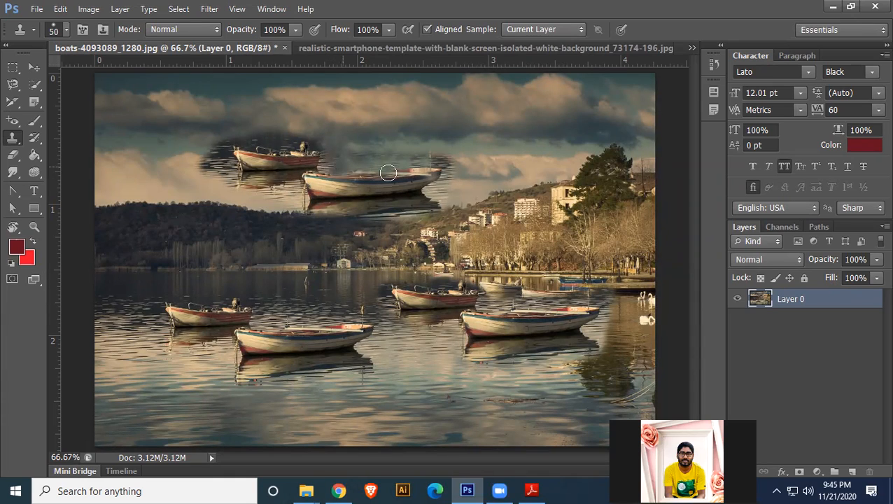
{"action": "left_click", "coordinate": [463, 186], "text": "alt"}
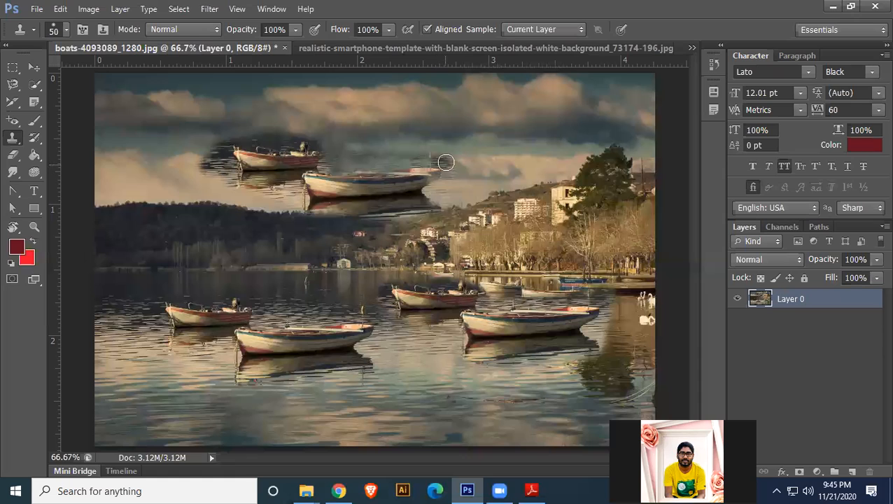
{"action": "left_click_drag", "start_coordinate": [445, 174], "coordinate": [436, 158]}
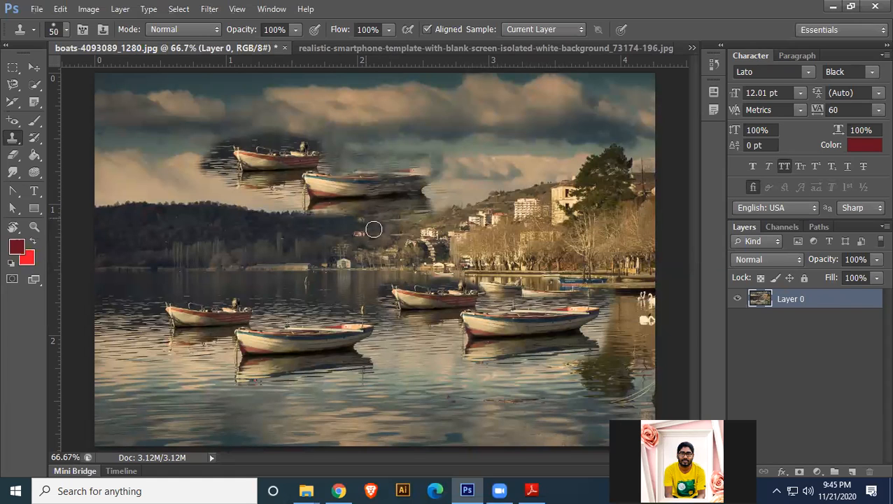
Stamp nearby hill and sky over the larger sky boat's reflection, bow and upper edge
{"action": "mouse_move", "coordinate": [332, 209]}
{"action": "left_mouse_down"}
{"action": "mouse_move", "coordinate": [300, 207]}
{"action": "mouse_move", "coordinate": [354, 209]}
{"action": "mouse_move", "coordinate": [320, 211]}
{"action": "left_mouse_up"}
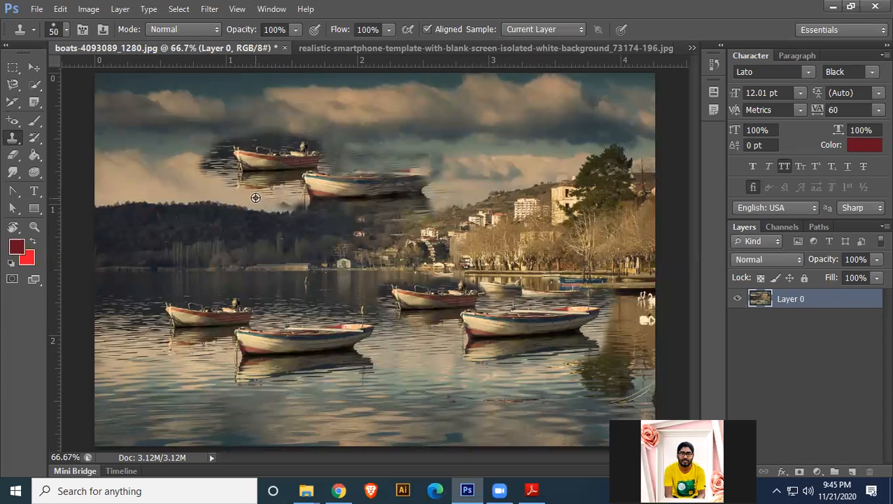
{"action": "left_click", "coordinate": [292, 191]}
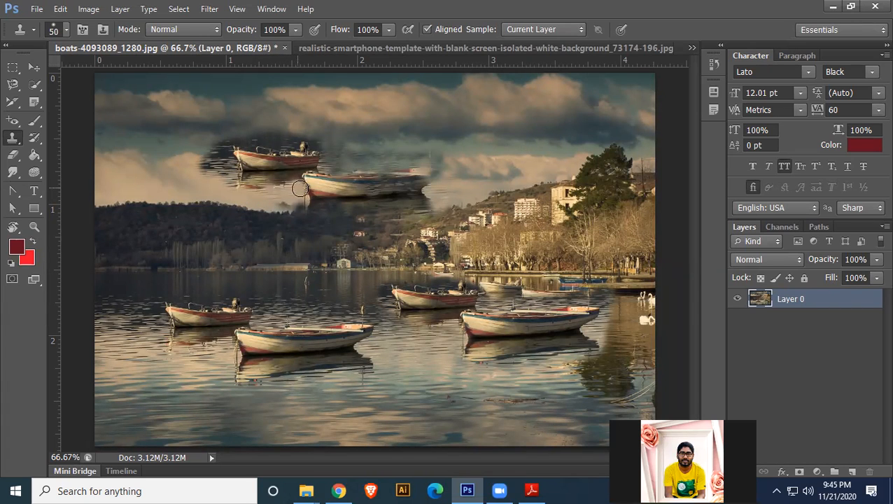
{"action": "left_click_drag", "start_coordinate": [318, 179], "coordinate": [343, 175]}
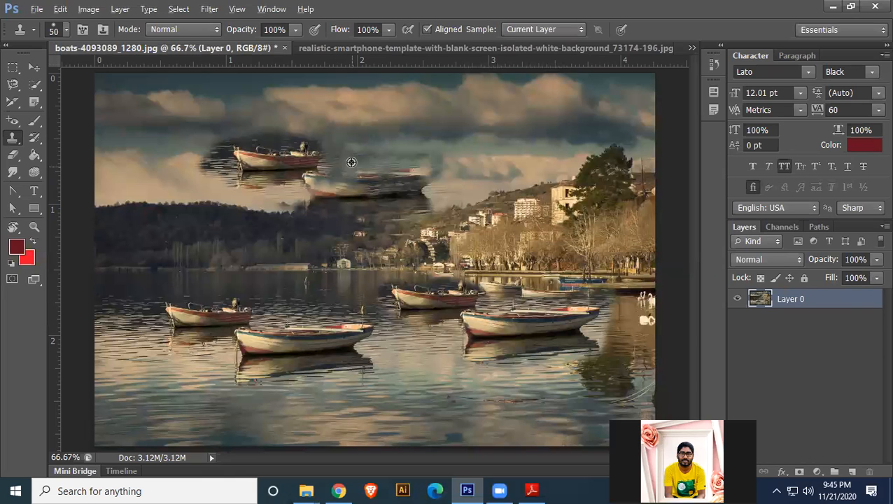
{"action": "left_click", "coordinate": [349, 176]}
{"action": "left_click", "coordinate": [361, 169]}
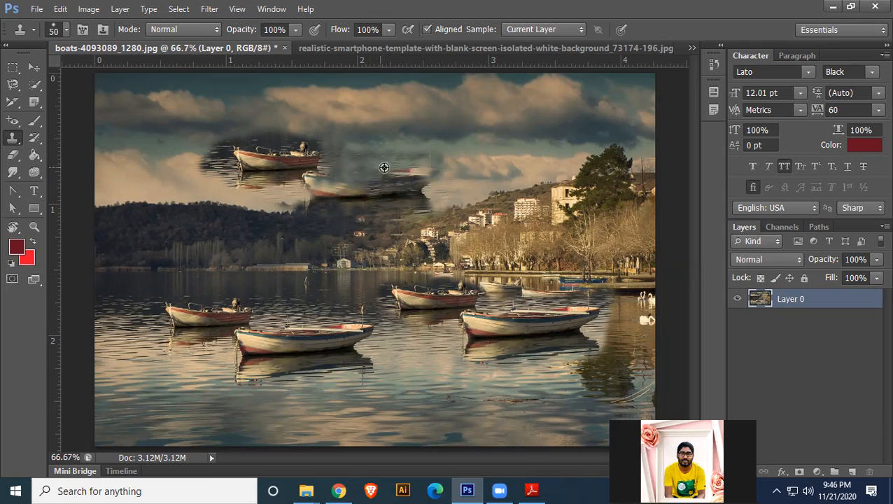
{"action": "left_click", "coordinate": [427, 166]}
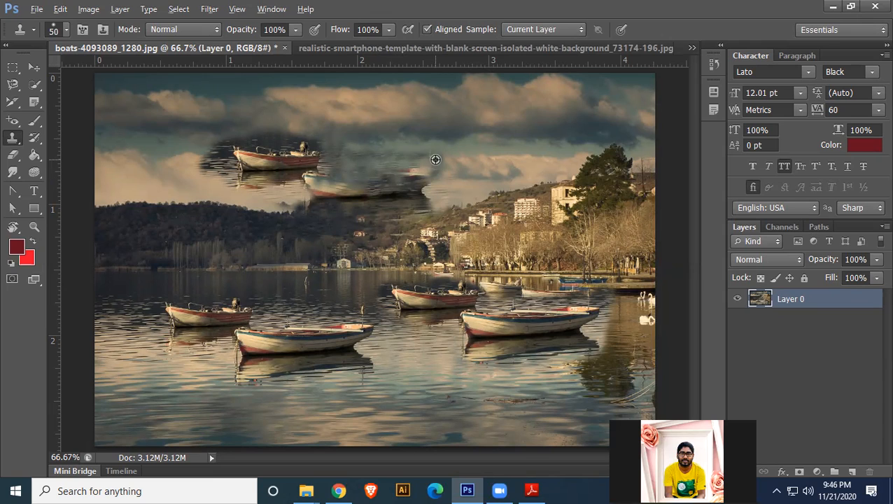
Cover the right half of the larger sky boat with repeatedly sampled sky and cloud
{"action": "left_click", "coordinate": [384, 159], "text": "alt"}
{"action": "left_click", "coordinate": [420, 171]}
{"action": "left_click", "coordinate": [403, 155], "text": "alt"}
{"action": "left_click", "coordinate": [415, 175]}
{"action": "left_click", "coordinate": [444, 187], "text": "alt"}
{"action": "left_click", "coordinate": [414, 193]}
{"action": "left_click", "coordinate": [458, 183], "text": "alt"}
{"action": "mouse_move", "coordinate": [412, 194]}
{"action": "left_mouse_down"}
{"action": "mouse_move", "coordinate": [379, 196]}
{"action": "mouse_move", "coordinate": [368, 185]}
{"action": "mouse_move", "coordinate": [428, 202]}
{"action": "left_mouse_up"}
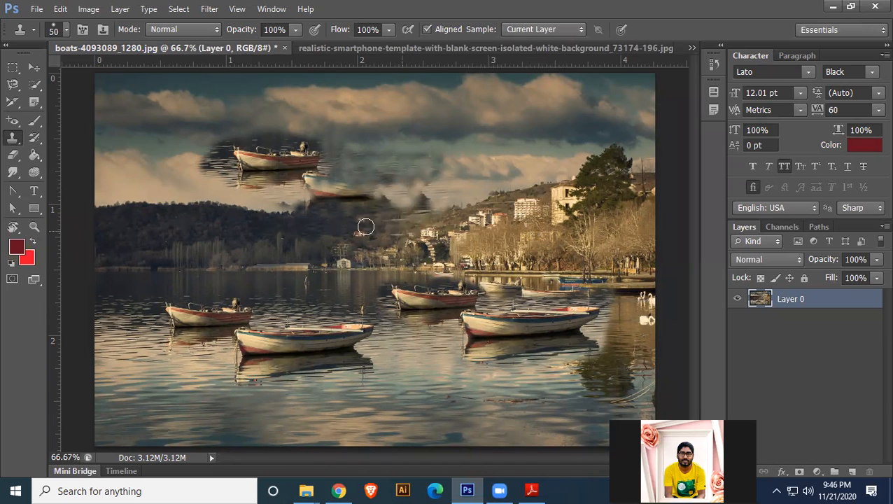
Close the boats image without saving the changes
{"action": "left_click", "coordinate": [284, 49]}
{"action": "left_click", "coordinate": [420, 194]}
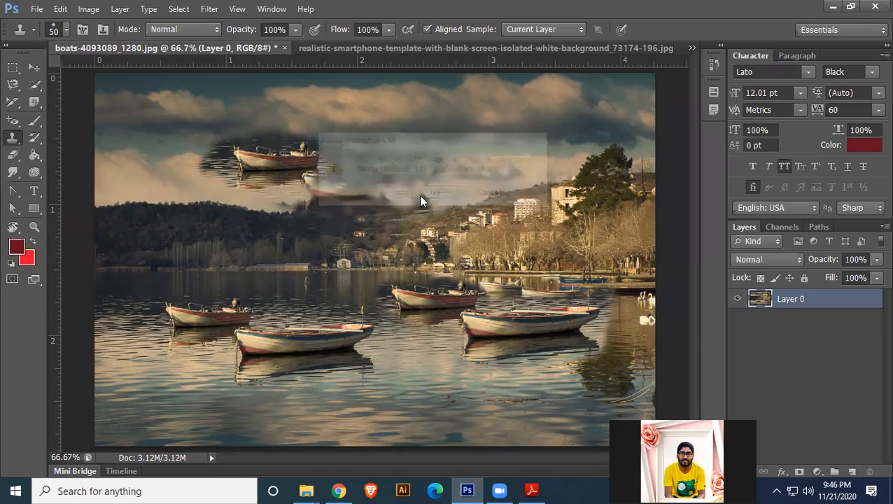
Switch to the zMivZHnlpp.jpg portrait and convert its locked Background into Layer 0
{"action": "left_click", "coordinate": [656, 49]}
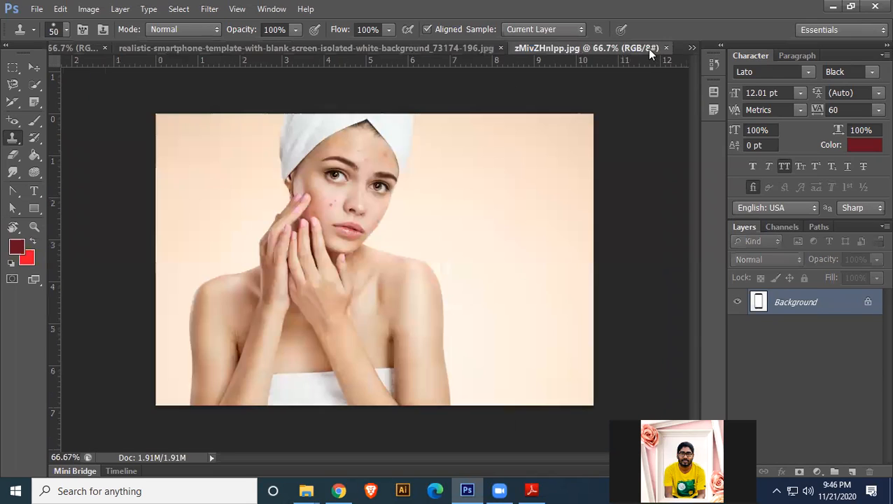
{"action": "double_click", "coordinate": [864, 301]}
{"action": "key", "text": "Return"}
Clone clean skin over the blemishes beside the hand and on the mid-forehead with a 15 px Clone Stamp brush
{"action": "scroll", "coordinate": [507, 303], "scroll_direction": "up", "scroll_amount": 2}
{"action": "left_click_drag", "start_coordinate": [394, 211], "coordinate": [503, 254]}
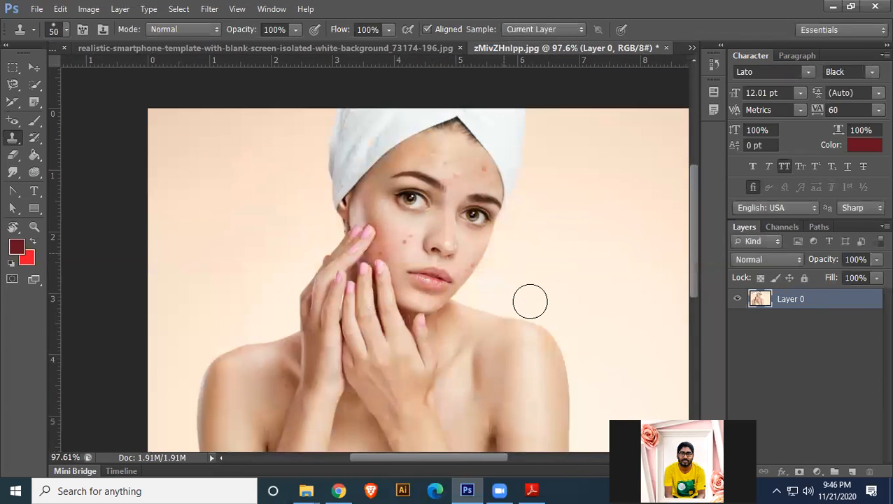
{"action": "scroll", "coordinate": [530, 301], "scroll_direction": "up", "scroll_amount": 2}
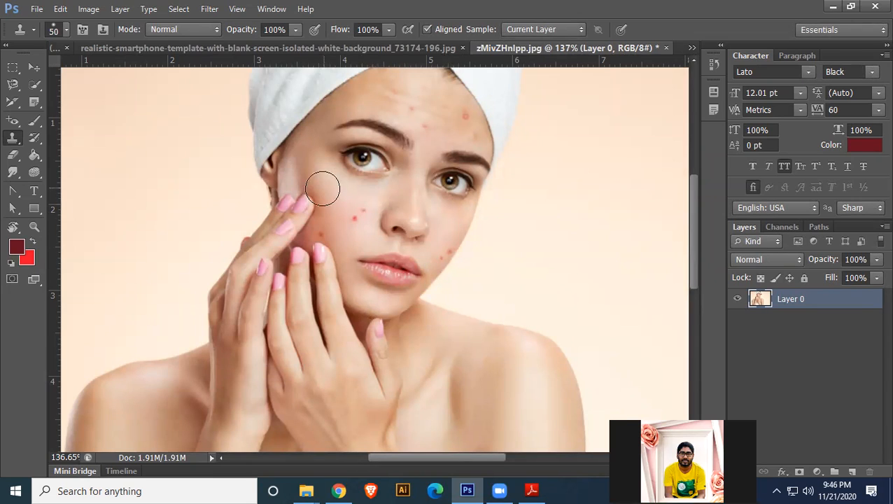
{"action": "key", "text": "bracketleft"}
{"action": "key", "text": "bracketleft"}
{"action": "key", "text": "bracketleft"}
{"action": "key", "text": "bracketleft"}
{"action": "key", "text": "bracketleft"}
{"action": "key", "text": "bracketleft"}
{"action": "key", "text": "bracketleft"}
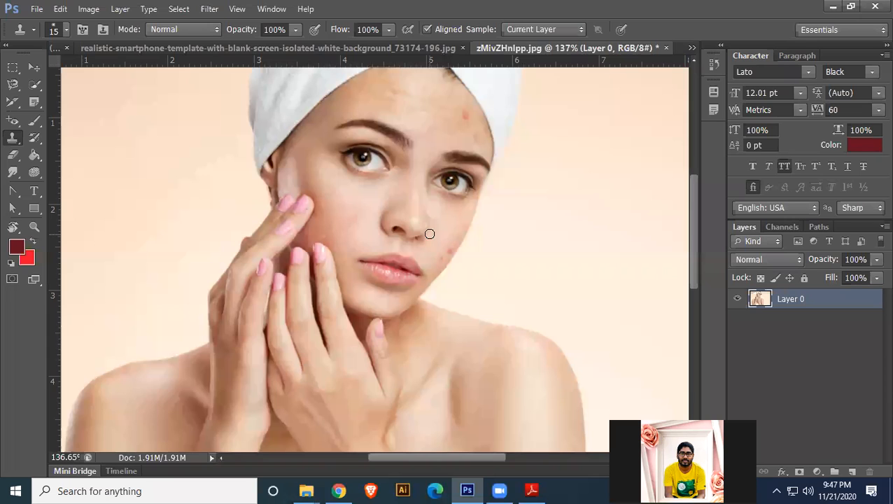
{"action": "scroll", "coordinate": [403, 238], "scroll_direction": "down", "scroll_amount": 2}
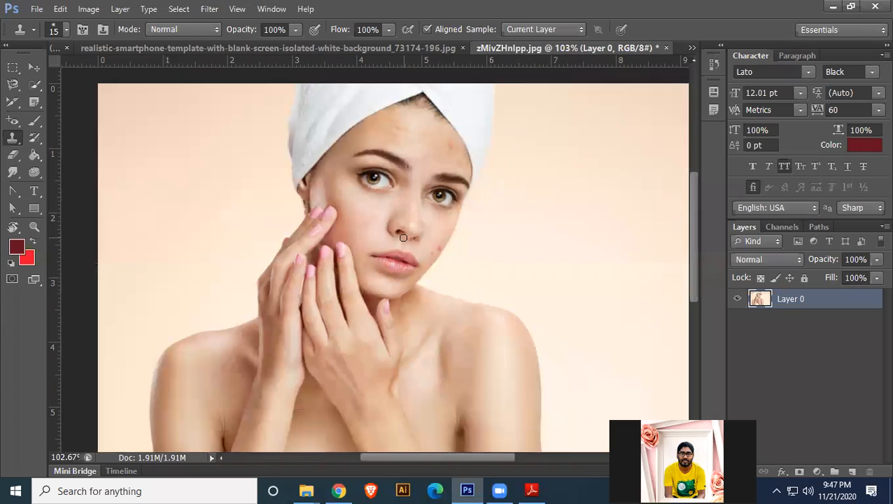
Close the portrait without saving and activate the Pattern Stamp tool for the smartphone image
{"action": "left_click", "coordinate": [667, 48]}
{"action": "left_click", "coordinate": [434, 194]}
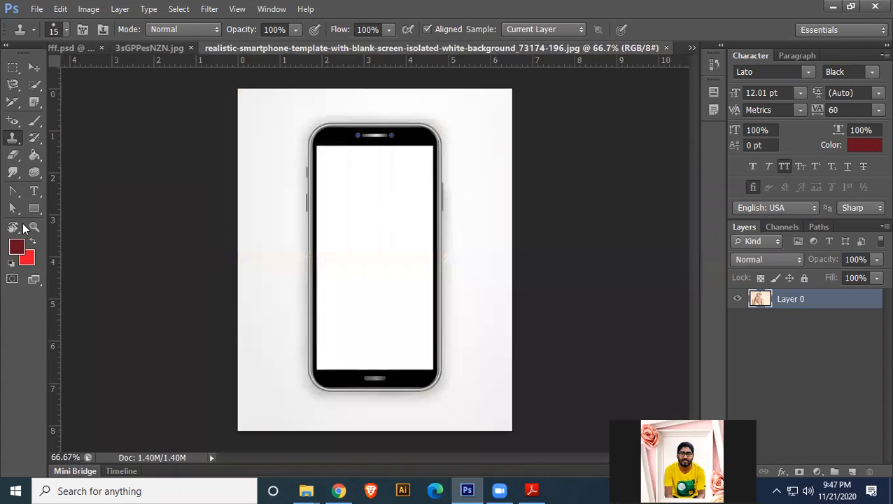
{"action": "right_click", "coordinate": [14, 141]}
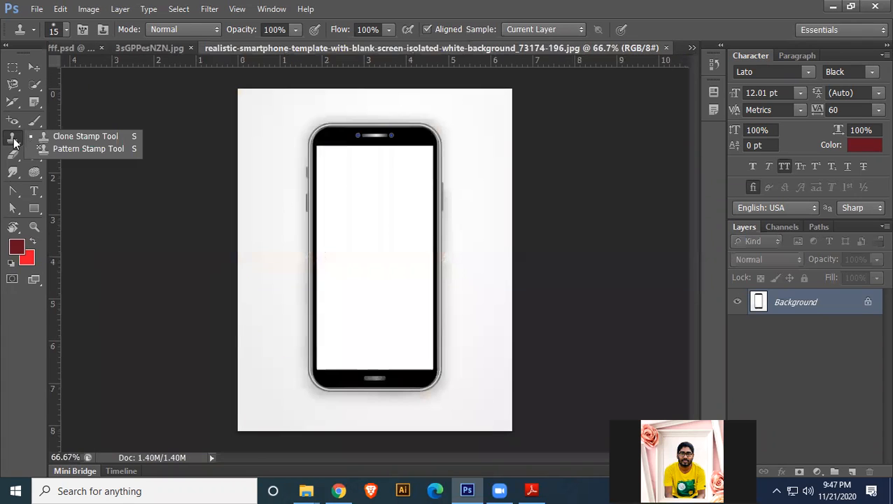
{"action": "left_click", "coordinate": [57, 149]}
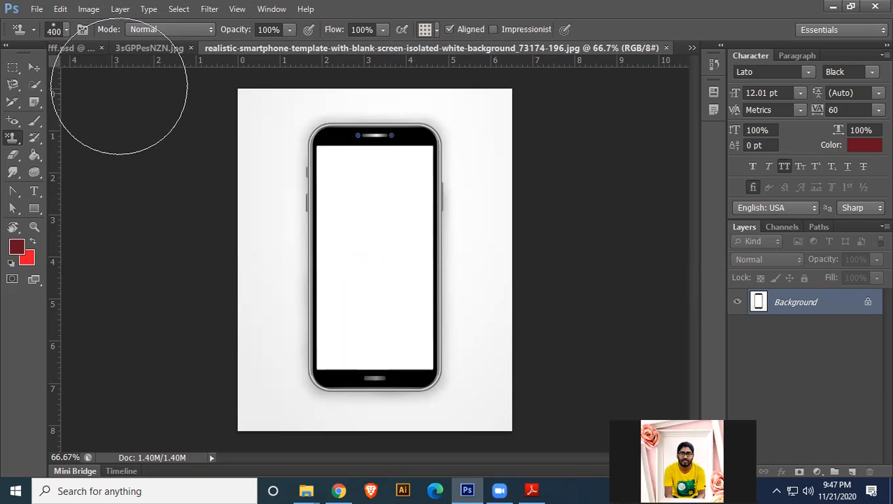
Close fffff.psd without saving its changes and close the 3sGPPesNZN.jpg landscape image
{"action": "left_click", "coordinate": [143, 49]}
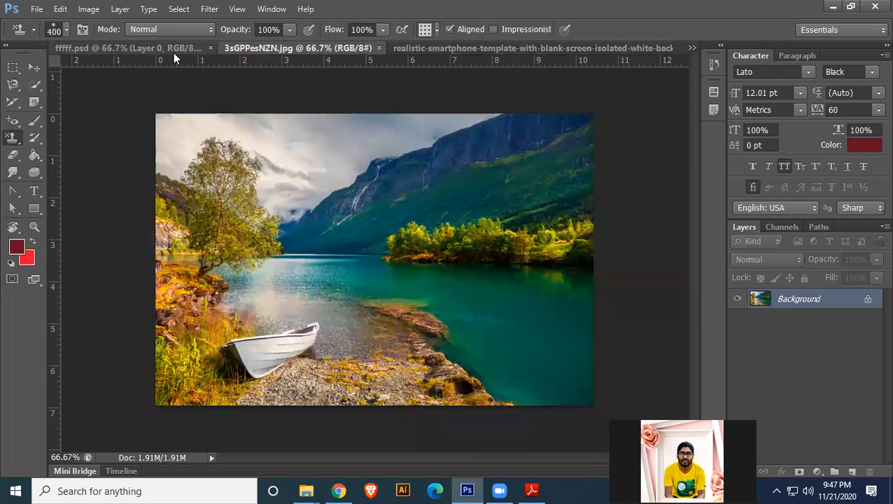
{"action": "left_click", "coordinate": [210, 48]}
{"action": "left_click", "coordinate": [436, 194]}
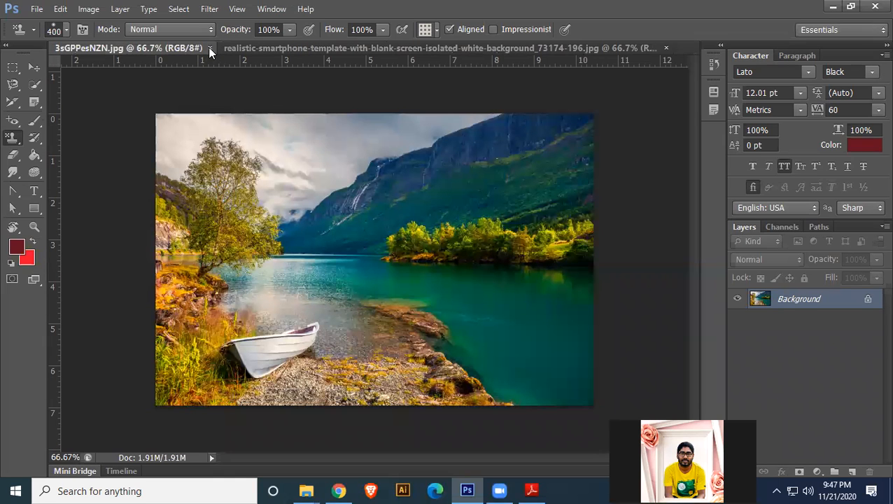
{"action": "left_click", "coordinate": [208, 48]}
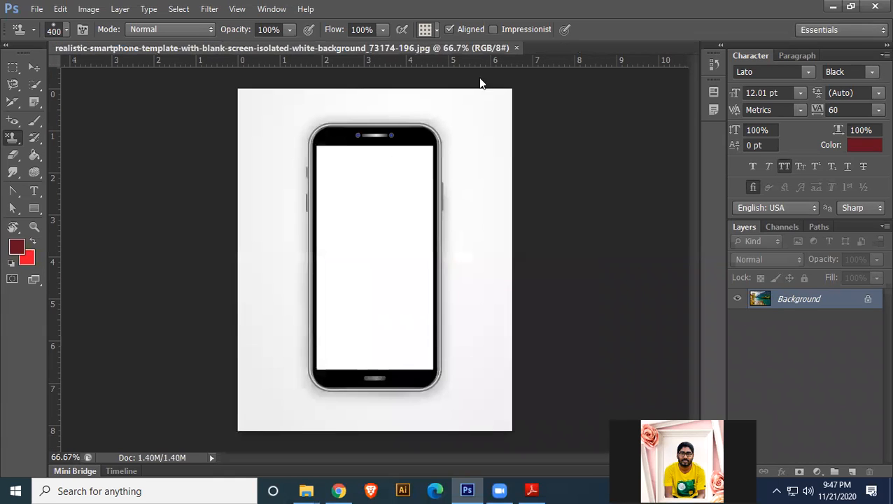
{"action": "left_click", "coordinate": [37, 9]}
{"action": "left_click", "coordinate": [47, 38]}
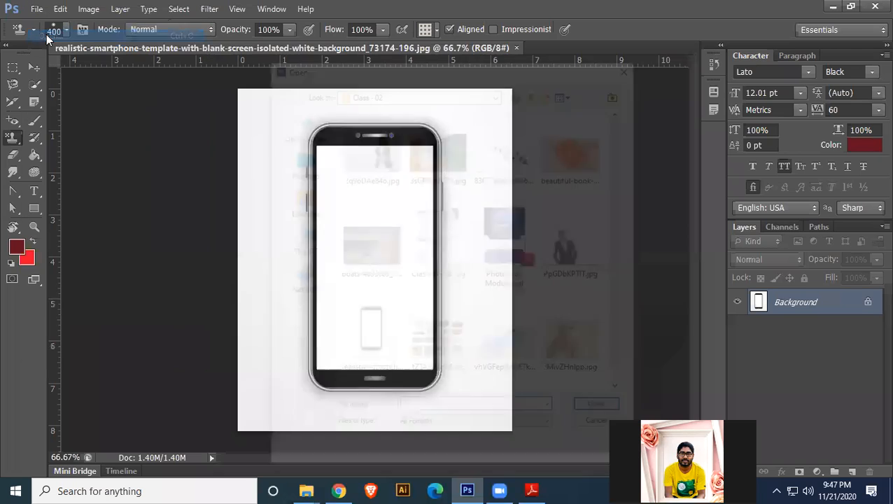
{"action": "left_click", "coordinate": [629, 66]}
Create a new RGB document 15 inches wide and 10 inches high with a white background at resolution 72
{"action": "left_click", "coordinate": [37, 9]}
{"action": "left_click", "coordinate": [46, 25]}
{"action": "left_click", "coordinate": [508, 173]}
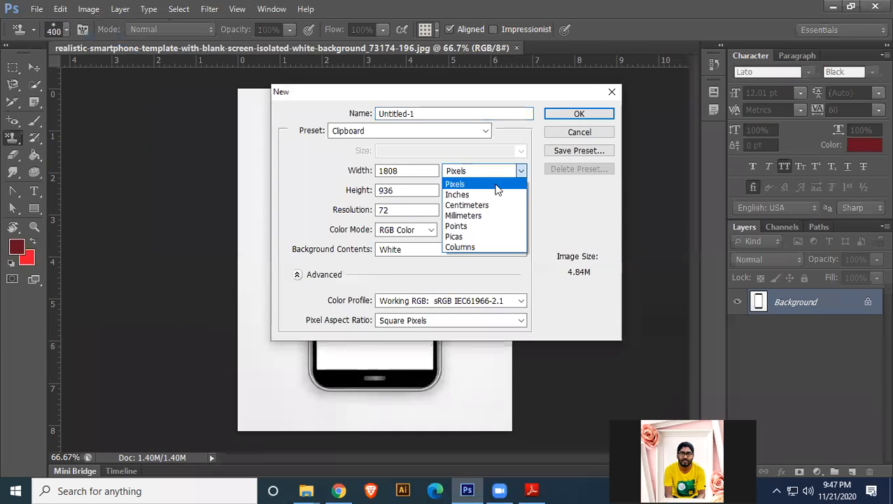
{"action": "left_click", "coordinate": [493, 194]}
{"action": "left_click_drag", "start_coordinate": [403, 171], "coordinate": [348, 190]}
{"action": "type", "text": "1518"}
{"action": "left_click", "coordinate": [591, 114]}
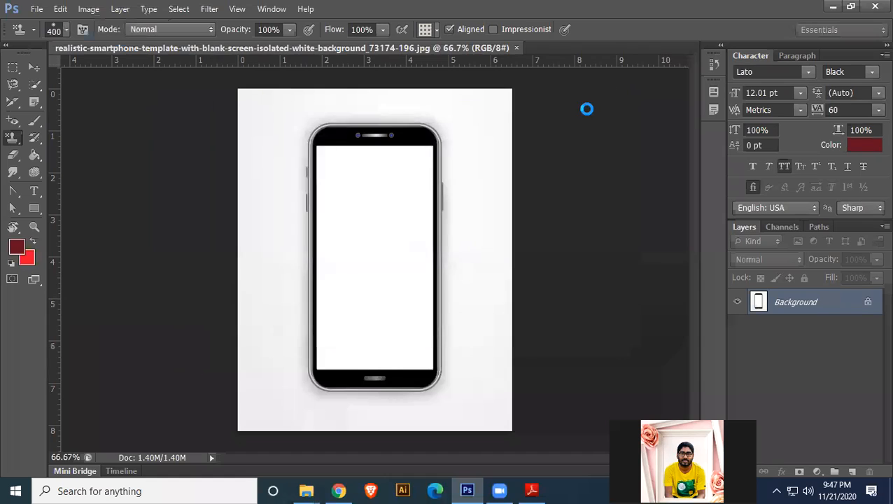
Cover the blank canvas with a grey embossed texture pattern using the 400 px Pattern Stamp tool
{"action": "left_click", "coordinate": [12, 142]}
{"action": "left_click", "coordinate": [61, 149]}
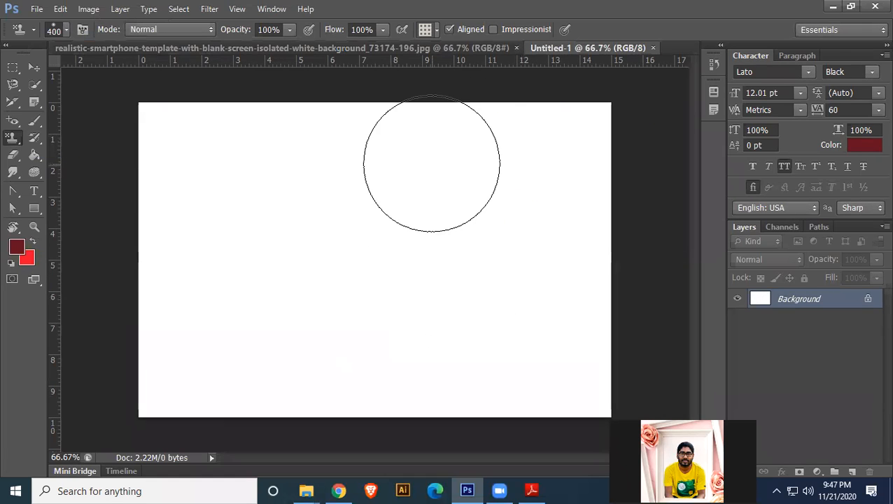
{"action": "left_click", "coordinate": [434, 29]}
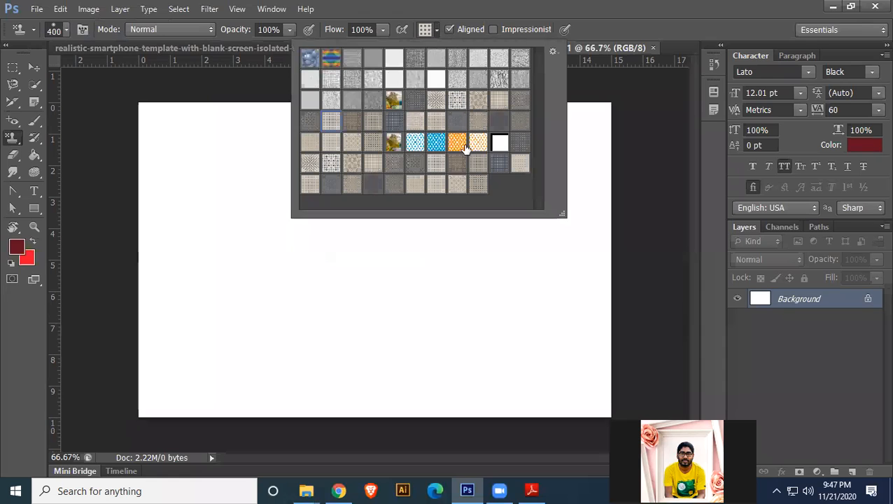
{"action": "left_click", "coordinate": [395, 59]}
{"action": "left_click", "coordinate": [375, 62]}
{"action": "mouse_move", "coordinate": [154, 144]}
{"action": "left_mouse_down"}
{"action": "mouse_move", "coordinate": [575, 142]}
{"action": "mouse_move", "coordinate": [642, 171]}
{"action": "mouse_move", "coordinate": [382, 204]}
{"action": "mouse_move", "coordinate": [151, 199]}
{"action": "mouse_move", "coordinate": [344, 322]}
{"action": "mouse_move", "coordinate": [629, 291]}
{"action": "mouse_move", "coordinate": [532, 350]}
{"action": "mouse_move", "coordinate": [70, 373]}
{"action": "mouse_move", "coordinate": [262, 434]}
{"action": "mouse_move", "coordinate": [634, 263]}
{"action": "left_mouse_up"}
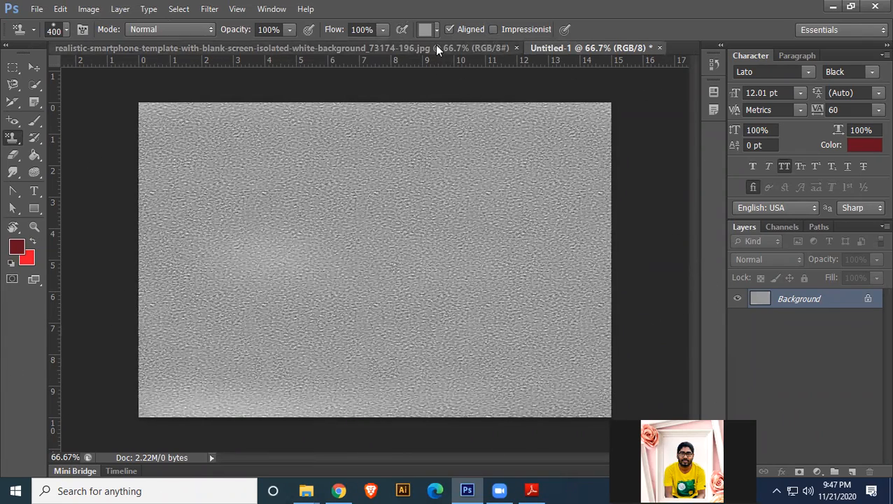
Choose the dark blue floral pattern and paint it over the whole canvas with the Pattern Stamp tool
{"action": "left_click", "coordinate": [436, 30]}
{"action": "left_click", "coordinate": [492, 161]}
{"action": "mouse_move", "coordinate": [143, 123]}
{"action": "left_mouse_down"}
{"action": "mouse_move", "coordinate": [658, 120]}
{"action": "mouse_move", "coordinate": [70, 241]}
{"action": "mouse_move", "coordinate": [532, 336]}
{"action": "mouse_move", "coordinate": [319, 418]}
{"action": "mouse_move", "coordinate": [632, 159]}
{"action": "mouse_move", "coordinate": [403, 315]}
{"action": "mouse_move", "coordinate": [96, 319]}
{"action": "mouse_move", "coordinate": [155, 379]}
{"action": "mouse_move", "coordinate": [269, 99]}
{"action": "mouse_move", "coordinate": [461, 199]}
{"action": "left_mouse_up"}
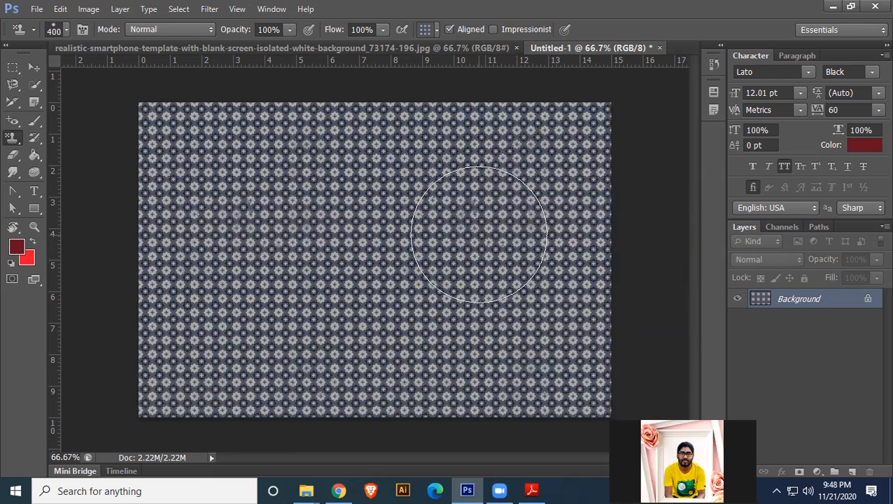
Open 3sGPPesNZN.jpg from the Class - 02 folder and convert its locked Background into Layer 0
{"action": "left_click", "coordinate": [36, 9]}
{"action": "left_click", "coordinate": [55, 36]}
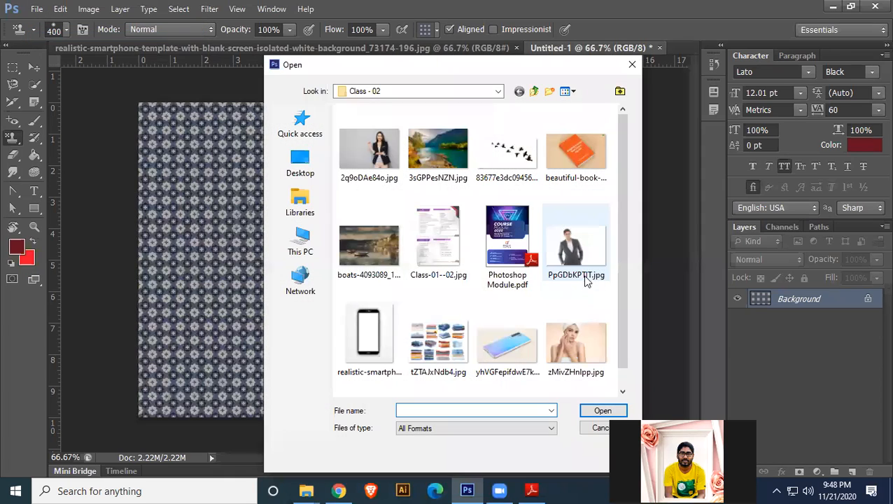
{"action": "left_click", "coordinate": [378, 241]}
{"action": "left_click", "coordinate": [437, 149]}
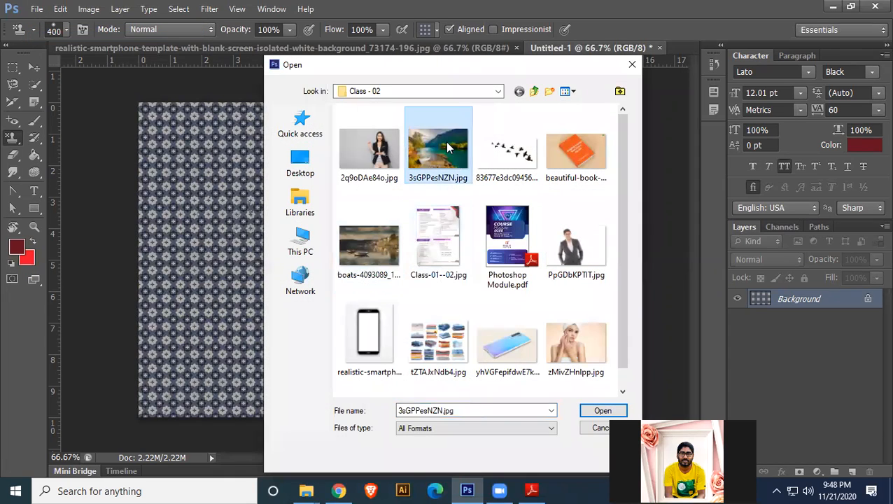
{"action": "left_click", "coordinate": [602, 410]}
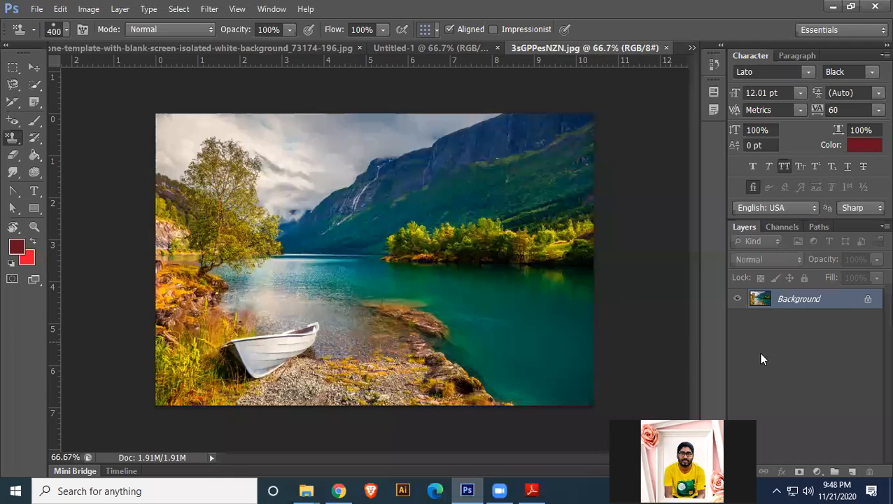
{"action": "double_click", "coordinate": [869, 301]}
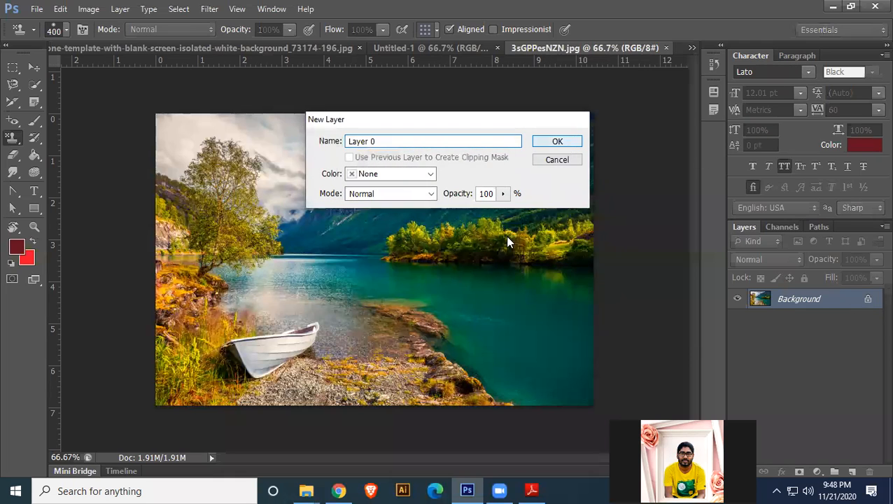
{"action": "key", "text": "Return"}
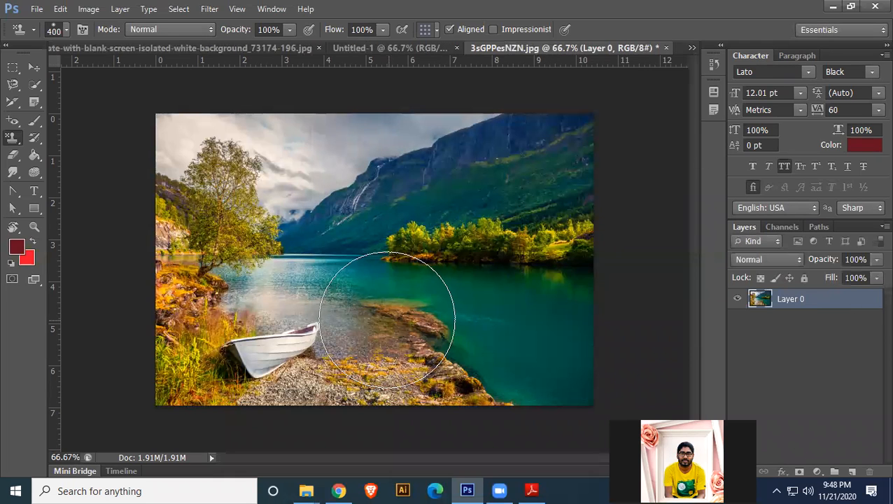
Select a rectangular area around the white boat and define it as a pattern with the default name
{"action": "left_click", "coordinate": [14, 67]}
{"action": "left_click", "coordinate": [58, 68]}
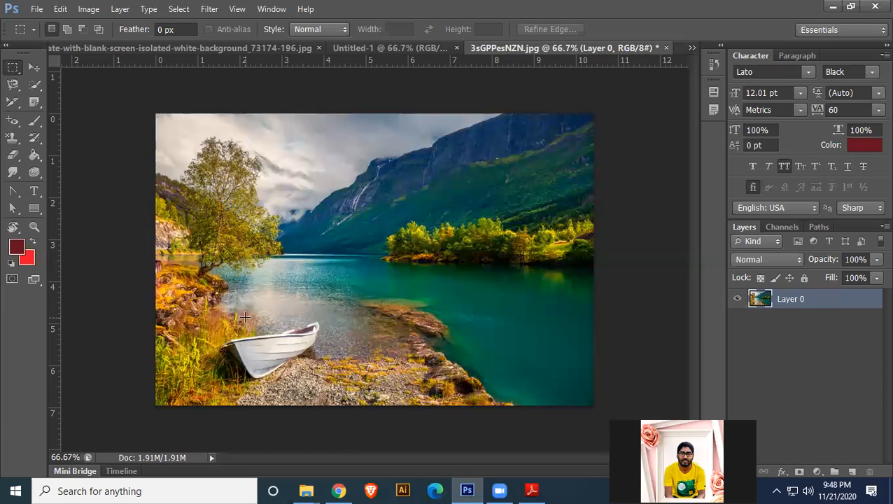
{"action": "left_click_drag", "start_coordinate": [198, 299], "coordinate": [345, 382]}
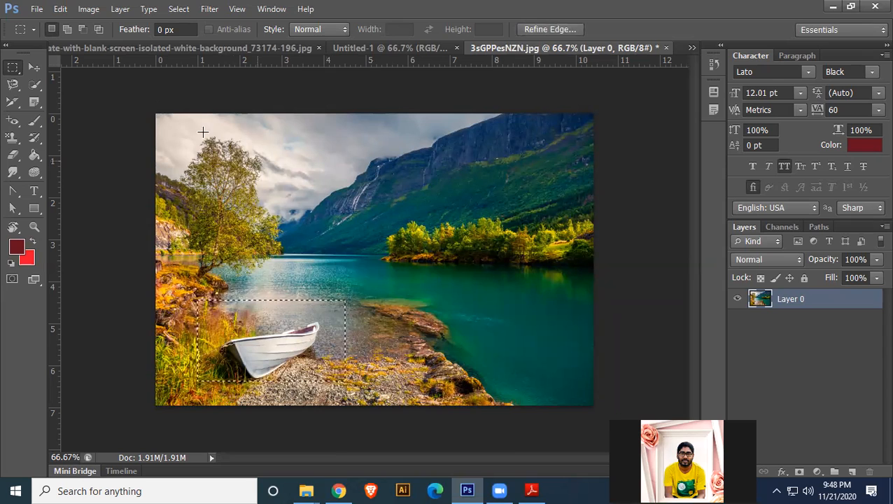
{"action": "left_click", "coordinate": [60, 9]}
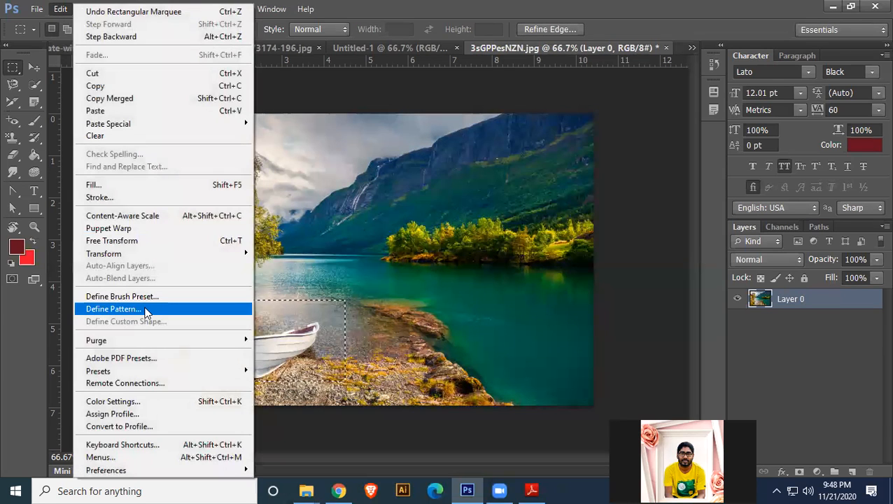
{"action": "left_click", "coordinate": [112, 308]}
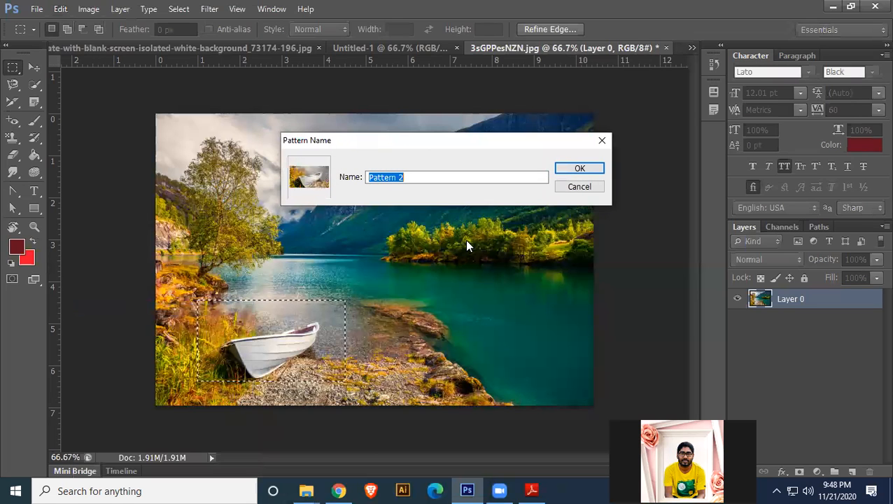
{"action": "left_click", "coordinate": [577, 169]}
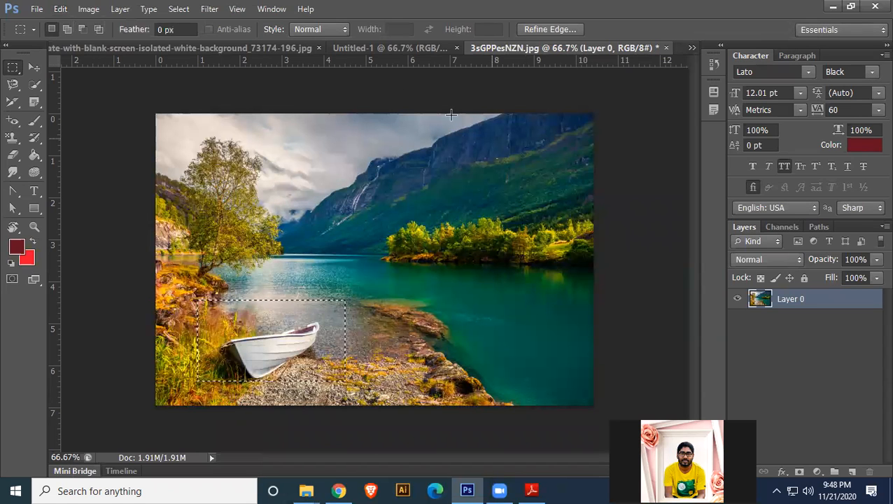
Fill the Untitled-1 canvas with the new boat pattern using the 400 px Pattern Stamp tool
{"action": "left_click", "coordinate": [371, 47]}
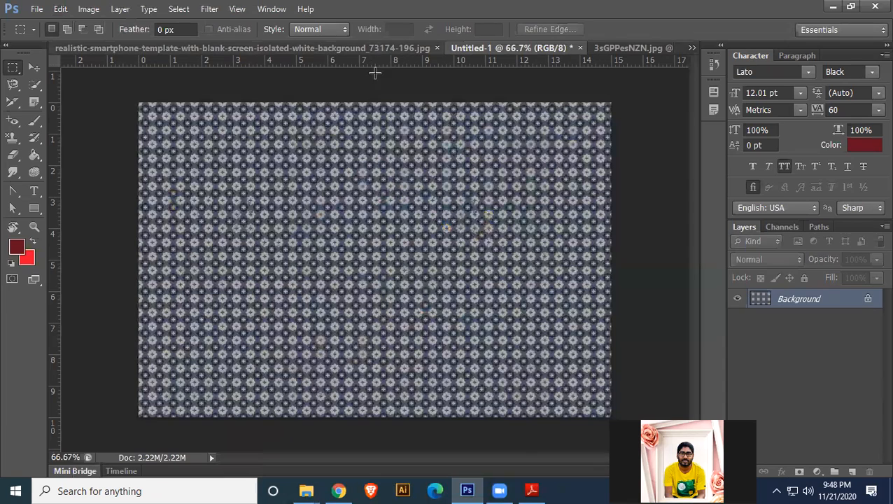
{"action": "left_click", "coordinate": [17, 138]}
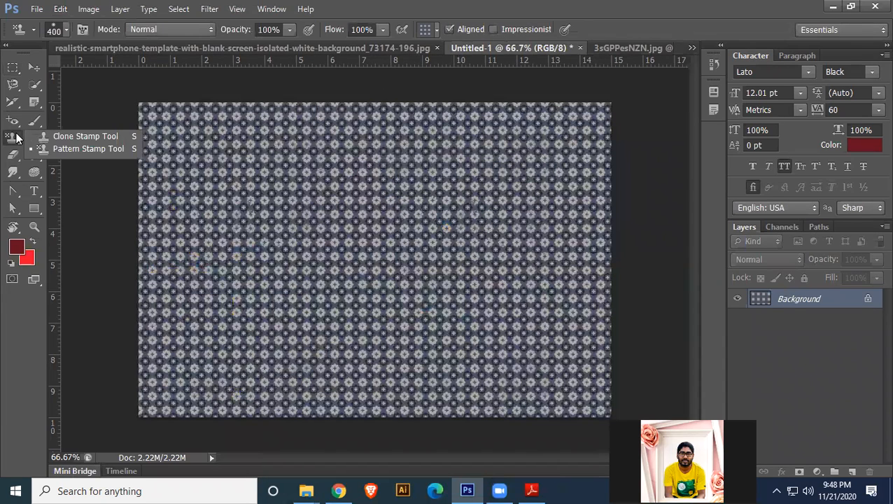
{"action": "left_click", "coordinate": [66, 151]}
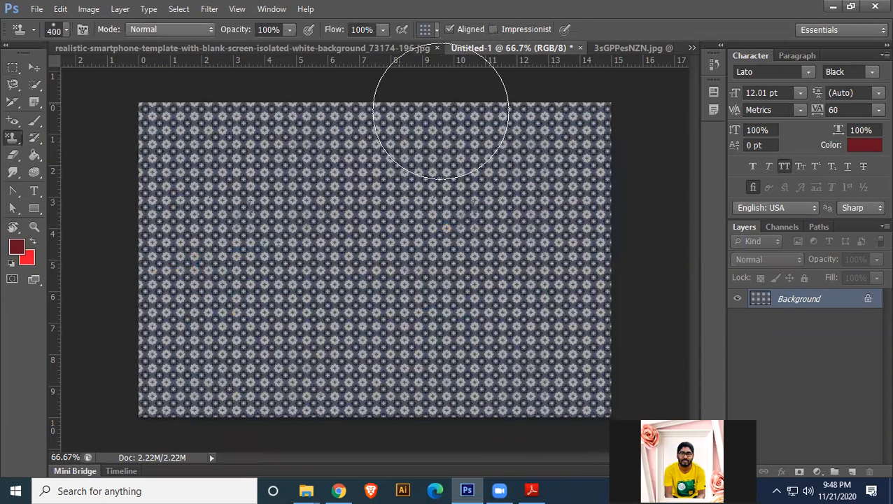
{"action": "left_click", "coordinate": [435, 30]}
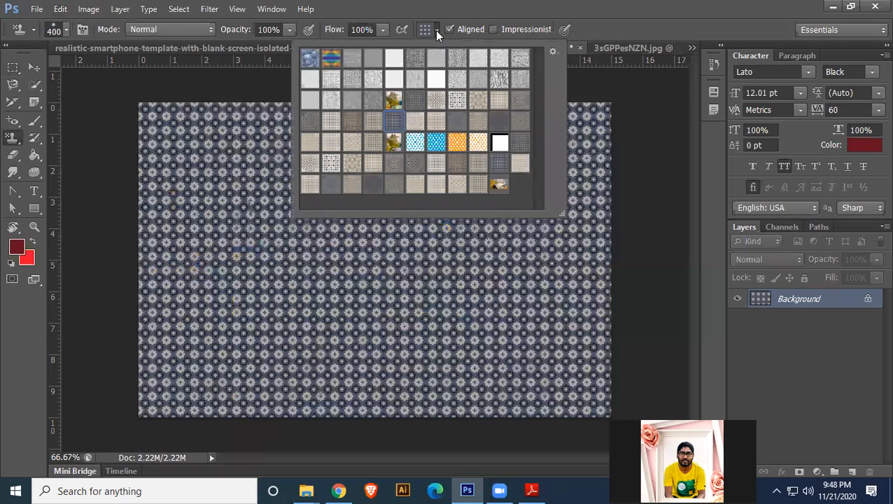
{"action": "key", "text": "ctrl+minus"}
{"action": "key", "text": "ctrl+plus"}
{"action": "left_click", "coordinate": [500, 186]}
{"action": "mouse_move", "coordinate": [150, 139]}
{"action": "left_mouse_down"}
{"action": "mouse_move", "coordinate": [279, 120]}
{"action": "mouse_move", "coordinate": [542, 147]}
{"action": "mouse_move", "coordinate": [448, 124]}
{"action": "mouse_move", "coordinate": [363, 272]}
{"action": "mouse_move", "coordinate": [146, 261]}
{"action": "mouse_move", "coordinate": [498, 329]}
{"action": "mouse_move", "coordinate": [677, 388]}
{"action": "left_mouse_up"}
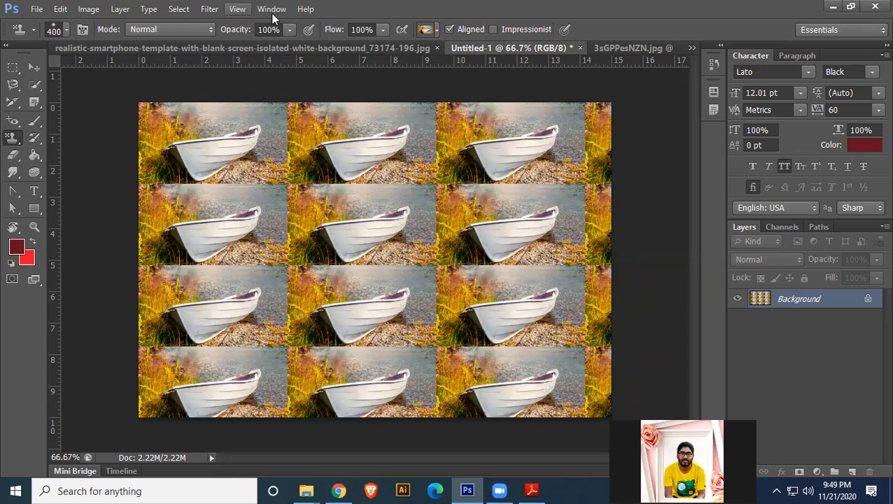
Close 3sGPPesNZN.jpg without saving the changes
{"action": "left_click", "coordinate": [633, 48]}
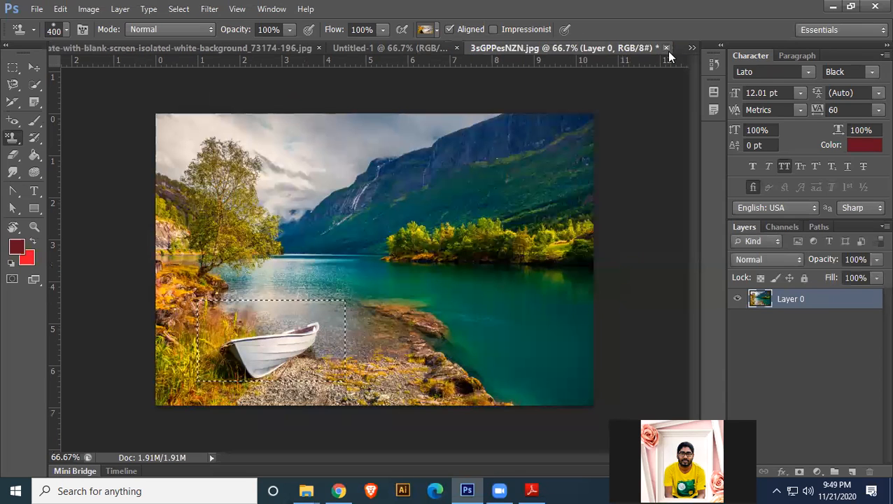
{"action": "left_click", "coordinate": [666, 48]}
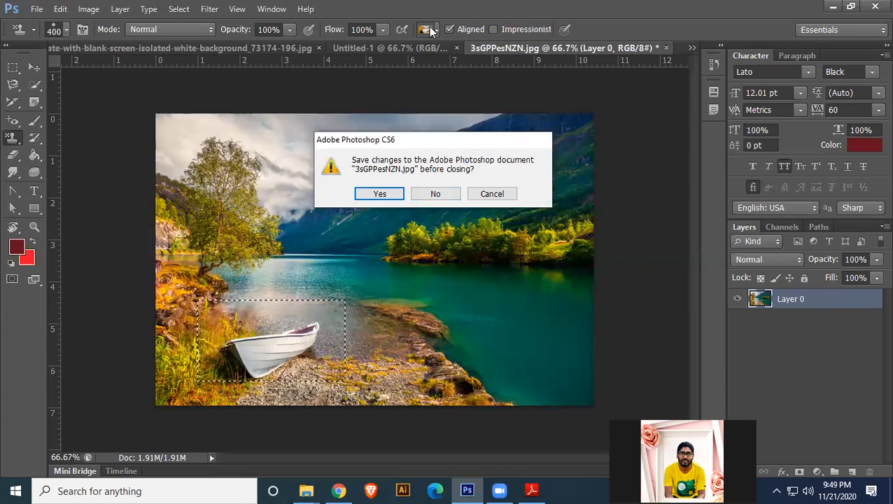
{"action": "left_click", "coordinate": [428, 194]}
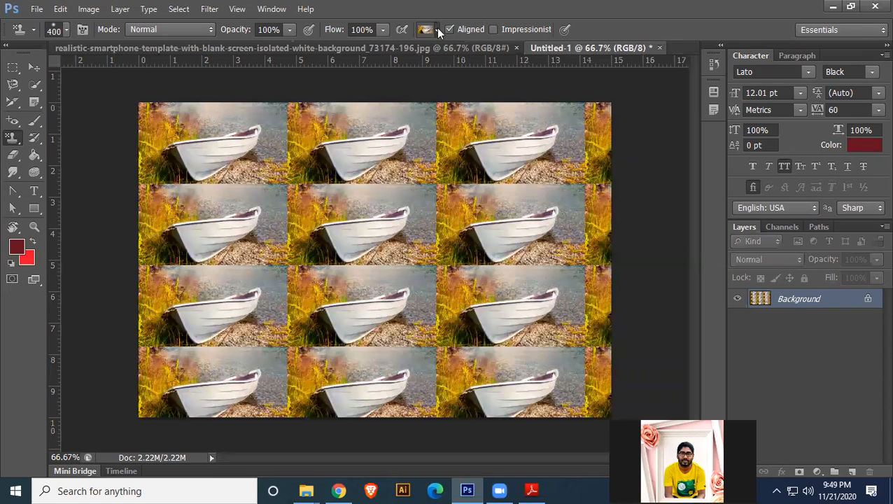
Try to load the Artist Surfaces pattern set into the pattern picker
{"action": "left_click", "coordinate": [436, 29]}
{"action": "left_click", "coordinate": [552, 51]}
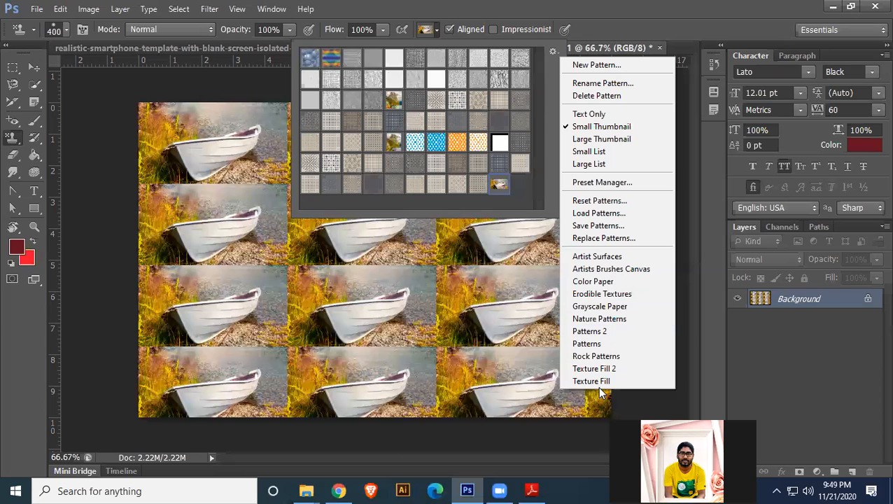
{"action": "left_click", "coordinate": [605, 259]}
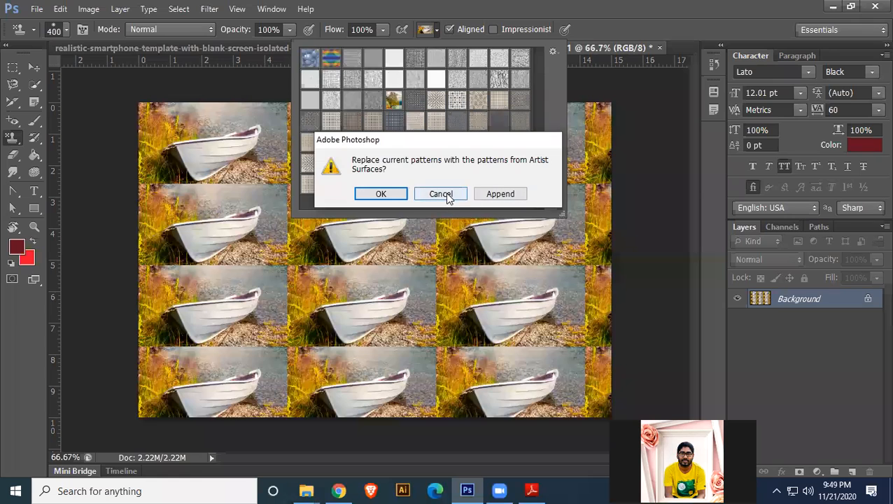
{"action": "left_click", "coordinate": [500, 194]}
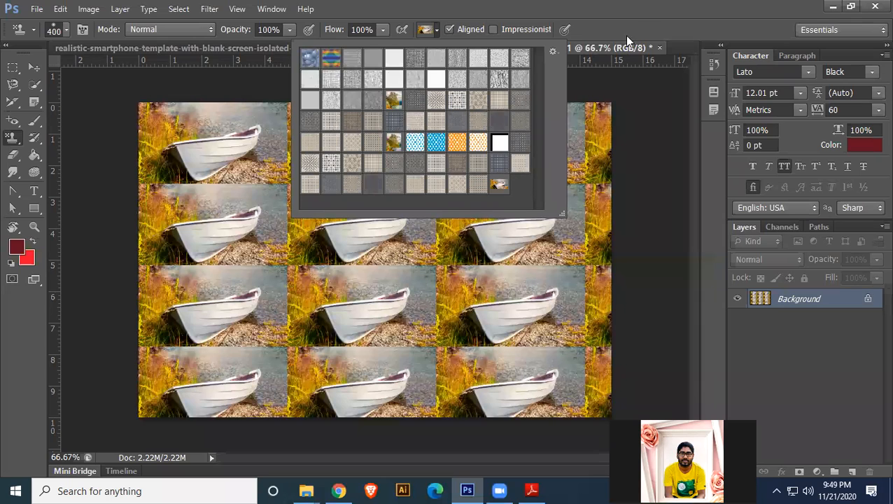
{"action": "left_click", "coordinate": [662, 12]}
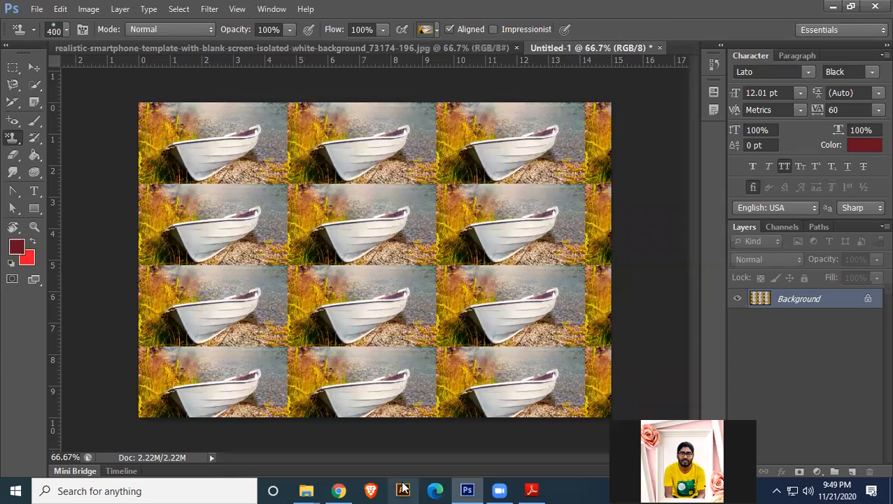
Switch to Chrome, search Google for "photoshop pattern free download" and open the Brusheezy Photoshop Patterns result
{"action": "left_click", "coordinate": [338, 491]}
{"action": "type", "text": "g"}
{"action": "key", "text": "Return"}
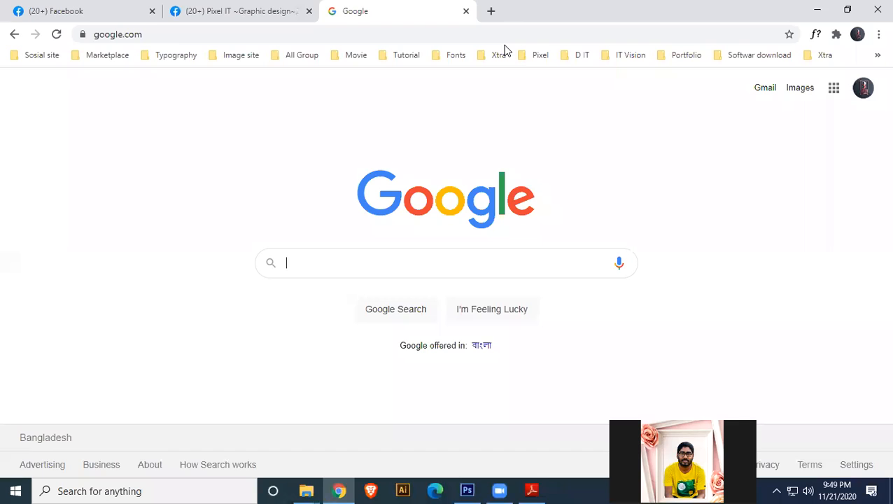
{"action": "type", "text": "photo"}
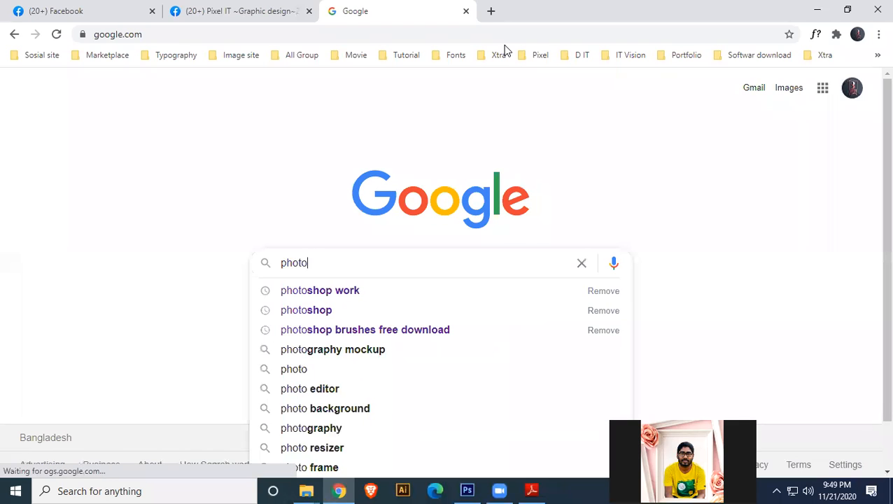
{"action": "type", "text": "shop pat"}
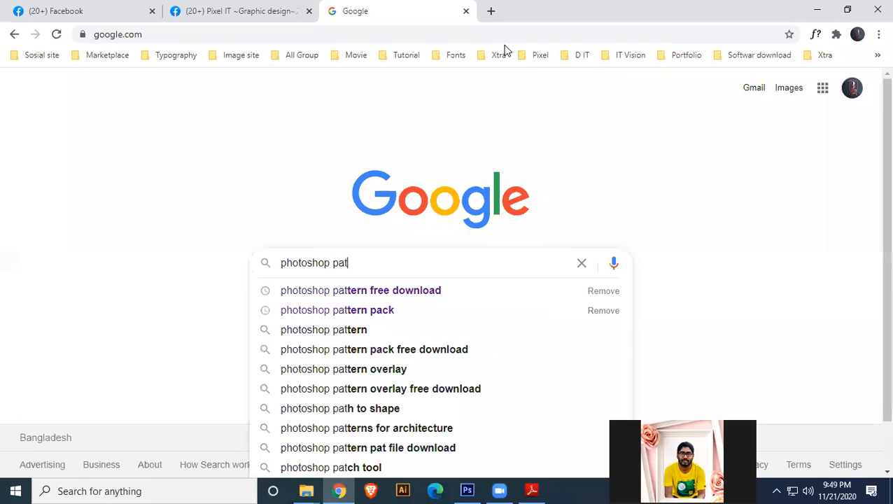
{"action": "key", "text": "Down"}
{"action": "key", "text": "Return"}
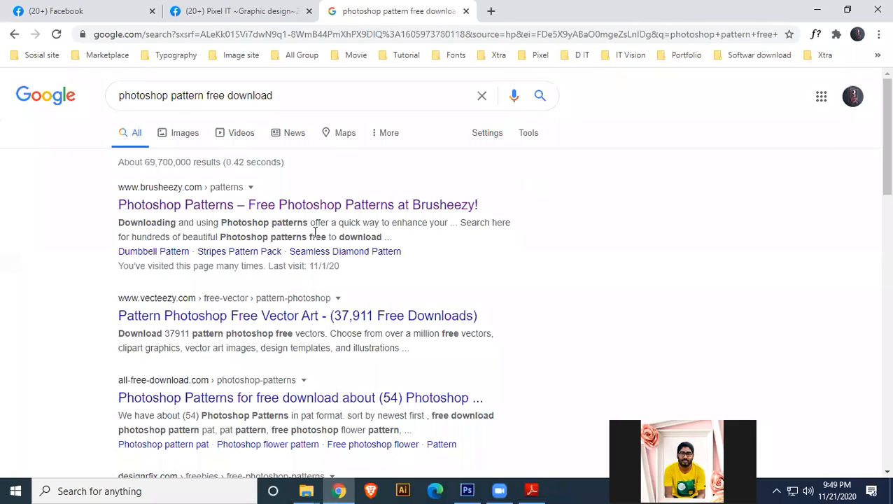
{"action": "left_click", "coordinate": [214, 207]}
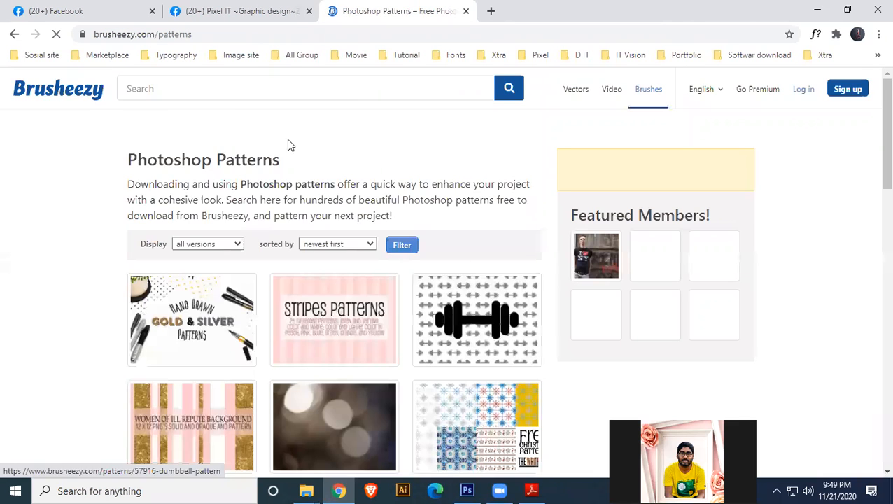
Search Brusheezy for "patterns" and look through the first rows of results
{"action": "left_click", "coordinate": [245, 85]}
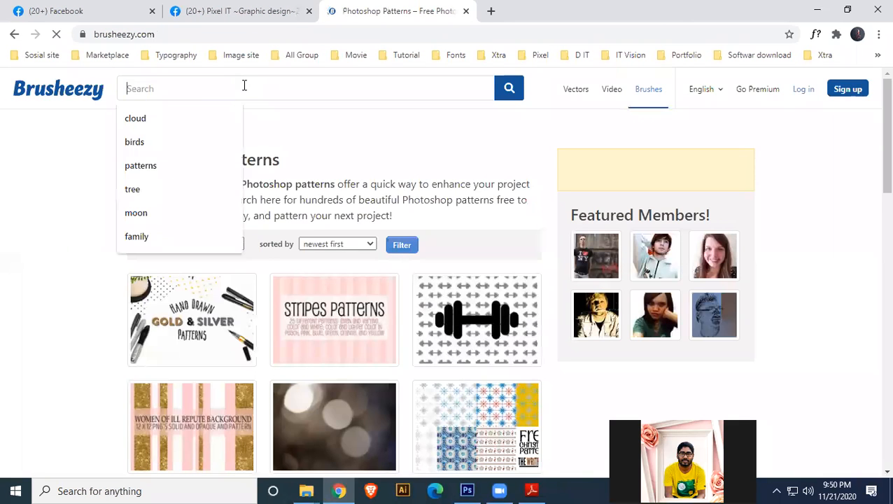
{"action": "left_click", "coordinate": [136, 175]}
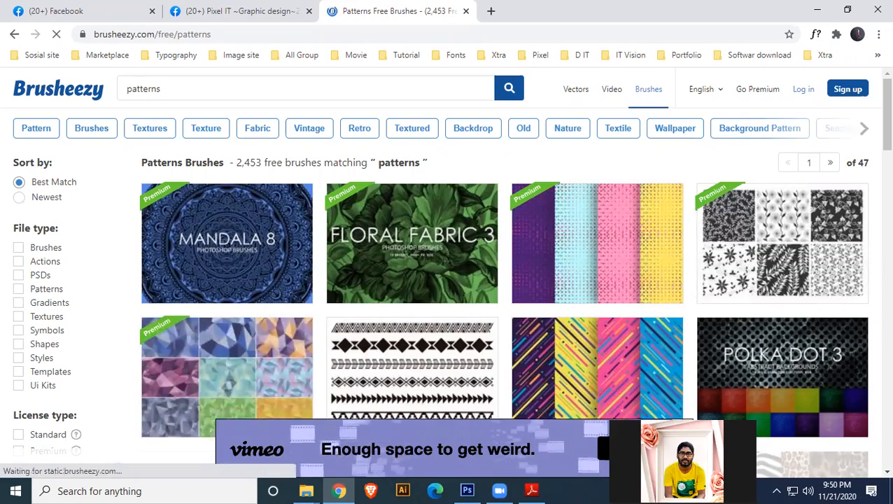
{"action": "scroll", "coordinate": [515, 259], "scroll_direction": "down", "scroll_amount": 3}
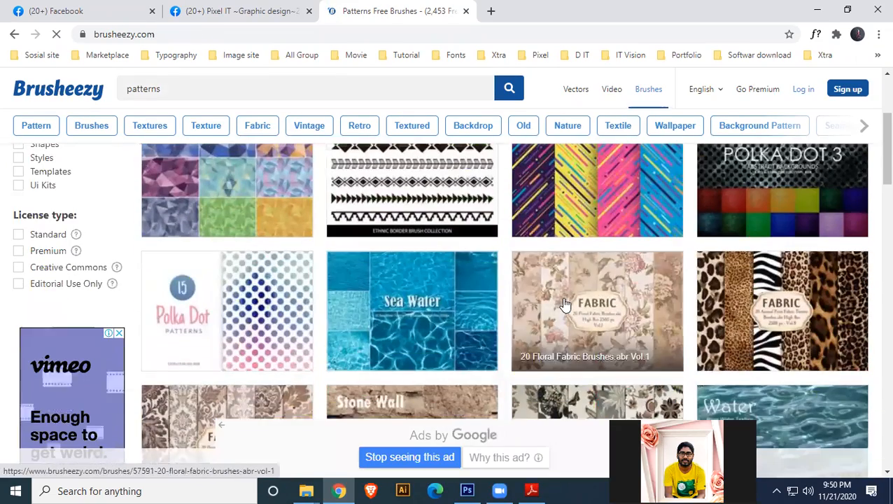
{"action": "scroll", "coordinate": [542, 273], "scroll_direction": "up", "scroll_amount": 3}
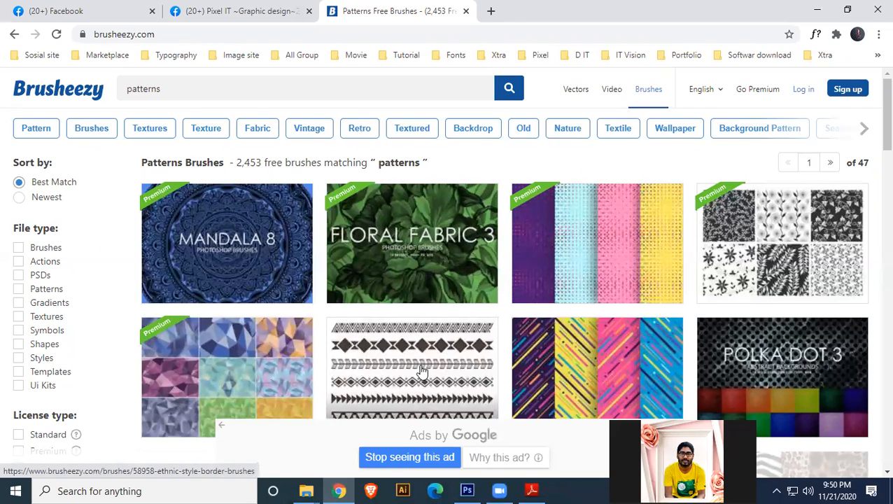
{"action": "scroll", "coordinate": [567, 259], "scroll_direction": "down", "scroll_amount": 2}
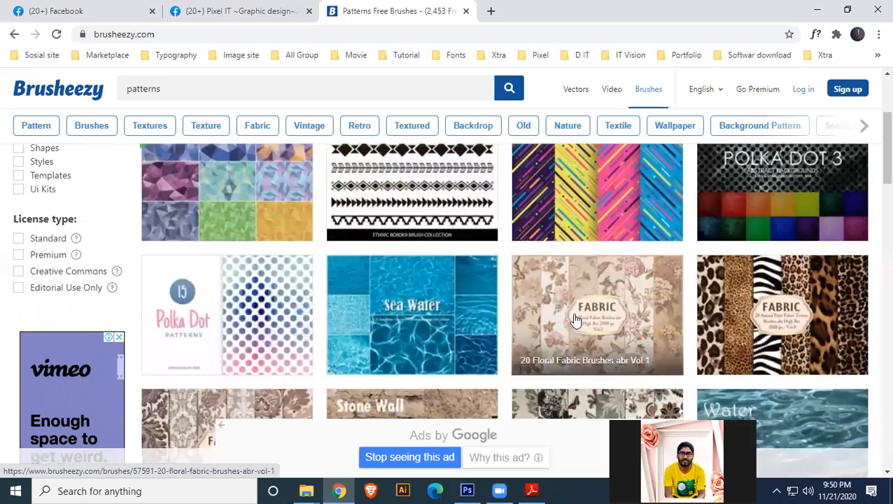
{"action": "scroll", "coordinate": [503, 365], "scroll_direction": "up", "scroll_amount": 2}
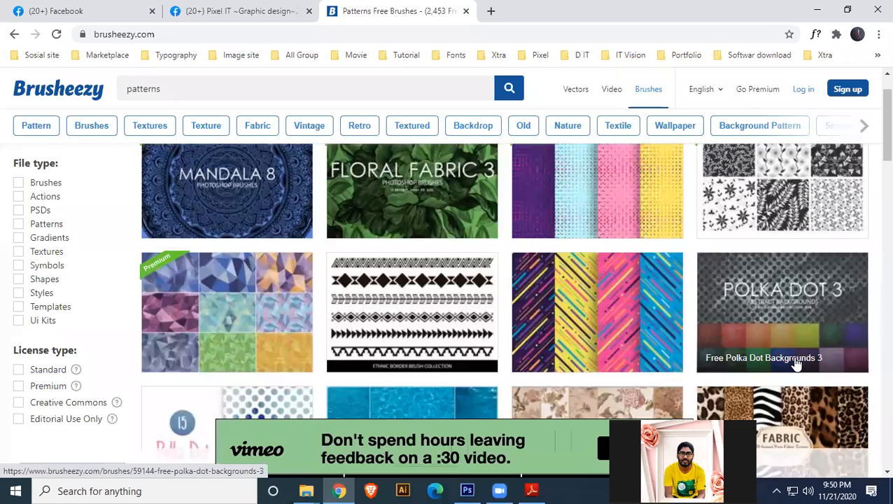
{"action": "scroll", "coordinate": [742, 315], "scroll_direction": "down", "scroll_amount": 2}
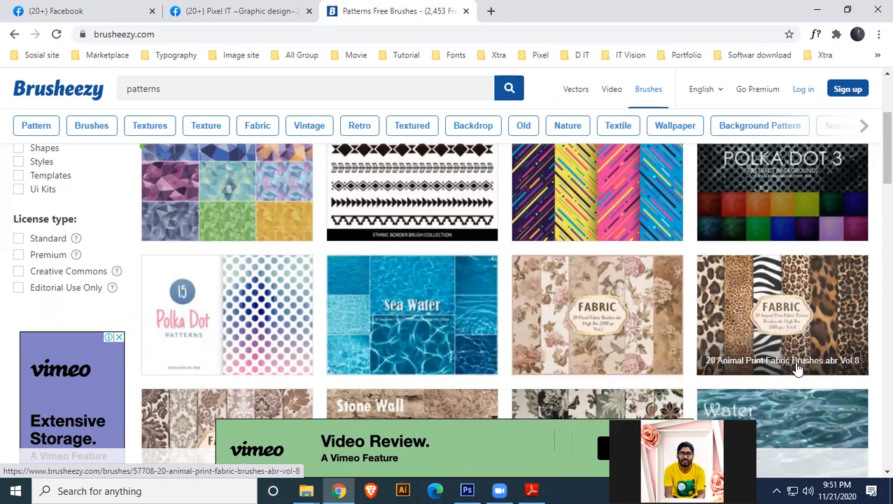
Find the free Getmyui.com Seamless Patterns set further down the results and start its free download
{"action": "scroll", "coordinate": [764, 321], "scroll_direction": "down", "scroll_amount": 3}
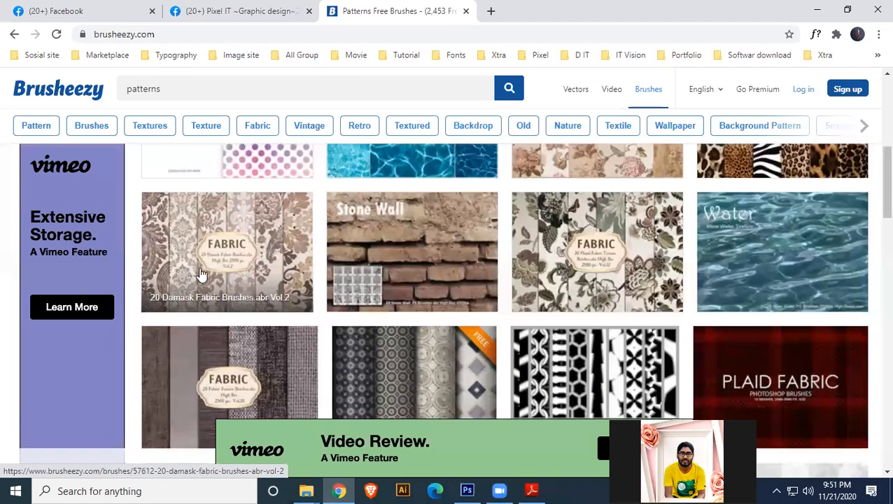
{"action": "scroll", "coordinate": [259, 350], "scroll_direction": "down", "scroll_amount": 2}
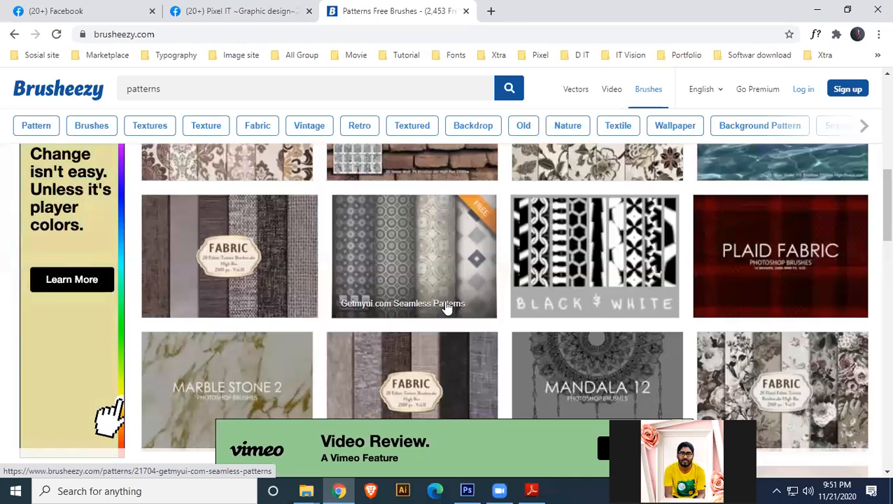
{"action": "left_click", "coordinate": [394, 232]}
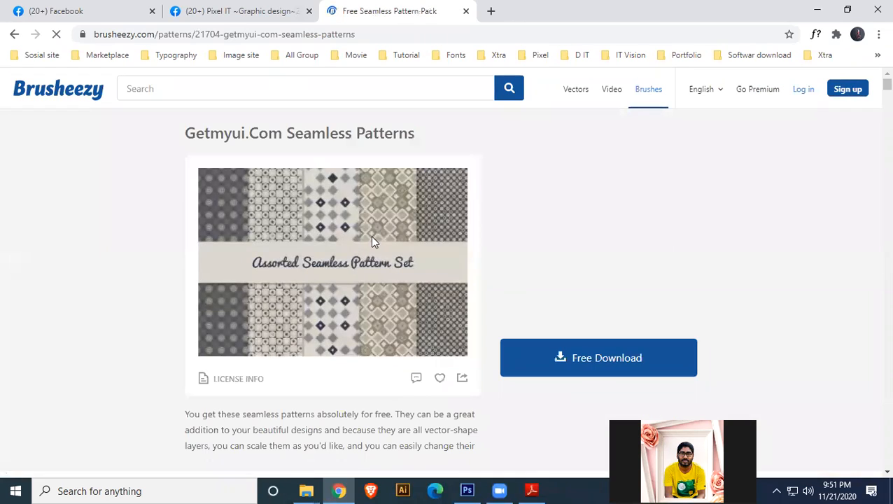
{"action": "left_click", "coordinate": [584, 358]}
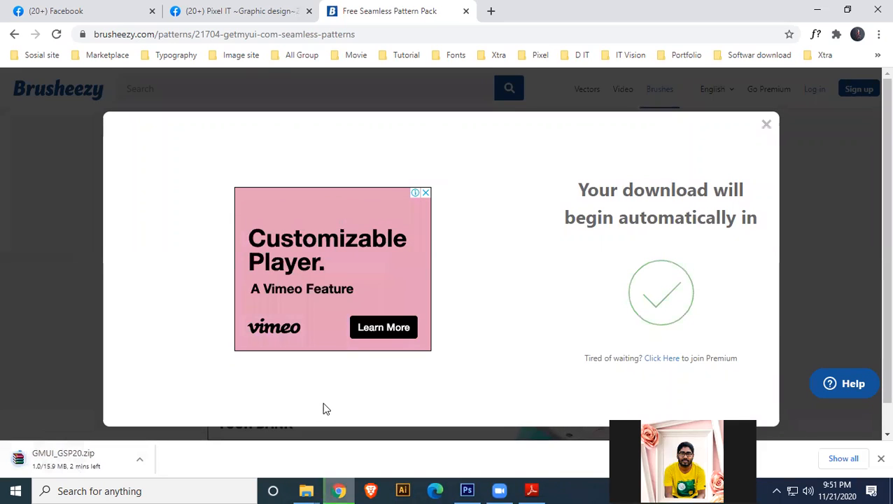
Check the Class-02 topic list in Photoshop Module.pdf in Adobe Reader, and return to Photoshop
{"action": "left_click", "coordinate": [530, 490]}
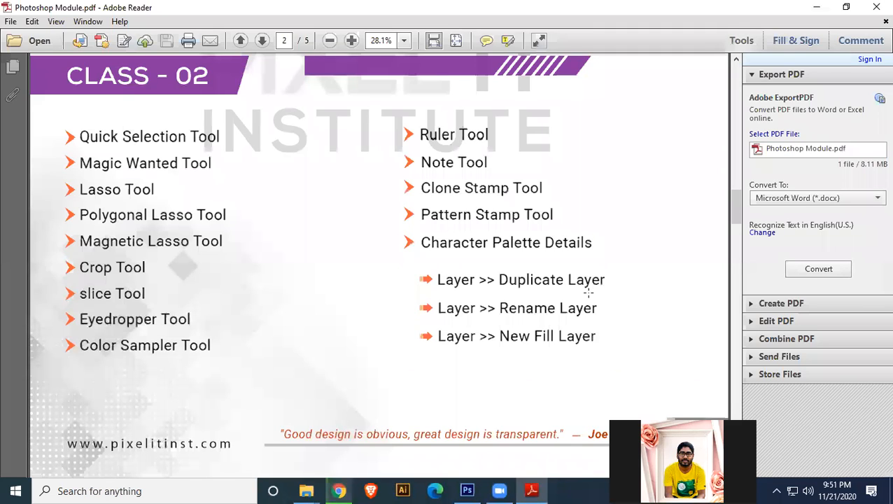
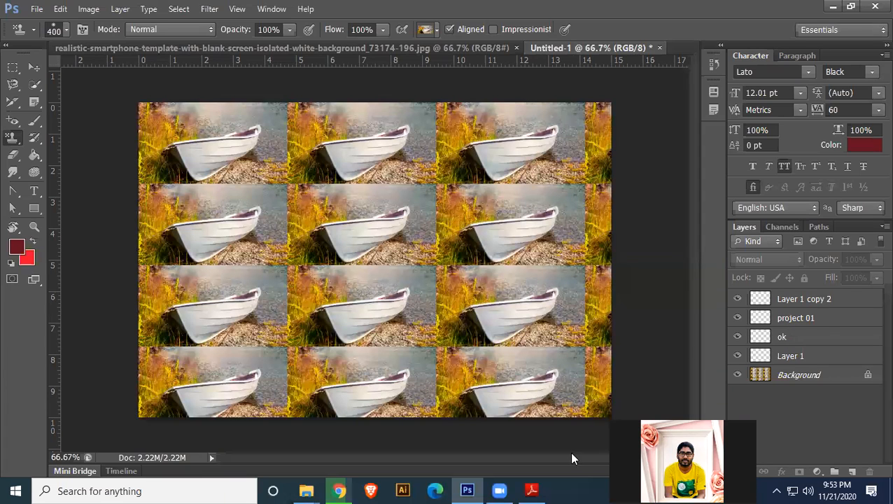
{"action": "left_click", "coordinate": [532, 491]}
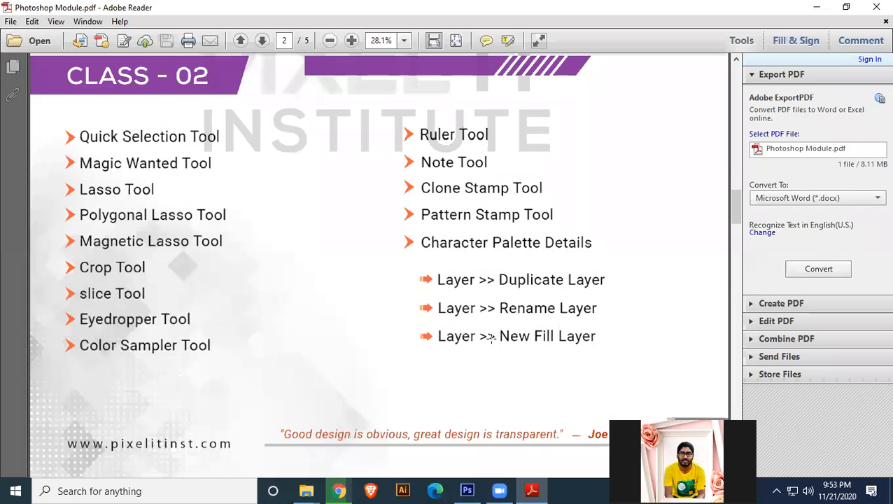
{"action": "left_click", "coordinate": [814, 6]}
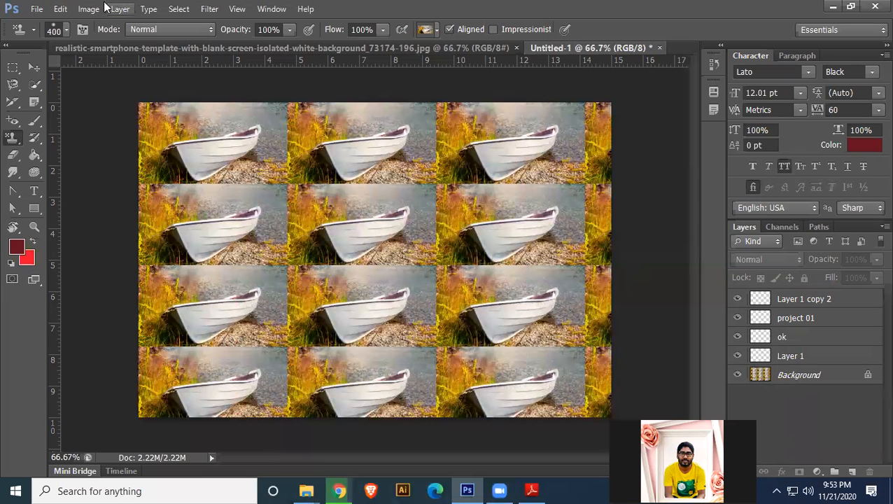
Create a new document 15 inches wide and 10 inches high at 72 pixels/inch, and add an empty layer to it
{"action": "left_click", "coordinate": [36, 8]}
{"action": "left_click", "coordinate": [519, 261]}
{"action": "key", "text": "ctrl+n"}
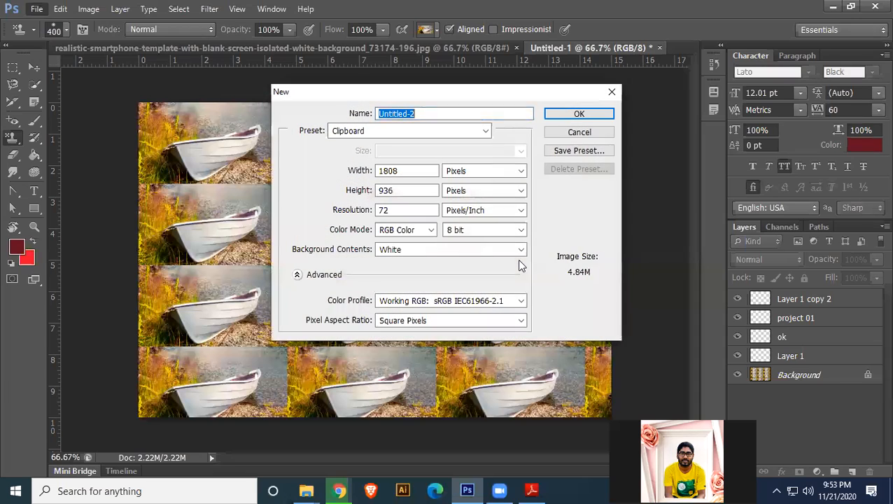
{"action": "left_click", "coordinate": [500, 171]}
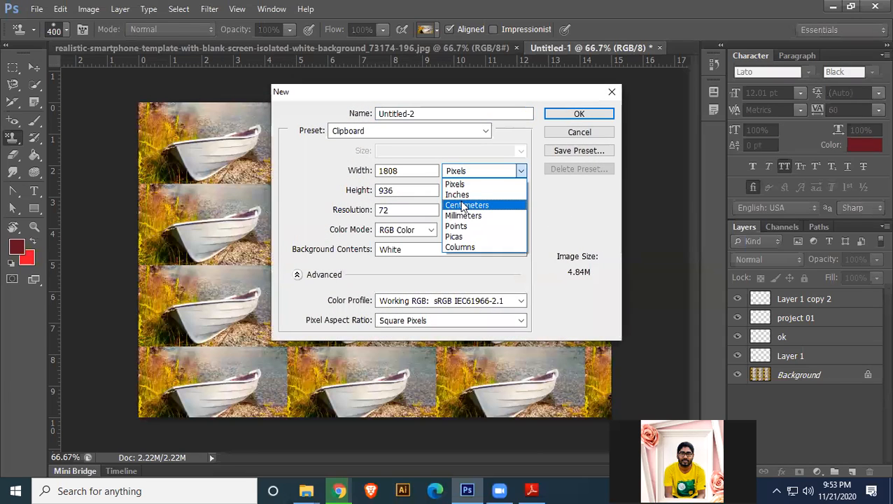
{"action": "left_click", "coordinate": [460, 195]}
{"action": "left_click_drag", "start_coordinate": [421, 171], "coordinate": [344, 169]}
{"action": "type", "text": "15"}
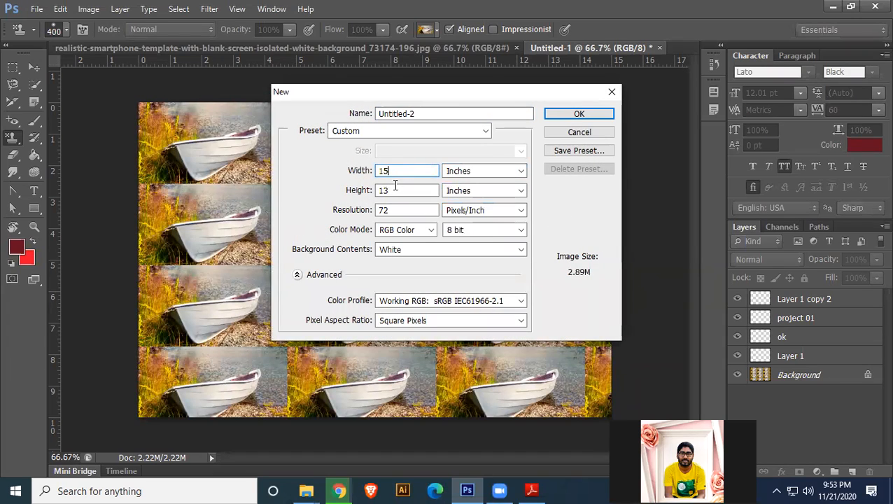
{"action": "key", "text": "Tab"}
{"action": "type", "text": "10"}
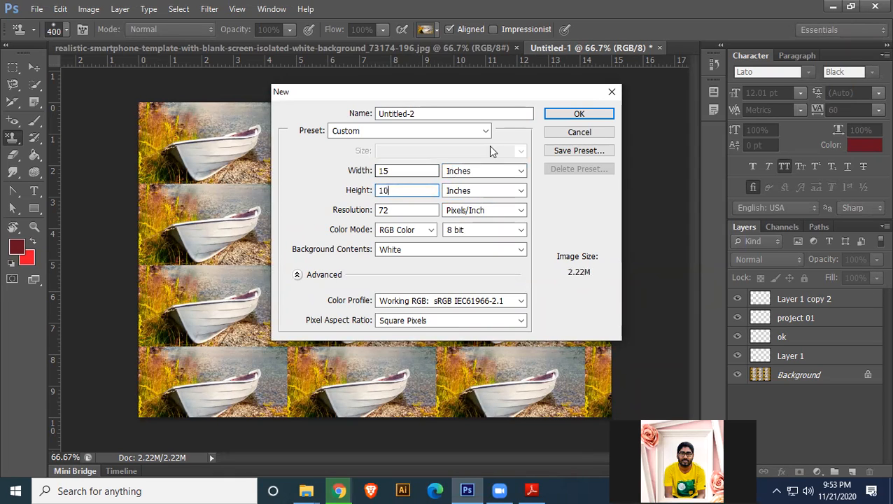
{"action": "left_click", "coordinate": [573, 113]}
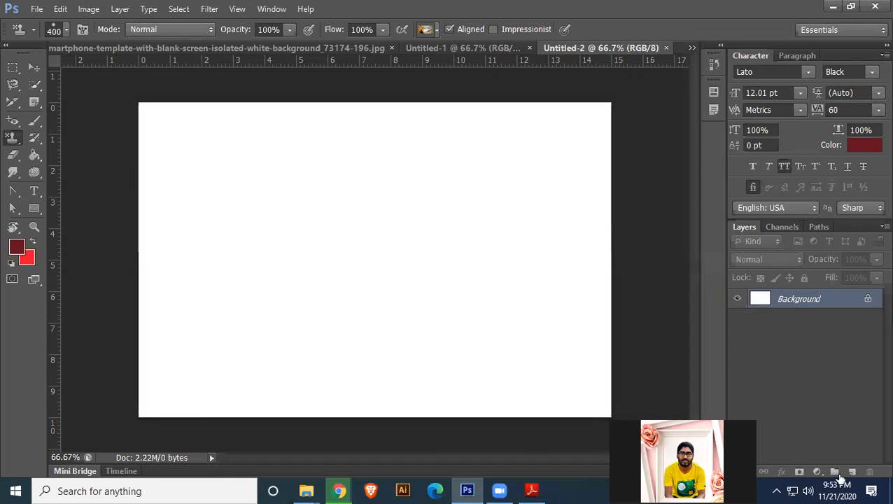
{"action": "left_click", "coordinate": [852, 473]}
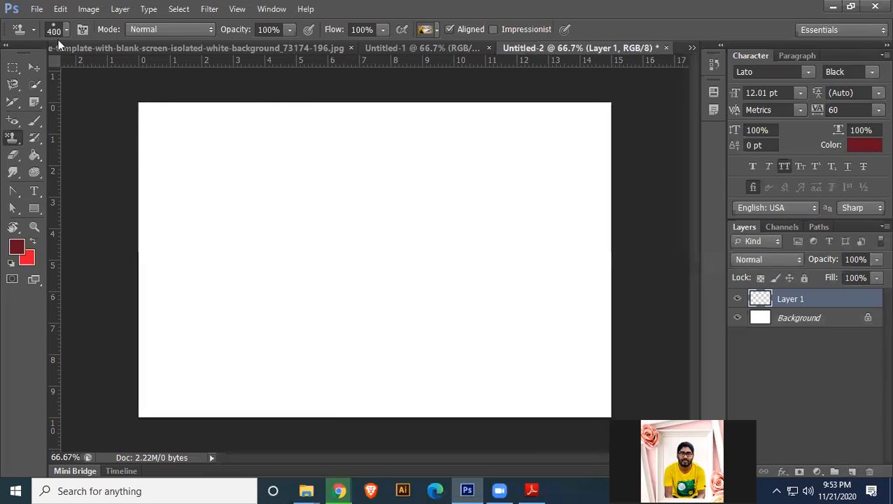
{"action": "key", "text": "v"}
{"action": "left_click", "coordinate": [120, 8]}
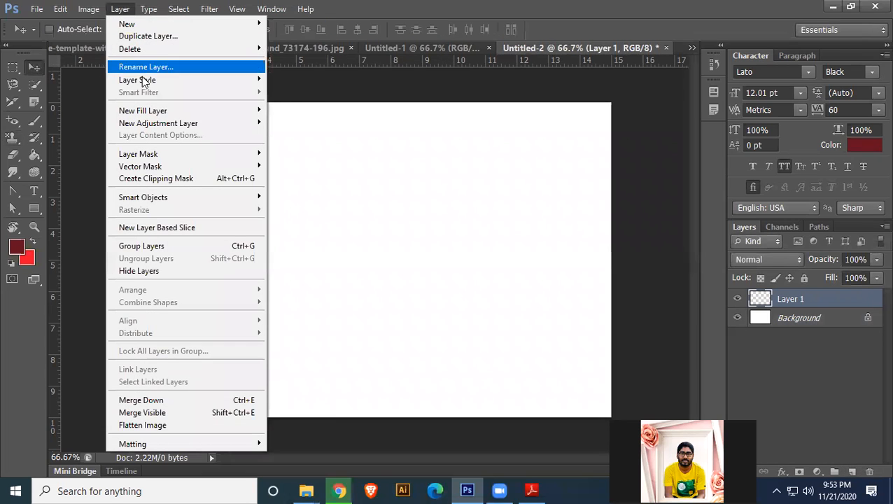
{"action": "mouse_move", "coordinate": [148, 110]}
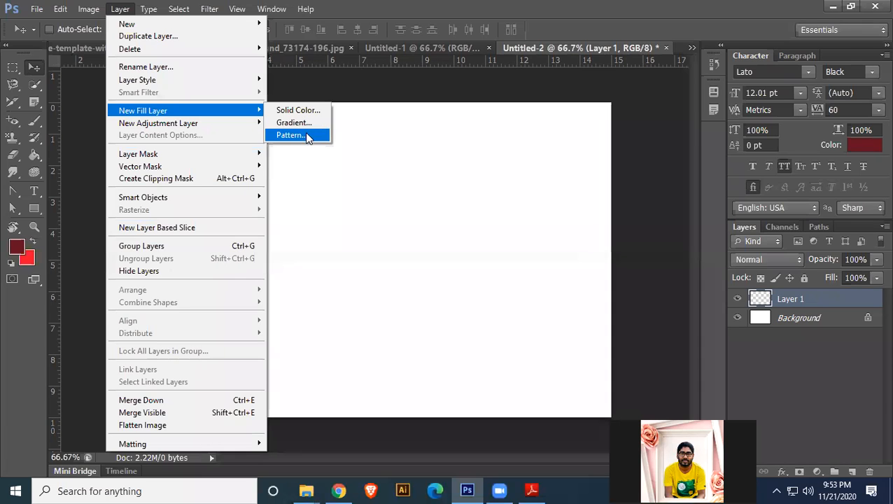
{"action": "left_click", "coordinate": [296, 112]}
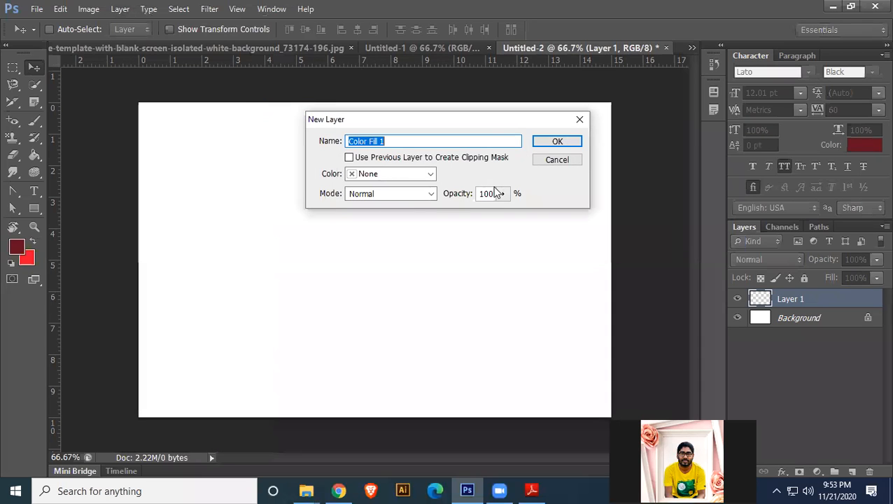
{"action": "left_click", "coordinate": [558, 142]}
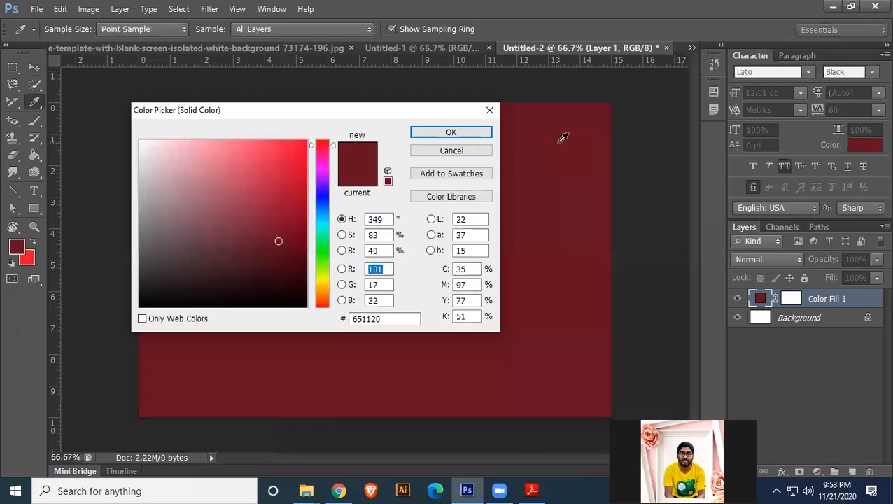
{"action": "left_click", "coordinate": [491, 113]}
Marquee-select a rectangle about 8 by 5.7 inches near the canvas centre and add a Solid Color fill layer from it
{"action": "left_click", "coordinate": [13, 67]}
{"action": "left_click_drag", "start_coordinate": [265, 152], "coordinate": [517, 333]}
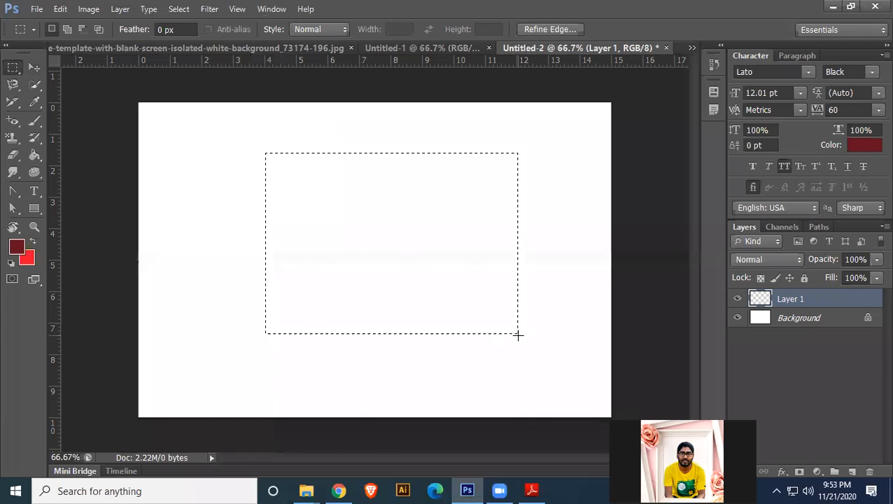
{"action": "left_click", "coordinate": [120, 9]}
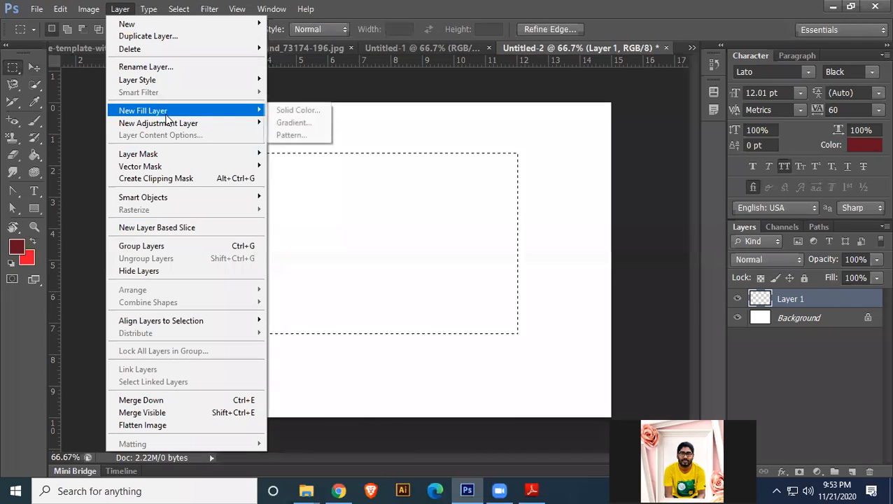
{"action": "left_click", "coordinate": [288, 110]}
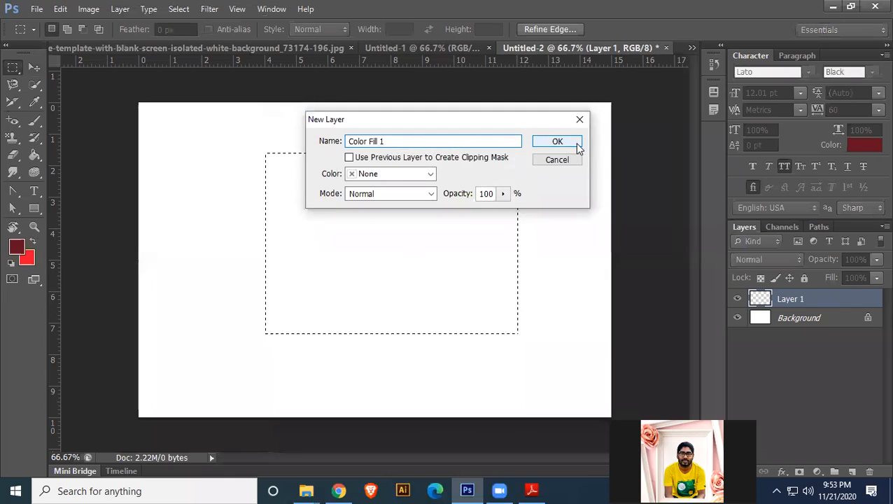
{"action": "left_click", "coordinate": [576, 143]}
Set the solid colour fill to a bright turquoise green, confirm it, and remove the fill layer
{"action": "left_click_drag", "start_coordinate": [355, 115], "coordinate": [757, 88]}
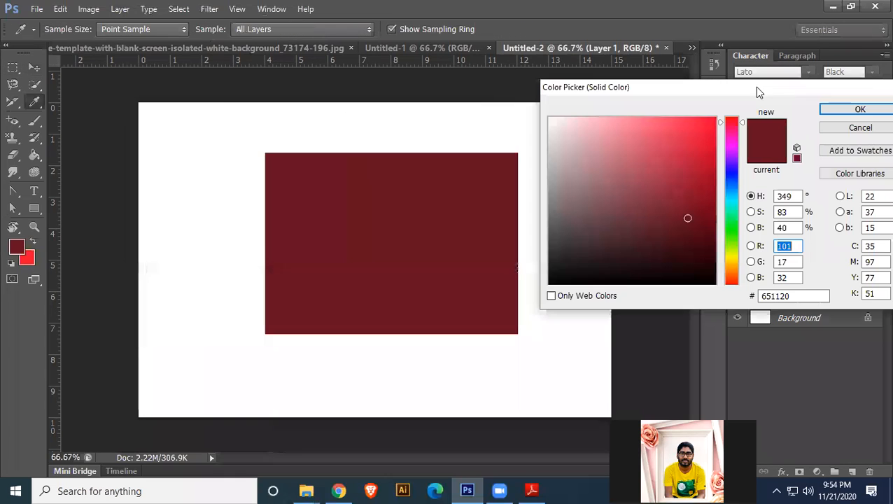
{"action": "left_click", "coordinate": [590, 244]}
{"action": "left_click", "coordinate": [566, 278]}
{"action": "left_click", "coordinate": [708, 124]}
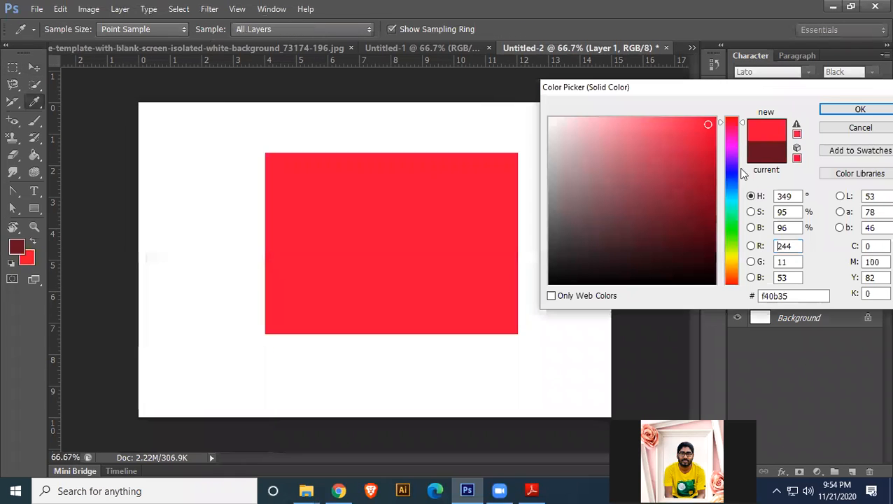
{"action": "left_click", "coordinate": [742, 174]}
{"action": "left_click", "coordinate": [733, 210]}
{"action": "left_click", "coordinate": [714, 123]}
{"action": "left_click", "coordinate": [847, 110]}
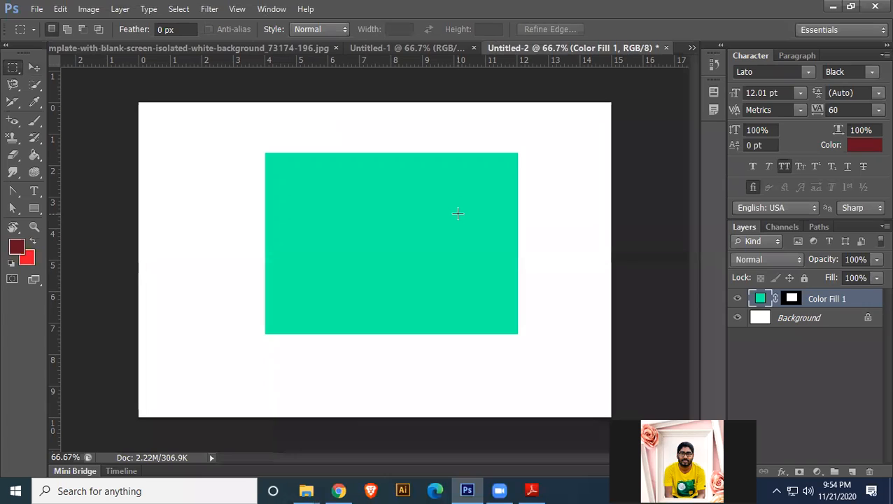
{"action": "key", "text": "ctrl+z"}
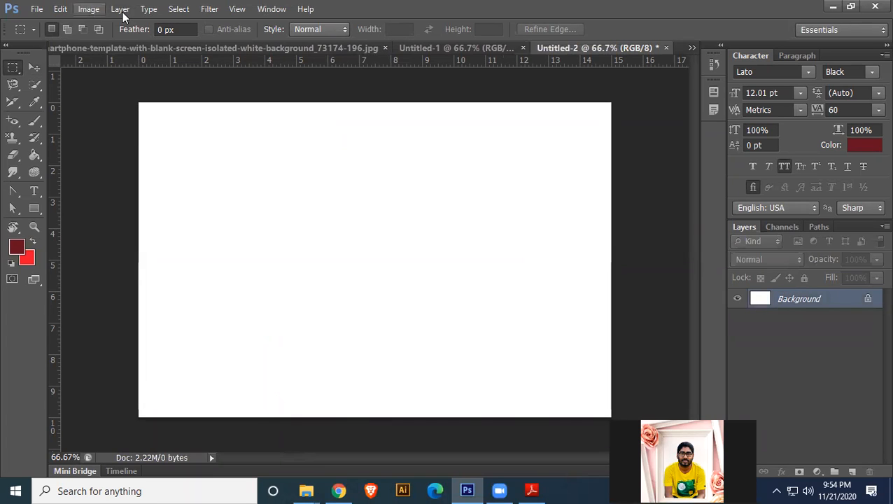
Add a Gradient fill layer covering the whole canvas, keeping the default layer options
{"action": "left_click", "coordinate": [121, 9]}
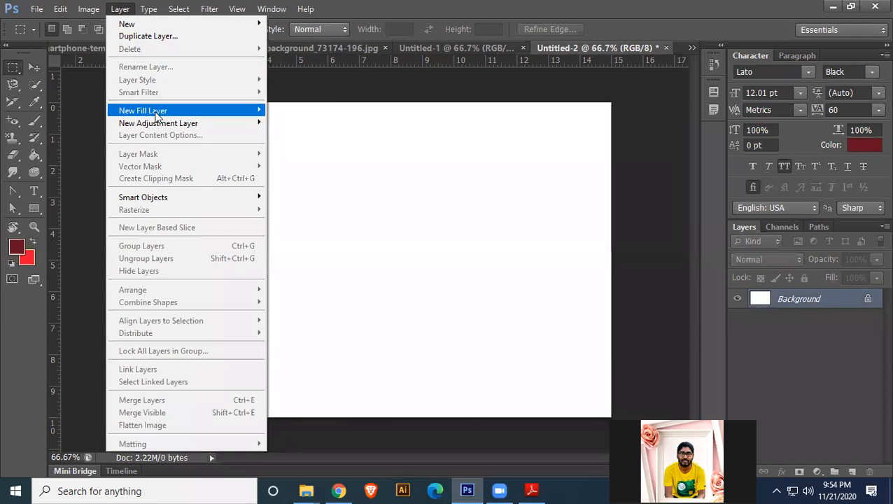
{"action": "mouse_move", "coordinate": [157, 116]}
{"action": "left_click", "coordinate": [289, 122]}
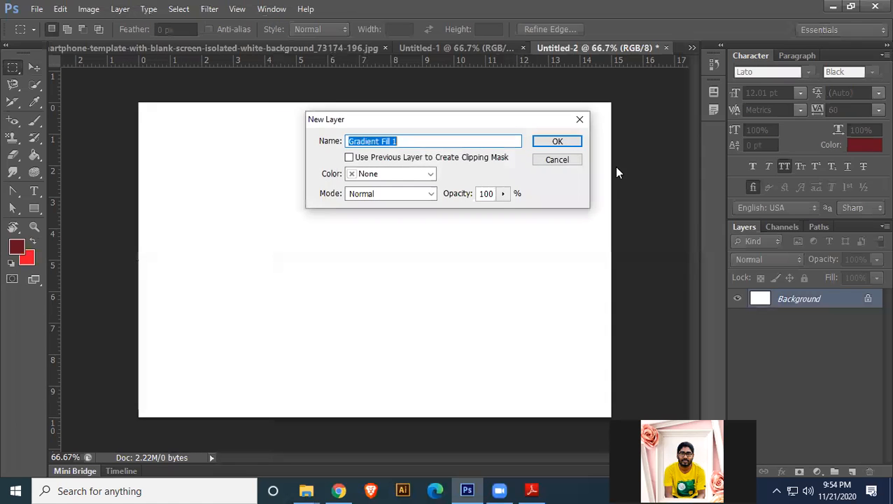
{"action": "left_click", "coordinate": [557, 142]}
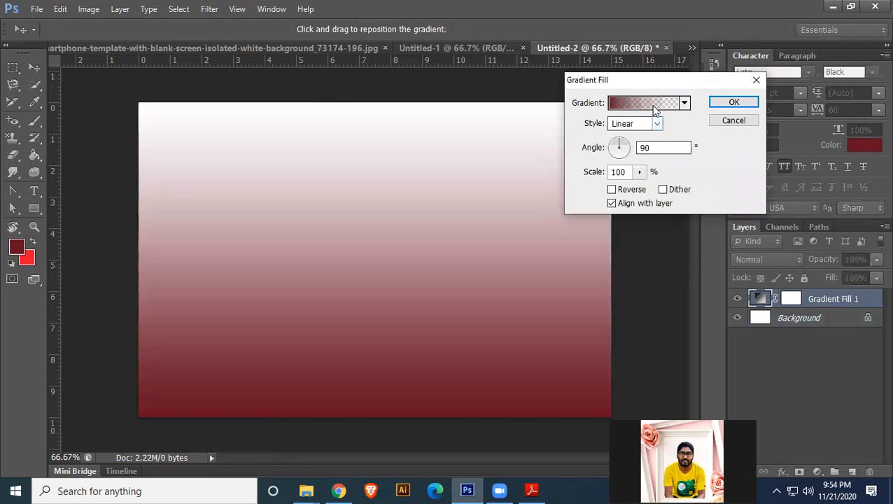
Try several gradient presets, apply Foreground to Background to the fill, and remove the gradient fill layer
{"action": "left_click", "coordinate": [653, 107]}
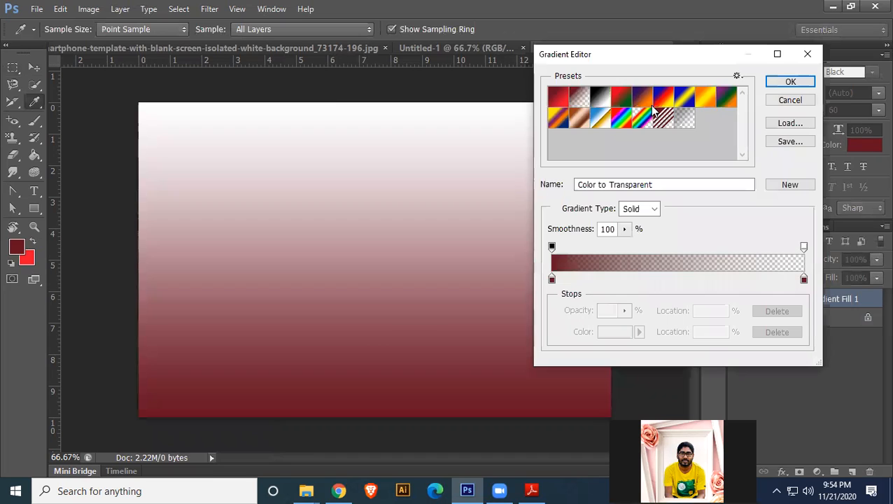
{"action": "left_click", "coordinate": [642, 98]}
{"action": "left_click", "coordinate": [621, 98]}
{"action": "left_click", "coordinate": [682, 99]}
{"action": "left_click", "coordinate": [705, 101]}
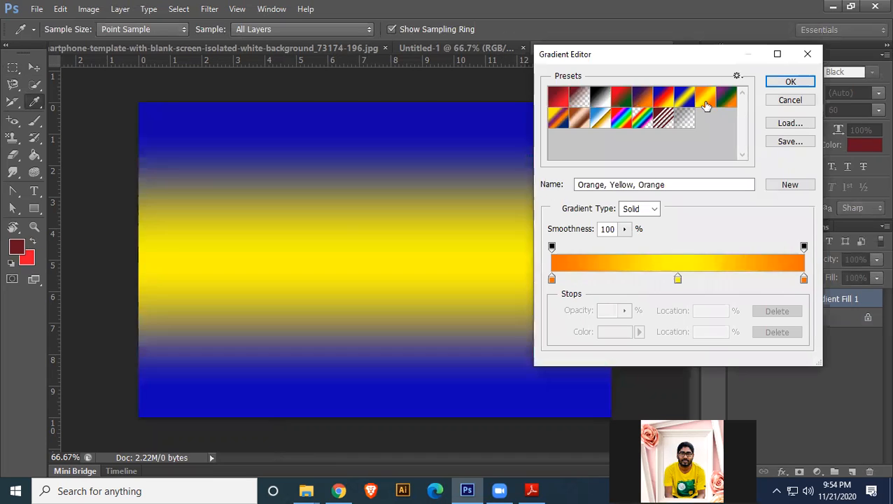
{"action": "left_click", "coordinate": [726, 98]}
{"action": "left_click", "coordinate": [621, 118]}
{"action": "left_click", "coordinate": [621, 98]}
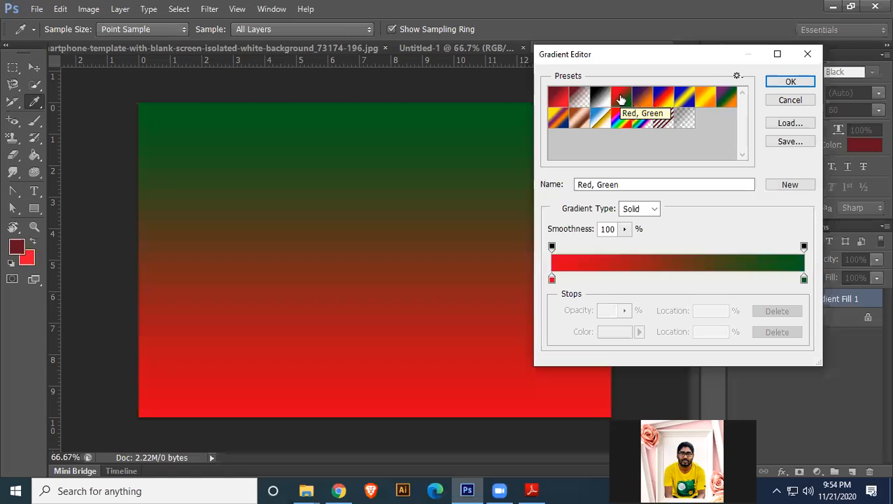
{"action": "left_click", "coordinate": [558, 98]}
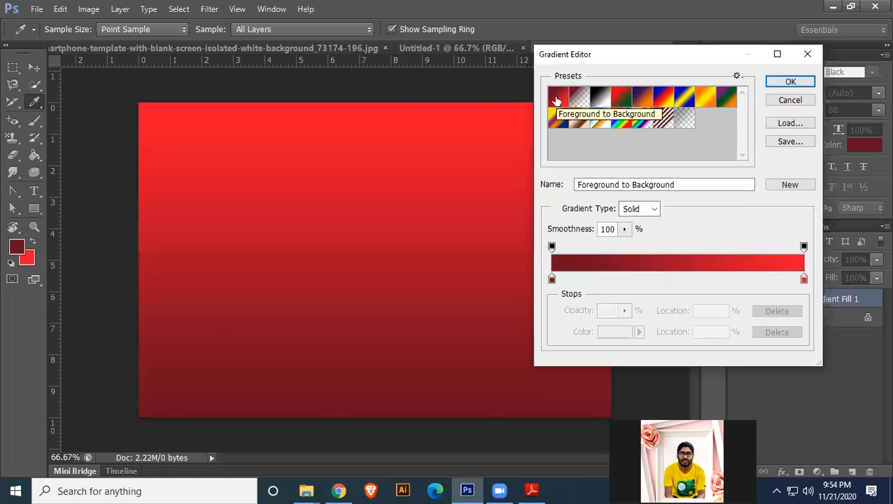
{"action": "left_click", "coordinate": [782, 82]}
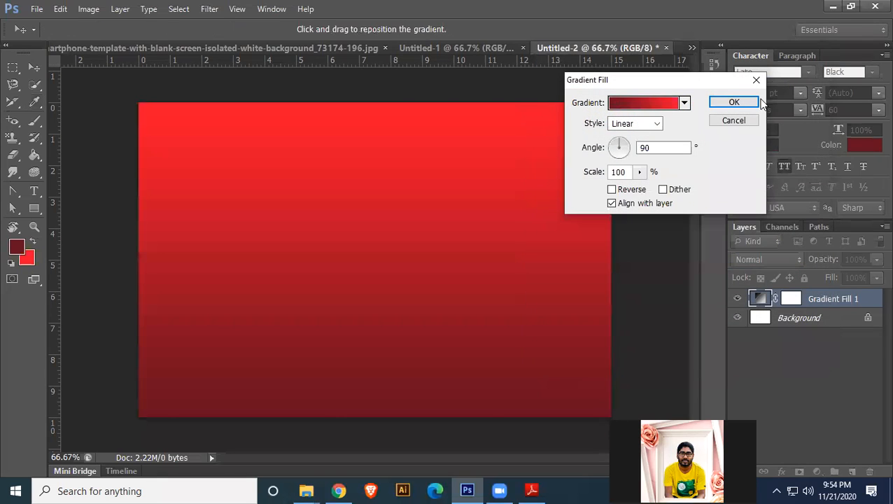
{"action": "left_click", "coordinate": [715, 105]}
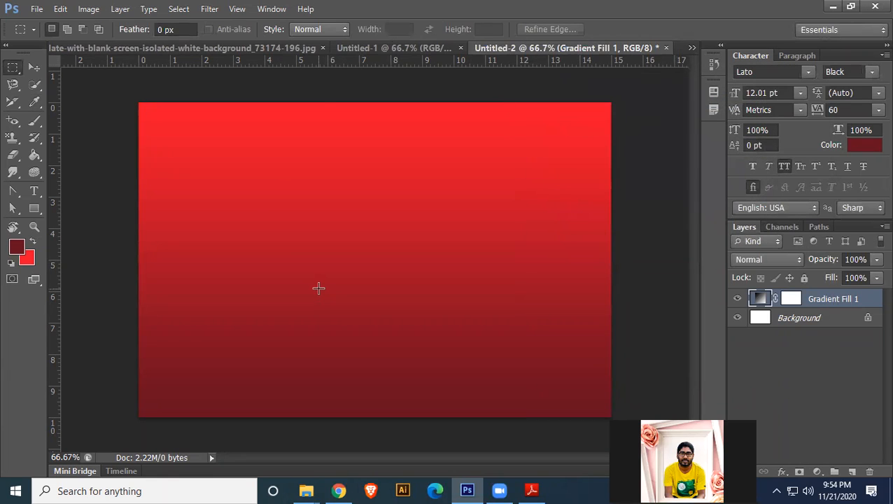
{"action": "key", "text": "ctrl+z"}
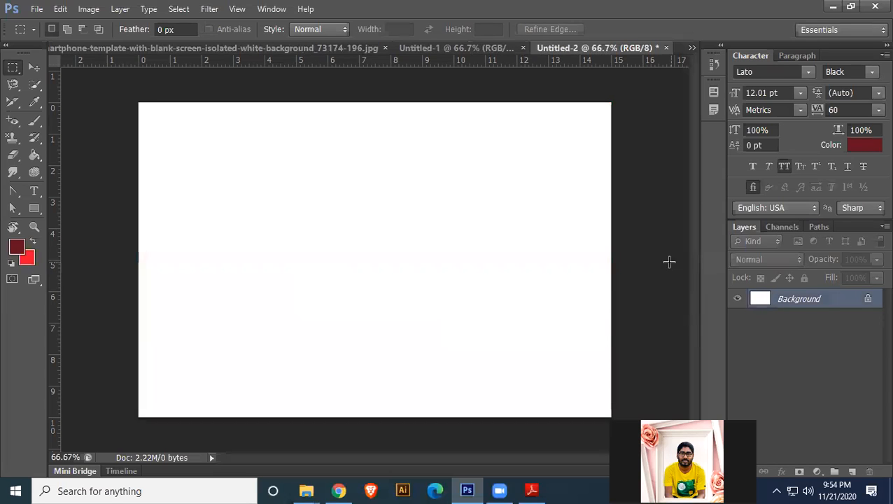
Marquee-select a rectangle about 8.6 by 5.8 inches around the canvas centre and add a Pattern fill layer from it
{"action": "left_click", "coordinate": [120, 10]}
{"action": "left_click", "coordinate": [503, 3]}
{"action": "left_click_drag", "start_coordinate": [216, 179], "coordinate": [486, 361]}
{"action": "left_click", "coordinate": [120, 9]}
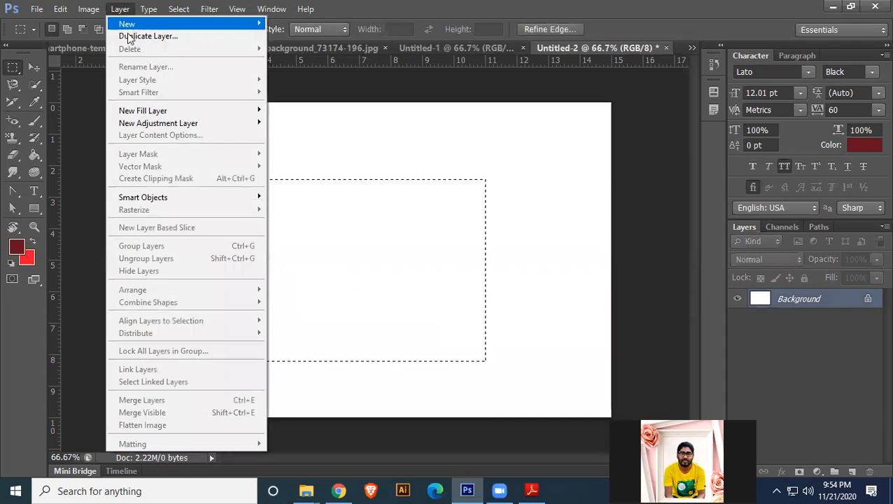
{"action": "mouse_move", "coordinate": [201, 112]}
{"action": "left_click", "coordinate": [291, 135]}
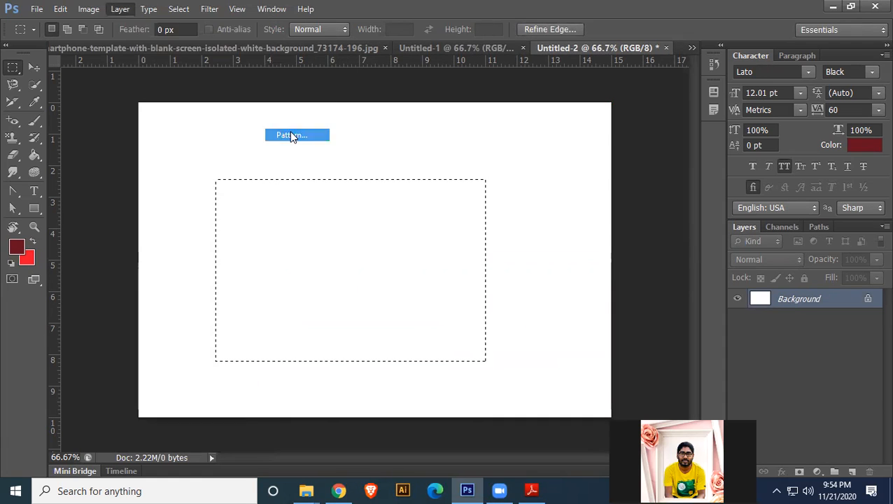
{"action": "left_click", "coordinate": [557, 142]}
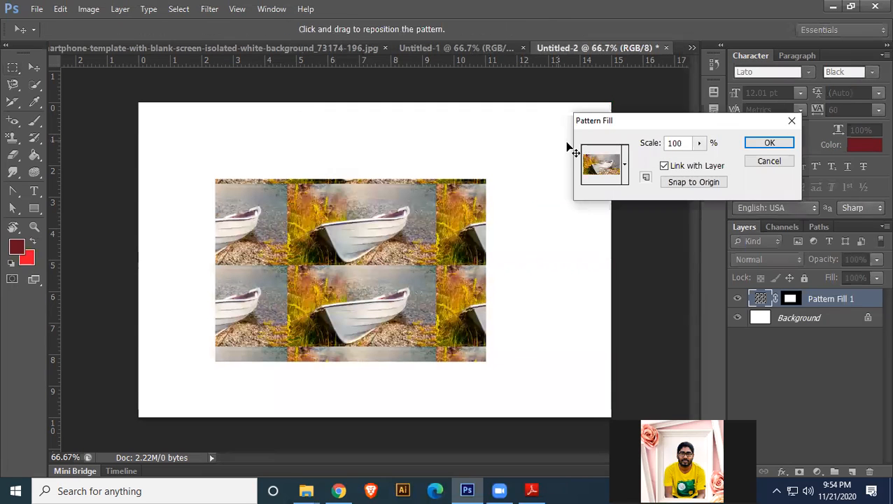
Try several patterns for the fill and apply the grey vertically streaked texture at 100% scale
{"action": "left_click", "coordinate": [626, 169]}
{"action": "left_click", "coordinate": [591, 203]}
{"action": "left_click", "coordinate": [550, 206]}
{"action": "left_click", "coordinate": [524, 231]}
{"action": "left_click", "coordinate": [507, 230]}
{"action": "left_click", "coordinate": [507, 250]}
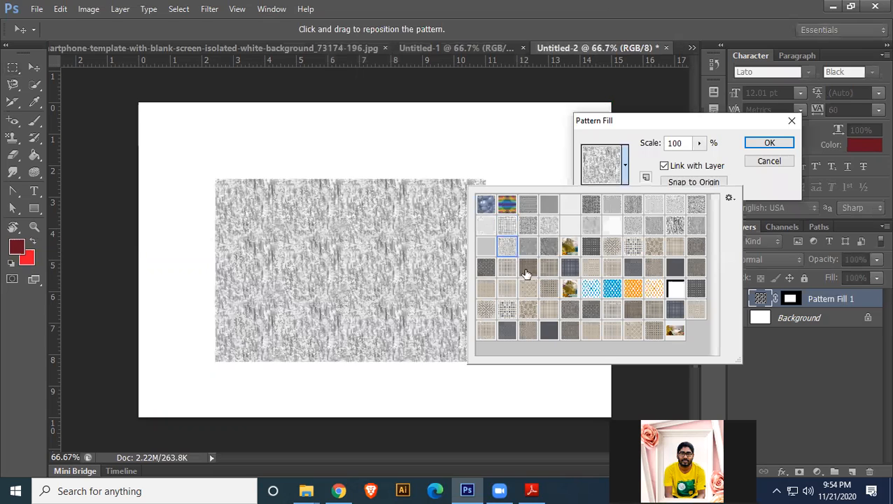
{"action": "left_click", "coordinate": [528, 250]}
{"action": "left_click", "coordinate": [549, 249]}
{"action": "left_click", "coordinate": [575, 246]}
{"action": "left_click", "coordinate": [592, 246]}
{"action": "left_click", "coordinate": [594, 226]}
{"action": "left_click", "coordinate": [632, 246]}
{"action": "left_click", "coordinate": [653, 245]}
{"action": "left_click", "coordinate": [654, 231]}
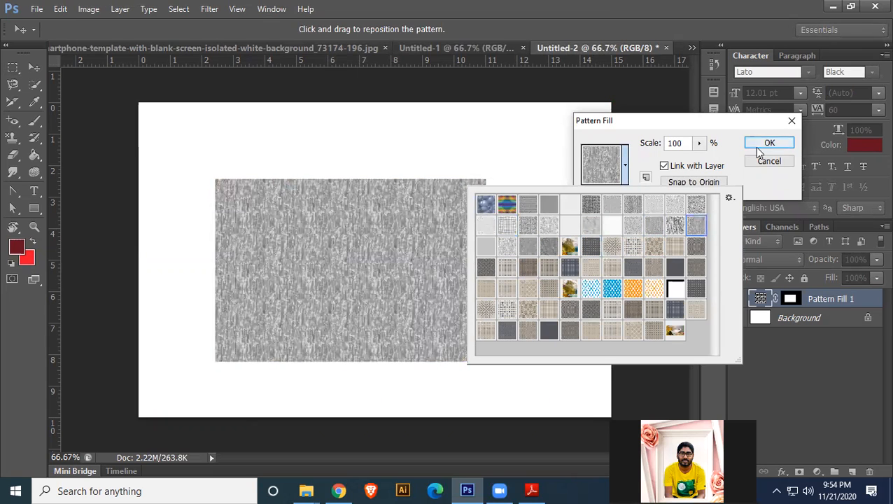
{"action": "left_click", "coordinate": [759, 144]}
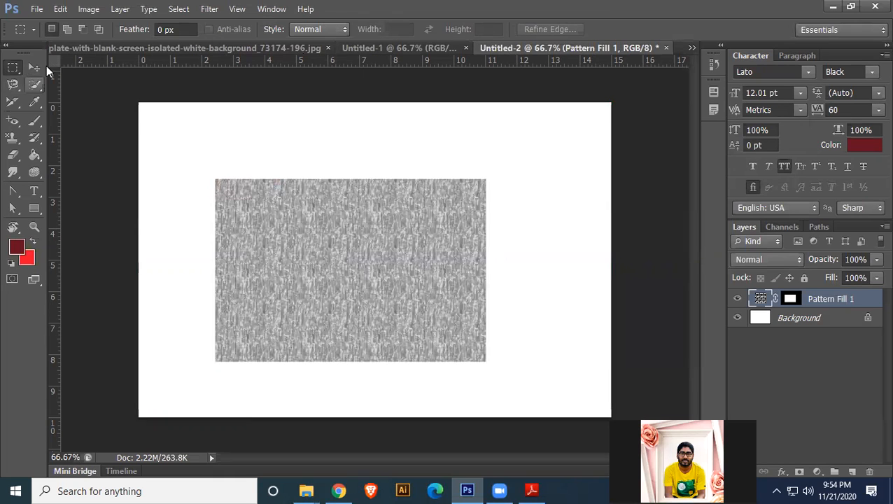
Switch to the Move tool and delete the pattern fill layer
{"action": "left_click", "coordinate": [32, 67]}
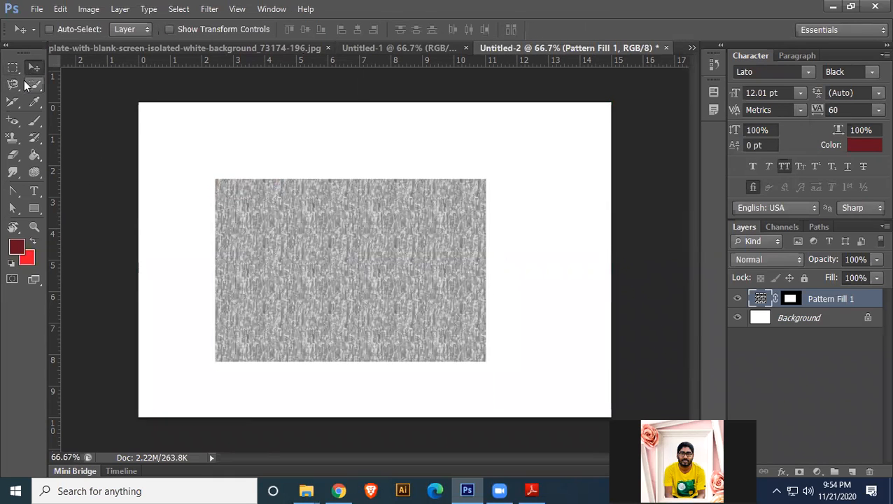
{"action": "left_click", "coordinate": [122, 9]}
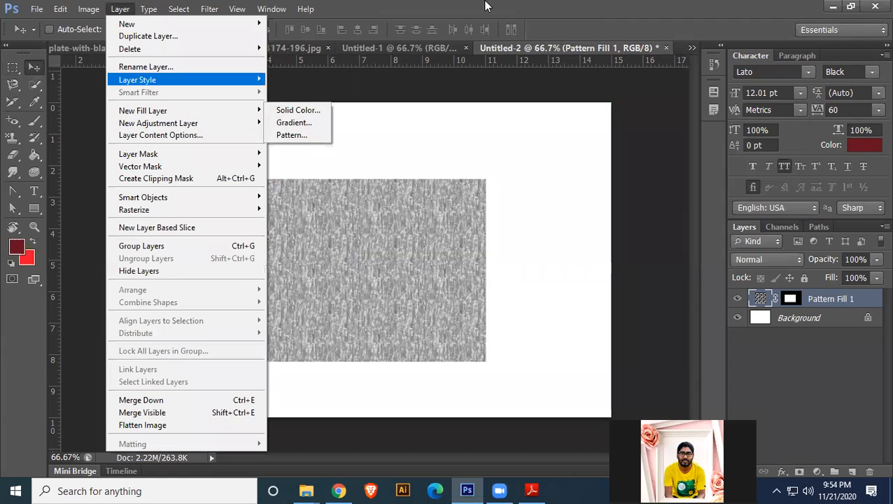
{"action": "left_click", "coordinate": [521, 8]}
{"action": "key", "text": "Delete"}
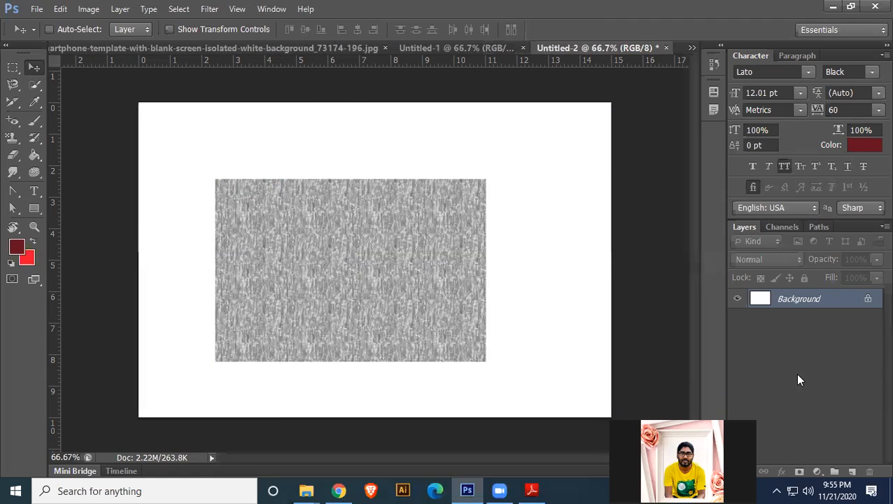
Minimize Photoshop and the browser, and open the Downloads folder in a maximized File Explorer window
{"action": "left_click", "coordinate": [828, 6]}
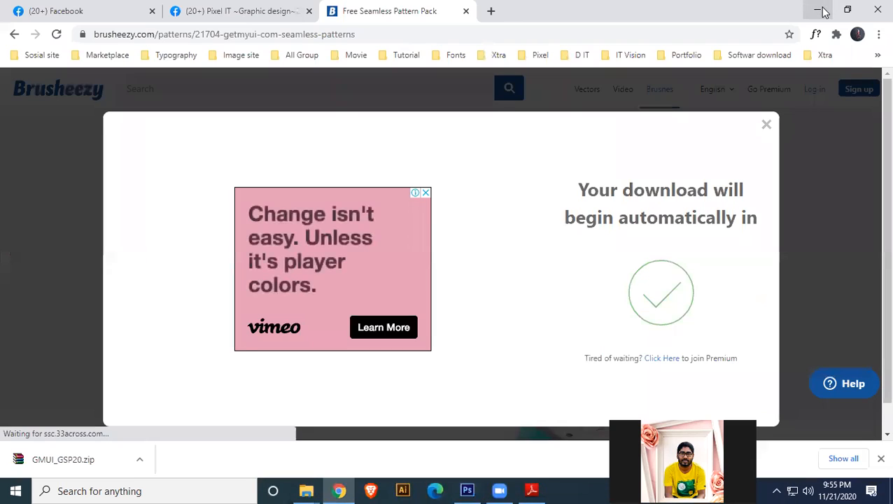
{"action": "left_click", "coordinate": [824, 6]}
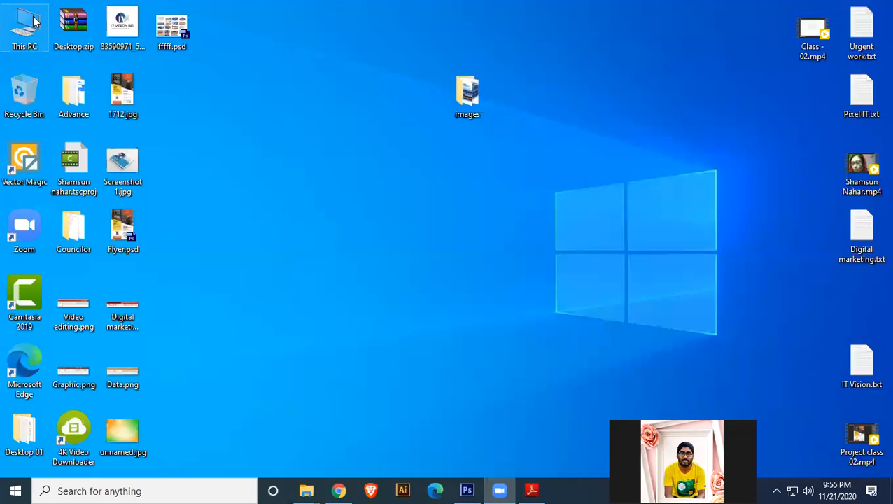
{"action": "double_click", "coordinate": [28, 25]}
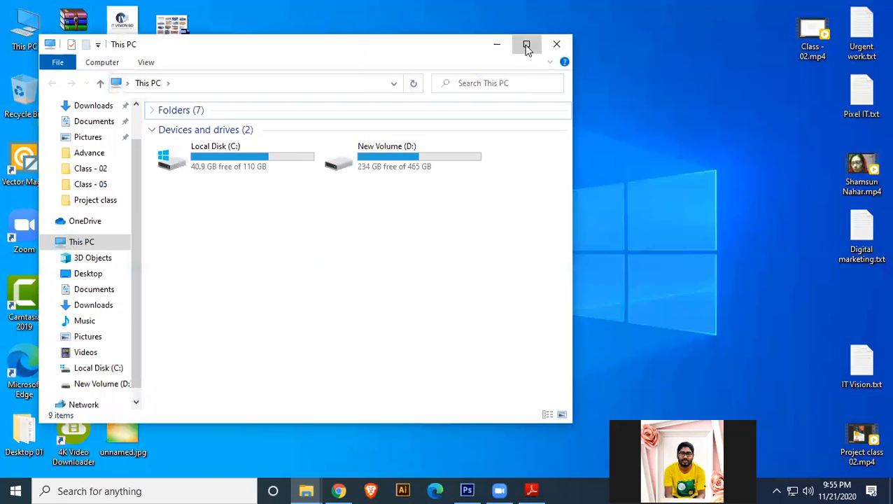
{"action": "left_click", "coordinate": [526, 44]}
{"action": "left_click", "coordinate": [44, 108]}
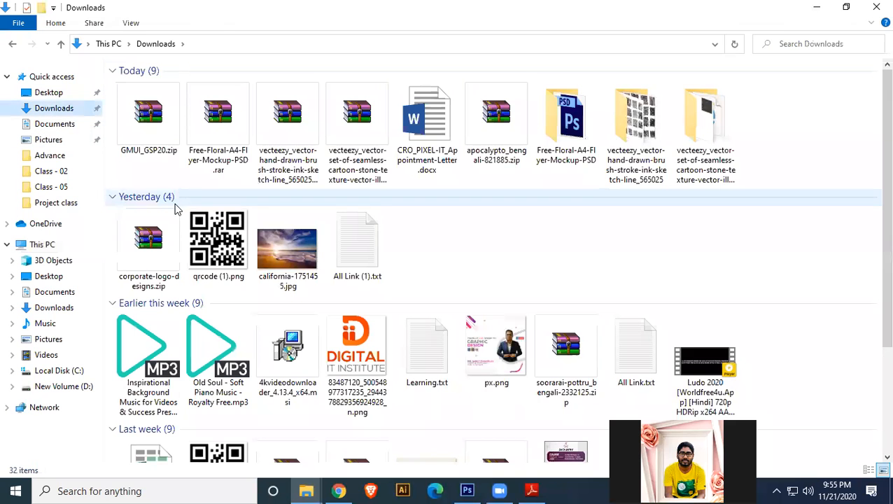
Extract GMUI_GSP20.zip into a GMUI_GSP20 folder inside Downloads with WinRAR
{"action": "left_click", "coordinate": [148, 119]}
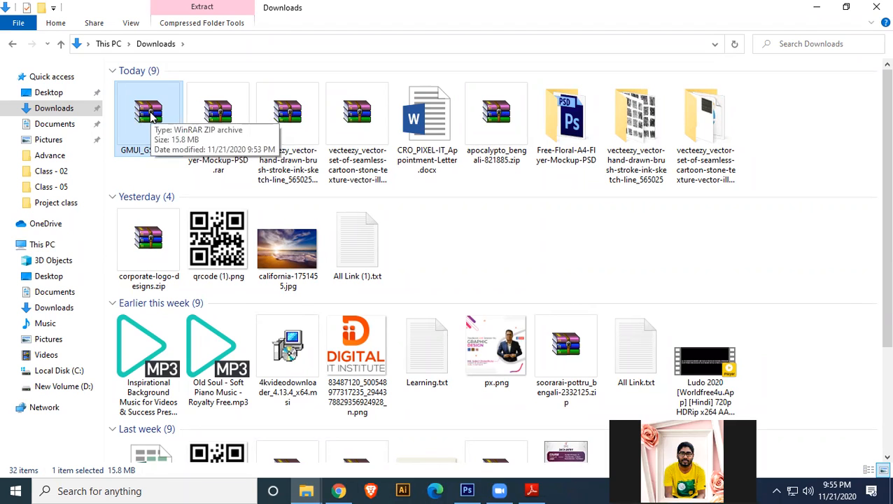
{"action": "right_click", "coordinate": [146, 103]}
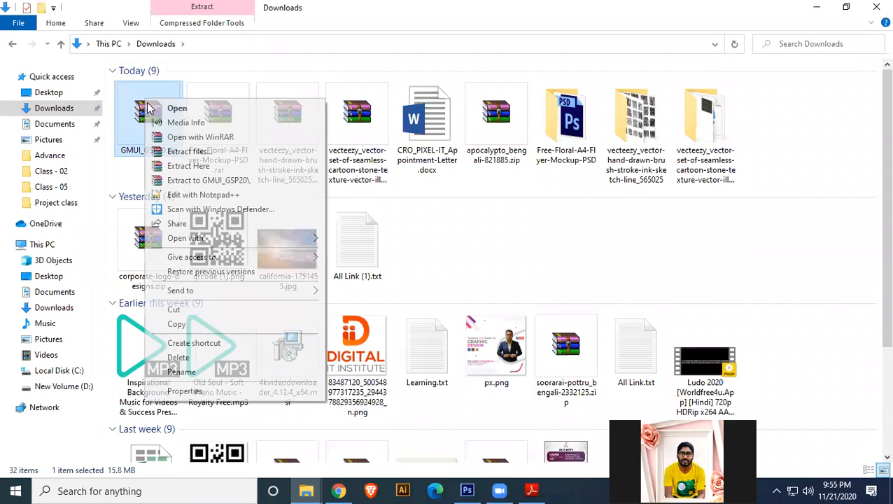
{"action": "left_click", "coordinate": [184, 165]}
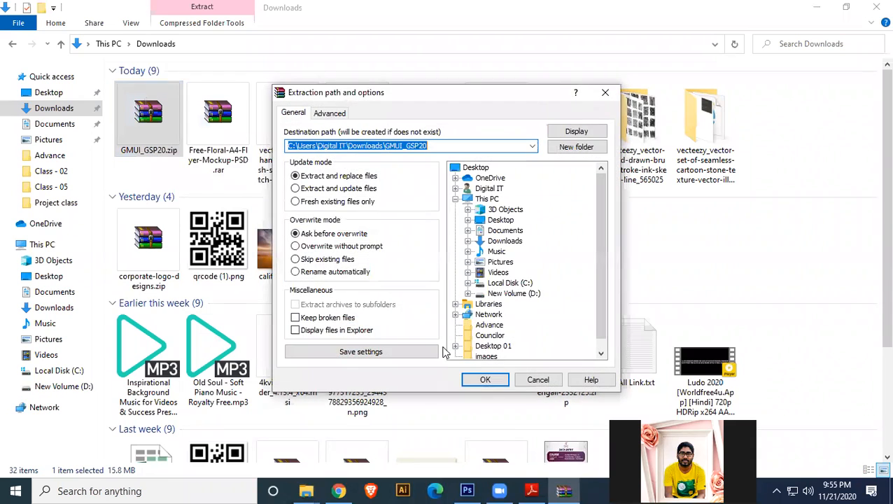
{"action": "left_click", "coordinate": [484, 379]}
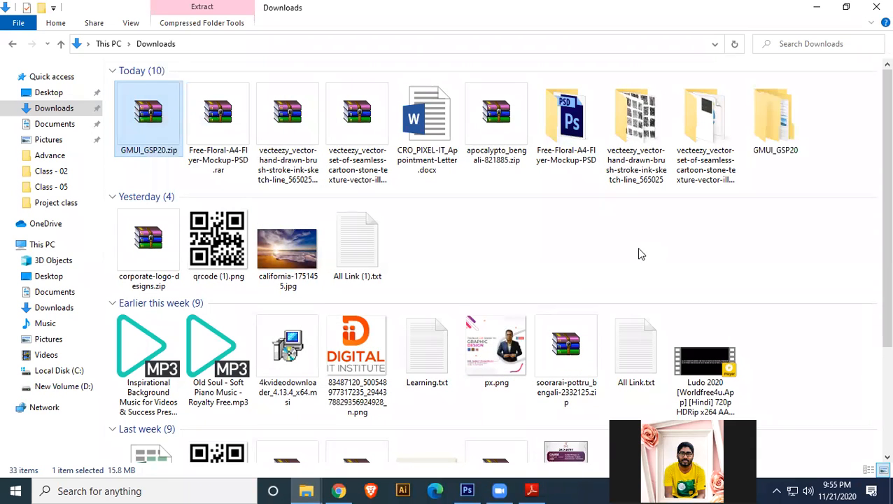
Open the extracted GMUI_GSP20 folder down to IMAGES > PAT and select GMUI_Geometry_Seamless_Patterns.pat
{"action": "left_click", "coordinate": [773, 133]}
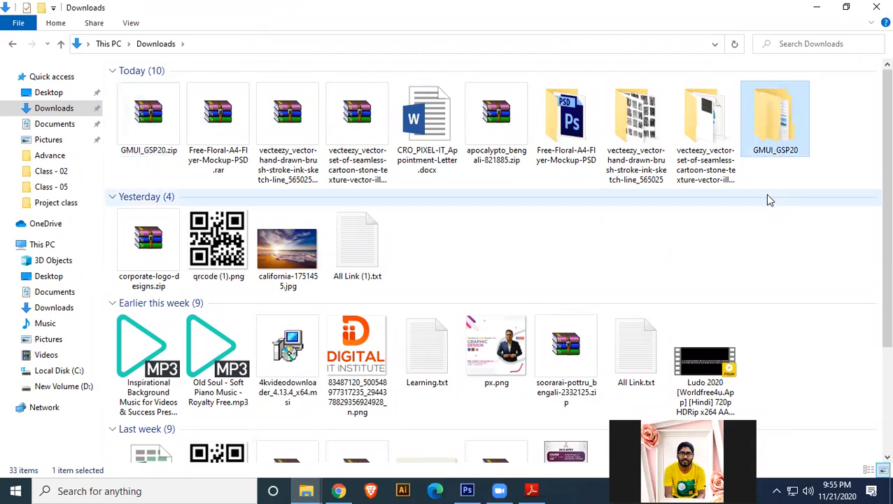
{"action": "double_click", "coordinate": [781, 115]}
{"action": "double_click", "coordinate": [165, 88]}
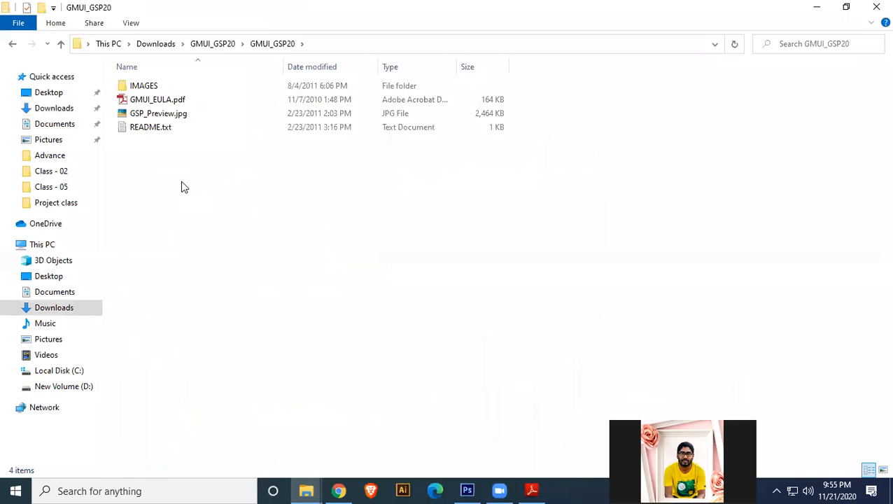
{"action": "double_click", "coordinate": [161, 85]}
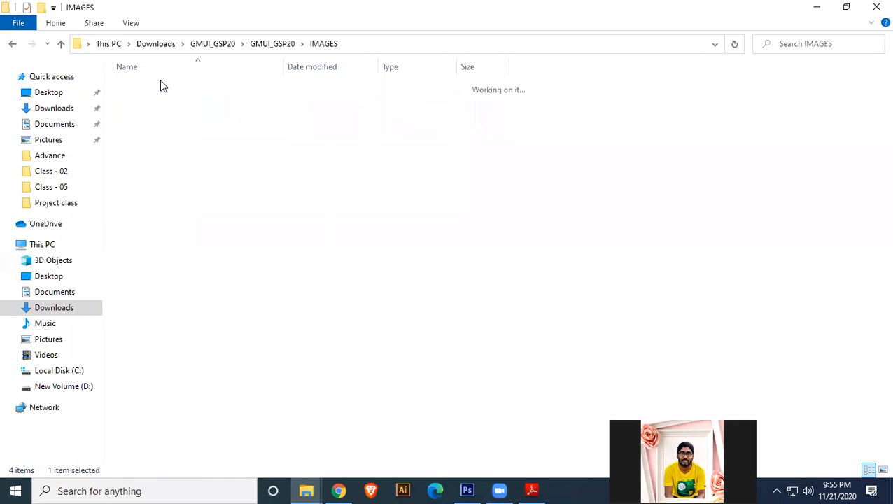
{"action": "double_click", "coordinate": [165, 100]}
{"action": "left_click", "coordinate": [175, 87]}
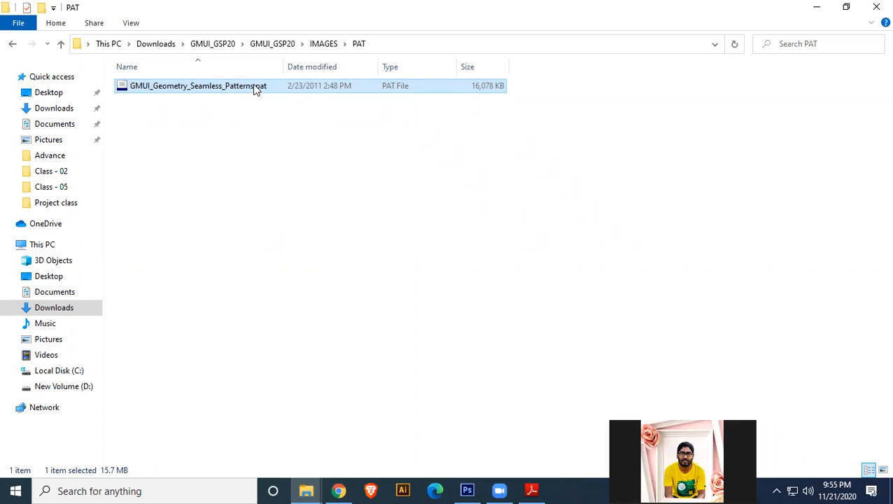
Switch to Photoshop, activate the Pattern Stamp tool and start loading patterns into its pattern presets
{"action": "left_click", "coordinate": [220, 108]}
{"action": "left_click", "coordinate": [216, 85]}
{"action": "left_click", "coordinate": [467, 490]}
{"action": "right_click", "coordinate": [13, 139]}
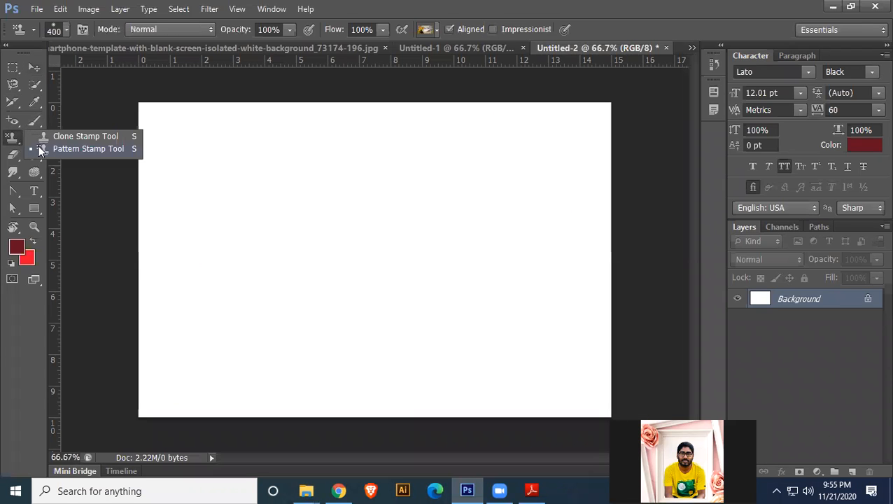
{"action": "left_click", "coordinate": [75, 149]}
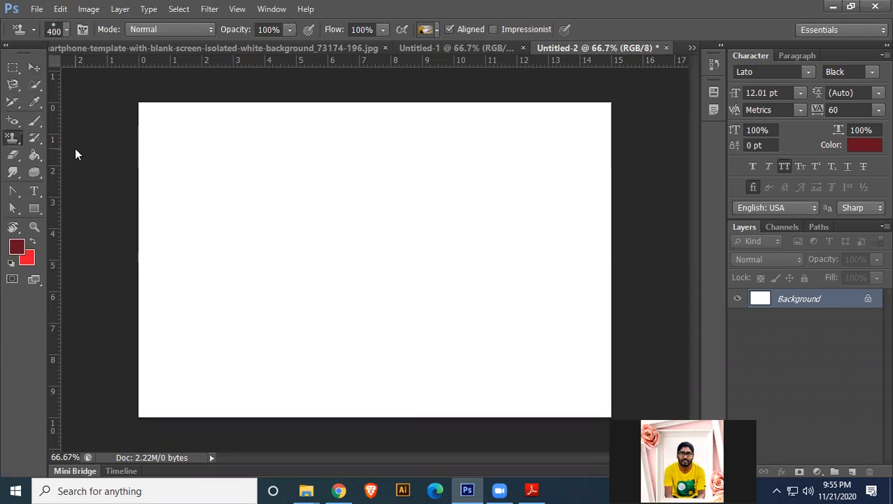
{"action": "left_click", "coordinate": [435, 31]}
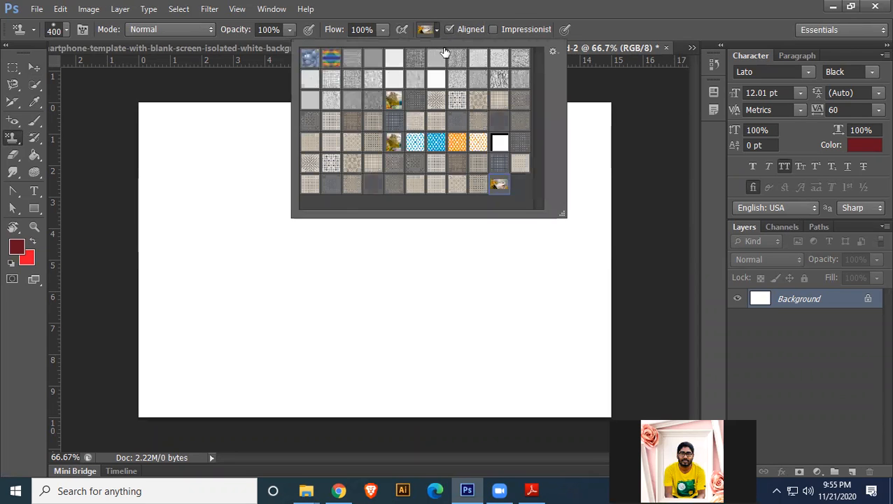
{"action": "left_click", "coordinate": [552, 53]}
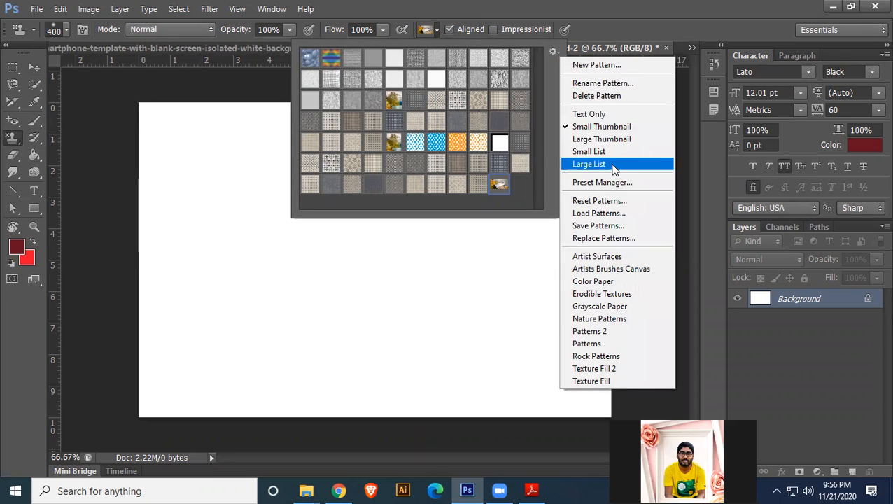
{"action": "left_click", "coordinate": [594, 213]}
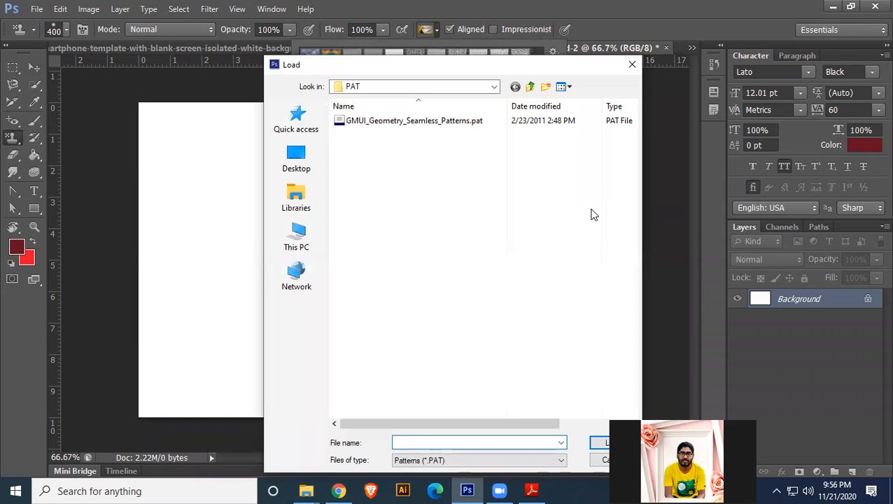
Load GMUI_Geometry_Seamless_Patterns.pat from Downloads > GMUI_GSP20 > GMUI_GSP20 > IMAGES > PAT
{"action": "left_click", "coordinate": [494, 87]}
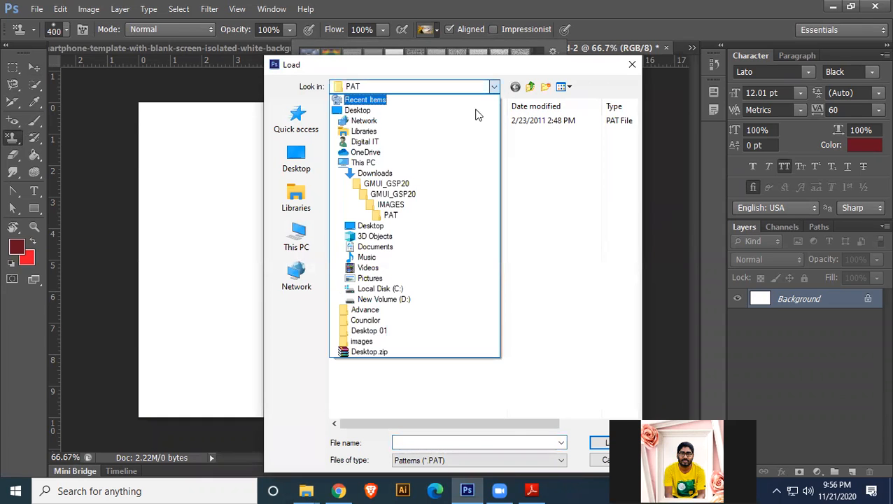
{"action": "left_click", "coordinate": [375, 173]}
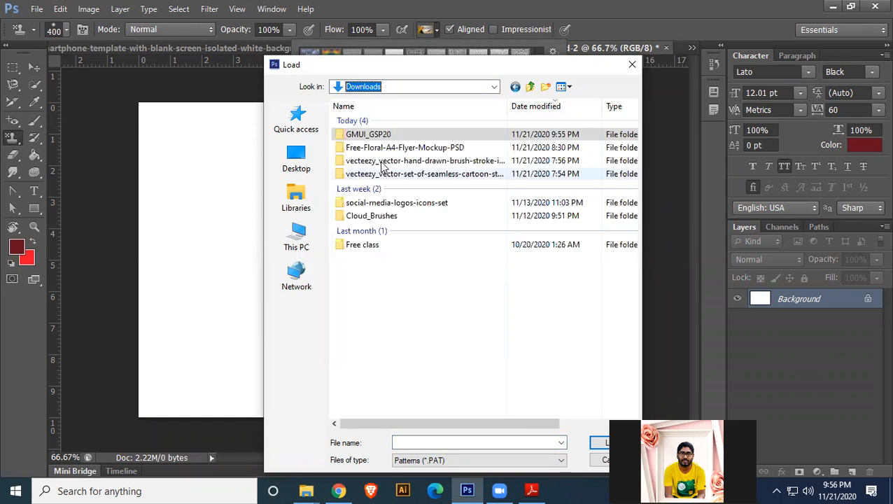
{"action": "double_click", "coordinate": [383, 135]}
{"action": "double_click", "coordinate": [382, 120]}
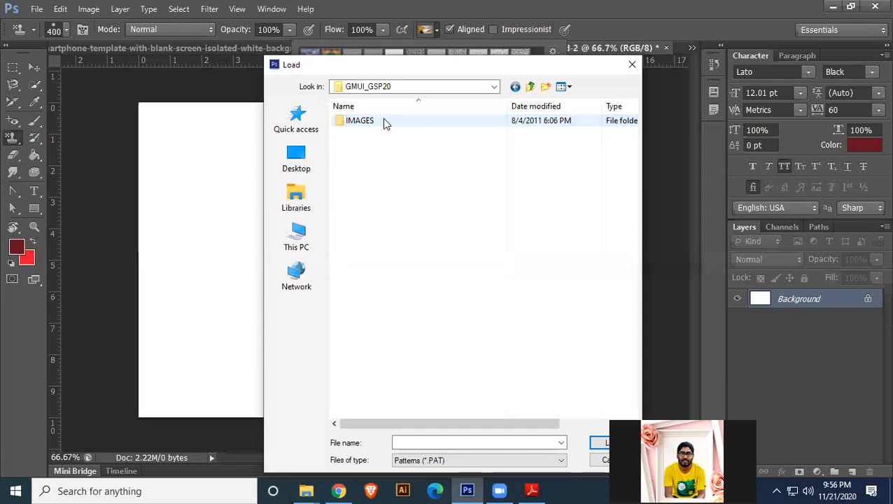
{"action": "double_click", "coordinate": [382, 120]}
{"action": "double_click", "coordinate": [383, 133]}
{"action": "left_click", "coordinate": [397, 121]}
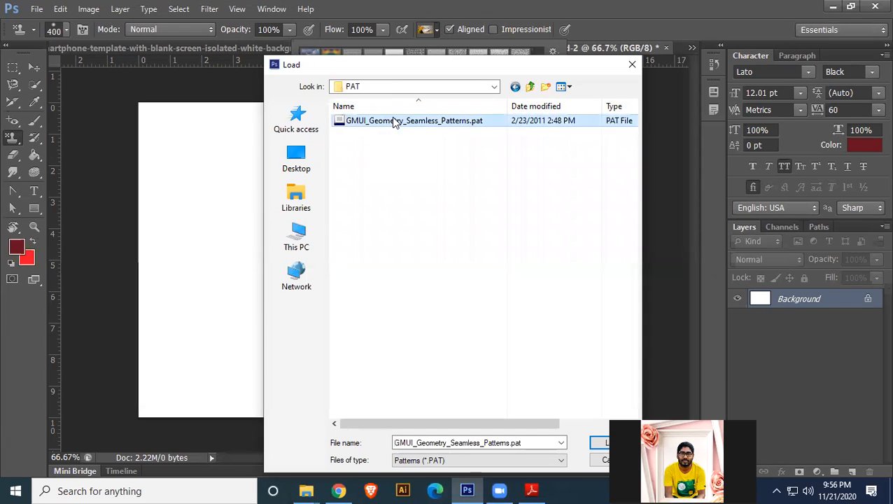
{"action": "left_click", "coordinate": [597, 442]}
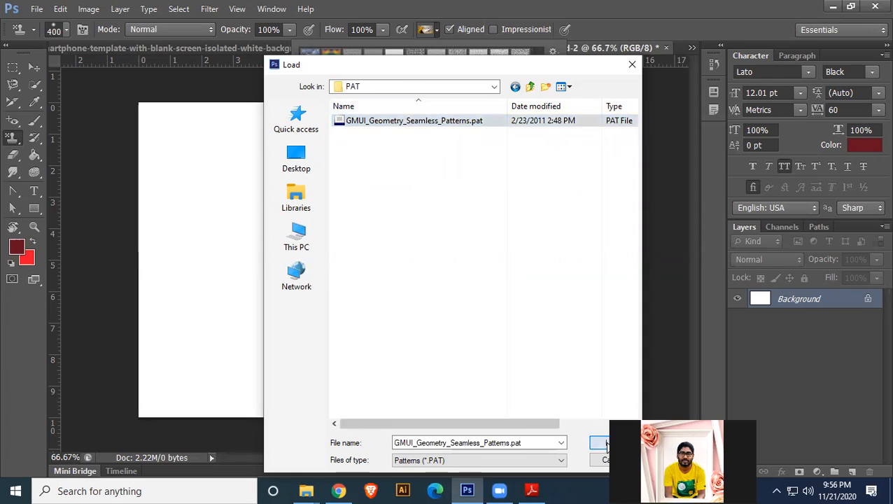
Paint across the Background layer of Untitled-2 with the boat photo pattern
{"action": "left_click_drag", "start_coordinate": [538, 162], "coordinate": [537, 200]}
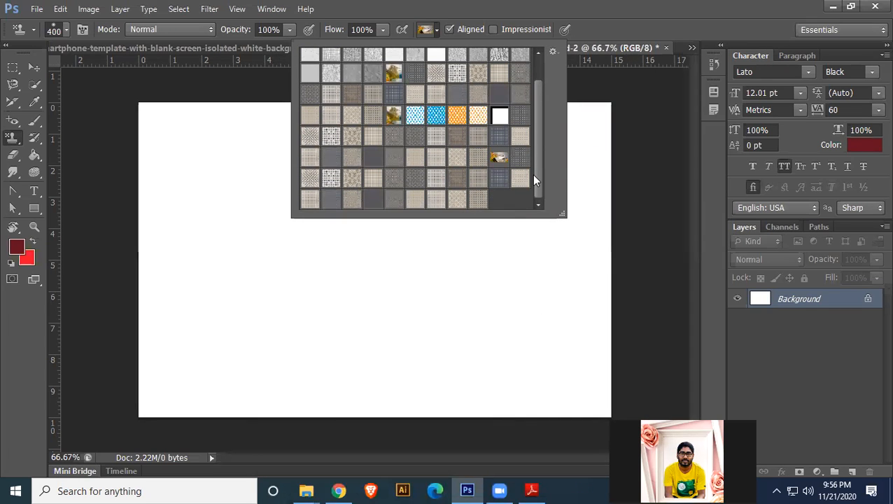
{"action": "left_click", "coordinate": [498, 158]}
{"action": "mouse_move", "coordinate": [119, 129]}
{"action": "left_mouse_down"}
{"action": "mouse_move", "coordinate": [282, 151]}
{"action": "mouse_move", "coordinate": [628, 156]}
{"action": "mouse_move", "coordinate": [205, 232]}
{"action": "mouse_move", "coordinate": [503, 344]}
{"action": "mouse_move", "coordinate": [525, 411]}
{"action": "left_mouse_up"}
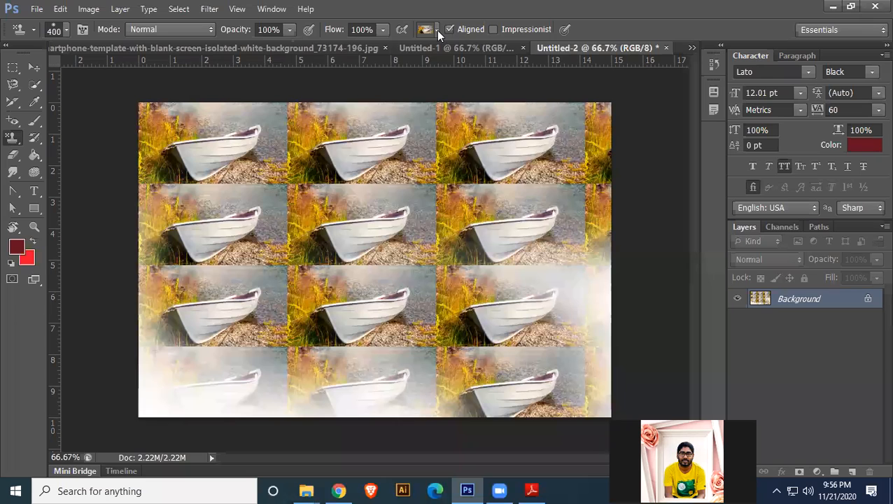
Paint over the whole canvas with a dark grey circle pattern and switch to the Move tool
{"action": "left_click", "coordinate": [436, 30]}
{"action": "left_click", "coordinate": [373, 202]}
{"action": "mouse_move", "coordinate": [89, 189]}
{"action": "left_mouse_down"}
{"action": "mouse_move", "coordinate": [508, 130]}
{"action": "mouse_move", "coordinate": [160, 209]}
{"action": "mouse_move", "coordinate": [616, 329]}
{"action": "mouse_move", "coordinate": [134, 409]}
{"action": "mouse_move", "coordinate": [602, 412]}
{"action": "left_mouse_up"}
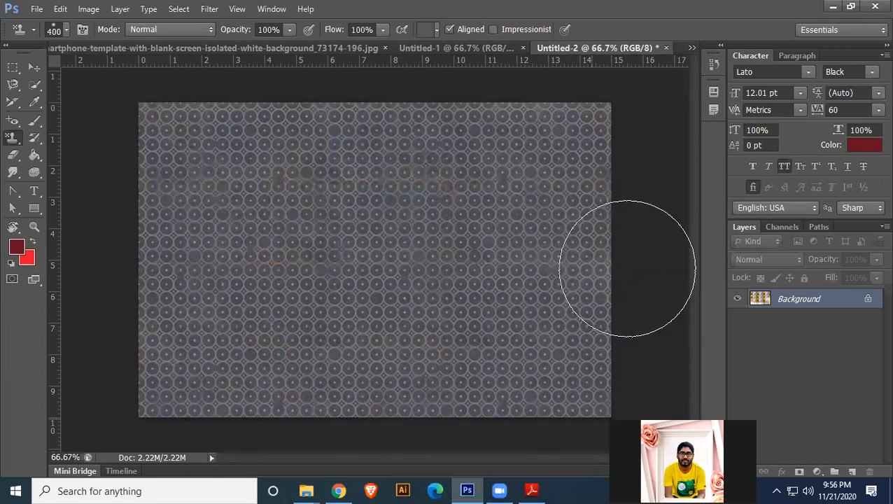
{"action": "left_click", "coordinate": [31, 67]}
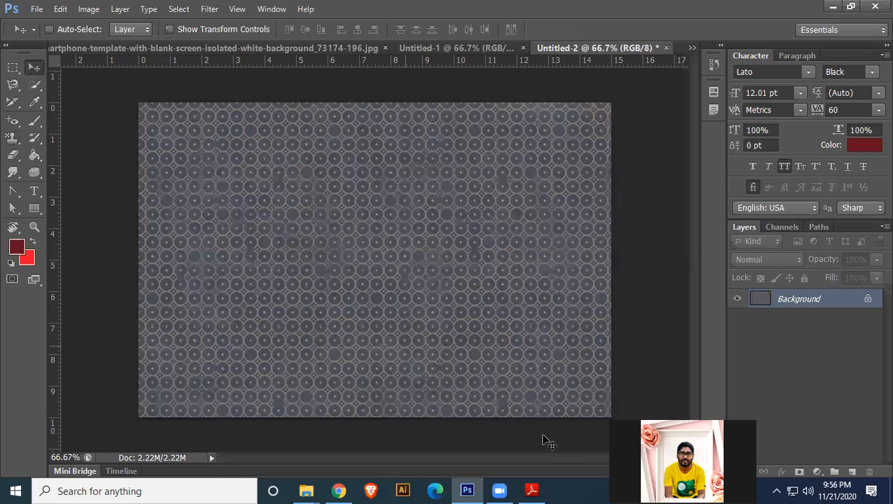
Check the Class-02 topic list in Photoshop Module.pdf, return to Photoshop and undo both pattern stamp strokes
{"action": "left_click", "coordinate": [532, 490]}
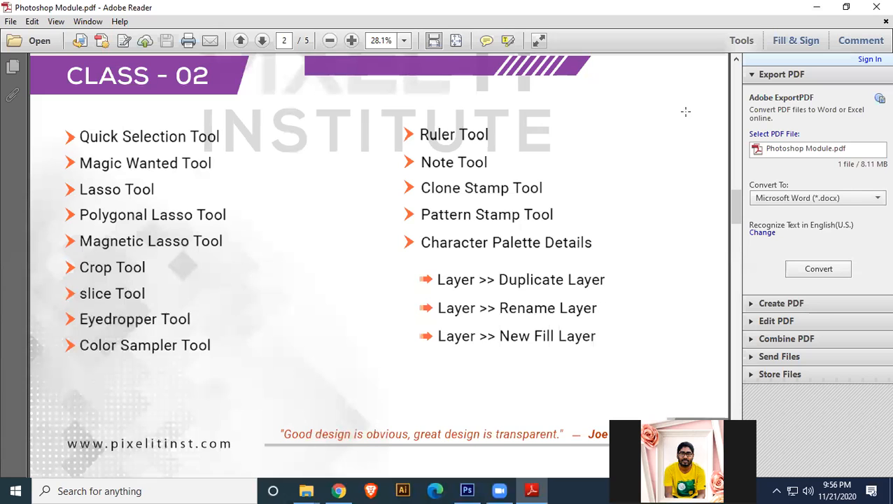
{"action": "left_click", "coordinate": [816, 9]}
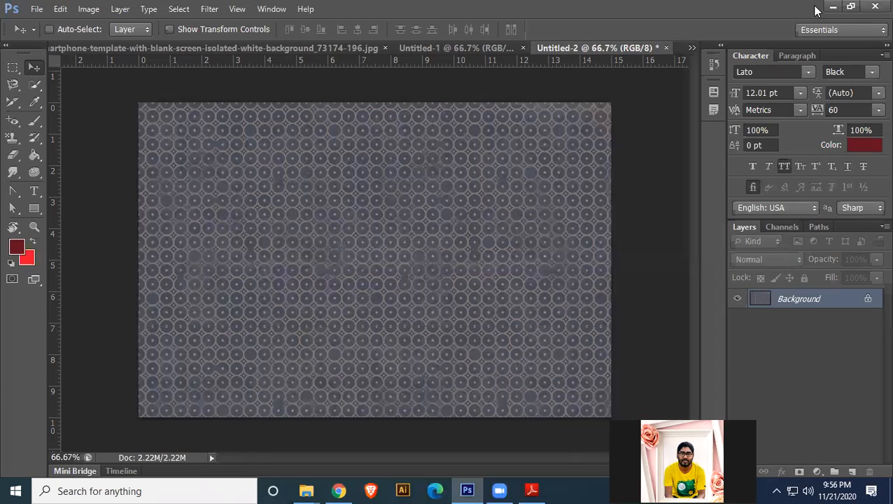
{"action": "key", "text": "ctrl+alt+z"}
{"action": "key", "text": "ctrl+alt+z"}
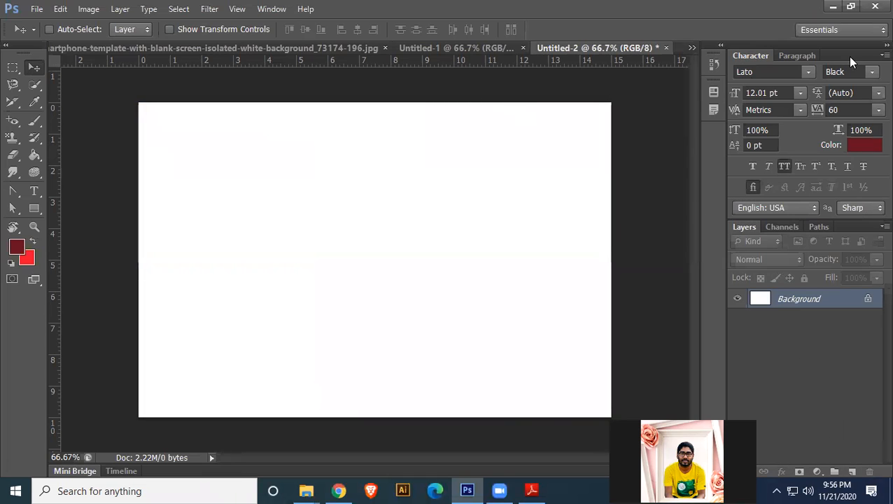
Undock and close the Character palette, reopen it and place it floating beside the layers list
{"action": "left_click_drag", "start_coordinate": [847, 56], "coordinate": [457, 161]}
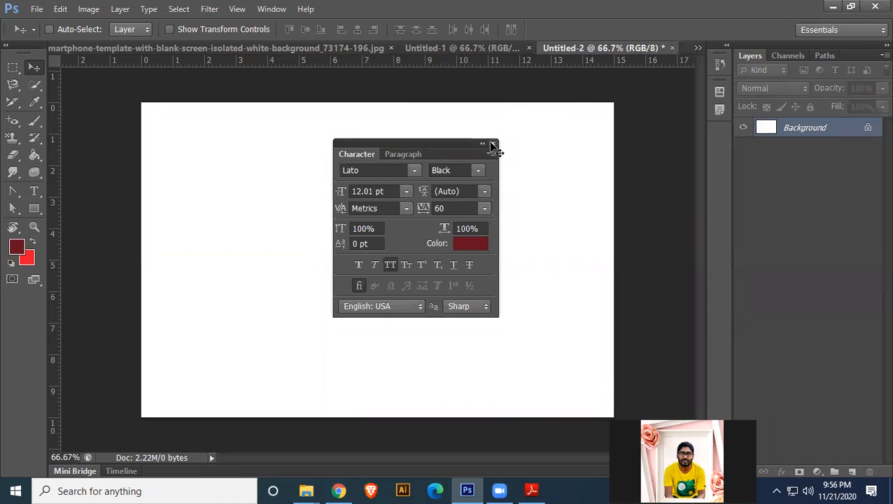
{"action": "left_click", "coordinate": [494, 143]}
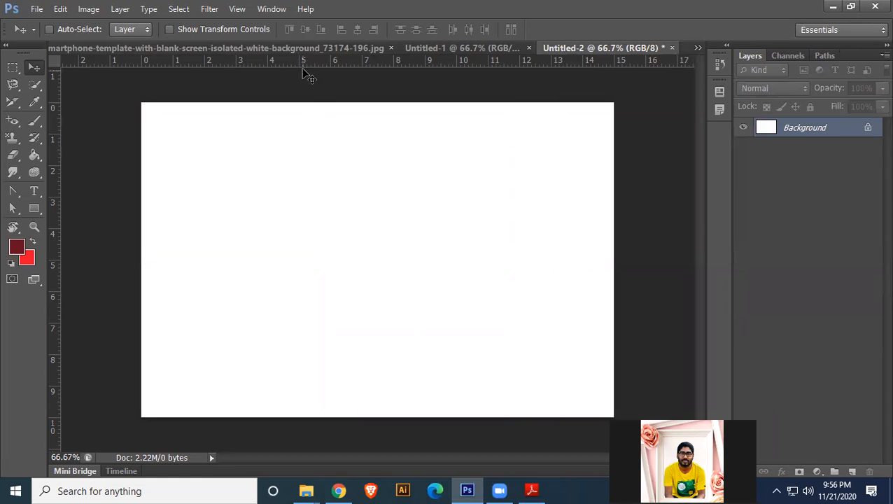
{"action": "left_click", "coordinate": [273, 9]}
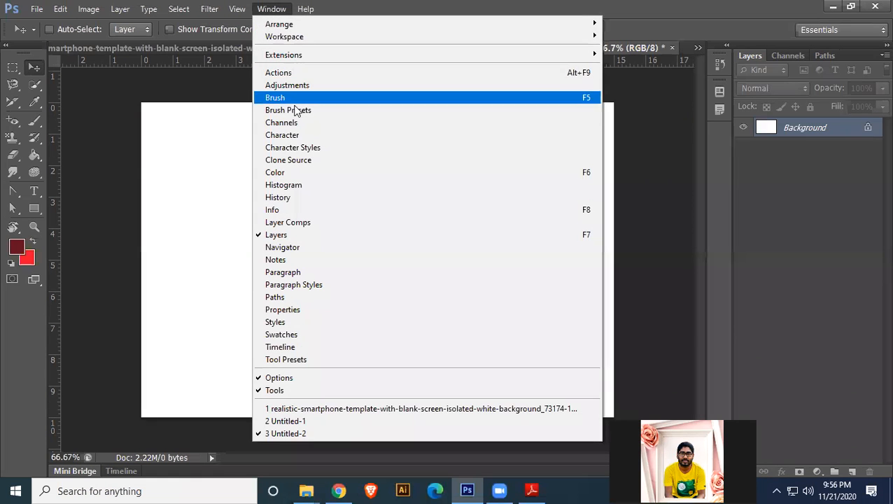
{"action": "left_click", "coordinate": [299, 137]}
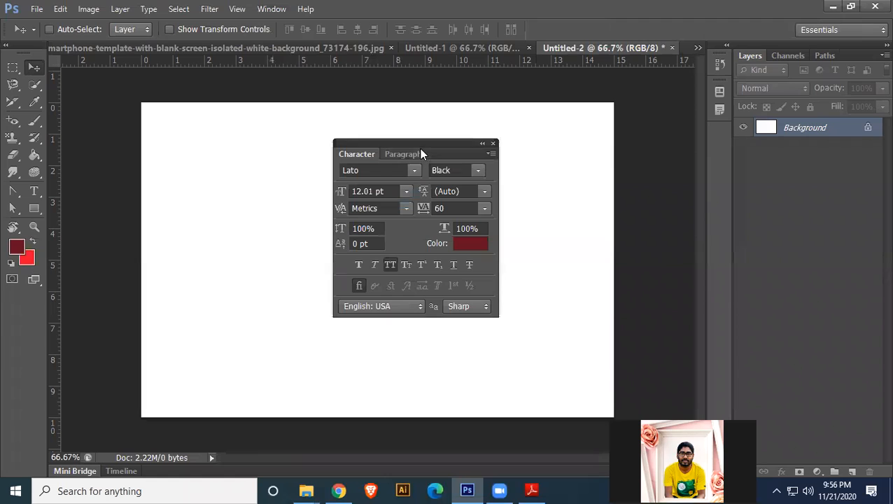
{"action": "left_click_drag", "start_coordinate": [458, 152], "coordinate": [713, 106]}
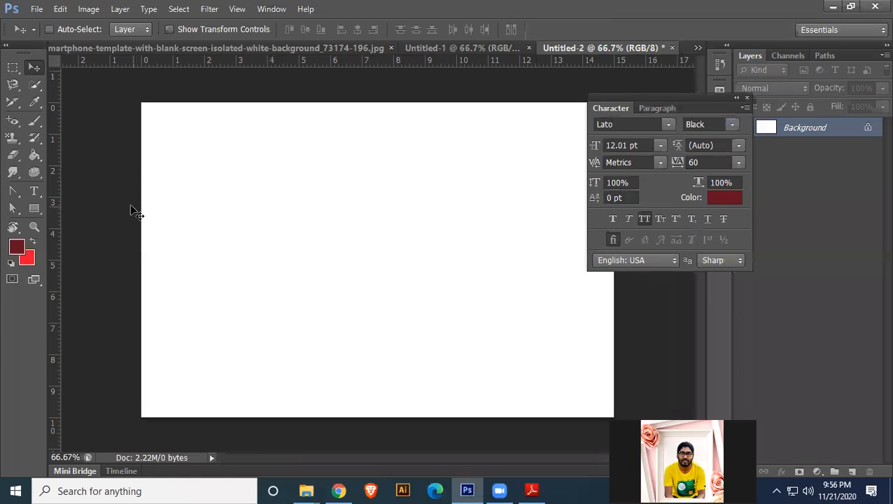
Add a point text reading "TEX T" in the upper-left area of the canvas with the Type tool
{"action": "left_click", "coordinate": [31, 189]}
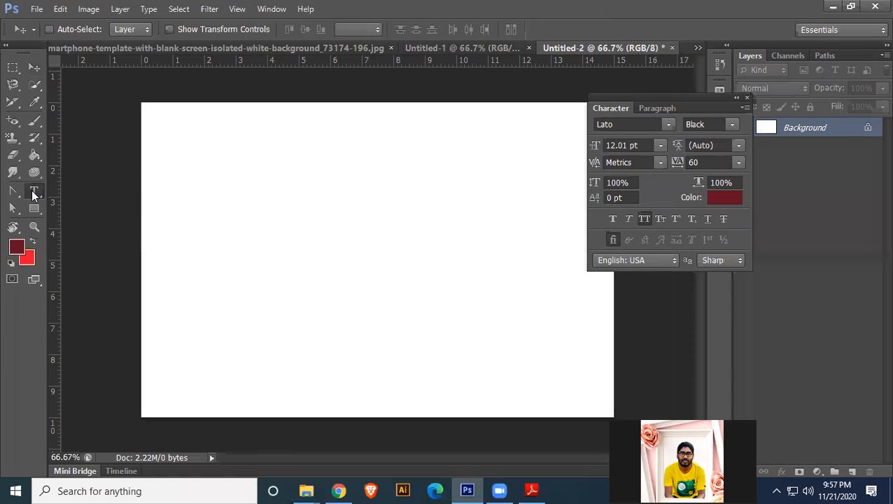
{"action": "left_click", "coordinate": [219, 198]}
{"action": "type", "text": "TEXT"}
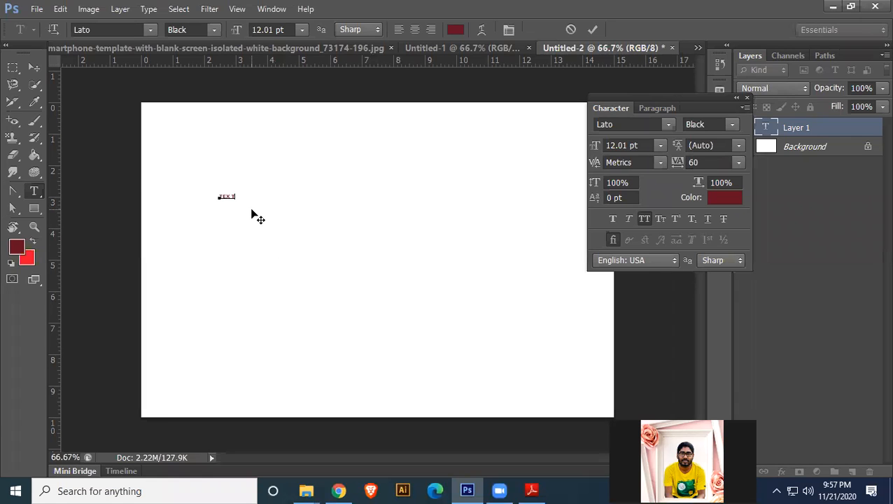
Select all of the text and try font sizes of 36 pt and 72 pt
{"action": "key", "text": "ctrl"}
{"action": "key", "text": "ctrl+a"}
{"action": "left_click", "coordinate": [660, 146]}
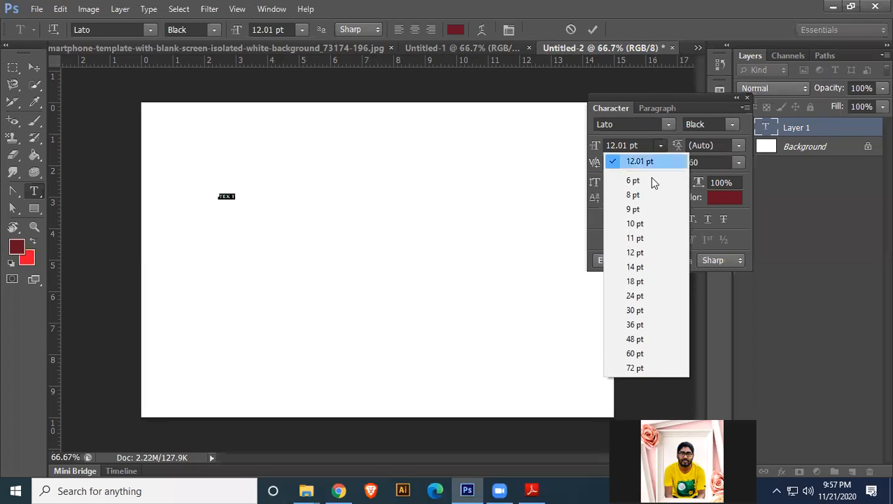
{"action": "left_click", "coordinate": [638, 324]}
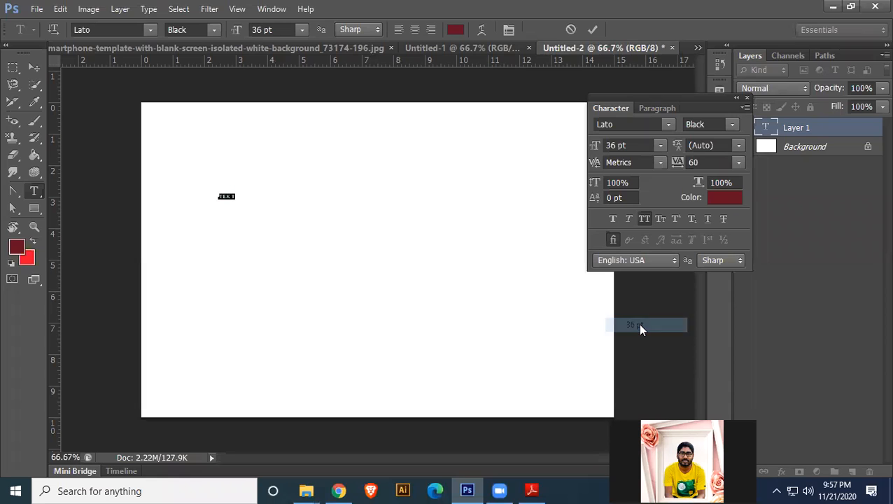
{"action": "left_click", "coordinate": [658, 146]}
{"action": "left_click", "coordinate": [654, 367]}
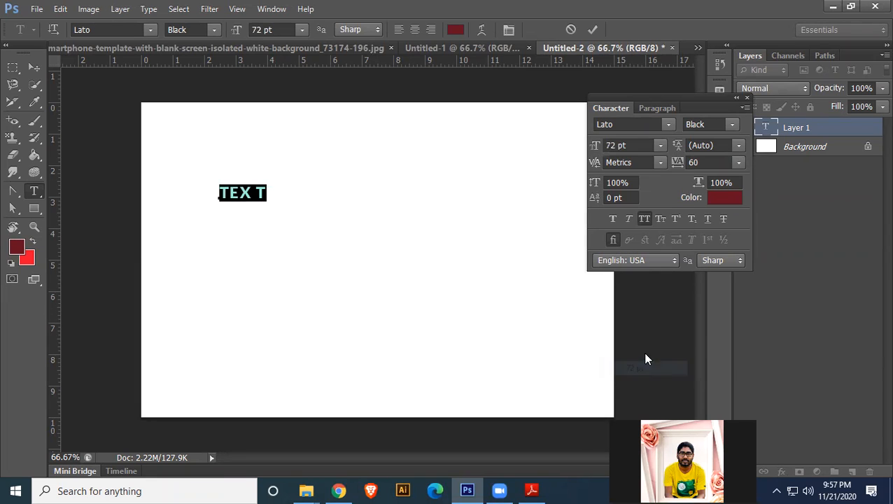
Set the selected text's font size to 100 pt and commit the text by switching to the Move tool
{"action": "left_click", "coordinate": [658, 150]}
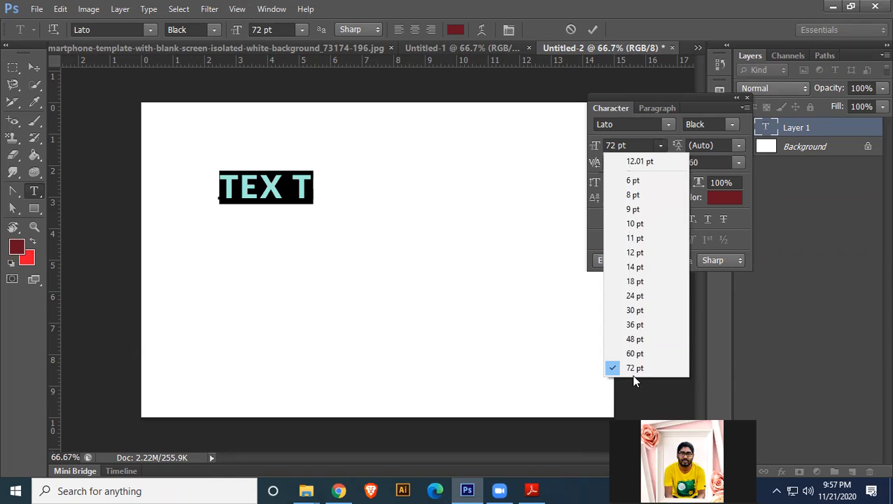
{"action": "left_click", "coordinate": [635, 144]}
{"action": "left_click", "coordinate": [635, 145]}
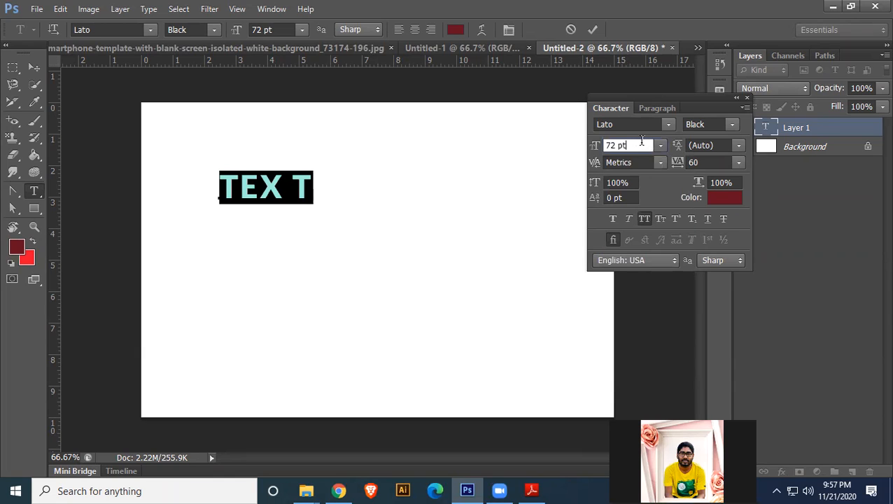
{"action": "type", "text": "100"}
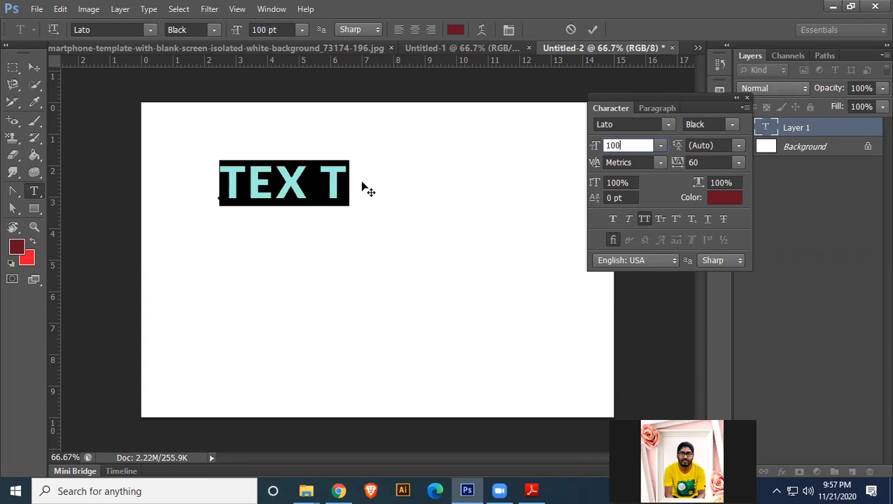
{"action": "key", "text": "Return"}
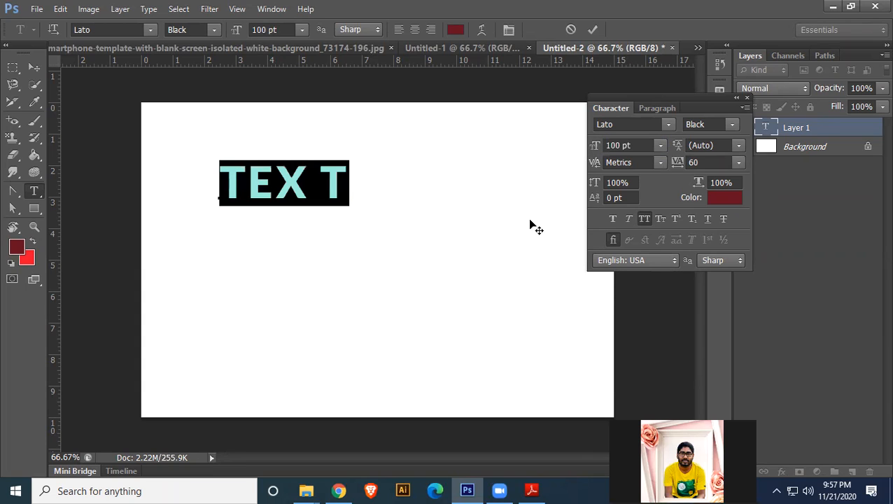
{"action": "left_click", "coordinate": [289, 198]}
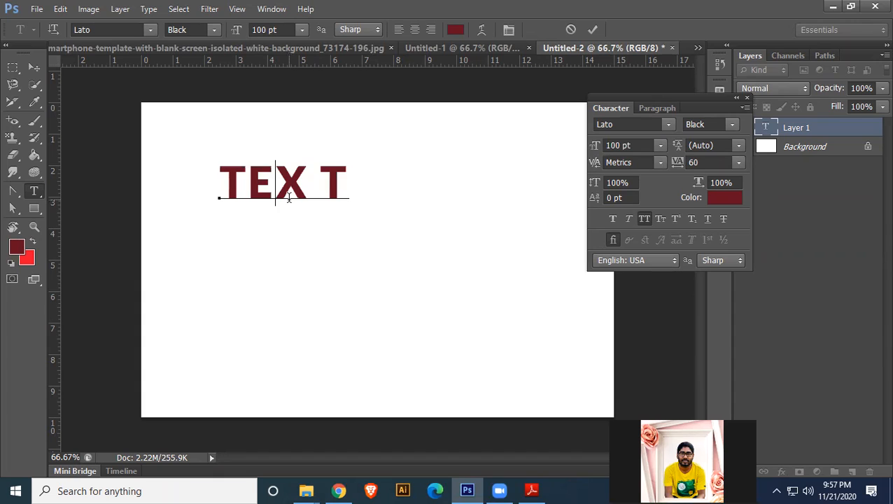
{"action": "left_click", "coordinate": [35, 66]}
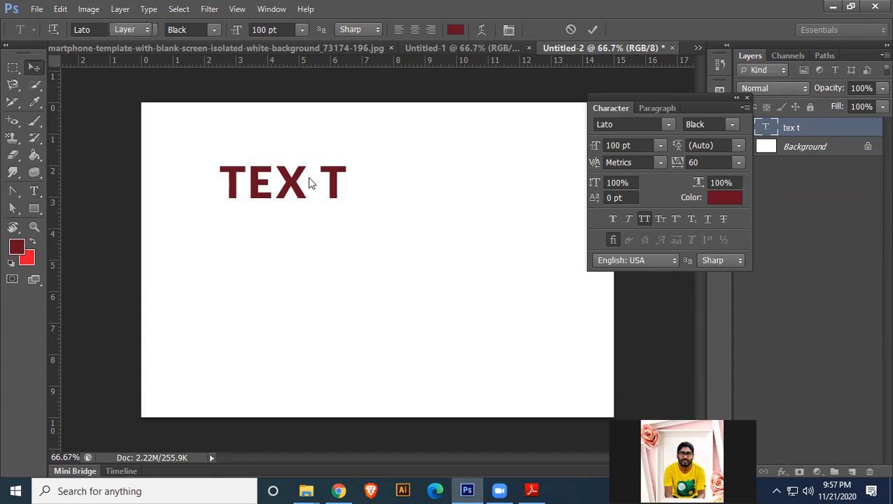
Move the Character palette clear of the layers list, select the layer's text and try Legacy Sans Md OS ITC TT and Liberation Serif
{"action": "left_click_drag", "start_coordinate": [703, 105], "coordinate": [642, 98]}
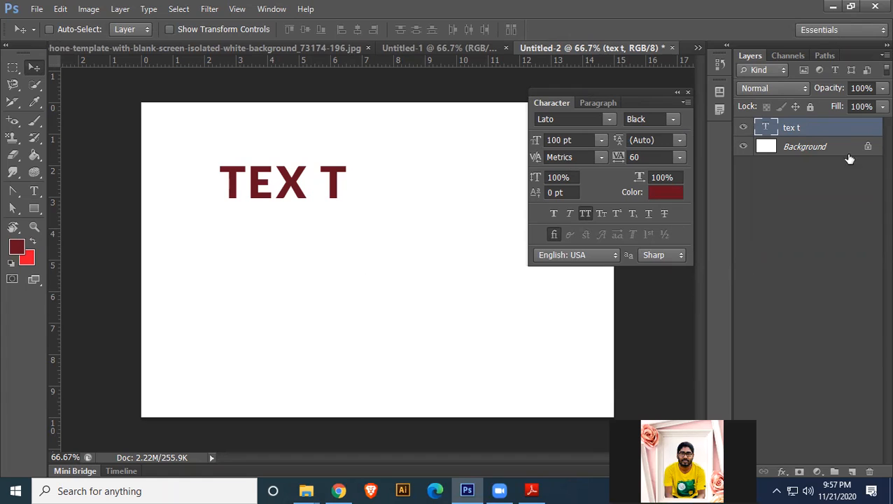
{"action": "double_click", "coordinate": [765, 129]}
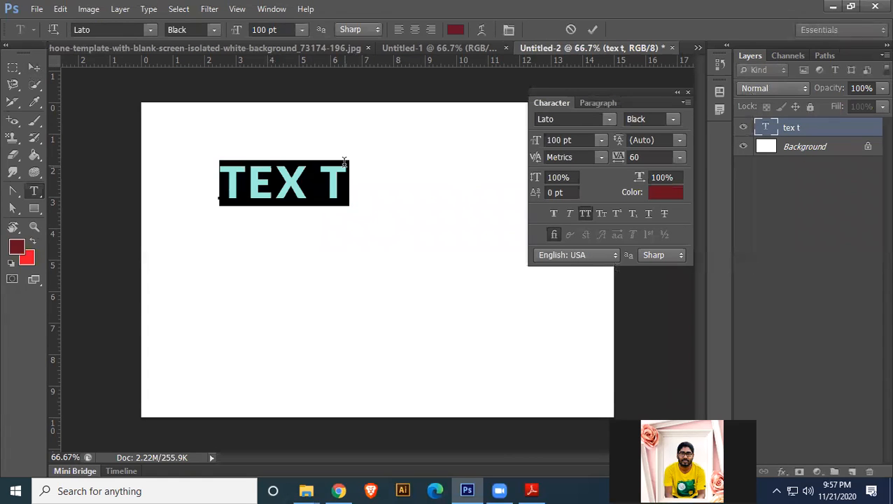
{"action": "left_click", "coordinate": [608, 120]}
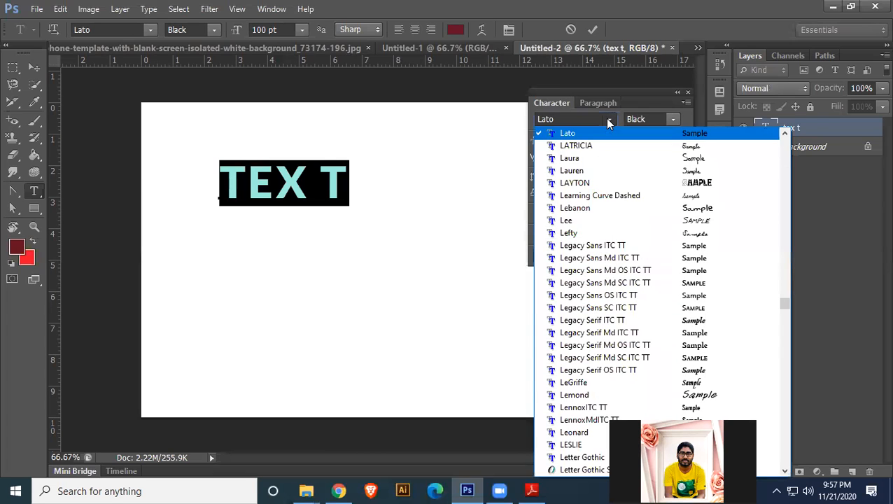
{"action": "left_click", "coordinate": [616, 270]}
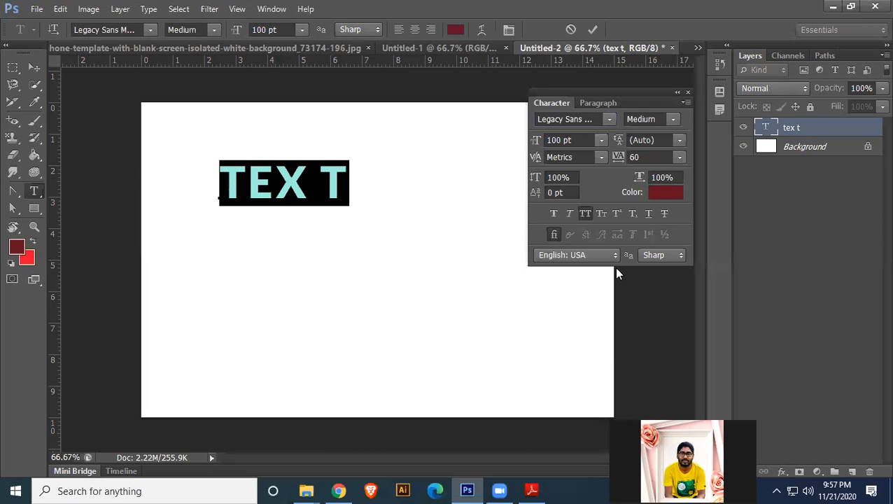
{"action": "left_click", "coordinate": [610, 120]}
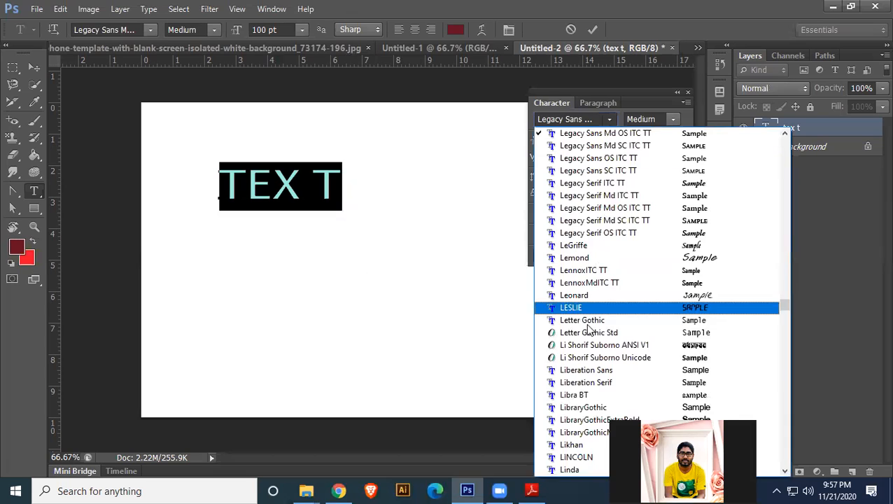
{"action": "left_click", "coordinate": [591, 381]}
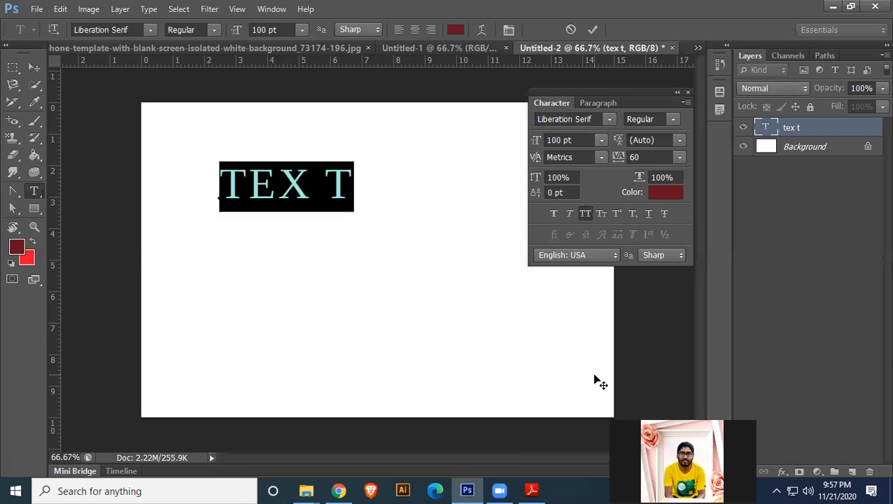
Set the selected text's font family to Lato with the Hairline style
{"action": "left_click", "coordinate": [590, 119]}
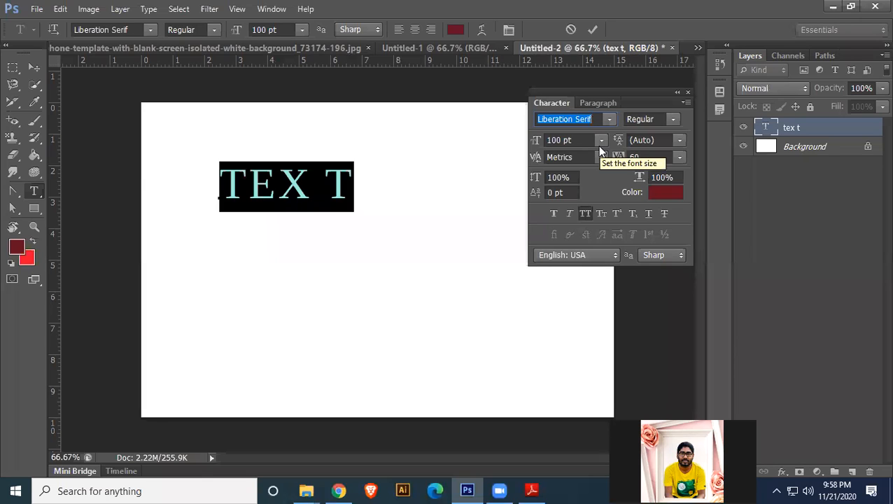
{"action": "type", "text": "Lato"}
{"action": "key", "text": "Return"}
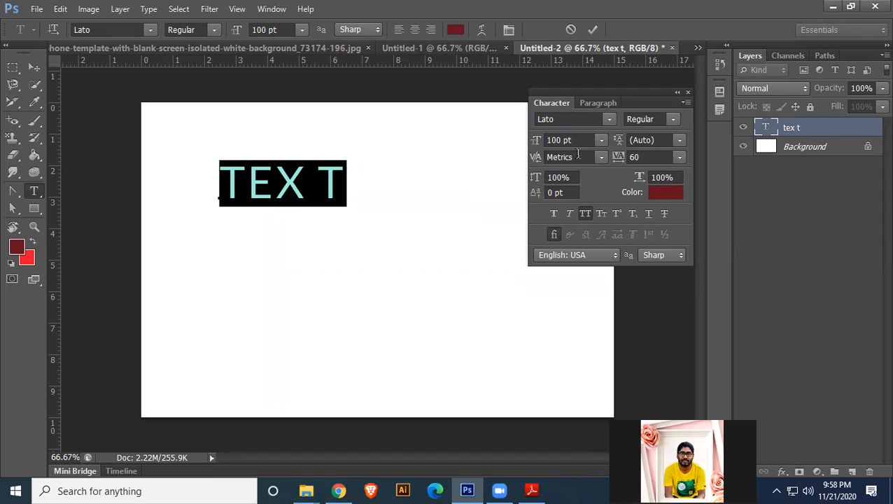
{"action": "left_click", "coordinate": [672, 122]}
{"action": "left_click", "coordinate": [651, 133]}
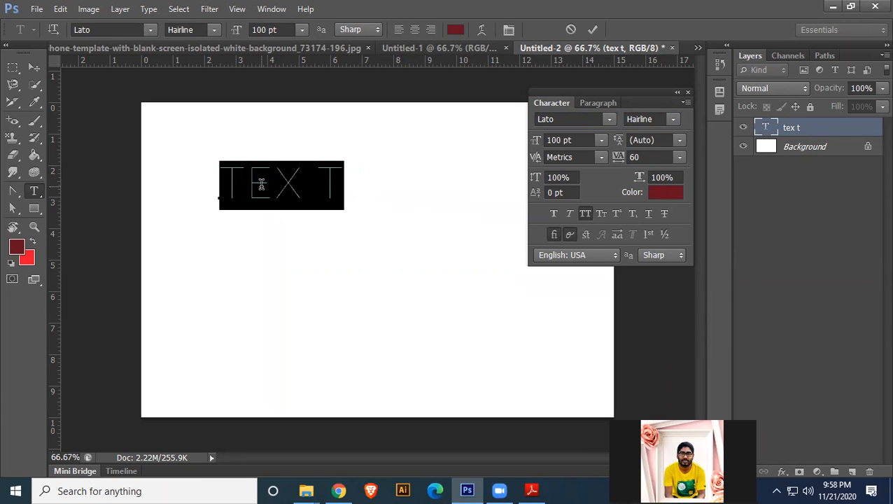
Try the Lato styles Hairline Italic, Thin and Thin Italic on the selected text
{"action": "left_click", "coordinate": [673, 119]}
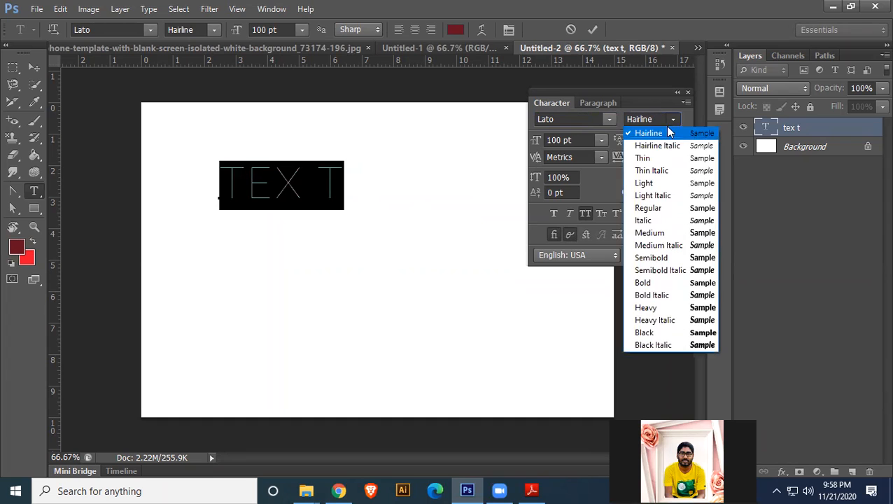
{"action": "left_click", "coordinate": [652, 146]}
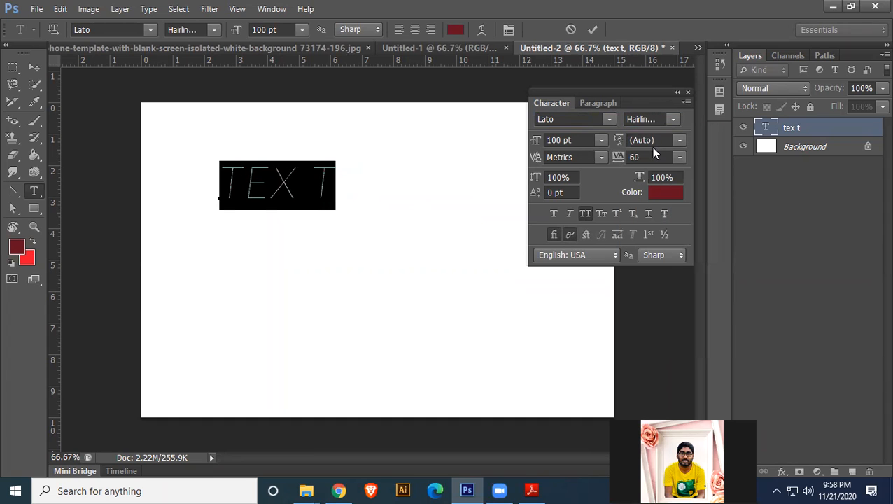
{"action": "left_click", "coordinate": [673, 120]}
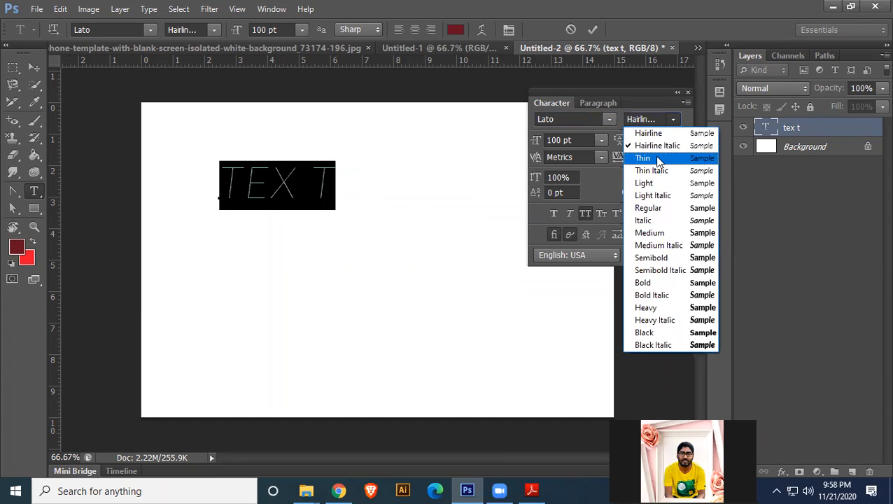
{"action": "left_click", "coordinate": [650, 157]}
{"action": "left_click", "coordinate": [673, 119]}
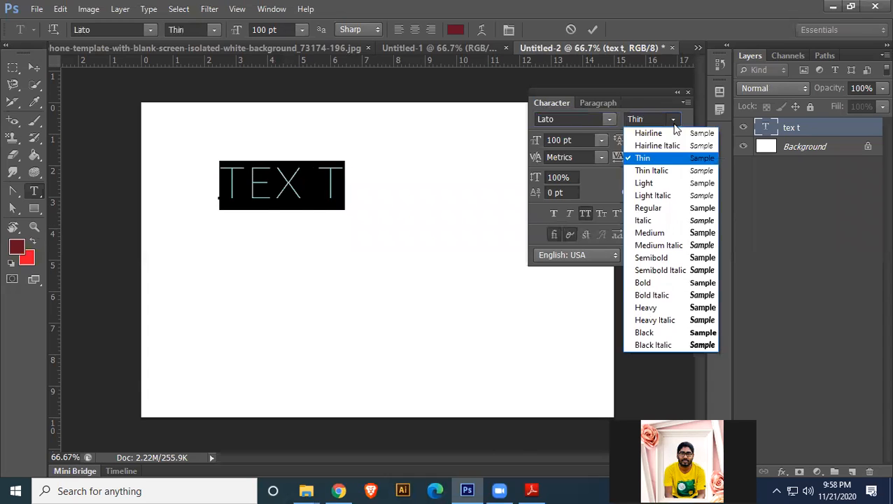
{"action": "left_click", "coordinate": [652, 171]}
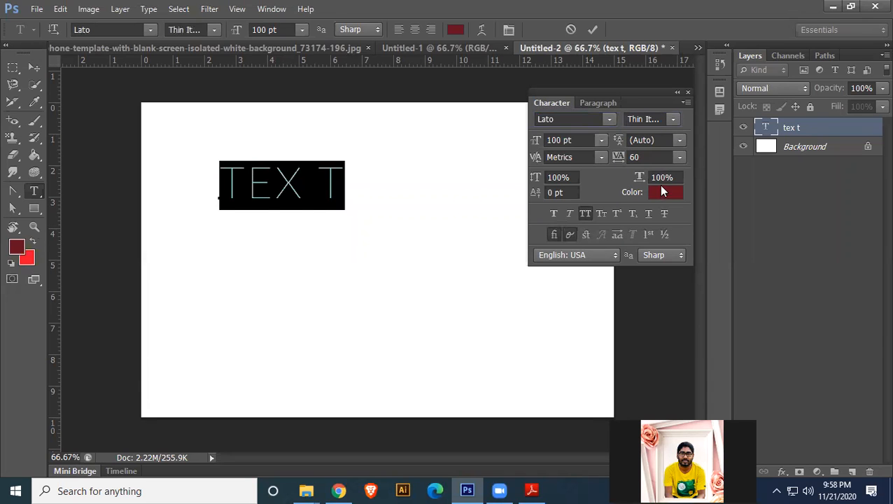
Try the heavier Lato styles Medium, Heavy, Black and Black Italic on the selected text
{"action": "left_click", "coordinate": [673, 120]}
{"action": "left_click", "coordinate": [647, 233]}
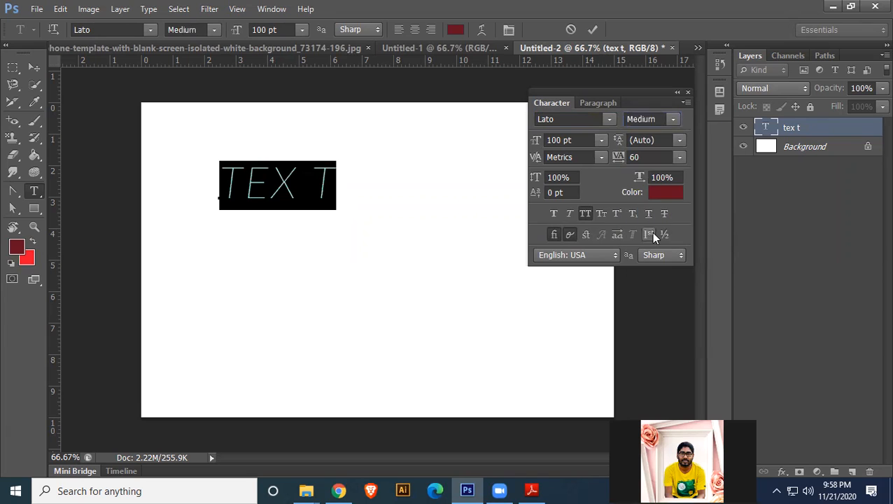
{"action": "left_click", "coordinate": [673, 118]}
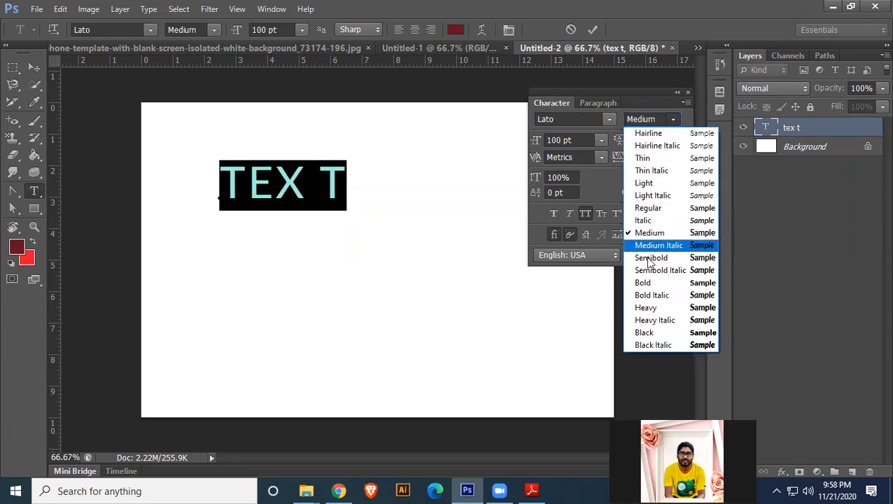
{"action": "left_click", "coordinate": [647, 309]}
{"action": "left_click", "coordinate": [674, 119]}
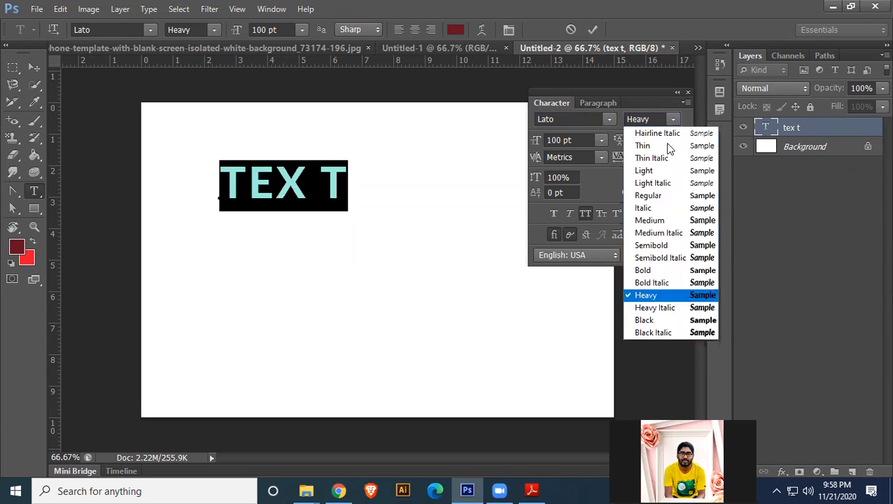
{"action": "left_click", "coordinate": [647, 332]}
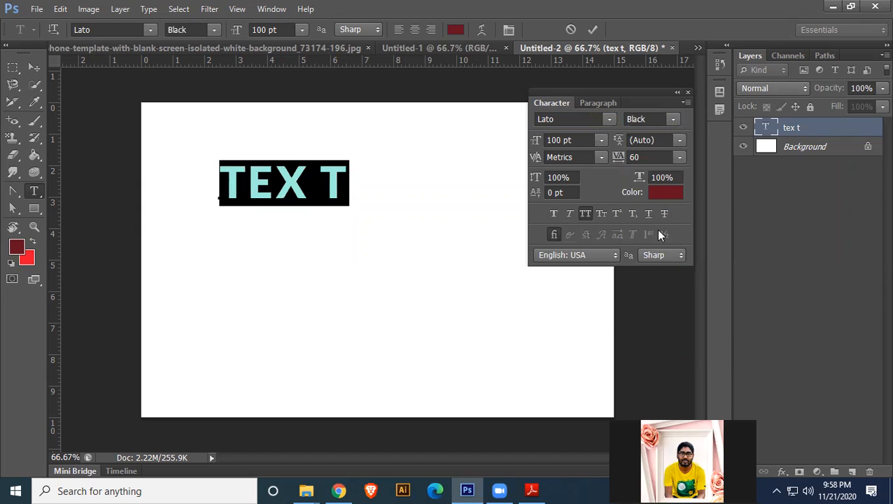
{"action": "left_click", "coordinate": [672, 121]}
{"action": "left_click", "coordinate": [644, 343]}
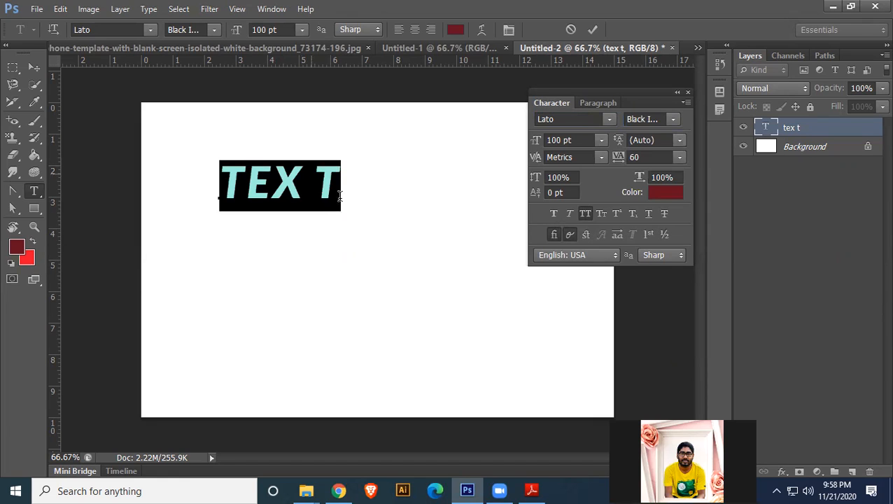
Turn Faux Bold on and off for the text, and change its Lato style to Light
{"action": "left_click", "coordinate": [553, 214]}
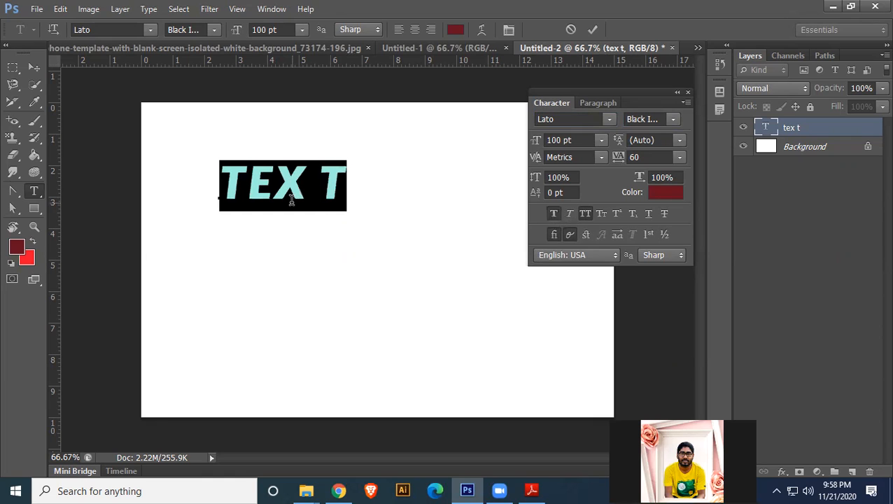
{"action": "left_click", "coordinate": [552, 214]}
{"action": "left_click", "coordinate": [672, 119]}
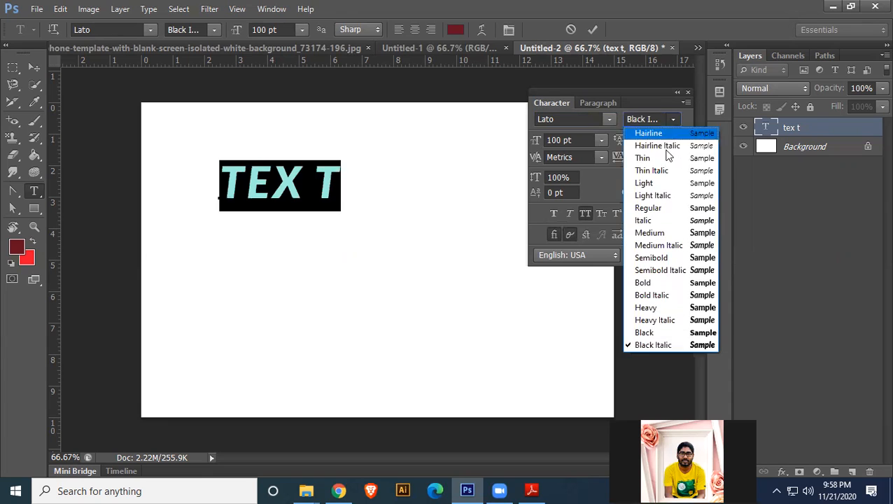
{"action": "left_click", "coordinate": [644, 184]}
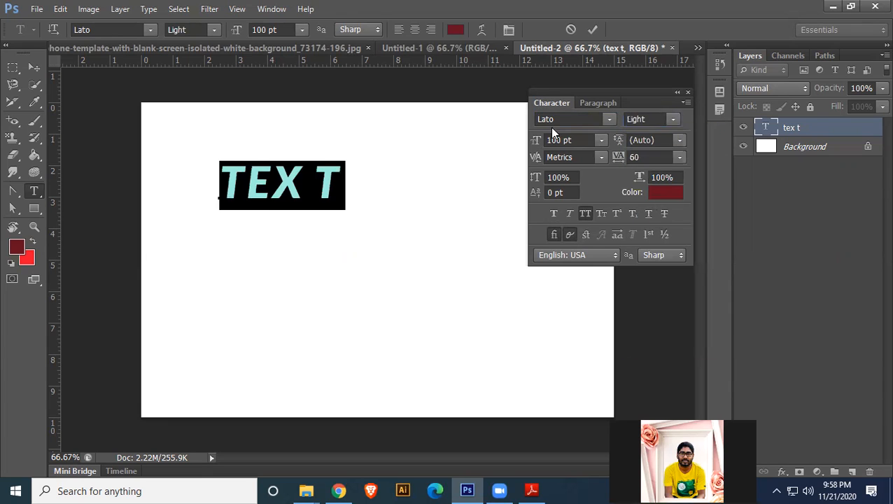
{"action": "left_click", "coordinate": [673, 119]}
{"action": "left_click", "coordinate": [610, 121]}
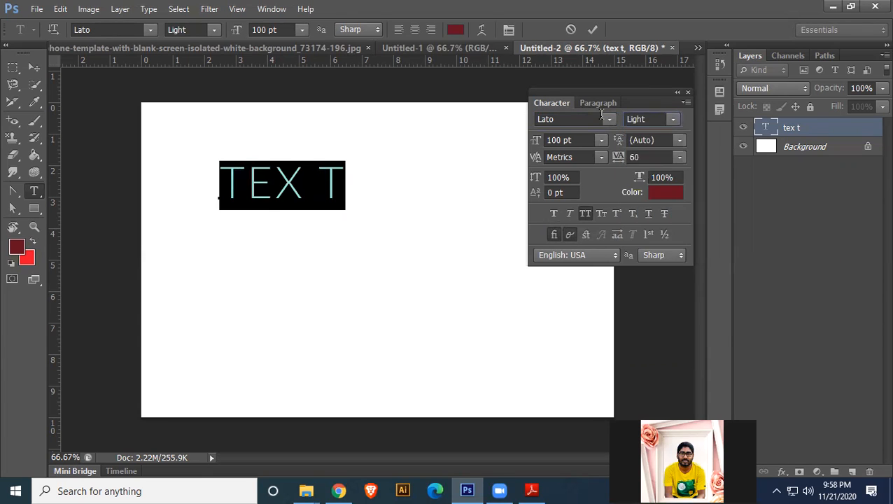
Change the text's font to Lebanon, toggle Faux Bold on and off, and turn off All Caps
{"action": "left_click", "coordinate": [610, 120]}
{"action": "left_click", "coordinate": [594, 205]}
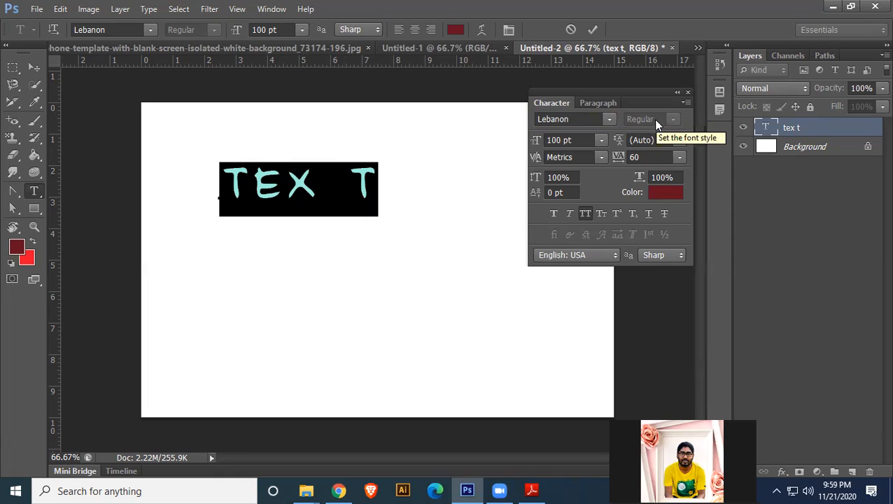
{"action": "left_click", "coordinate": [554, 212]}
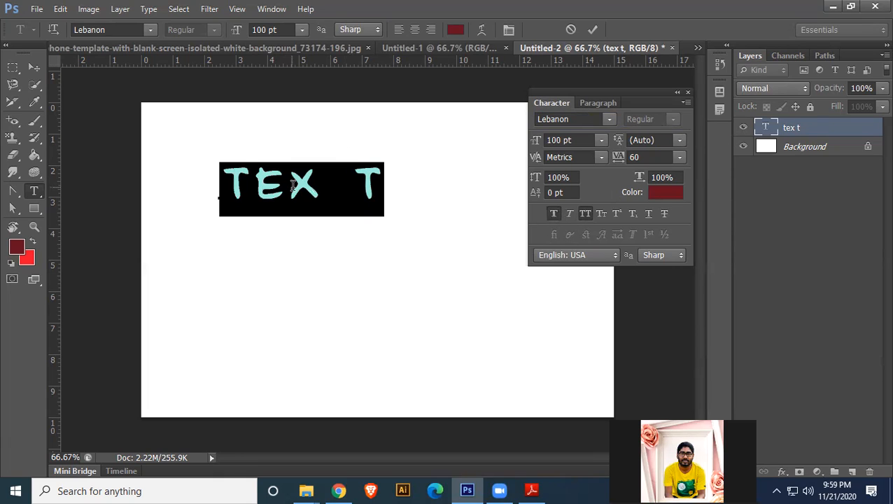
{"action": "left_click", "coordinate": [552, 213]}
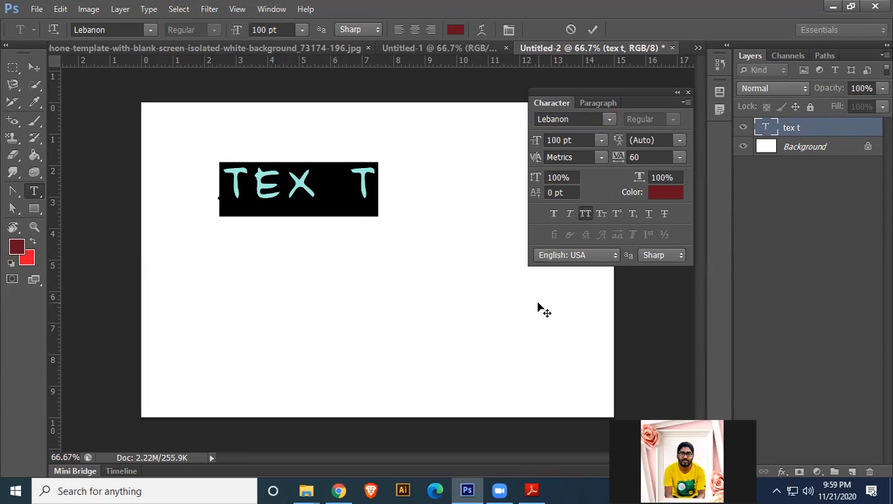
{"action": "left_click", "coordinate": [590, 212]}
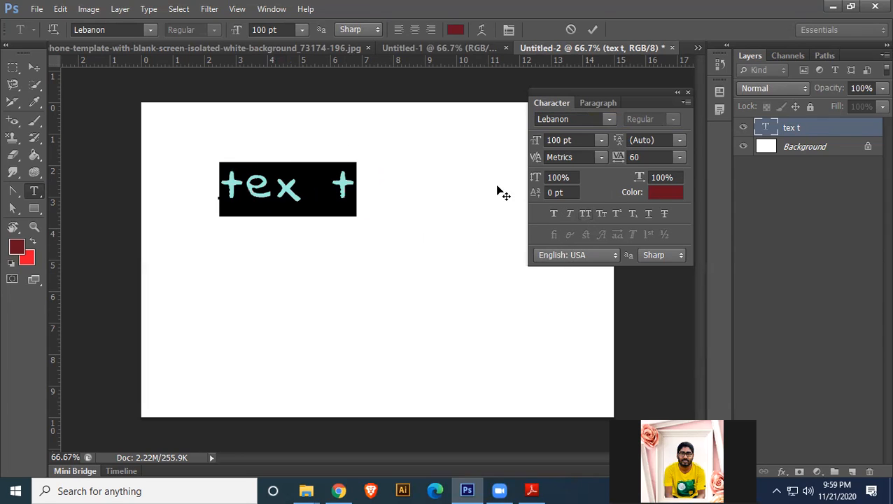
Set the text's font family to Nexa with the XBold style
{"action": "left_click", "coordinate": [609, 119]}
{"action": "left_click", "coordinate": [585, 118]}
{"action": "type", "text": "Nexa"}
{"action": "key", "text": "Return"}
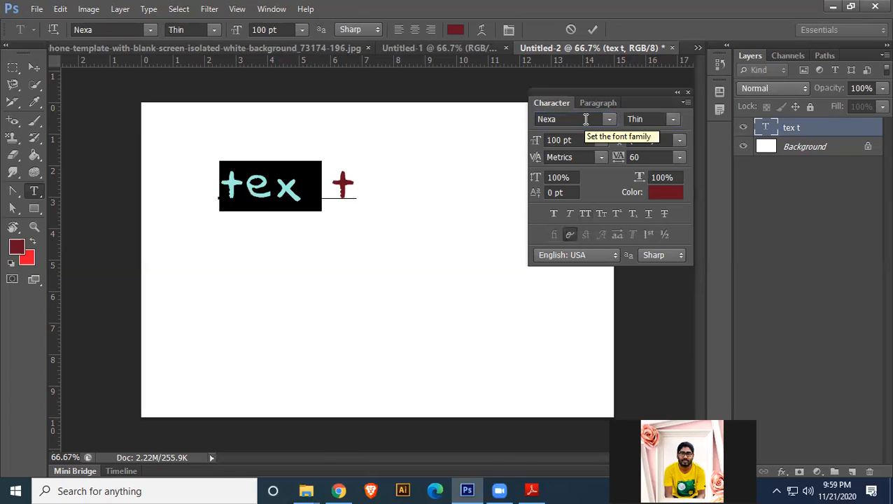
{"action": "left_click", "coordinate": [674, 119]}
{"action": "left_click", "coordinate": [653, 231]}
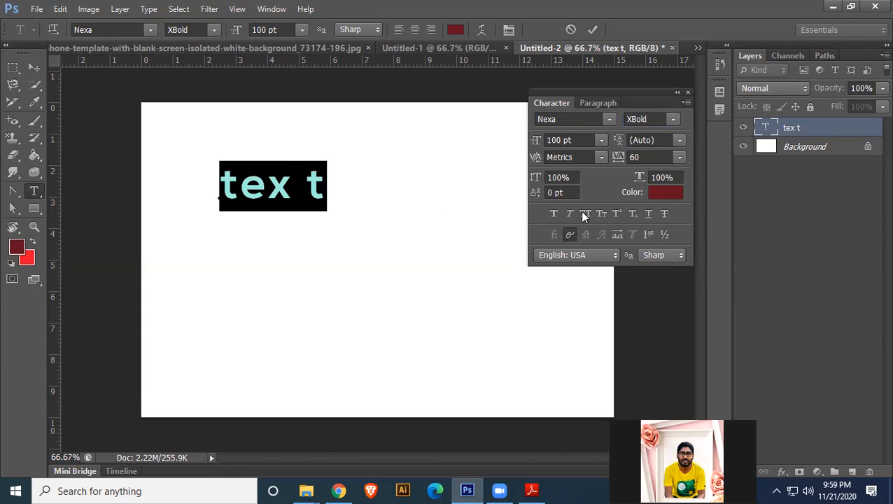
Set the text's tracking to 0 and reset all its character settings to the defaults
{"action": "left_click", "coordinate": [678, 157]}
{"action": "left_click", "coordinate": [656, 261]}
{"action": "left_click", "coordinate": [686, 103]}
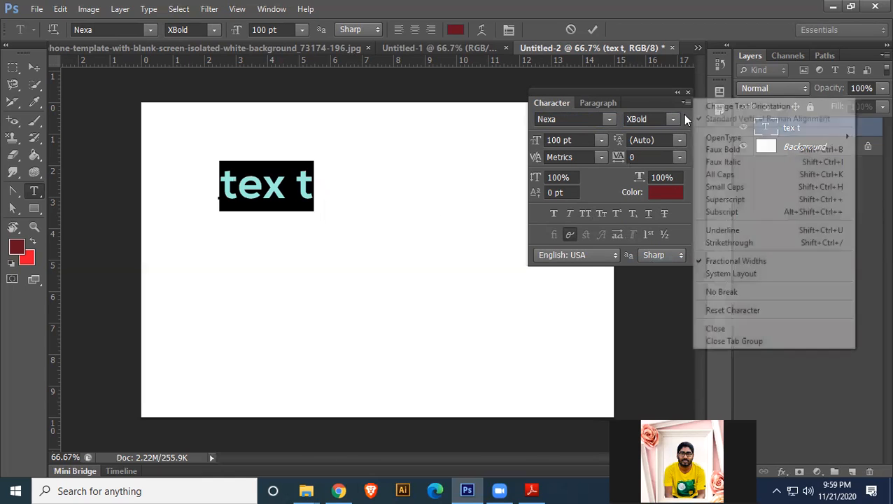
{"action": "left_click", "coordinate": [707, 310]}
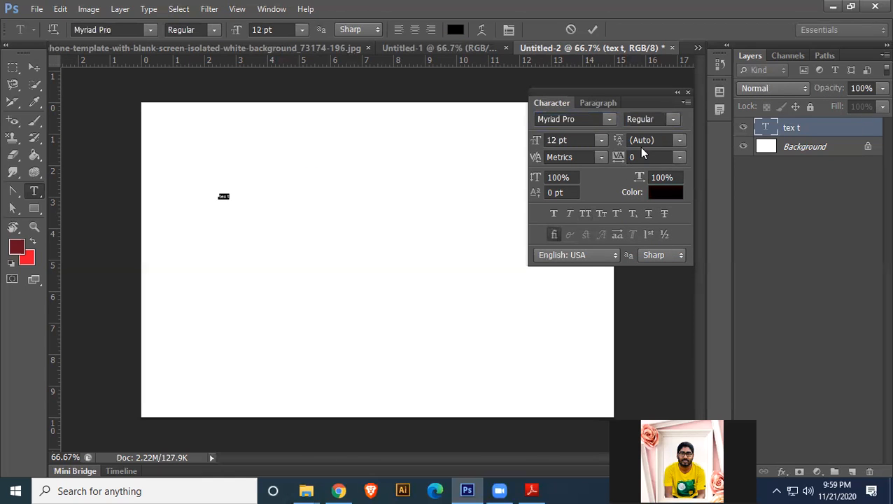
Set the font size to 72 pt, remove the stray space so the word reads "text", and reselect the word
{"action": "left_click", "coordinate": [603, 140]}
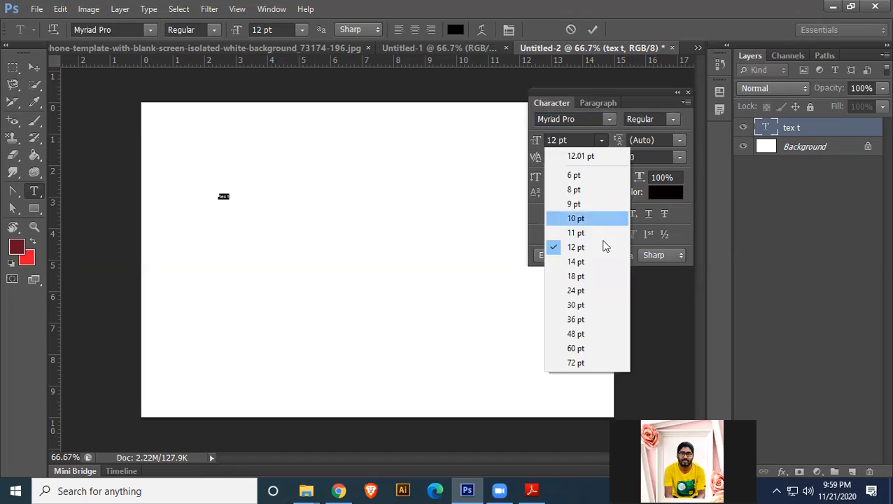
{"action": "left_click", "coordinate": [595, 360]}
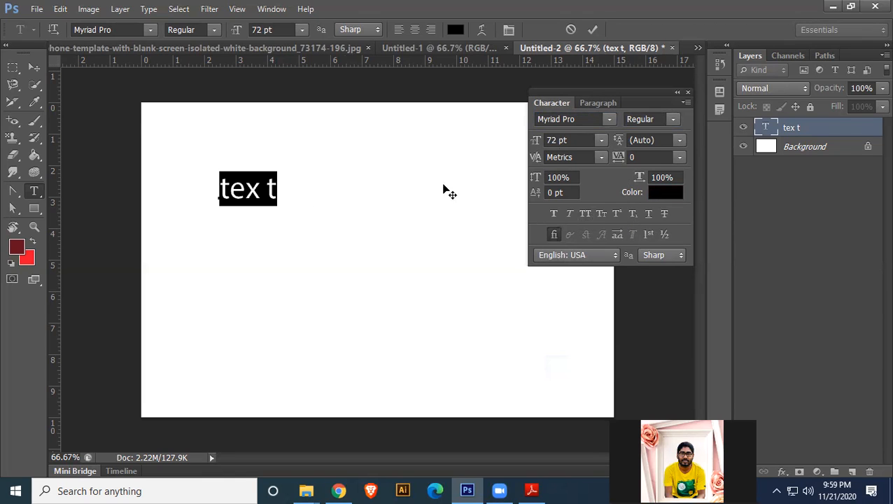
{"action": "left_click", "coordinate": [266, 187]}
{"action": "key", "text": "BackSpace"}
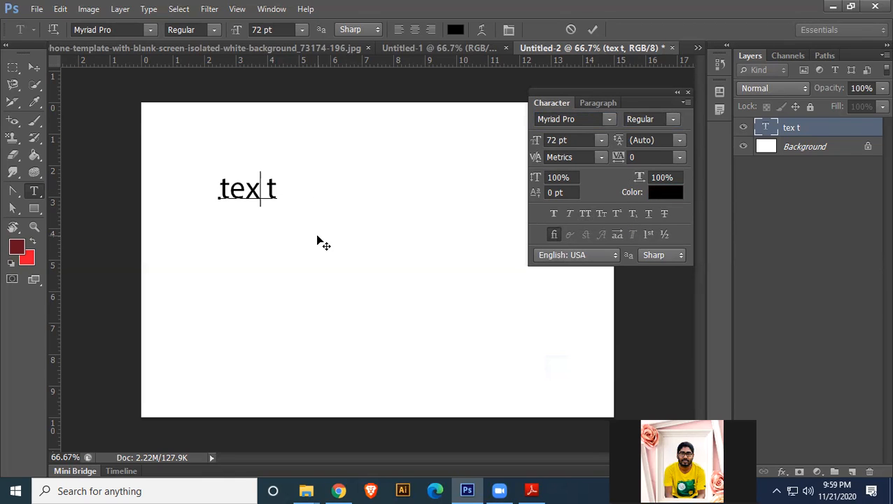
{"action": "double_click", "coordinate": [276, 192]}
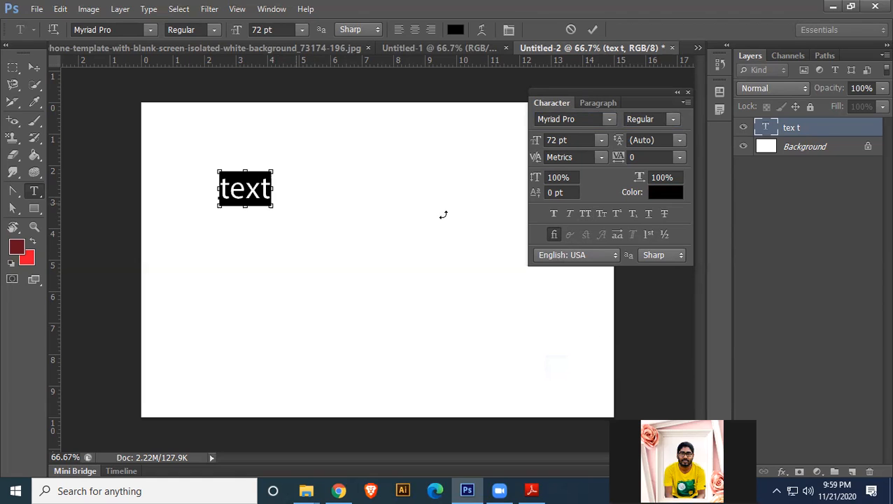
Set the selected word's font size to 100 pt and its font to Nexa in the Bold style
{"action": "left_click", "coordinate": [578, 140]}
{"action": "type", "text": "0"}
{"action": "key", "text": "Return"}
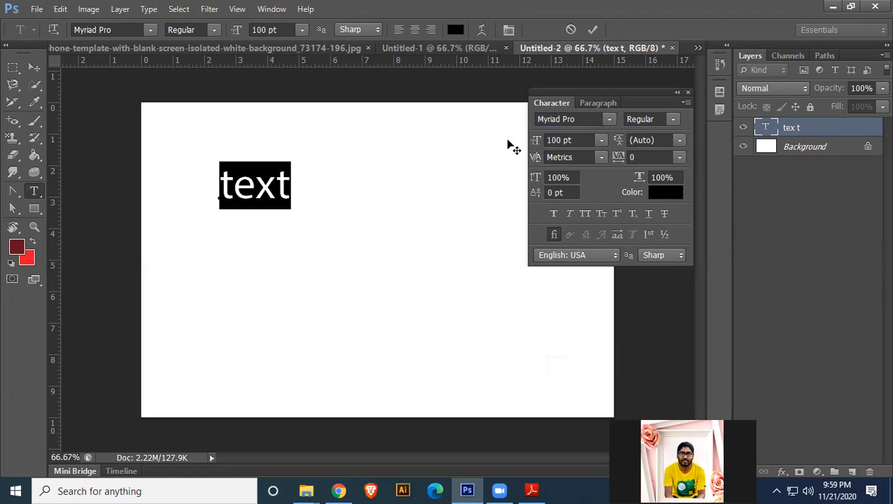
{"action": "left_click", "coordinate": [583, 122]}
{"action": "type", "text": "Nexa"}
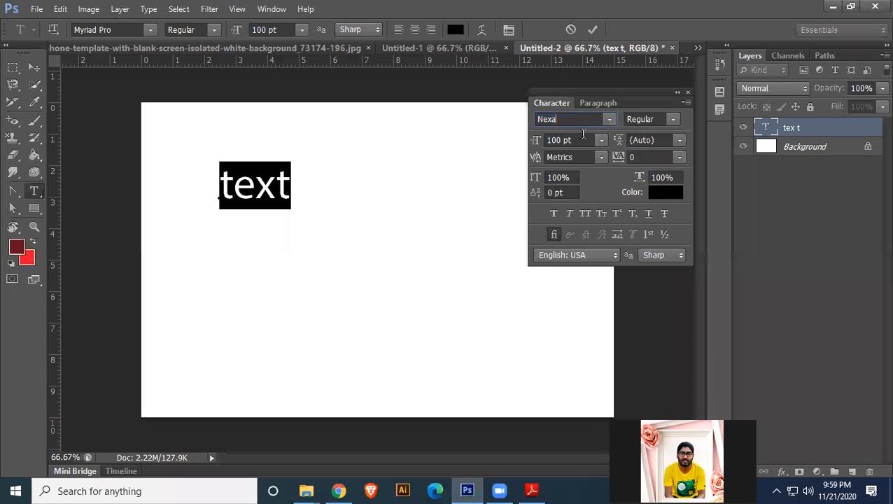
{"action": "left_click", "coordinate": [673, 121]}
{"action": "left_click", "coordinate": [654, 207]}
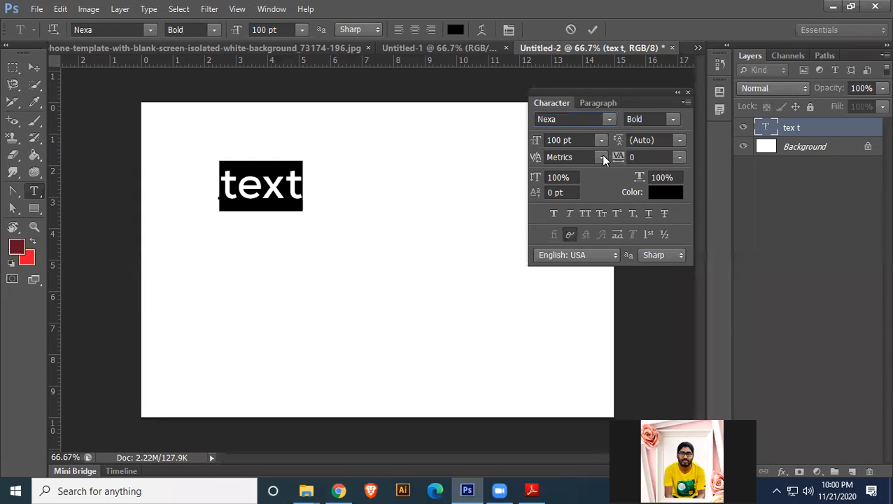
Try kerning values of 50, 100 and 200 between the first "t" and the "e" of the word "text"
{"action": "left_click", "coordinate": [283, 185]}
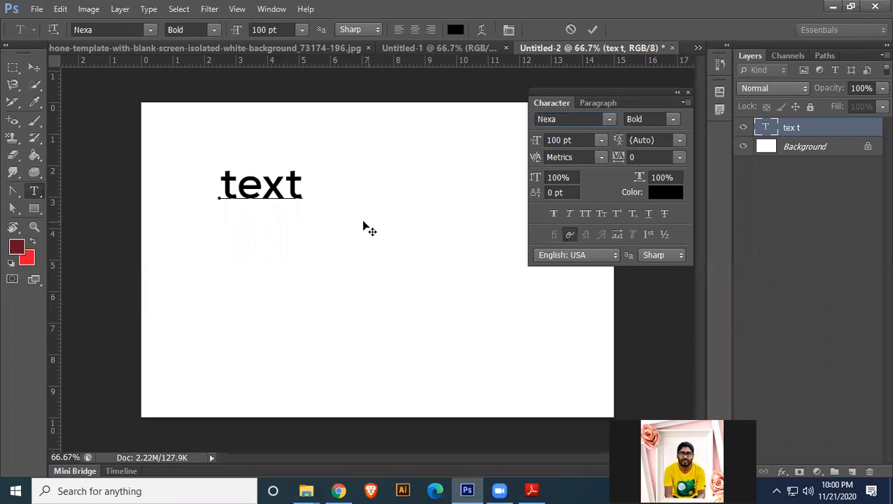
{"action": "left_click", "coordinate": [236, 183]}
{"action": "left_click", "coordinate": [599, 158]}
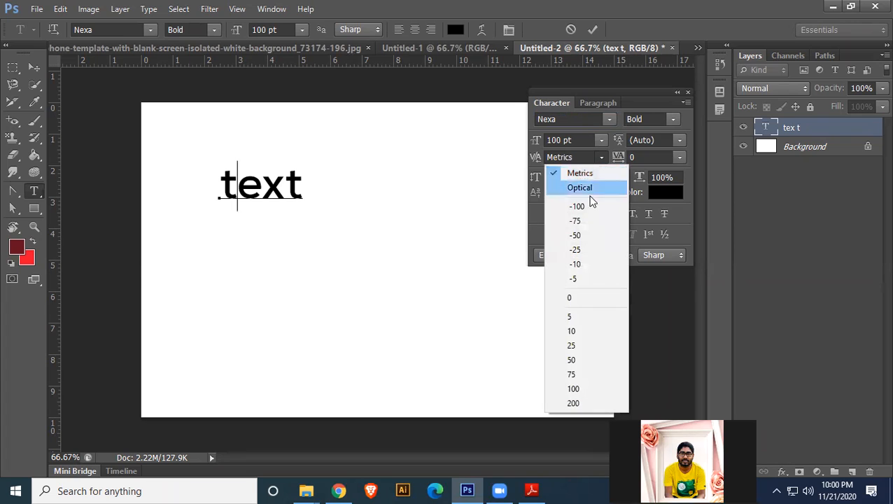
{"action": "left_click", "coordinate": [575, 360]}
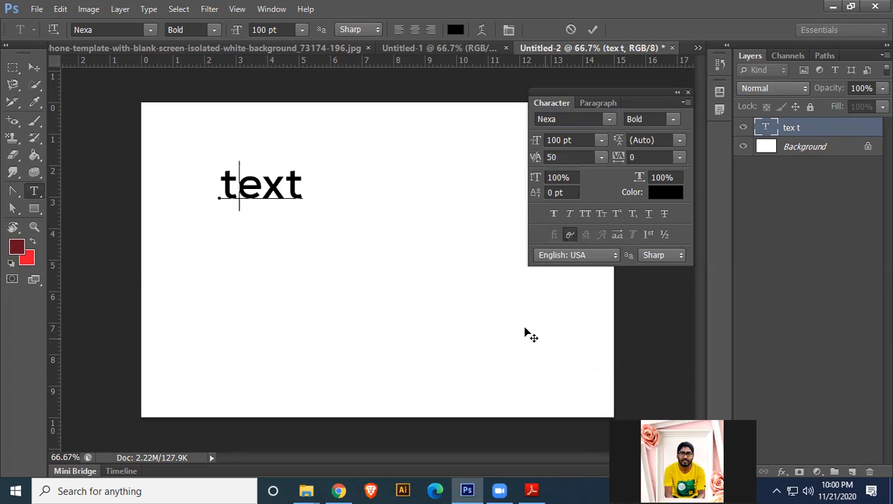
{"action": "left_click", "coordinate": [600, 157]}
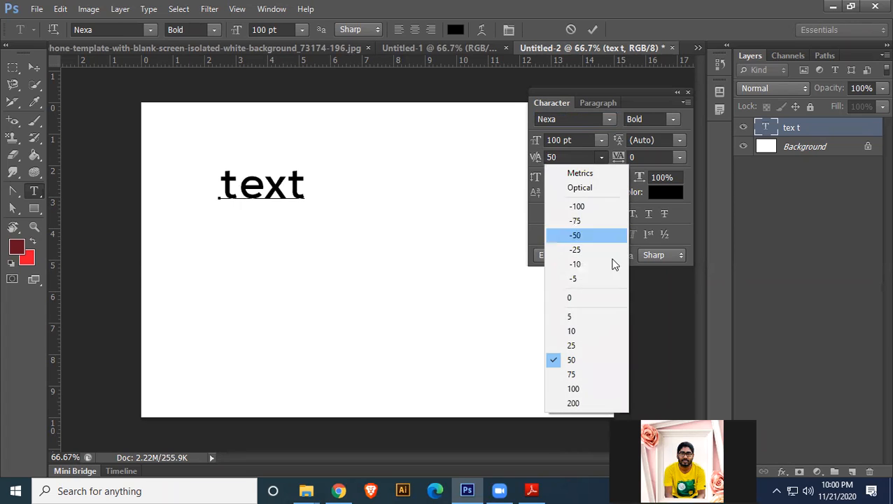
{"action": "left_click", "coordinate": [605, 386]}
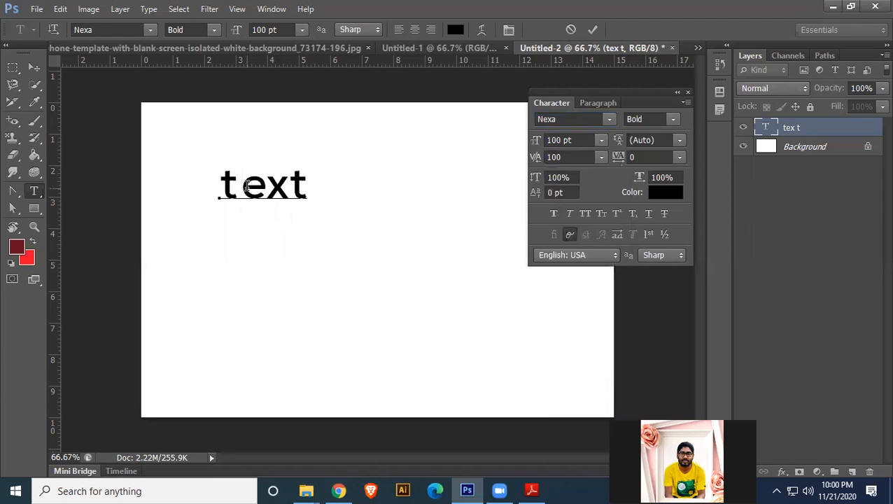
{"action": "left_click", "coordinate": [600, 156]}
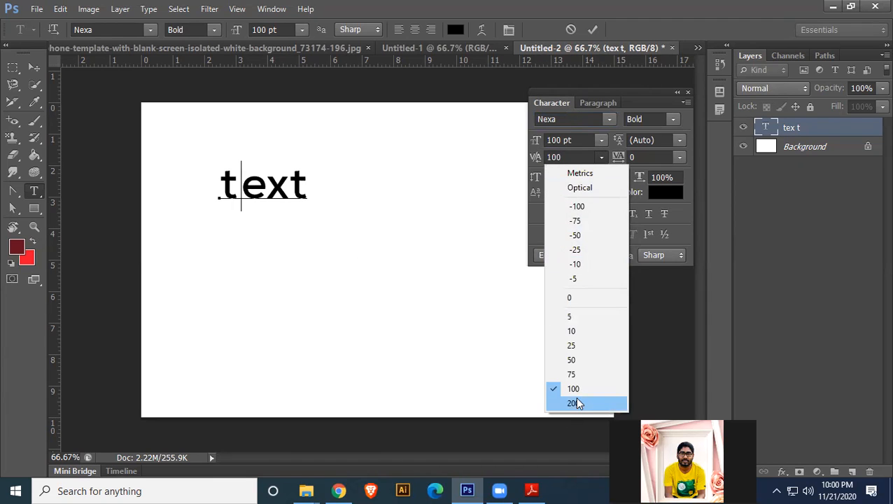
{"action": "left_click", "coordinate": [575, 403]}
Tighten the kerning between the first "t" and "e" to -100, and return it to 0
{"action": "left_click", "coordinate": [601, 158]}
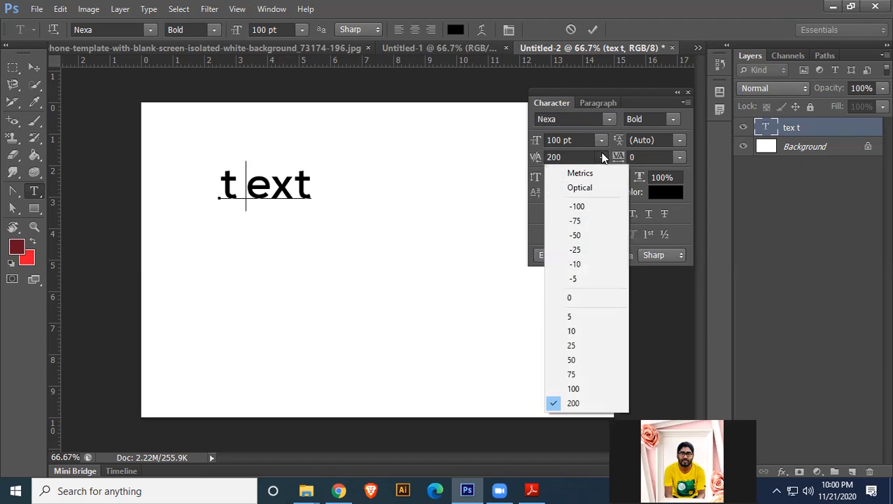
{"action": "left_click", "coordinate": [584, 203]}
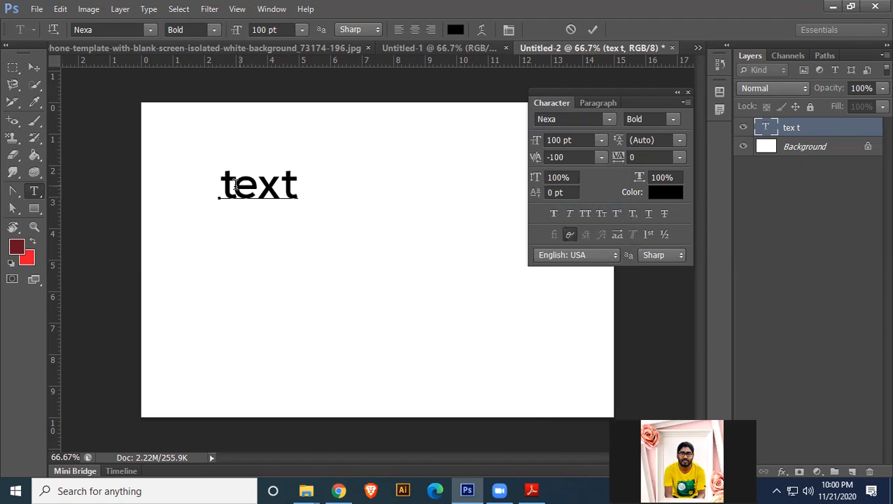
{"action": "left_click", "coordinate": [602, 157]}
{"action": "left_click", "coordinate": [584, 300]}
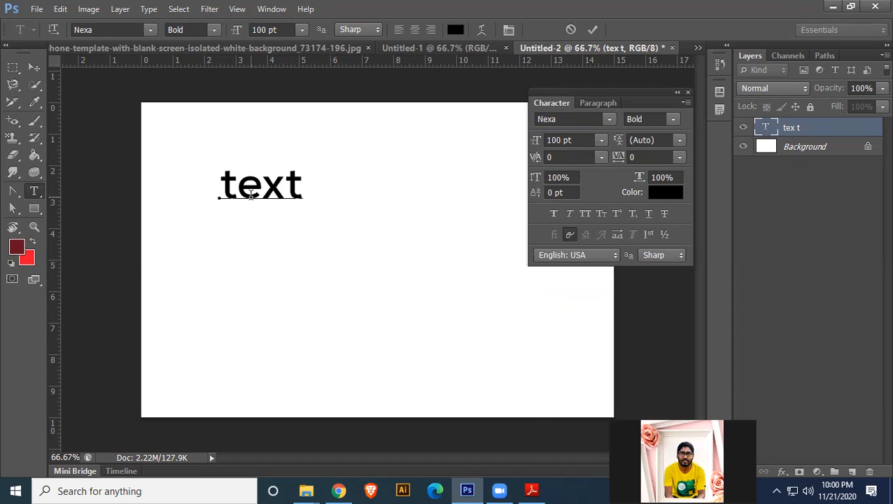
Select the whole word "text" and try tracking values of 50, 100 and 200 on it
{"action": "left_click_drag", "start_coordinate": [302, 183], "coordinate": [186, 177]}
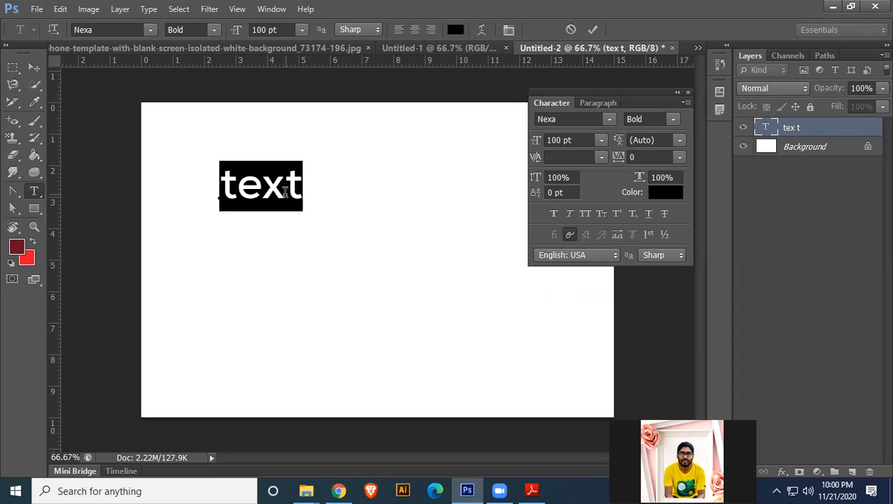
{"action": "left_click", "coordinate": [678, 161]}
{"action": "left_click", "coordinate": [656, 323]}
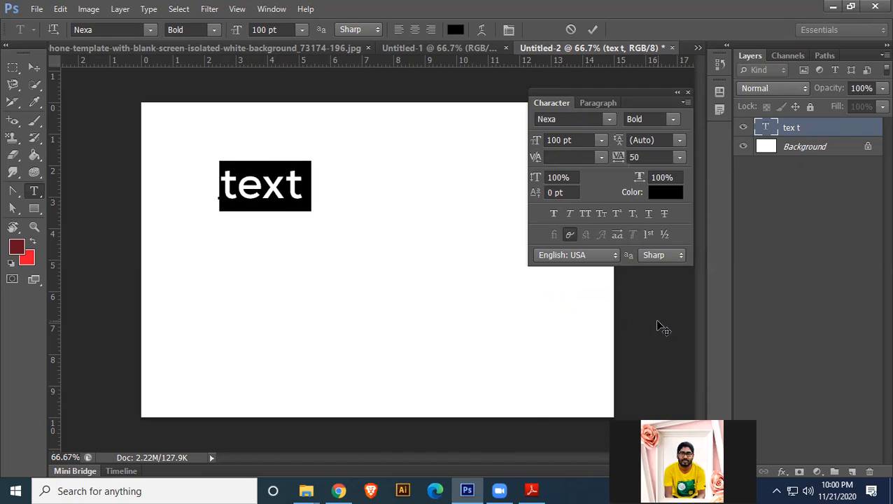
{"action": "left_click", "coordinate": [678, 157]}
{"action": "left_click", "coordinate": [661, 354]}
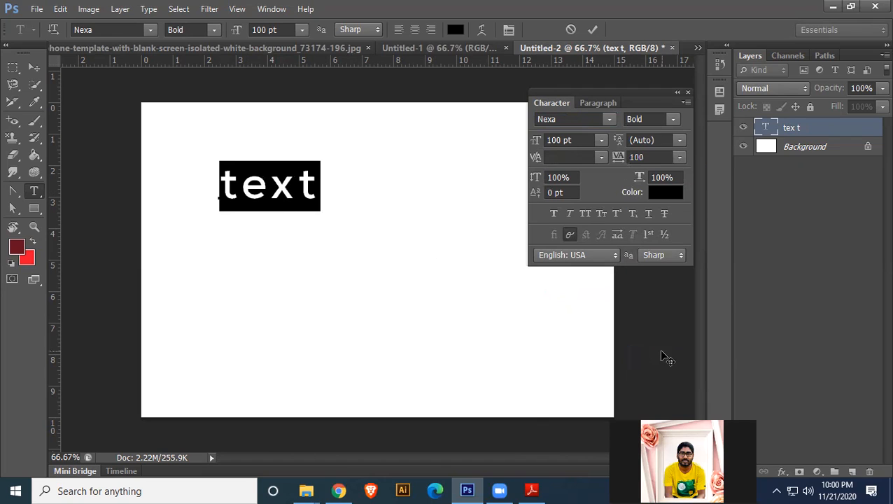
{"action": "left_click", "coordinate": [676, 157]}
{"action": "left_click", "coordinate": [658, 369]}
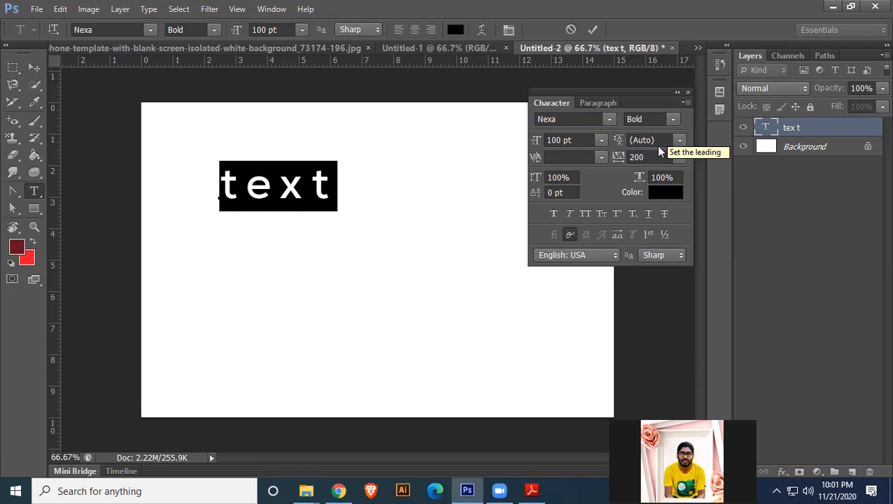
Finish editing the word and delete its text layer
{"action": "left_click", "coordinate": [339, 195]}
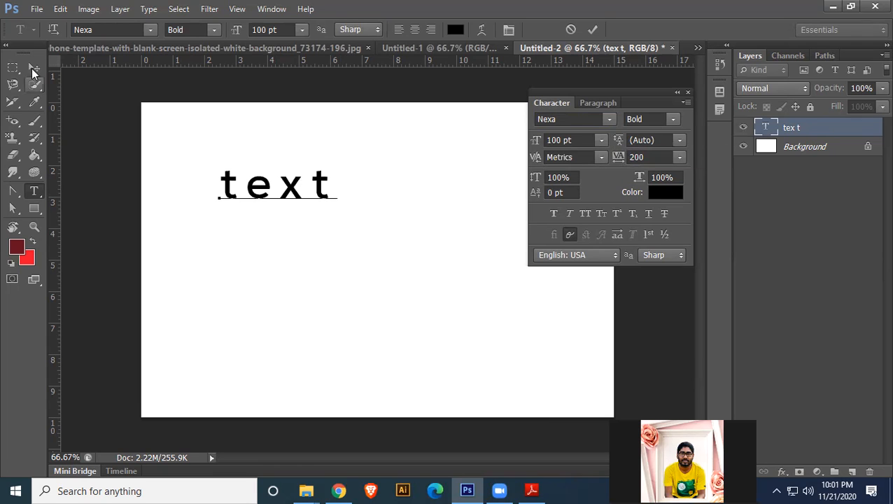
{"action": "left_click", "coordinate": [32, 68]}
{"action": "key", "text": "Delete"}
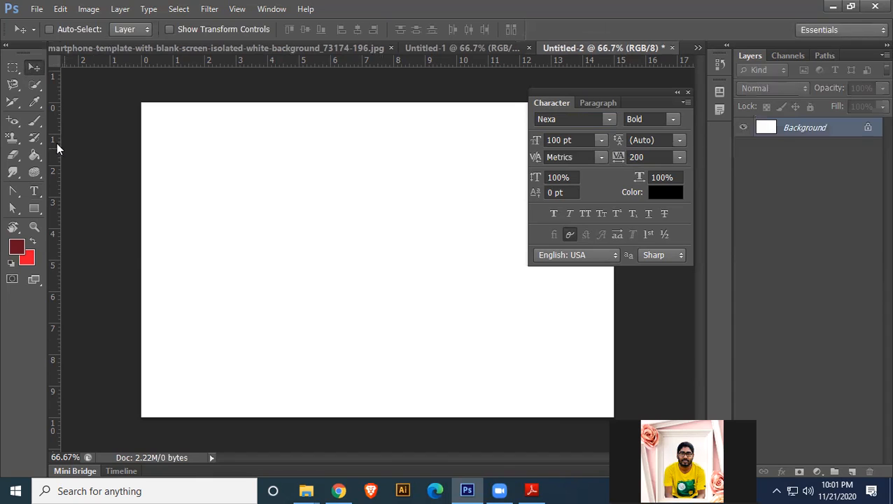
Draw a large paragraph text box across the middle of the canvas and fill it with Lorem Ipsum placeholder text
{"action": "left_click", "coordinate": [41, 198]}
{"action": "left_click_drag", "start_coordinate": [193, 153], "coordinate": [478, 303]}
{"action": "key", "text": "Escape"}
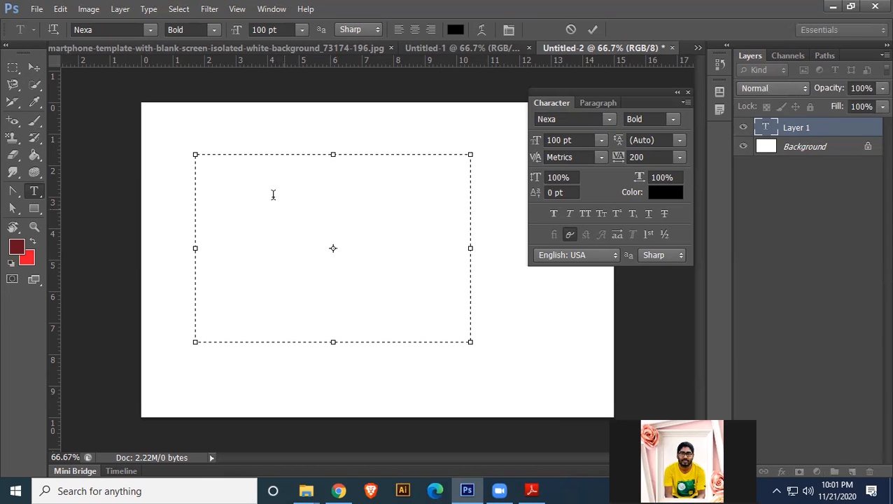
{"action": "left_click", "coordinate": [148, 8]}
{"action": "left_click", "coordinate": [189, 223]}
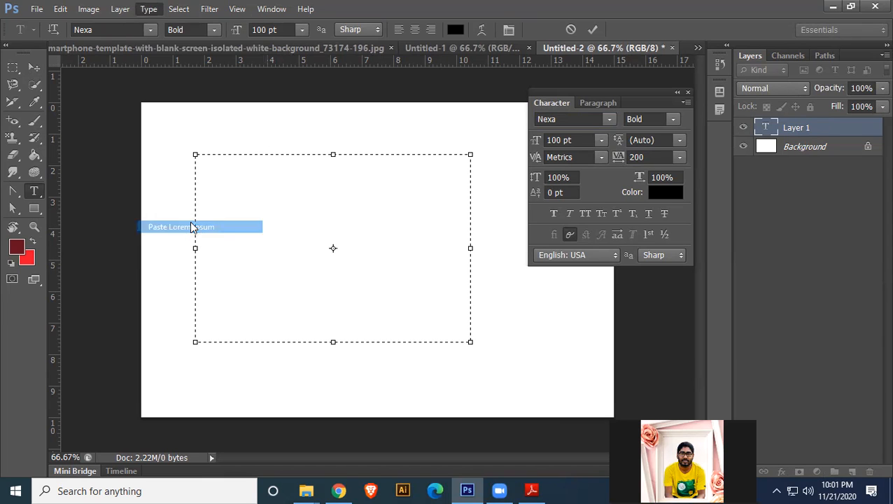
Select all the placeholder text and set its tracking to 0 and its font style to Light
{"action": "key", "text": "ctrl+a"}
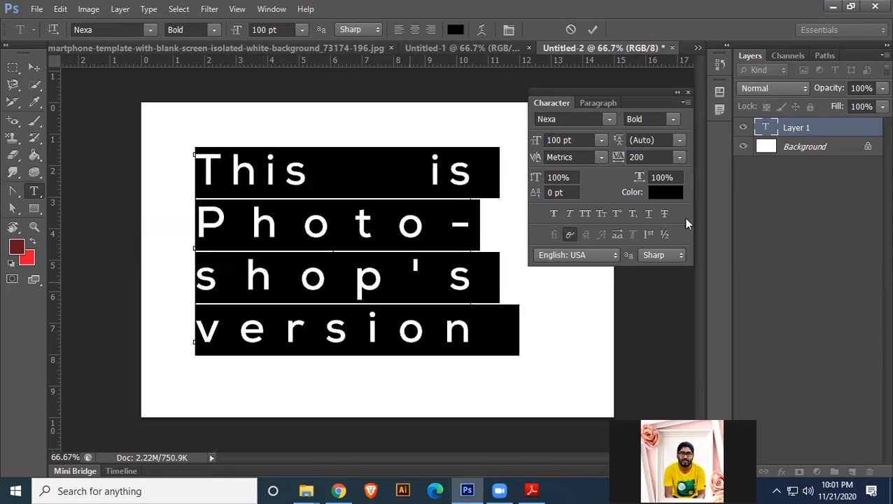
{"action": "left_click", "coordinate": [678, 160]}
{"action": "left_click", "coordinate": [657, 261]}
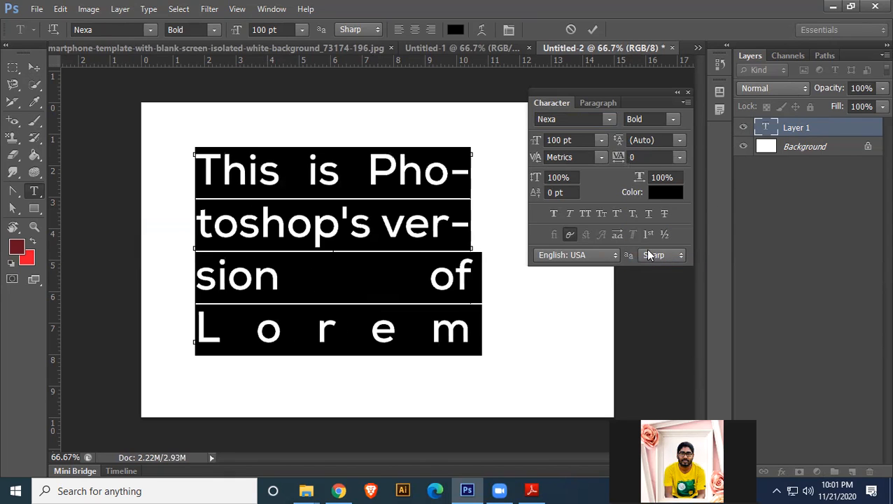
{"action": "left_click", "coordinate": [672, 119]}
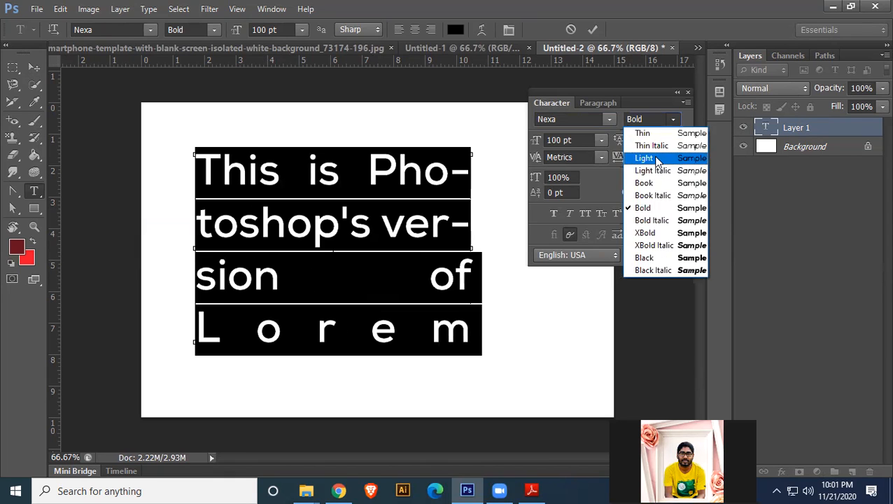
{"action": "left_click", "coordinate": [644, 159]}
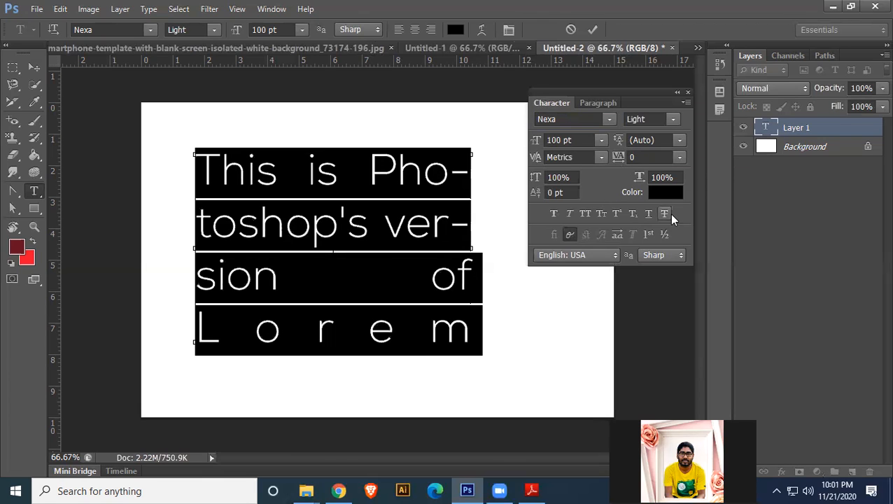
Left-align the paragraph text and return to its character settings
{"action": "left_click", "coordinate": [589, 103]}
{"action": "key", "text": "ctrl+shift+l"}
{"action": "left_click", "coordinate": [550, 102]}
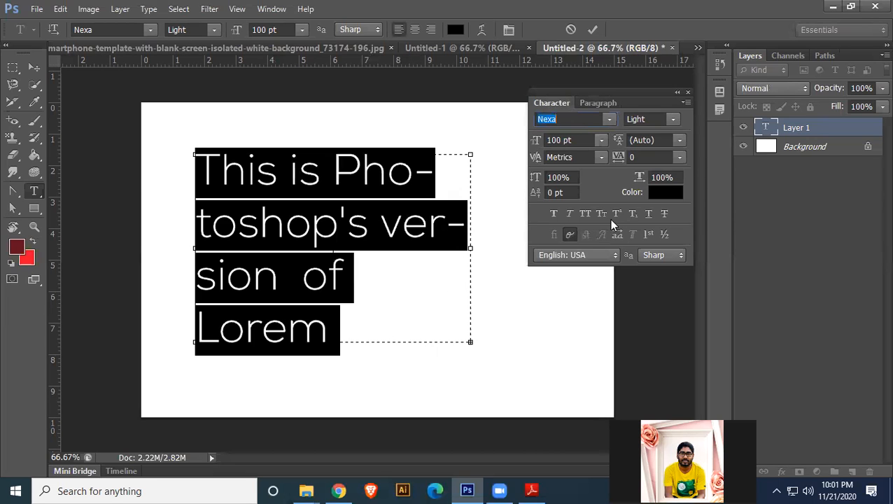
Reduce the paragraph's font size to 10 pt and raise it to 20 pt
{"action": "left_click", "coordinate": [601, 140]}
{"action": "left_click", "coordinate": [583, 219]}
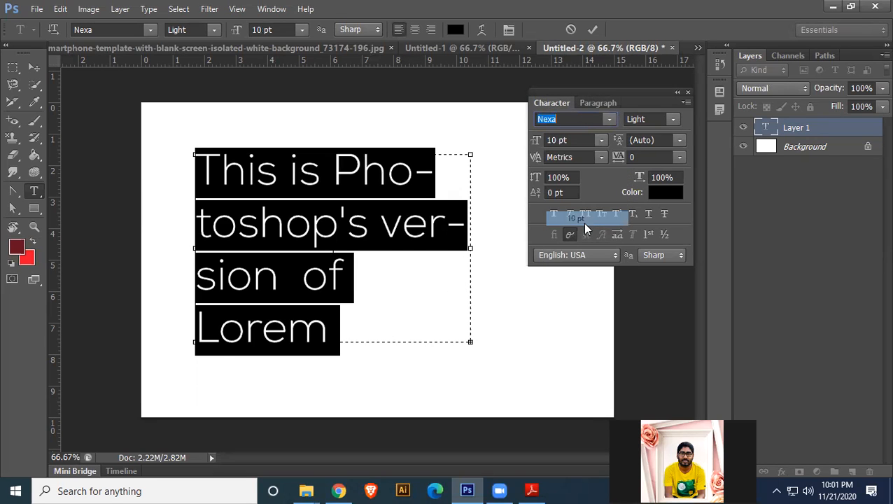
{"action": "left_click", "coordinate": [585, 140]}
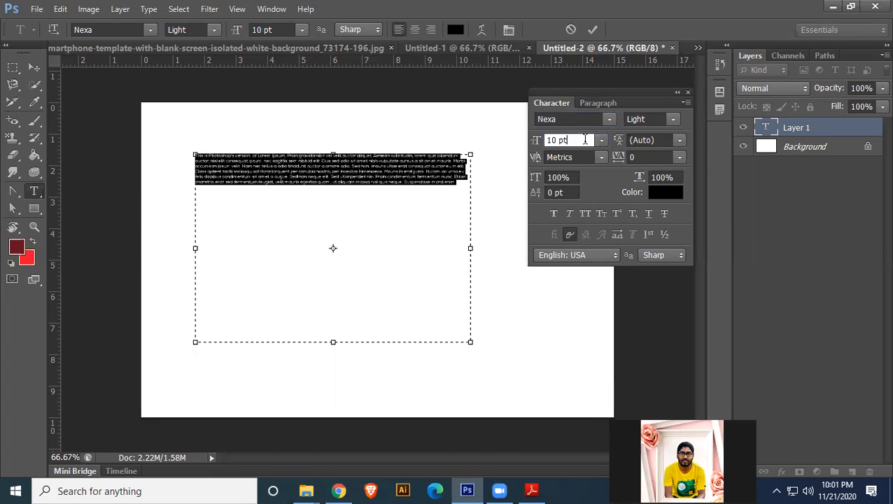
{"action": "scroll", "coordinate": [585, 139], "scroll_direction": "up", "scroll_amount": 9}
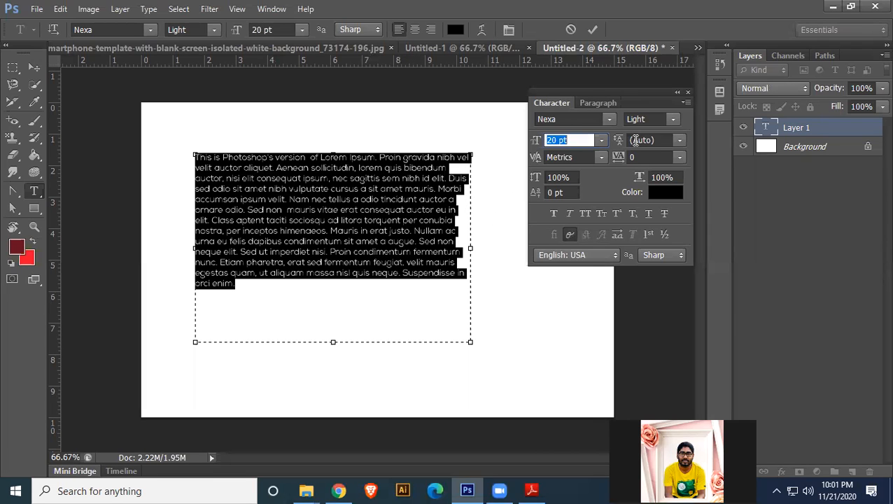
Select the whole paragraph, try leading values of 10 pt and 18 pt, and set the leading to 30 pt
{"action": "left_click", "coordinate": [301, 198]}
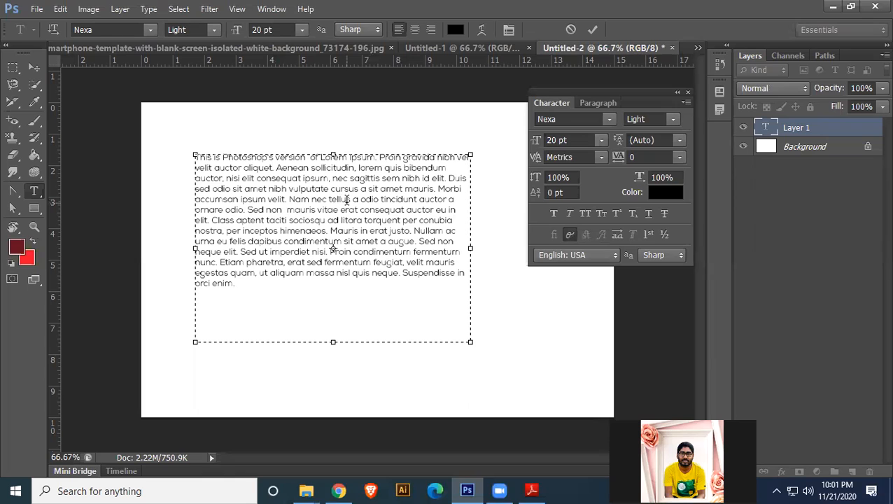
{"action": "key", "text": "ctrl+a"}
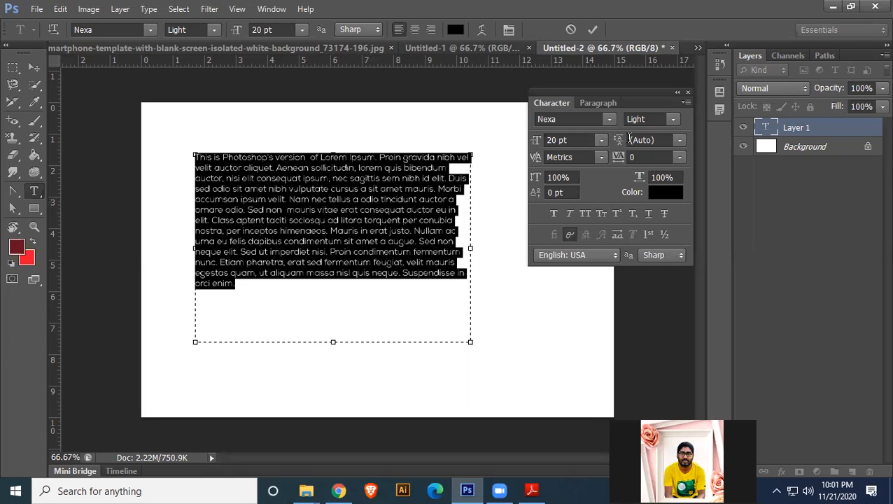
{"action": "left_click", "coordinate": [680, 140]}
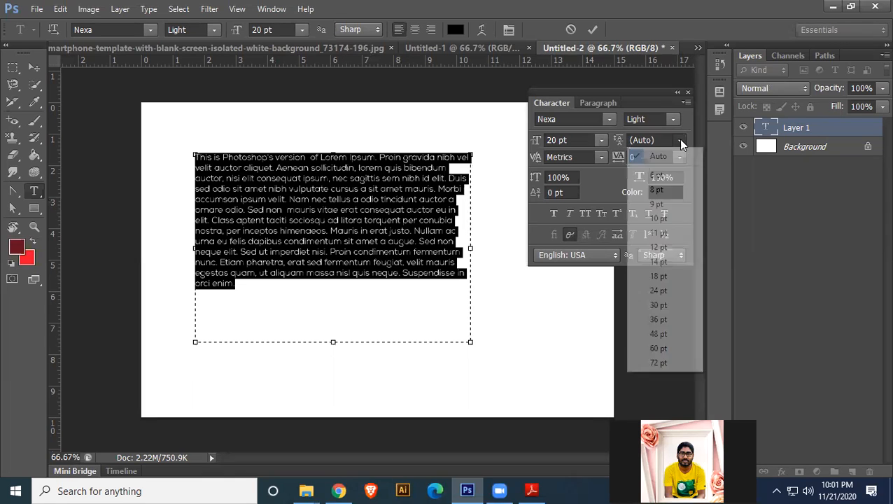
{"action": "left_click", "coordinate": [658, 219]}
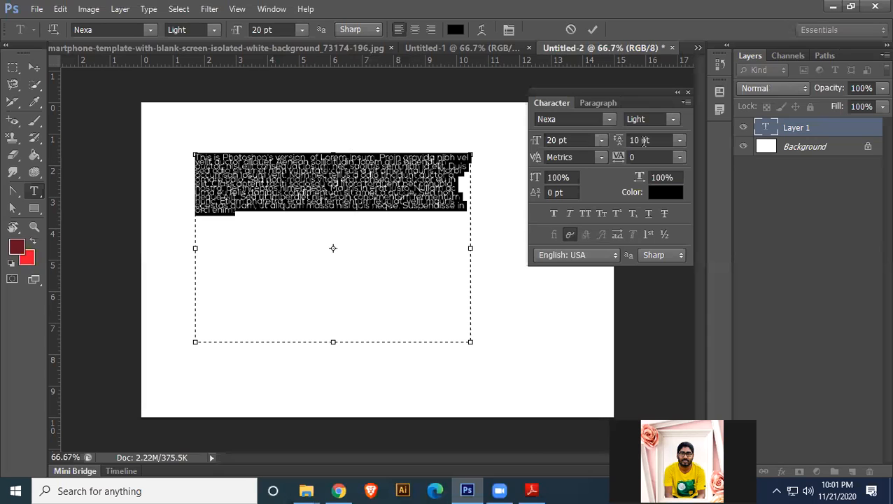
{"action": "left_click", "coordinate": [679, 140]}
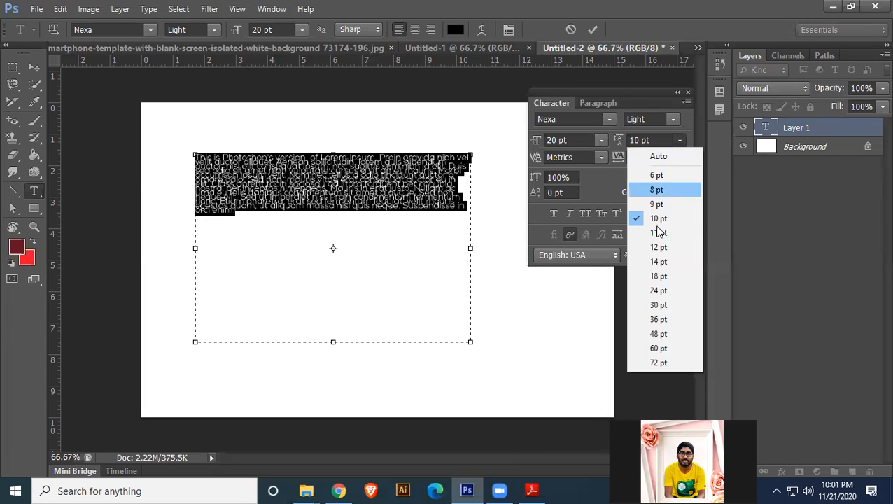
{"action": "left_click", "coordinate": [658, 276]}
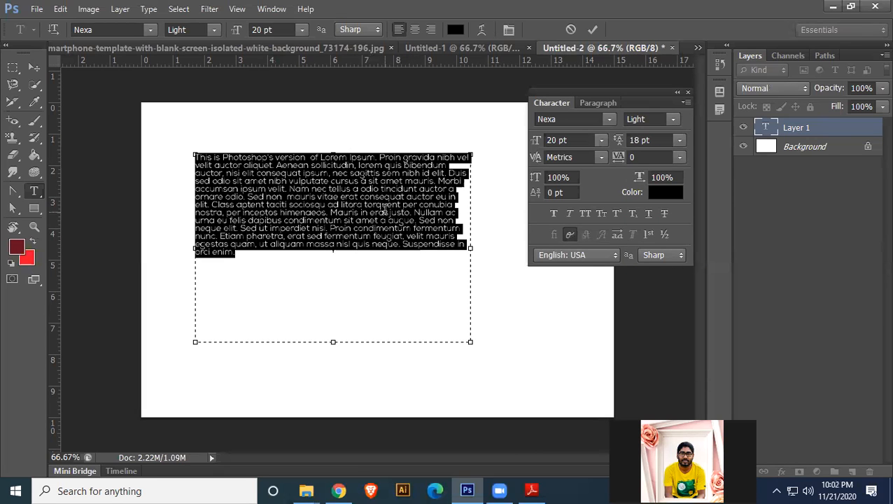
{"action": "left_click", "coordinate": [680, 139]}
{"action": "left_click", "coordinate": [658, 305]}
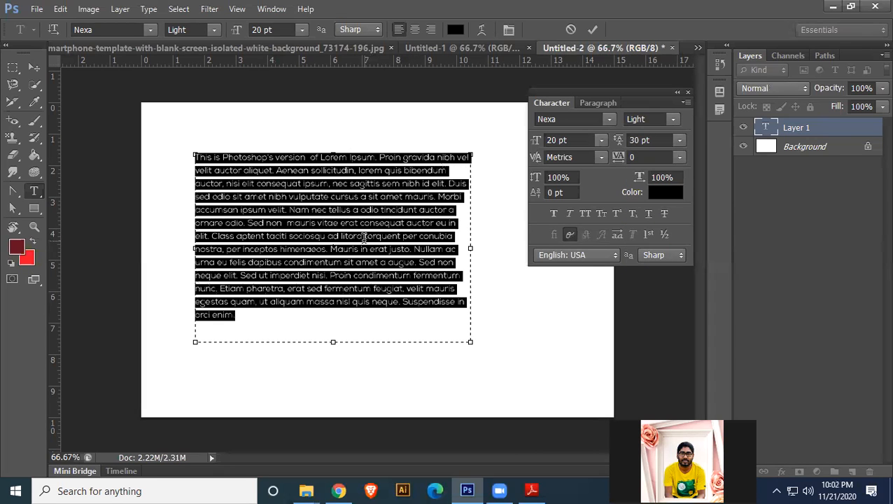
Try a leading of 48 pt on the selected paragraph and return the leading to Auto
{"action": "left_click", "coordinate": [680, 140]}
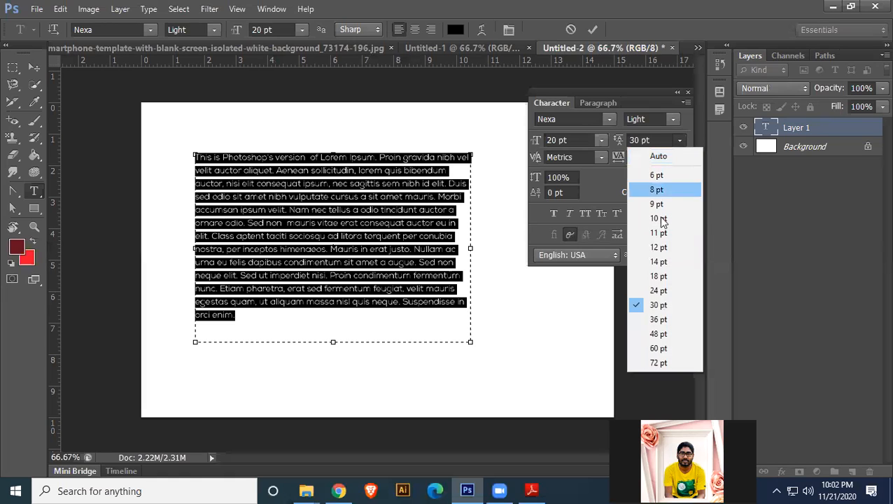
{"action": "left_click", "coordinate": [652, 331]}
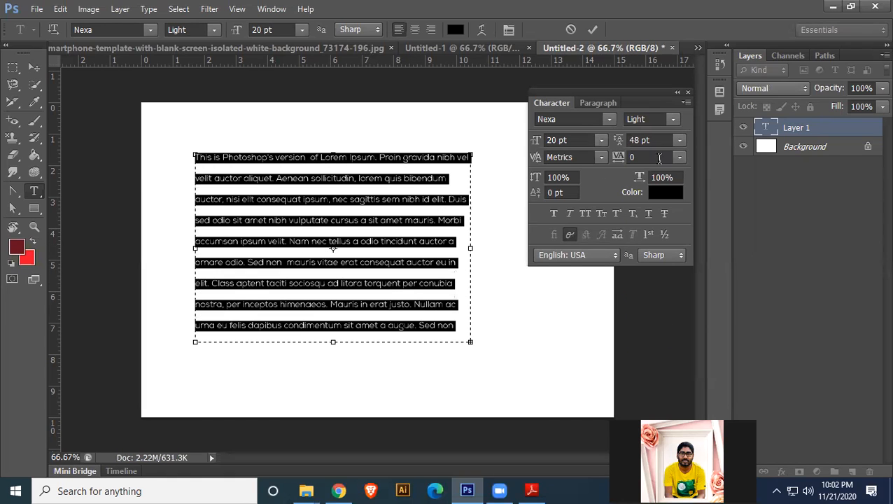
{"action": "left_click", "coordinate": [679, 140]}
{"action": "left_click", "coordinate": [676, 155]}
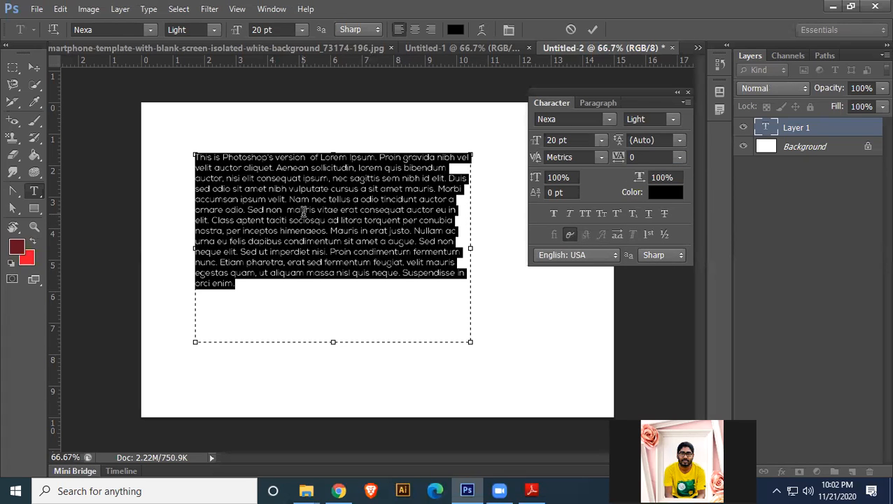
Compare leading values of 18 pt and 30 pt on the paragraph and restore Auto leading
{"action": "left_click", "coordinate": [682, 140]}
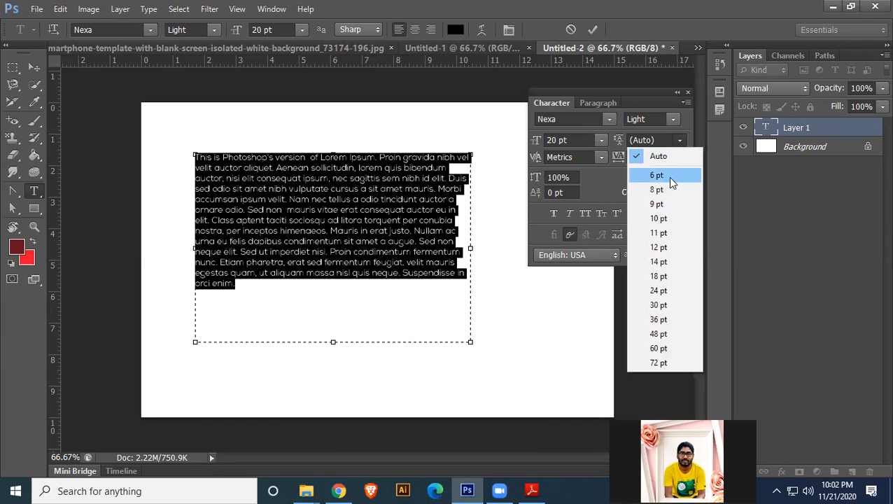
{"action": "left_click", "coordinate": [663, 279]}
{"action": "left_click", "coordinate": [679, 140]}
{"action": "left_click", "coordinate": [668, 305]}
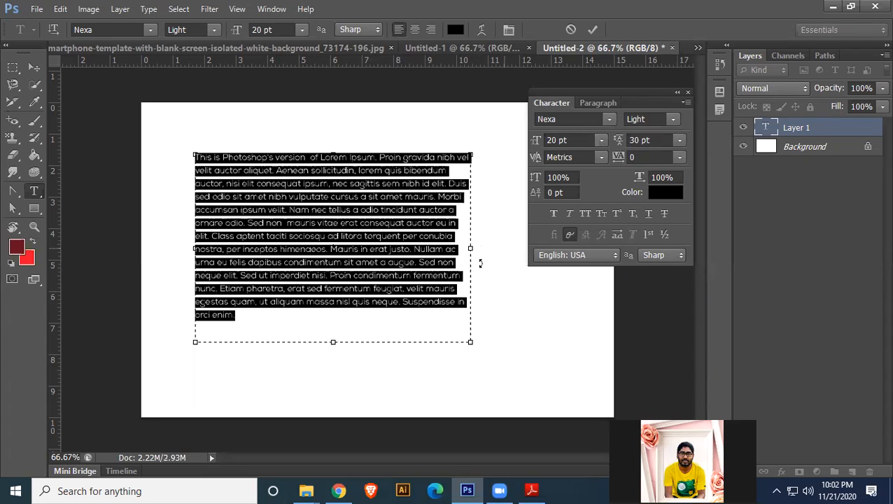
{"action": "left_click", "coordinate": [680, 140]}
{"action": "left_click", "coordinate": [669, 153]}
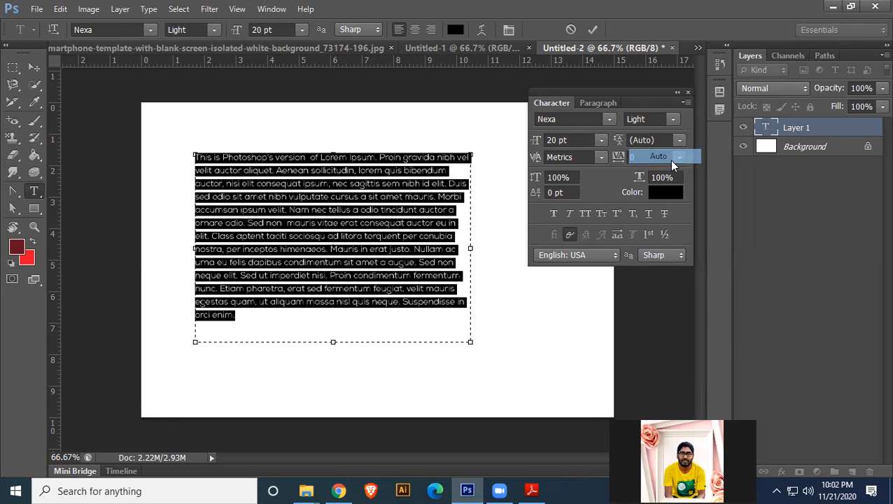
Delete the paragraph layer and add the point text "texttext" in the upper part of the canvas
{"action": "left_click", "coordinate": [34, 65]}
{"action": "key", "text": "Delete"}
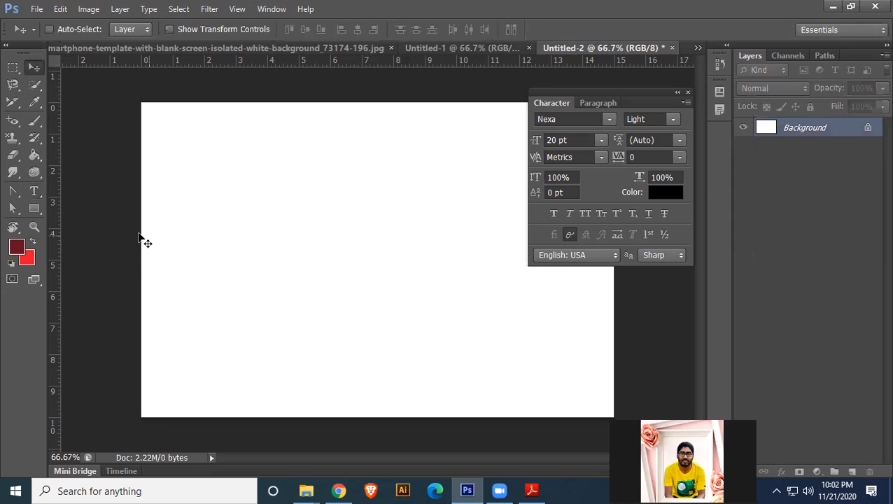
{"action": "left_click", "coordinate": [34, 197]}
{"action": "left_click", "coordinate": [249, 196]}
{"action": "type", "text": "tex"}
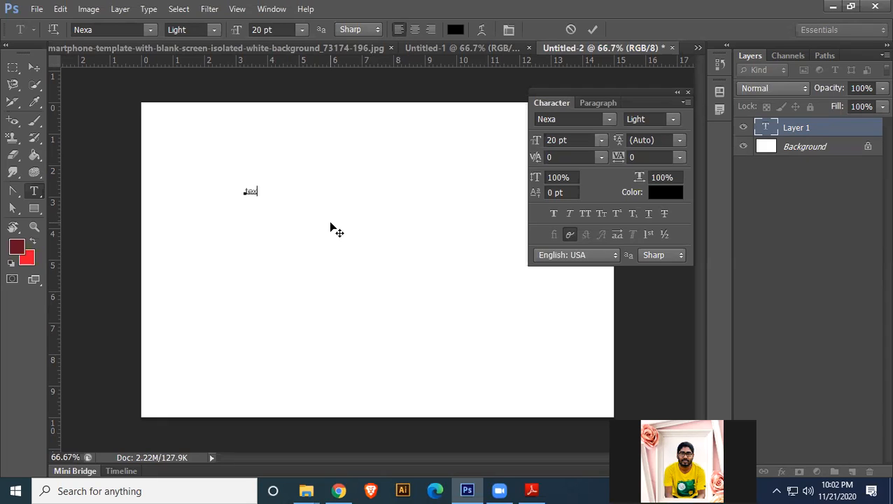
{"action": "type", "text": "ttext"}
Select all of the new text and set its font size to 100 pt
{"action": "key", "text": "ctrl+a"}
{"action": "left_click", "coordinate": [583, 139]}
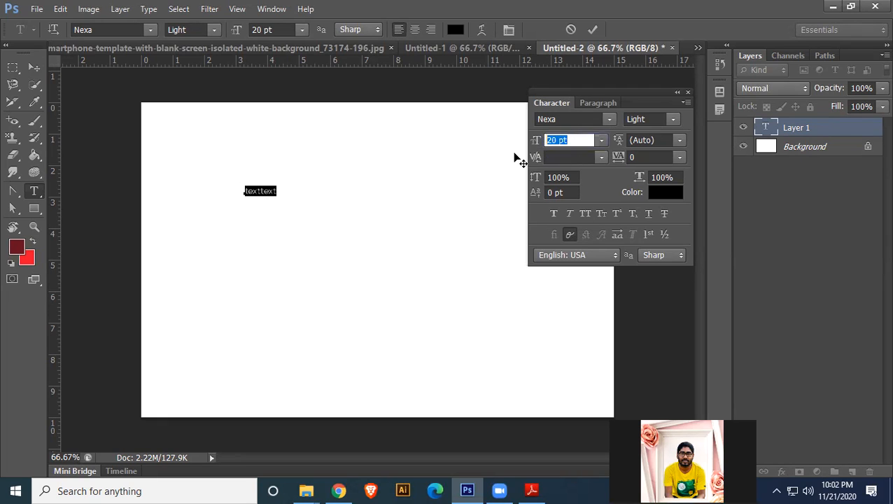
{"action": "type", "text": "100"}
{"action": "key", "text": "Return"}
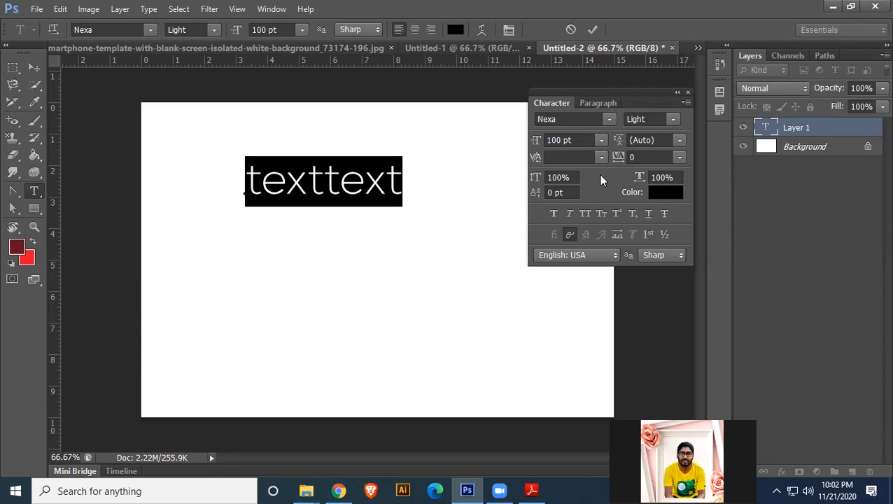
Select only the second "x" in the text and set its vertical scale to 105%
{"action": "left_click", "coordinate": [559, 179]}
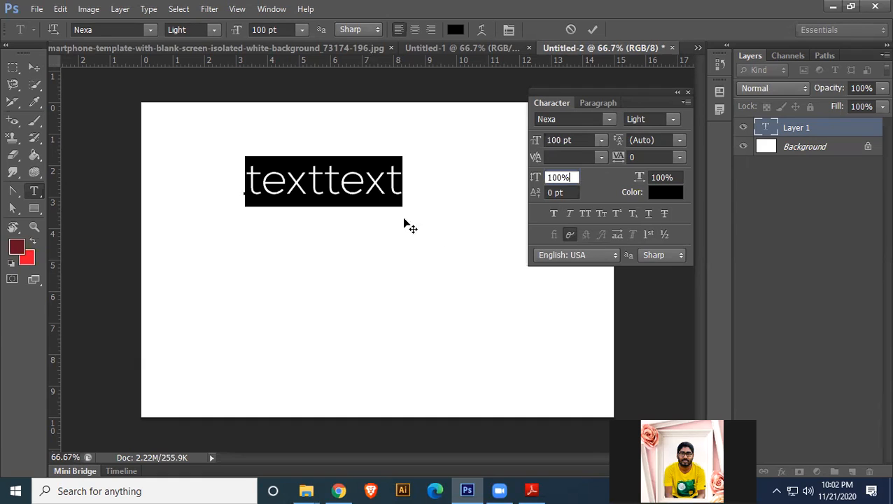
{"action": "left_click", "coordinate": [356, 183]}
{"action": "left_click_drag", "start_coordinate": [363, 178], "coordinate": [379, 183]}
{"action": "left_click_drag", "start_coordinate": [571, 181], "coordinate": [530, 178]}
{"action": "type", "text": "1"}
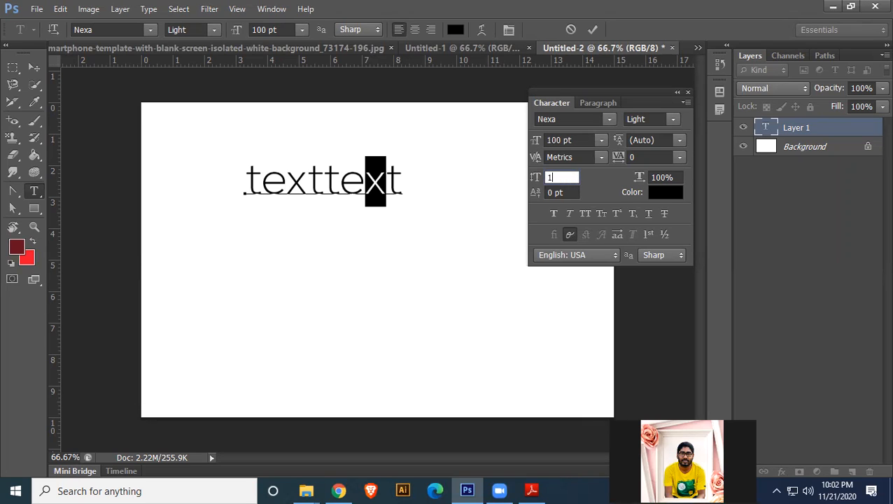
{"action": "type", "text": "05"}
{"action": "key", "text": "Return"}
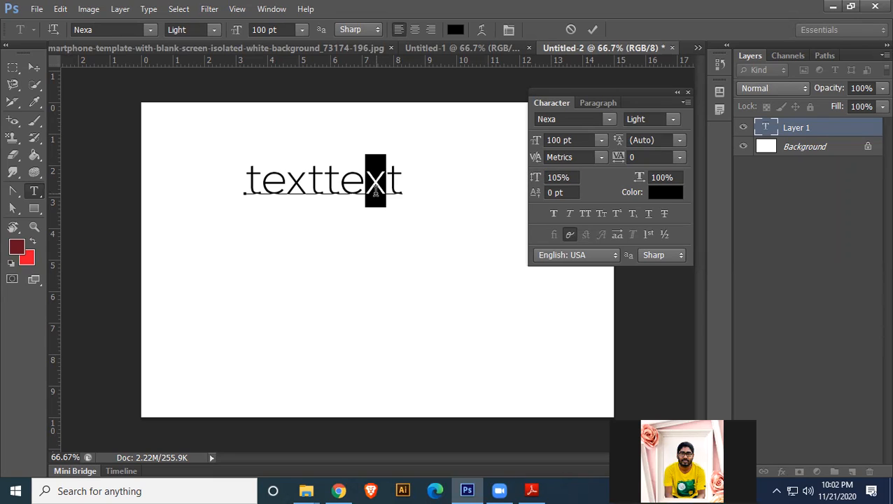
Raise the vertical scale of the selected "x" gradually to 148%
{"action": "left_click", "coordinate": [573, 177]}
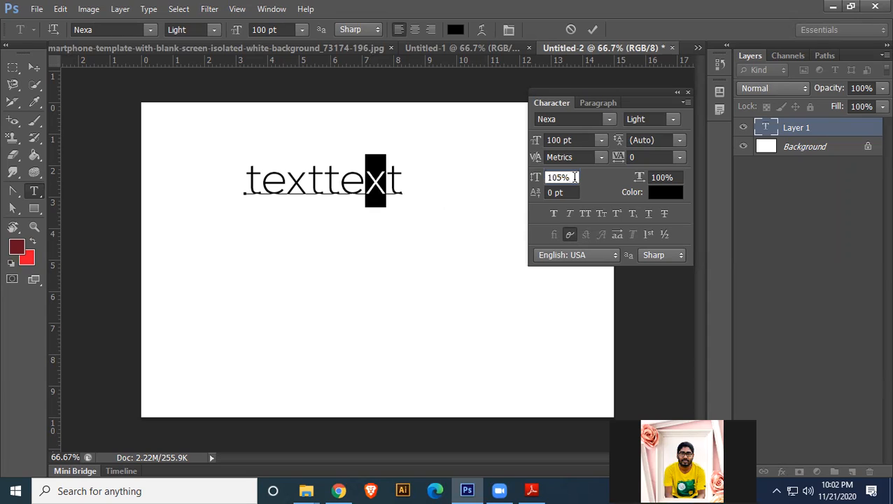
{"action": "key", "text": "Up"}
{"action": "key", "text": "Up"}
{"action": "key", "text": "Up"}
{"action": "key", "text": "Up"}
{"action": "key", "text": "Up"}
{"action": "key", "text": "Up"}
{"action": "key", "text": "Up"}
{"action": "key", "text": "Up"}
{"action": "key", "text": "Up"}
{"action": "key", "text": "Up"}
{"action": "key", "text": "Up"}
{"action": "key", "text": "Up"}
{"action": "key", "text": "Up"}
{"action": "key", "text": "Up"}
{"action": "key", "text": "Up"}
{"action": "key", "text": "Up"}
{"action": "key", "text": "Up"}
{"action": "key", "text": "Up"}
{"action": "key", "text": "Up"}
{"action": "key", "text": "Up"}
{"action": "key", "text": "Up"}
{"action": "key", "text": "Up"}
{"action": "key", "text": "Up"}
{"action": "key", "text": "Up"}
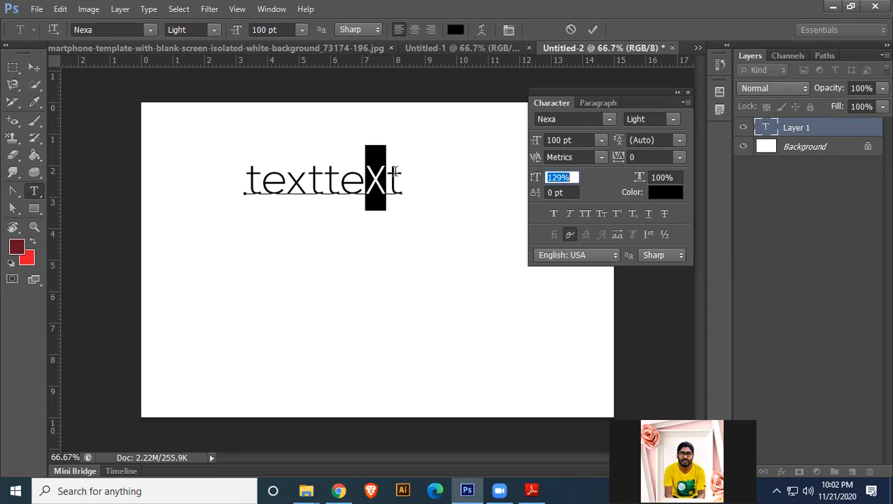
{"action": "key", "text": "Up"}
{"action": "key", "text": "Up"}
{"action": "key", "text": "Up"}
{"action": "key", "text": "Up"}
{"action": "key", "text": "Up"}
{"action": "key", "text": "Up"}
{"action": "key", "text": "Up"}
{"action": "key", "text": "Up"}
{"action": "key", "text": "Up"}
{"action": "key", "text": "Up"}
{"action": "key", "text": "Up"}
{"action": "key", "text": "Up"}
{"action": "key", "text": "Up"}
{"action": "key", "text": "Up"}
{"action": "key", "text": "Up"}
{"action": "key", "text": "Up"}
{"action": "key", "text": "Up"}
{"action": "key", "text": "Up"}
{"action": "key", "text": "Up"}
Raise the horizontal scale of the selected "x" gradually to 132%
{"action": "left_click", "coordinate": [677, 177]}
{"action": "key", "text": "Up"}
{"action": "key", "text": "Up"}
{"action": "key", "text": "Up"}
{"action": "key", "text": "Up"}
{"action": "key", "text": "Up"}
{"action": "key", "text": "Up"}
{"action": "key", "text": "Up"}
{"action": "key", "text": "Up"}
{"action": "key", "text": "Up"}
{"action": "key", "text": "Up"}
{"action": "key", "text": "Up"}
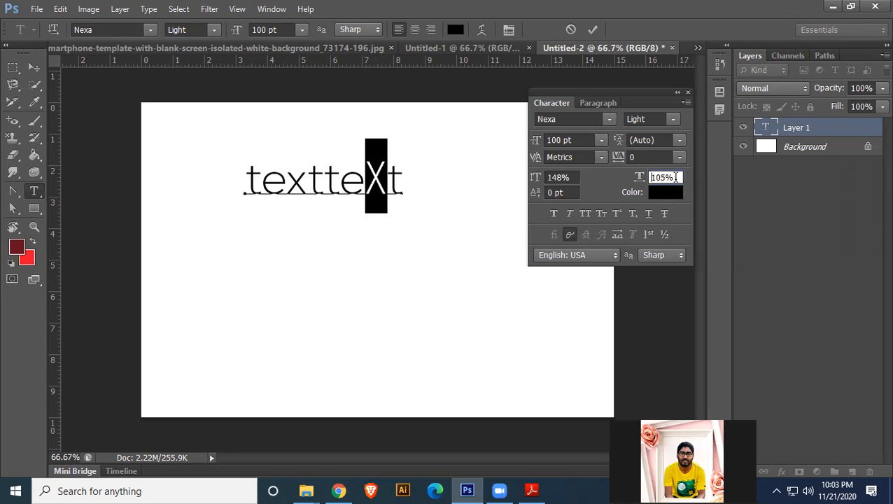
{"action": "key", "text": "Up"}
{"action": "key", "text": "Up"}
{"action": "key", "text": "Up"}
{"action": "key", "text": "Up"}
{"action": "key", "text": "Up"}
{"action": "key", "text": "Up"}
{"action": "key", "text": "Up"}
{"action": "key", "text": "Up"}
{"action": "key", "text": "Up"}
{"action": "key", "text": "Up"}
{"action": "key", "text": "Up"}
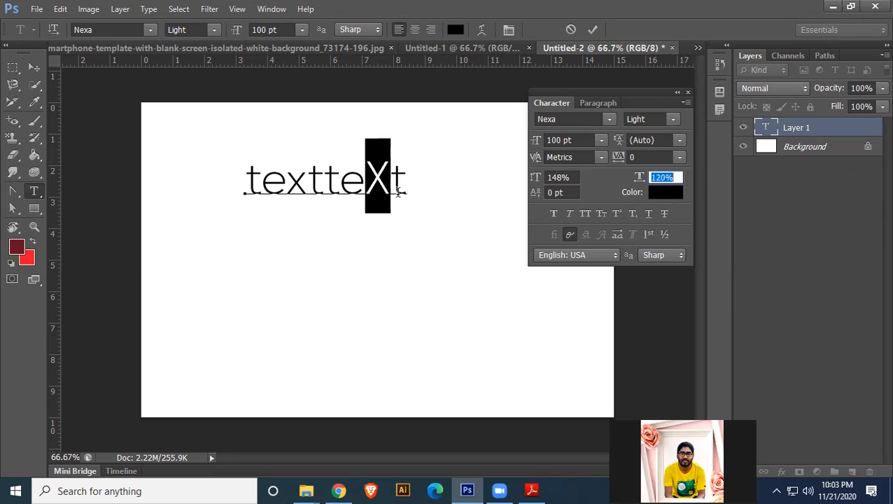
{"action": "key", "text": "Up"}
{"action": "key", "text": "Up"}
{"action": "key", "text": "Up"}
{"action": "key", "text": "Up"}
{"action": "key", "text": "Up"}
{"action": "key", "text": "Up"}
{"action": "key", "text": "Up"}
{"action": "key", "text": "Up"}
{"action": "key", "text": "Up"}
{"action": "key", "text": "Up"}
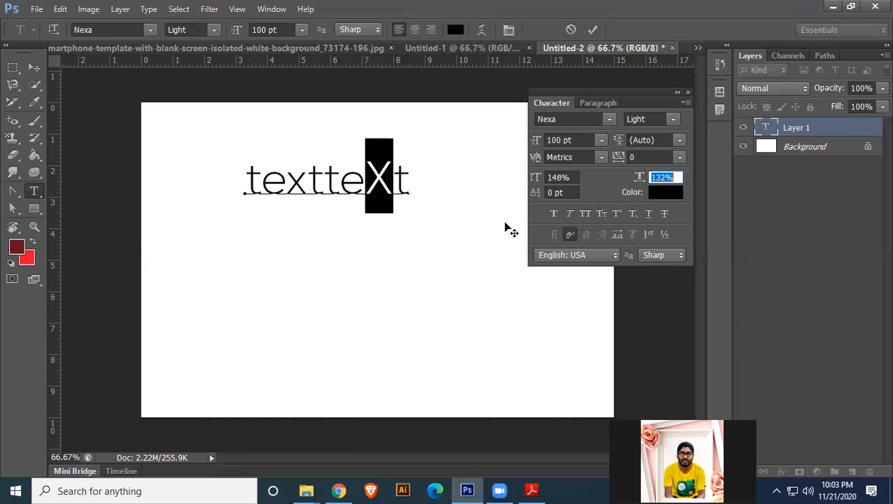
Reset both the horizontal and vertical scale of the selected "x" to 100%
{"action": "type", "text": "00"}
{"action": "key", "text": "Return"}
{"action": "left_click_drag", "start_coordinate": [571, 178], "coordinate": [506, 180]}
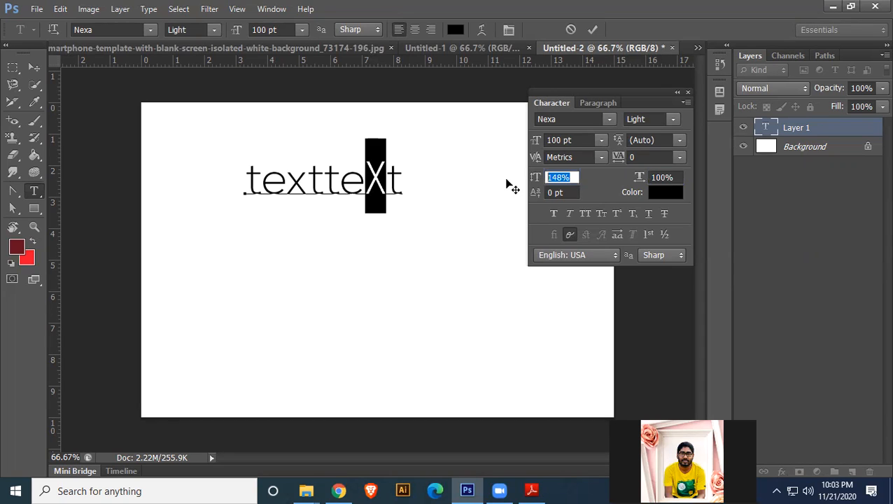
{"action": "type", "text": "100"}
{"action": "key", "text": "Return"}
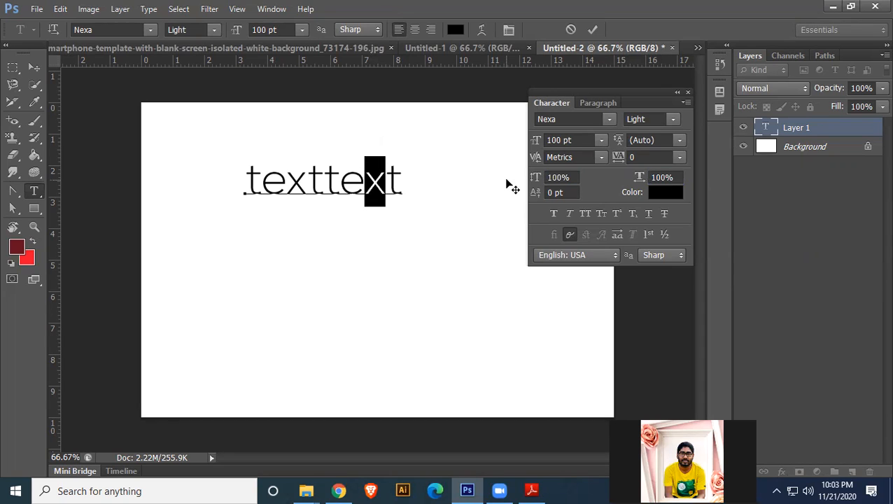
Set a baseline shift on the selected "x" and raise it gradually to 27 pt
{"action": "left_click", "coordinate": [568, 191]}
{"action": "type", "text": "3"}
{"action": "key", "text": "Return"}
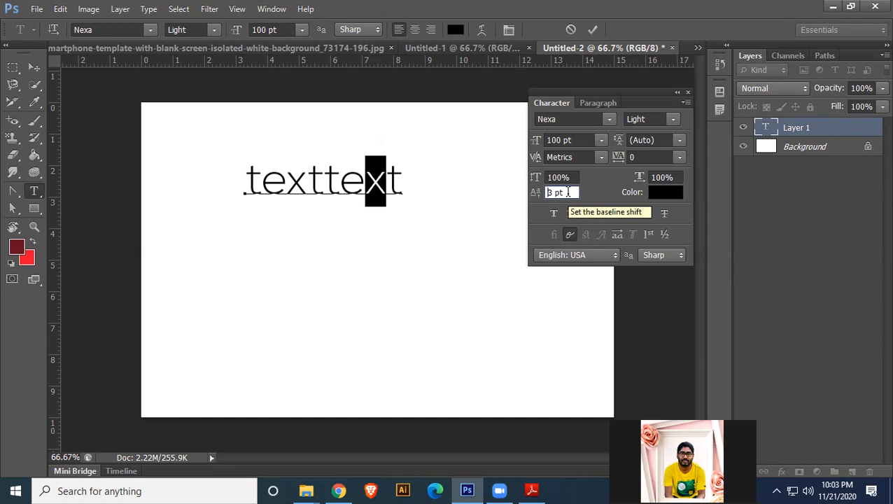
{"action": "type", "text": "11"}
{"action": "key", "text": "Return"}
{"action": "key", "text": "Up"}
{"action": "key", "text": "Up"}
{"action": "key", "text": "Up"}
{"action": "key", "text": "Up"}
{"action": "key", "text": "Up"}
{"action": "key", "text": "Up"}
{"action": "key", "text": "Up"}
{"action": "key", "text": "Up"}
{"action": "key", "text": "Up"}
{"action": "key", "text": "Up"}
{"action": "key", "text": "Up"}
{"action": "key", "text": "Up"}
{"action": "key", "text": "Up"}
{"action": "key", "text": "Up"}
{"action": "key", "text": "Up"}
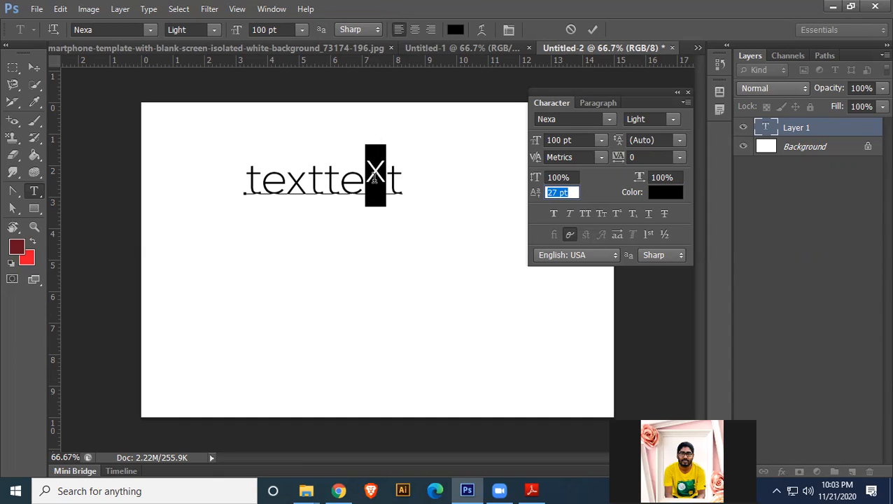
Vary the baseline shift of the selected "x" up and down, and reset it to 0 pt
{"action": "key", "text": "Up"}
{"action": "key", "text": "Up"}
{"action": "key", "text": "Up"}
{"action": "key", "text": "Up"}
{"action": "key", "text": "Up"}
{"action": "key", "text": "Up"}
{"action": "key", "text": "Up"}
{"action": "key", "text": "Up"}
{"action": "key", "text": "Up"}
{"action": "key", "text": "Up"}
{"action": "key", "text": "Down"}
{"action": "key", "text": "Down"}
{"action": "key", "text": "Down"}
{"action": "key", "text": "Down"}
{"action": "key", "text": "Down"}
{"action": "key", "text": "Down"}
{"action": "key", "text": "Down"}
{"action": "key", "text": "Down"}
{"action": "key", "text": "Down"}
{"action": "key", "text": "Down"}
{"action": "key", "text": "Down"}
{"action": "key", "text": "Down"}
{"action": "key", "text": "Down"}
{"action": "key", "text": "Down"}
{"action": "key", "text": "Down"}
{"action": "key", "text": "Down"}
{"action": "key", "text": "Down"}
{"action": "key", "text": "Down"}
{"action": "key", "text": "Down"}
{"action": "key", "text": "Down"}
{"action": "key", "text": "Down"}
{"action": "key", "text": "Down"}
{"action": "key", "text": "Down"}
{"action": "key", "text": "Down"}
{"action": "key", "text": "Down"}
{"action": "key", "text": "Down"}
{"action": "key", "text": "Down"}
{"action": "key", "text": "Down"}
{"action": "key", "text": "Down"}
{"action": "key", "text": "Down"}
{"action": "key", "text": "Down"}
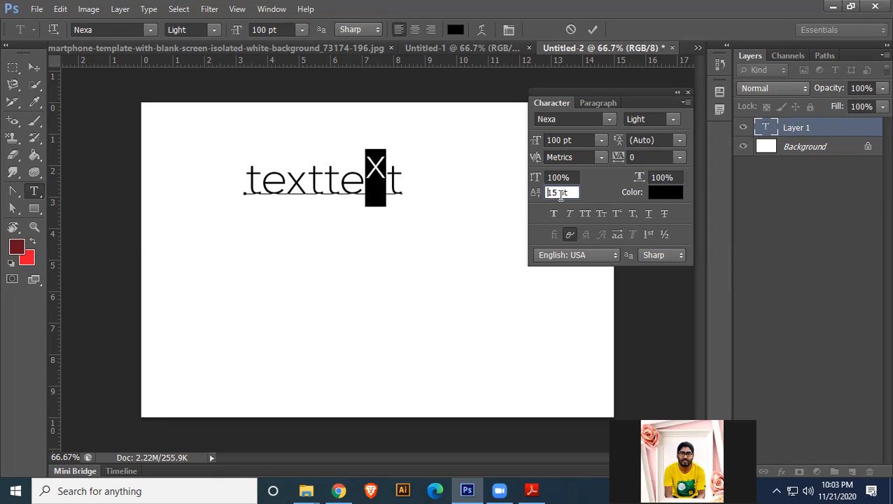
{"action": "key", "text": "Down"}
{"action": "key", "text": "Down"}
{"action": "key", "text": "Down"}
{"action": "key", "text": "Down"}
{"action": "key", "text": "Down"}
{"action": "key", "text": "Down"}
{"action": "key", "text": "Down"}
{"action": "key", "text": "Down"}
{"action": "key", "text": "Down"}
{"action": "key", "text": "Down"}
{"action": "key", "text": "Down"}
{"action": "key", "text": "Down"}
{"action": "key", "text": "Down"}
{"action": "key", "text": "Down"}
{"action": "key", "text": "Down"}
{"action": "key", "text": "Down"}
{"action": "key", "text": "Down"}
{"action": "key", "text": "Down"}
{"action": "key", "text": "Down"}
{"action": "key", "text": "Down"}
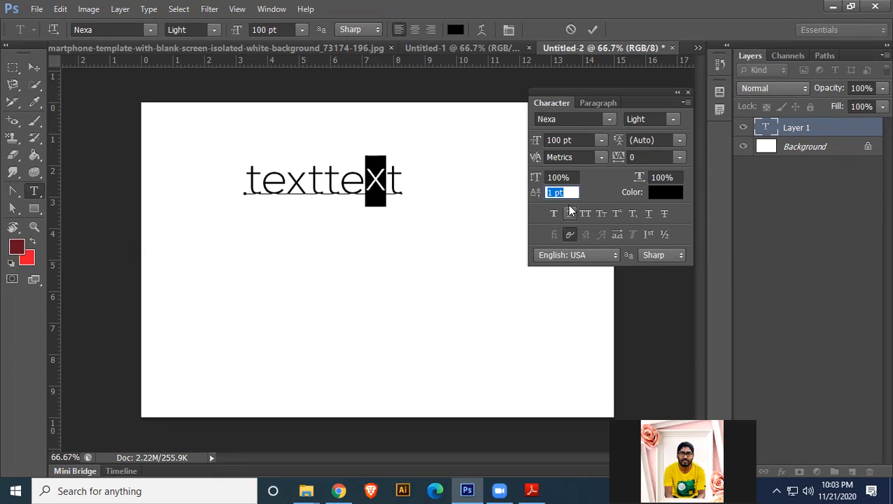
{"action": "key", "text": "Down"}
{"action": "key", "text": "Down"}
{"action": "type", "text": "0"}
{"action": "key", "text": "Return"}
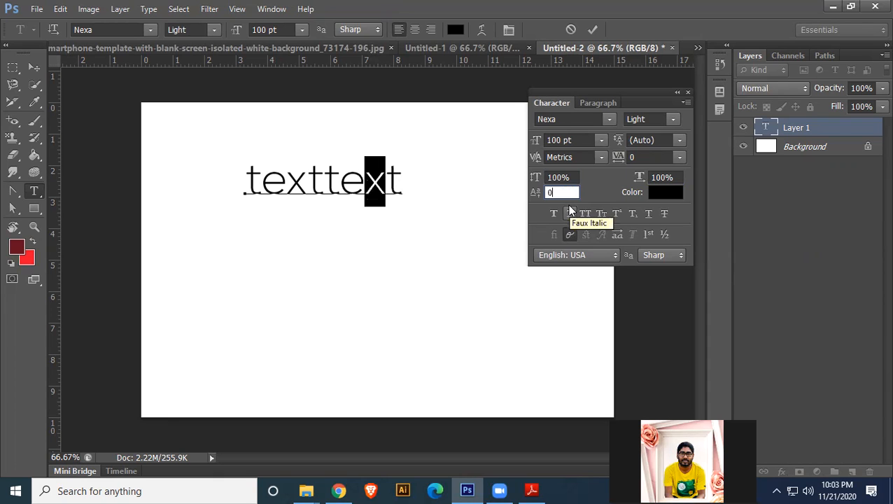
Recolor the selected "x" to pink f4057b and commit the text edit
{"action": "left_click", "coordinate": [661, 194]}
{"action": "left_click", "coordinate": [713, 125]}
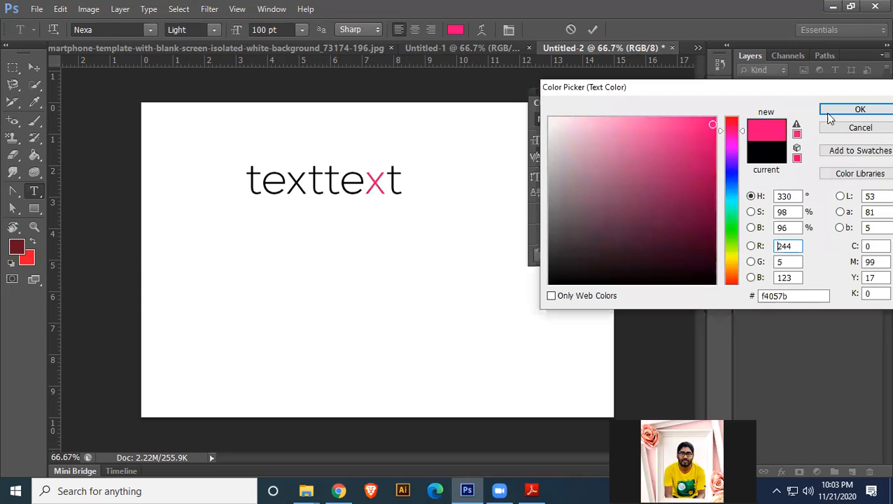
{"action": "left_click", "coordinate": [843, 110]}
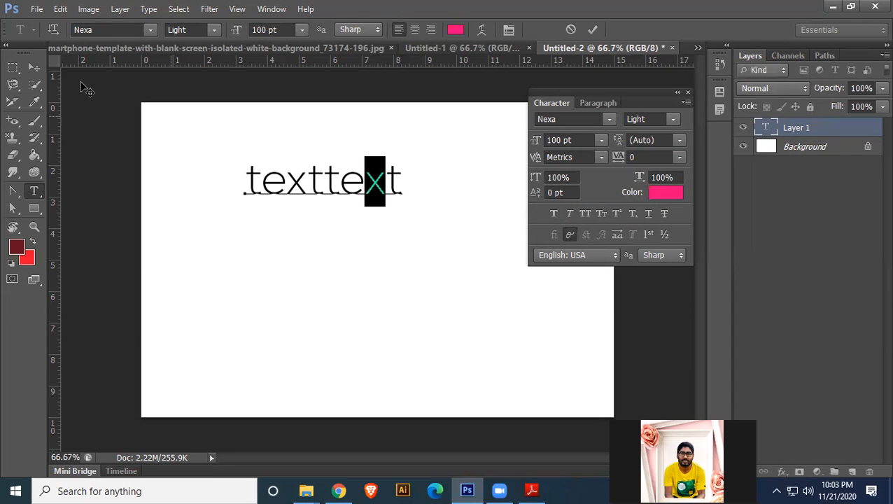
{"action": "left_click", "coordinate": [33, 67]}
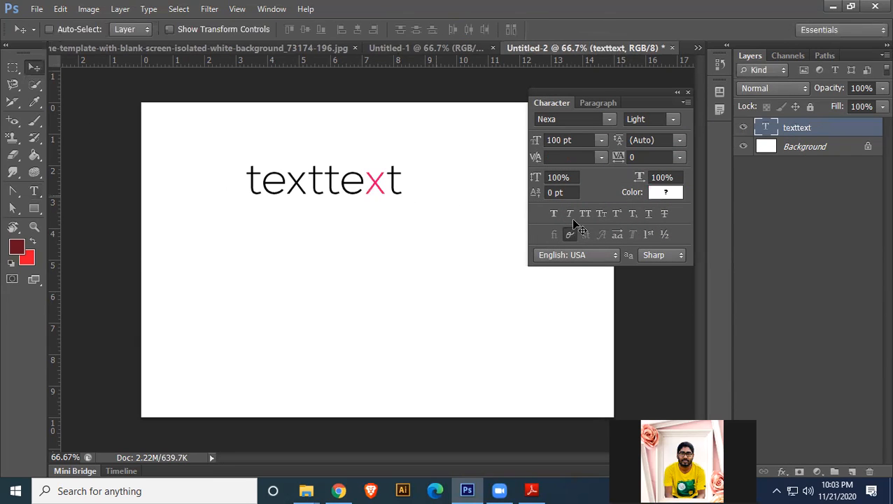
Select all the text on the texttext layer and set its color to black 000000
{"action": "double_click", "coordinate": [766, 128]}
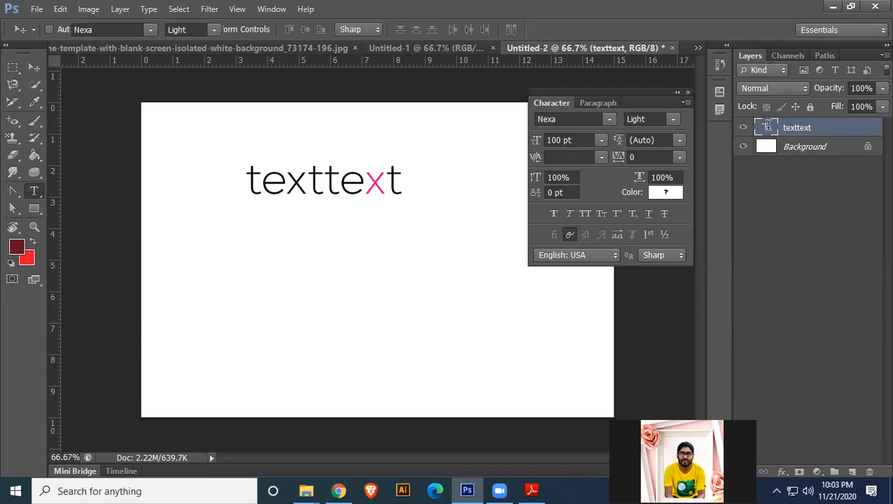
{"action": "left_click", "coordinate": [665, 192]}
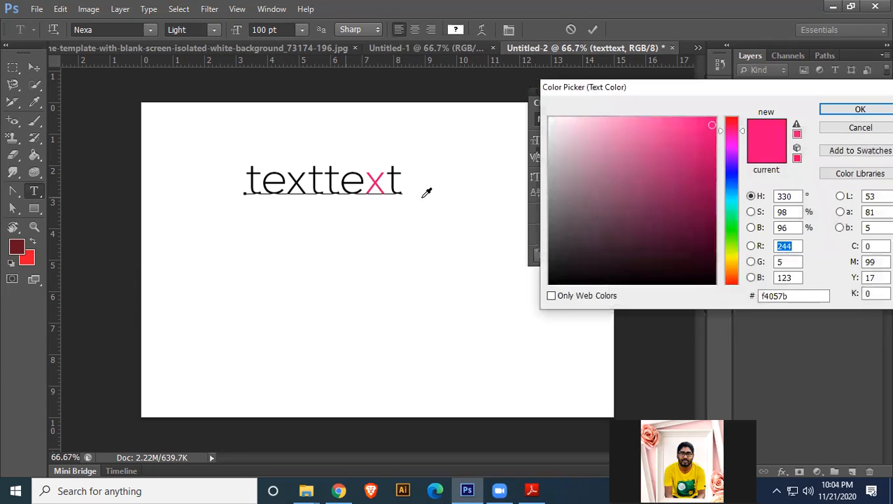
{"action": "left_click_drag", "start_coordinate": [564, 239], "coordinate": [532, 325]}
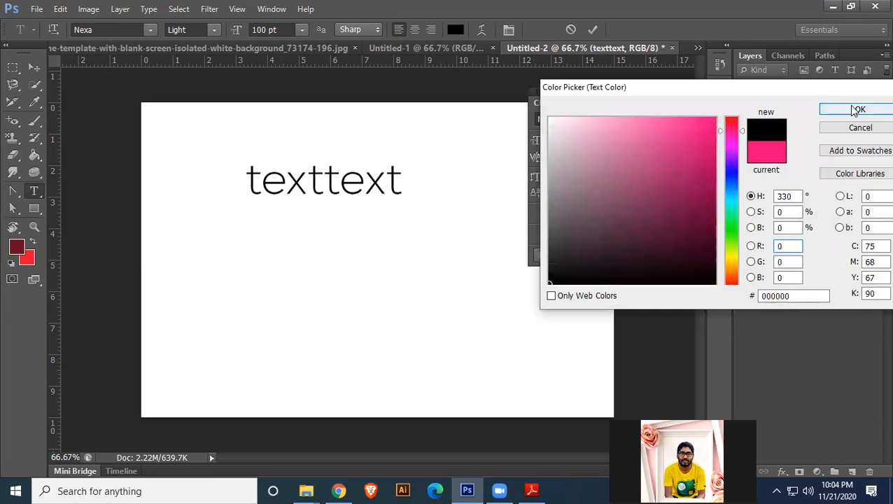
{"action": "left_click", "coordinate": [851, 110]}
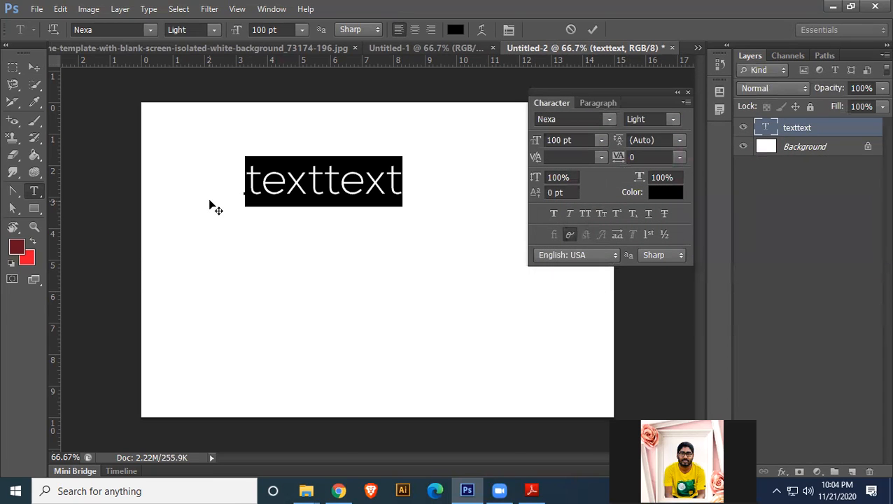
Try All Caps on the selected texttext and switch it off again
{"action": "left_click", "coordinate": [584, 215]}
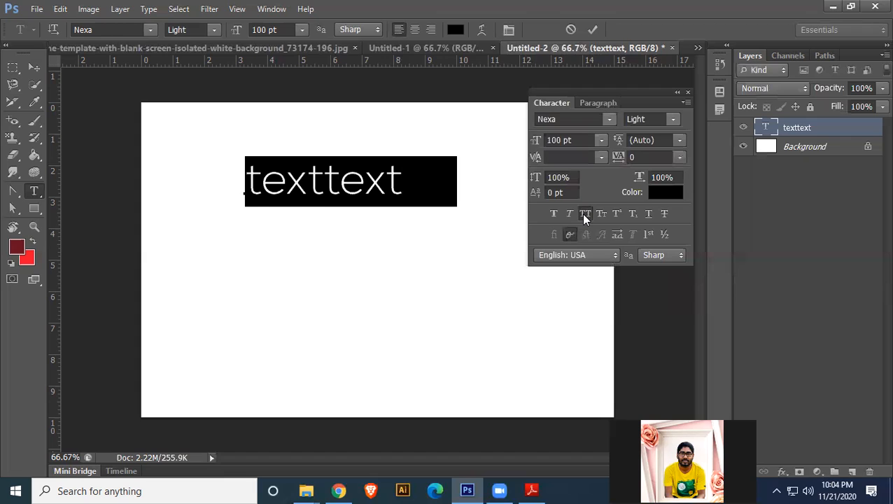
{"action": "left_click", "coordinate": [584, 215]}
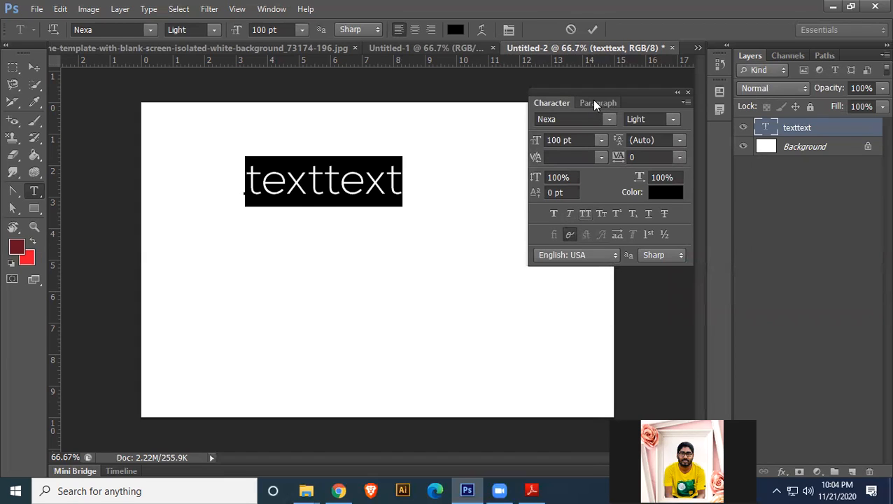
Finish the text edit, delete the texttext layer and display the paragraph settings
{"action": "left_click", "coordinate": [35, 67]}
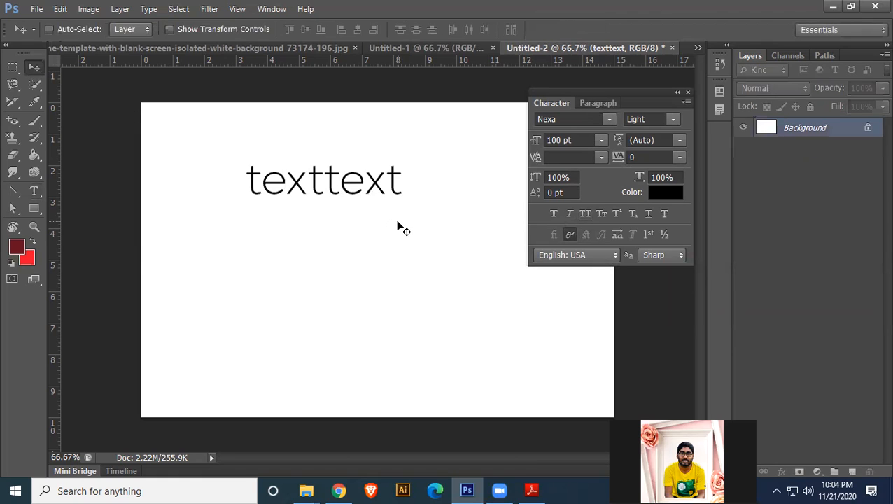
{"action": "key", "text": "Delete"}
{"action": "left_click", "coordinate": [598, 104]}
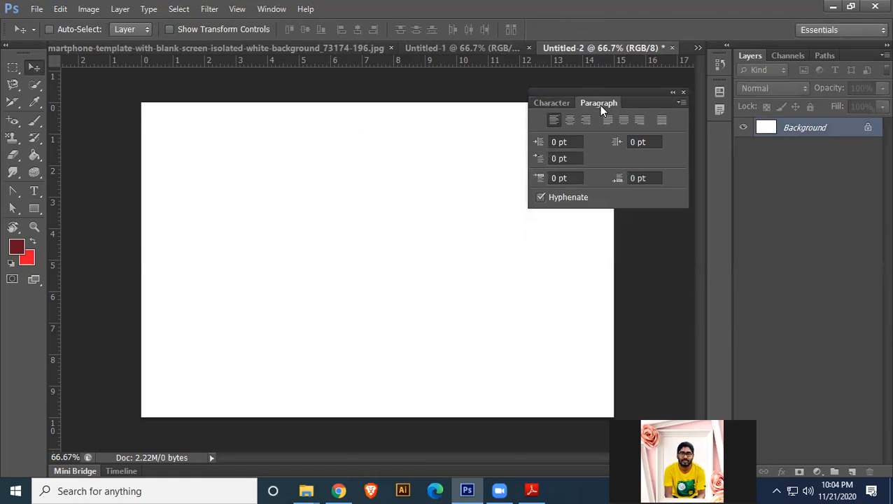
Draw a paragraph text box about 9 by 6 ruler units on the canvas and fill it with Lorem Ipsum placeholder text
{"action": "left_click", "coordinate": [34, 191]}
{"action": "left_click_drag", "start_coordinate": [193, 151], "coordinate": [474, 340]}
{"action": "left_click", "coordinate": [149, 8]}
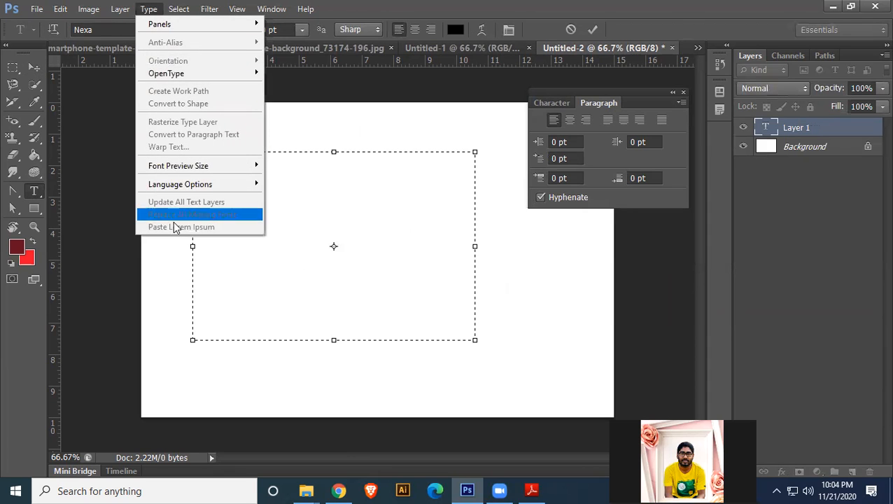
{"action": "left_click", "coordinate": [425, 3]}
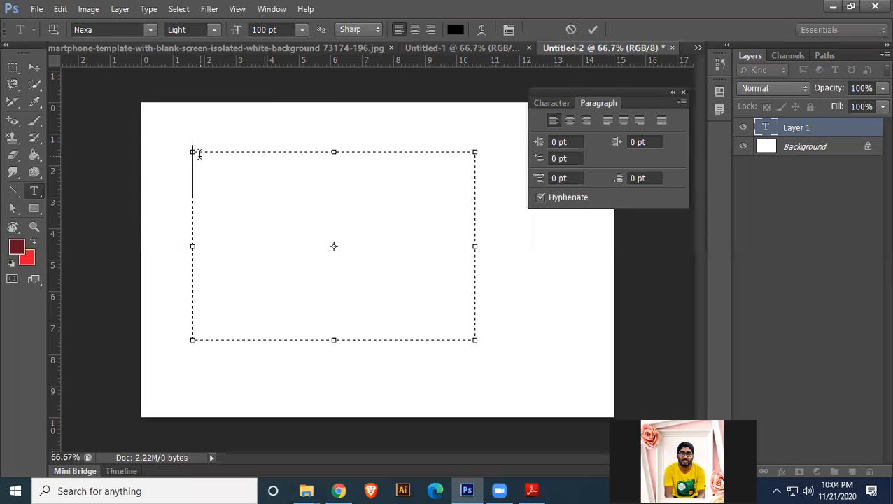
{"action": "left_click", "coordinate": [149, 8]}
{"action": "left_click", "coordinate": [179, 227]}
Reduce the font size of all the placeholder text to 30 pt and further to 18 pt
{"action": "key", "text": "ctrl+a"}
{"action": "left_click", "coordinate": [566, 107]}
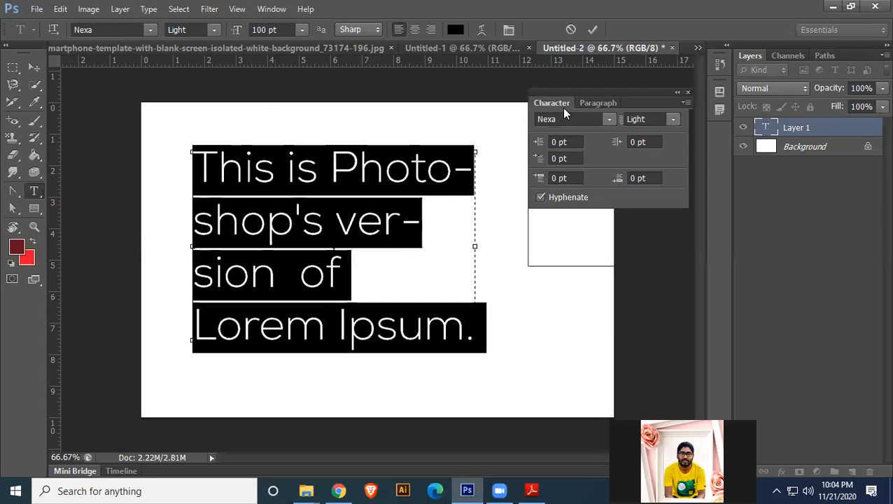
{"action": "left_click", "coordinate": [598, 141]}
{"action": "left_click", "coordinate": [590, 304]}
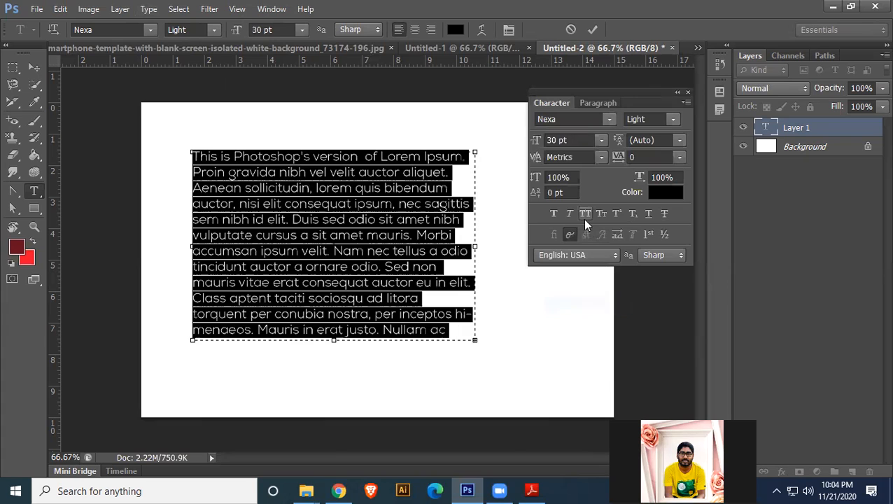
{"action": "left_click", "coordinate": [598, 141]}
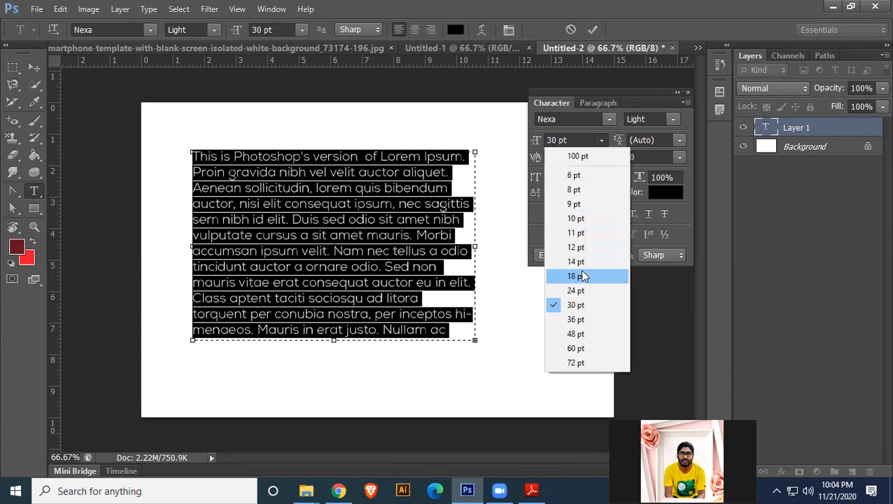
{"action": "left_click", "coordinate": [581, 274]}
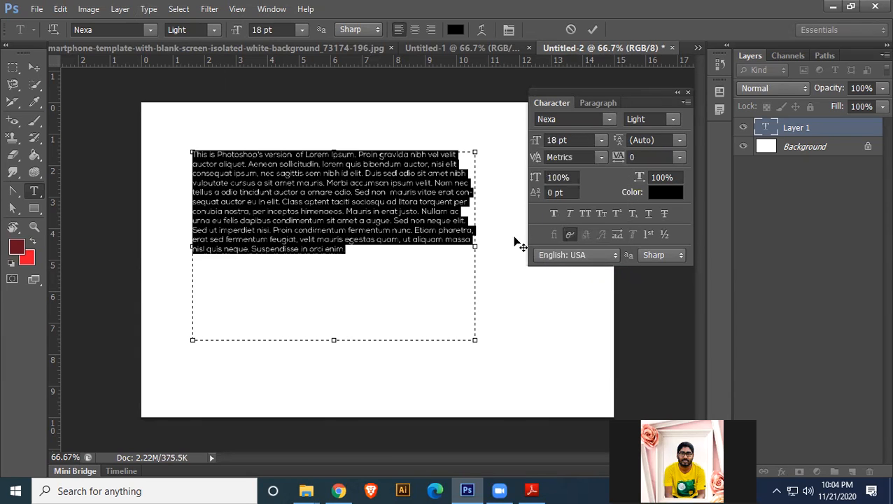
Try center and right alignment on the whole placeholder paragraph
{"action": "left_click", "coordinate": [595, 104]}
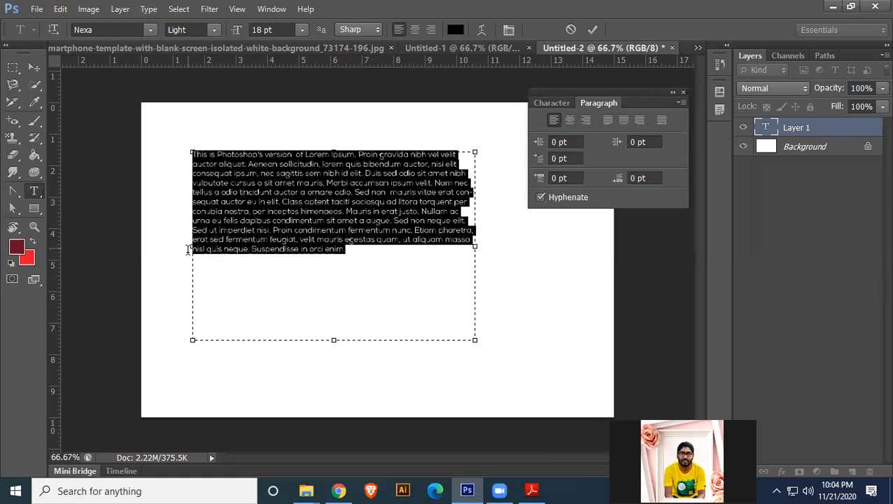
{"action": "left_click", "coordinate": [570, 120]}
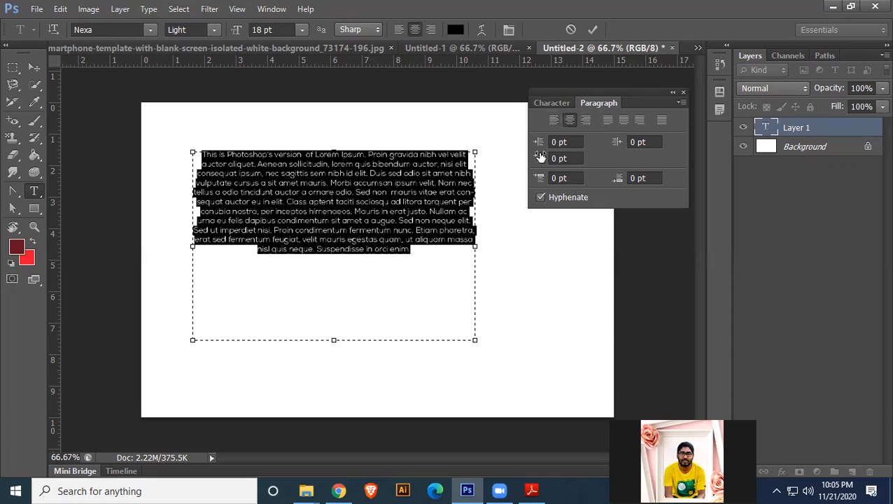
{"action": "left_click", "coordinate": [586, 120]}
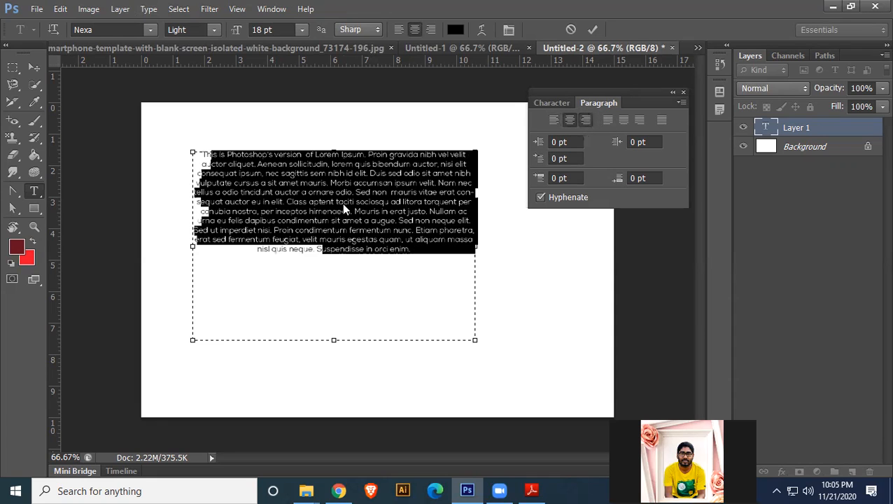
Try justifying the whole placeholder paragraph with its last line aligned left, centered and right
{"action": "left_click", "coordinate": [607, 120]}
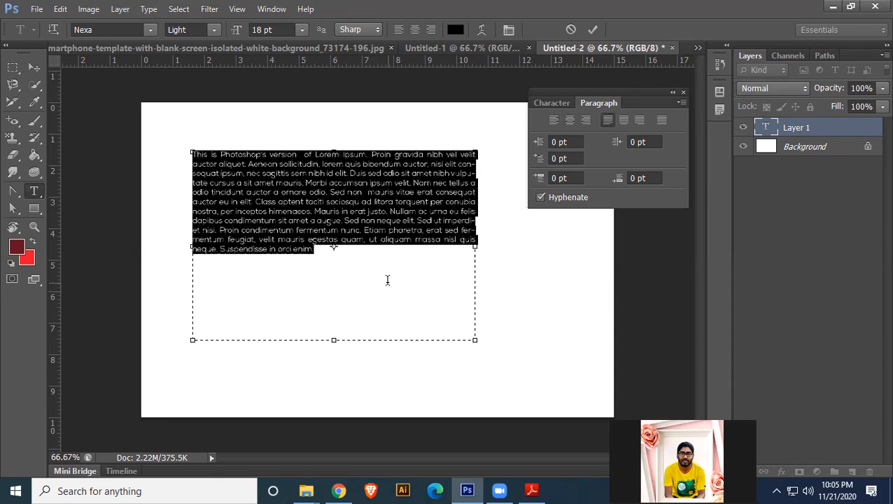
{"action": "left_click", "coordinate": [316, 252]}
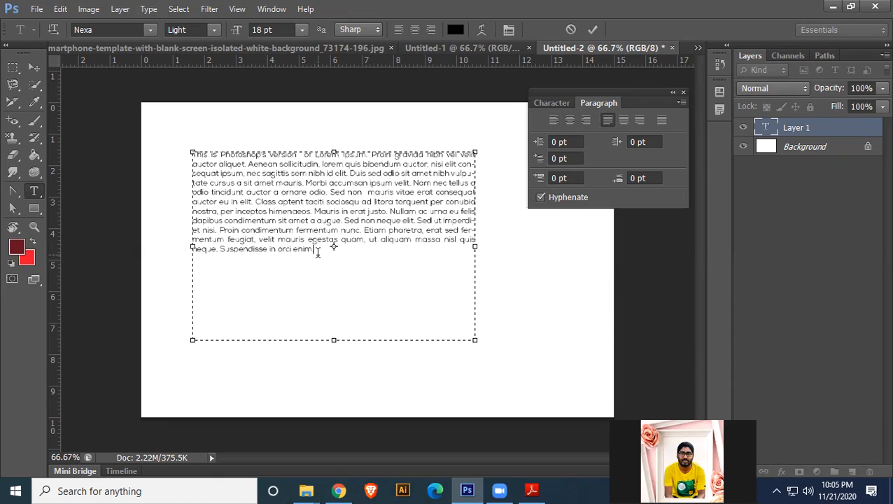
{"action": "key", "text": "ctrl+a"}
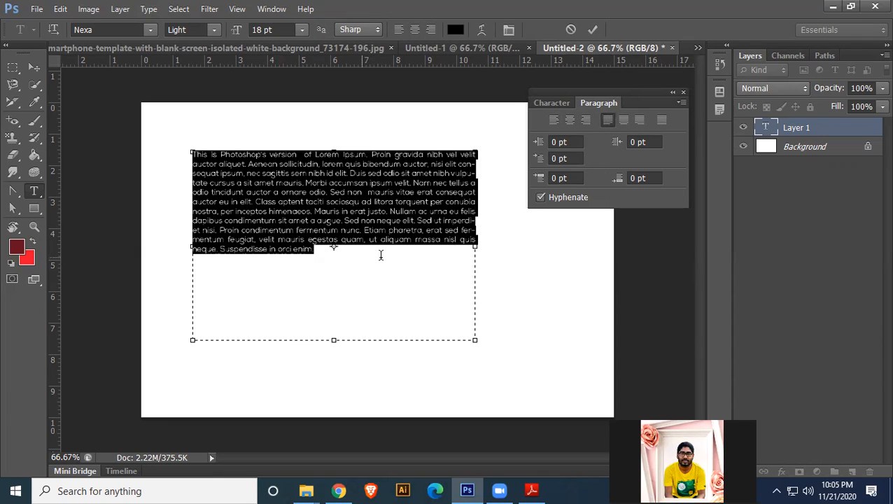
{"action": "left_click", "coordinate": [624, 120]}
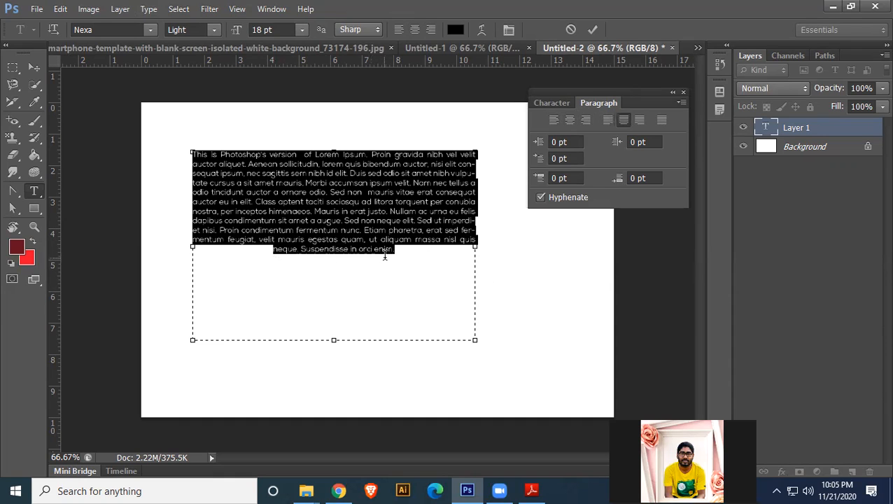
{"action": "left_click", "coordinate": [640, 121]}
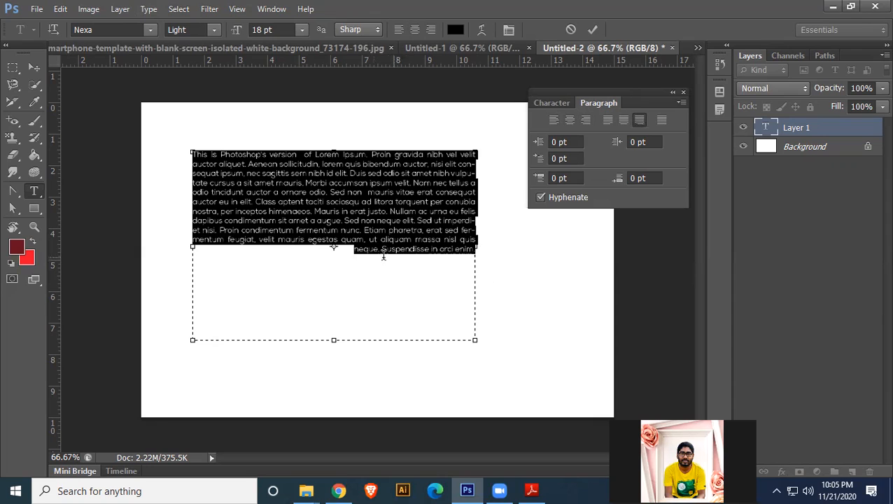
Justify all lines of the placeholder paragraph including the last one, and commit the text
{"action": "left_click", "coordinate": [662, 119]}
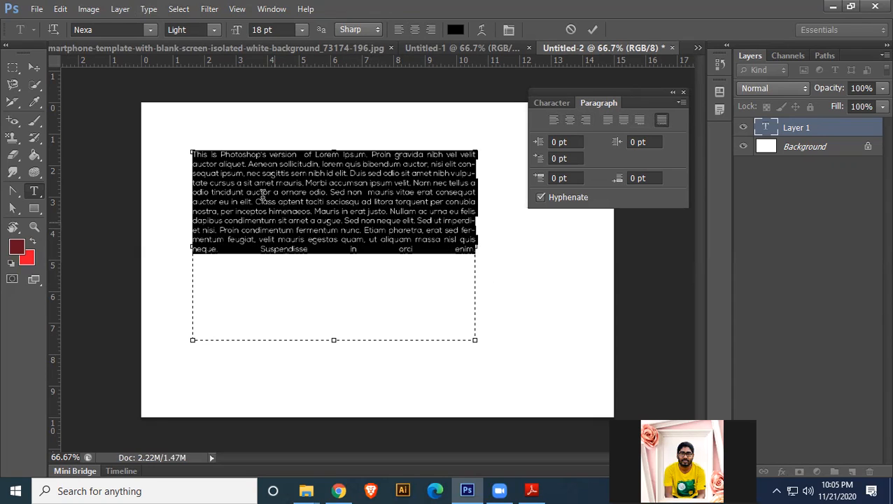
{"action": "left_click", "coordinate": [427, 259]}
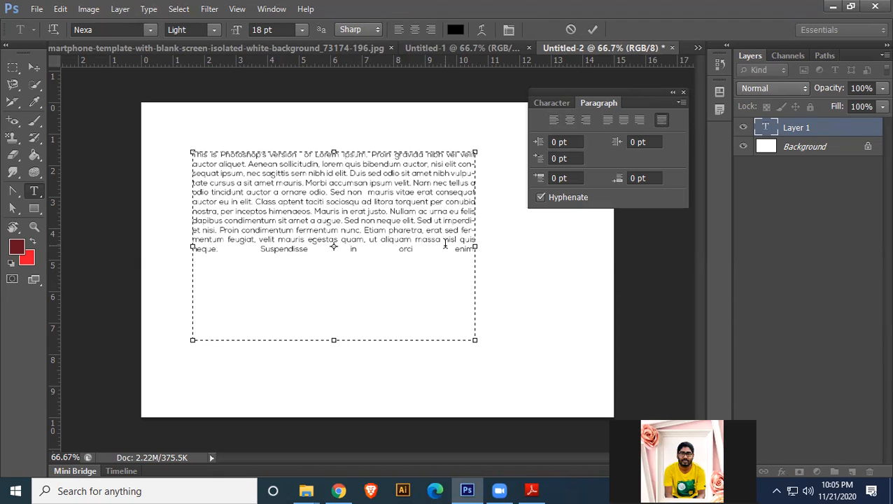
{"action": "left_click", "coordinate": [552, 103]}
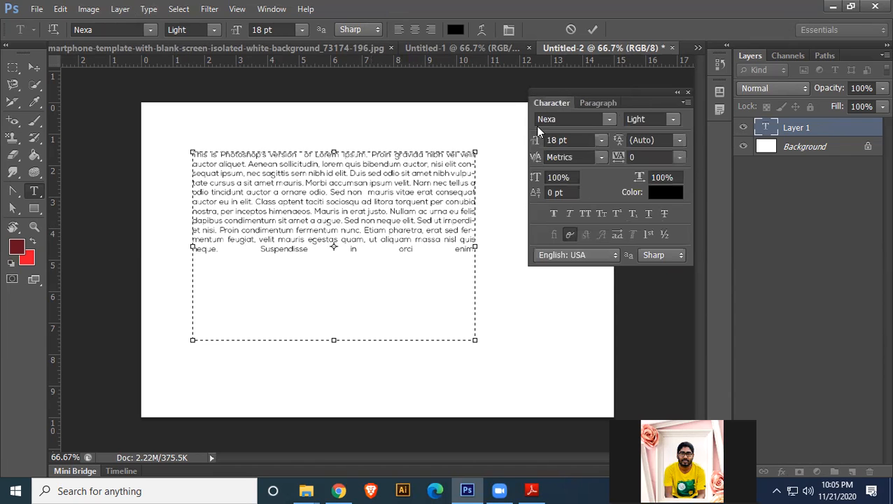
{"action": "left_click", "coordinate": [34, 67]}
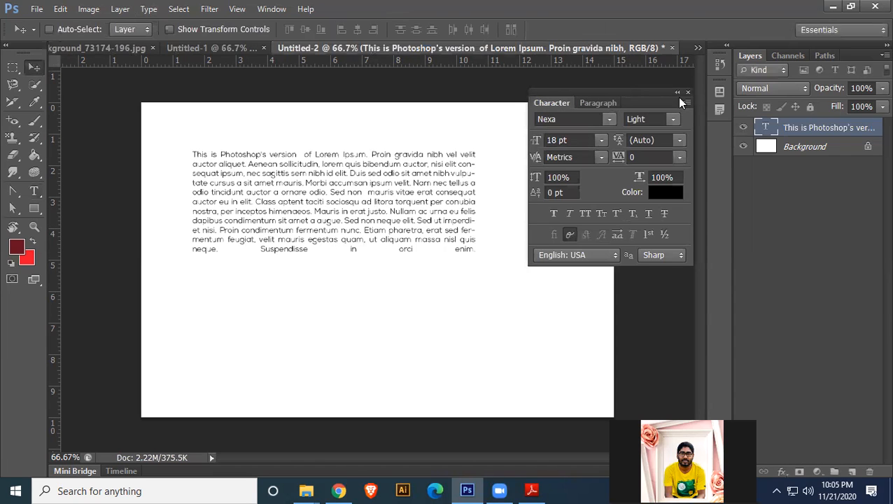
Dock the Character and Paragraph palettes above the Layers palette and delete the placeholder text layer
{"action": "left_click_drag", "start_coordinate": [620, 101], "coordinate": [829, 48]}
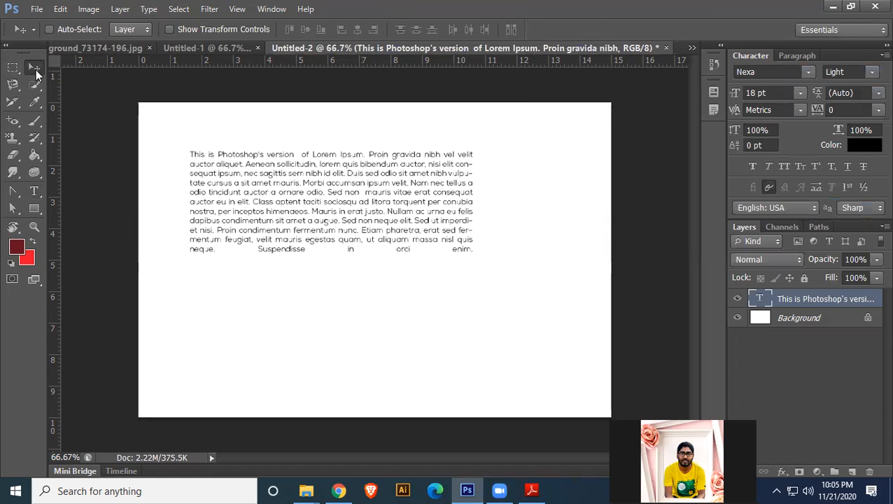
{"action": "key", "text": "Delete"}
Switch to Adobe Reader to review the Class-02 topic list in Photoshop Module.pdf, and close it
{"action": "left_click", "coordinate": [534, 490]}
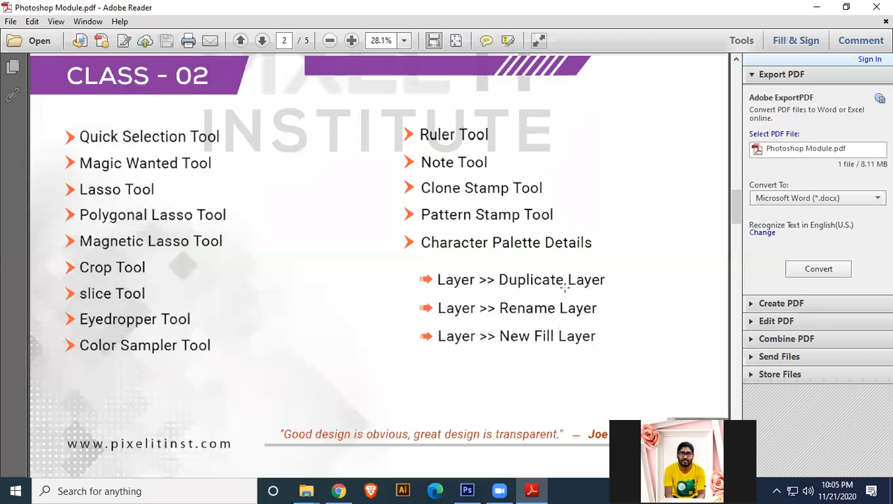
{"action": "left_click", "coordinate": [876, 7]}
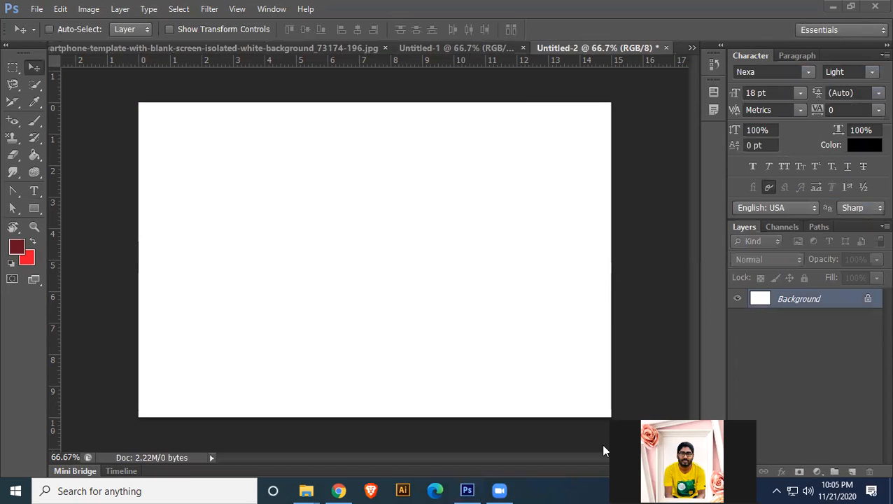